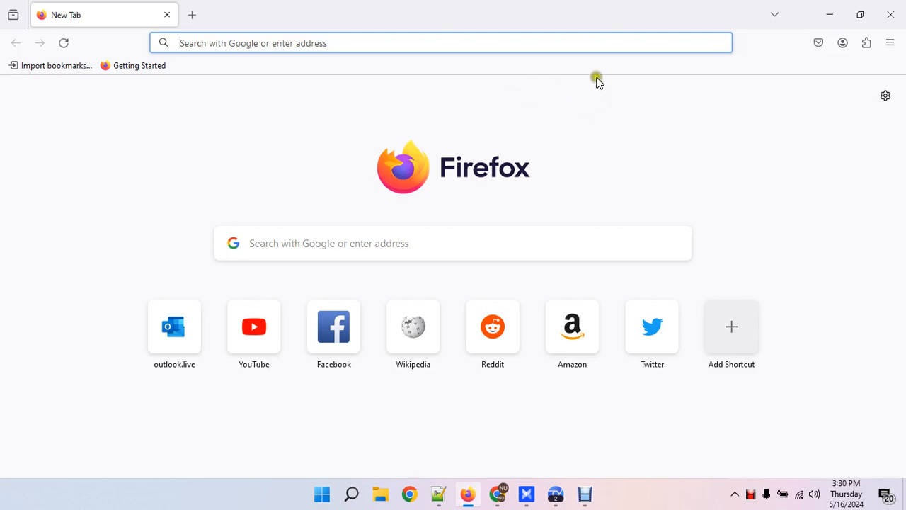
Close Firefox and refresh the Windows desktop three times from its context menu
left_click(890, 14)
right_click(432, 122)
left_click(457, 162)
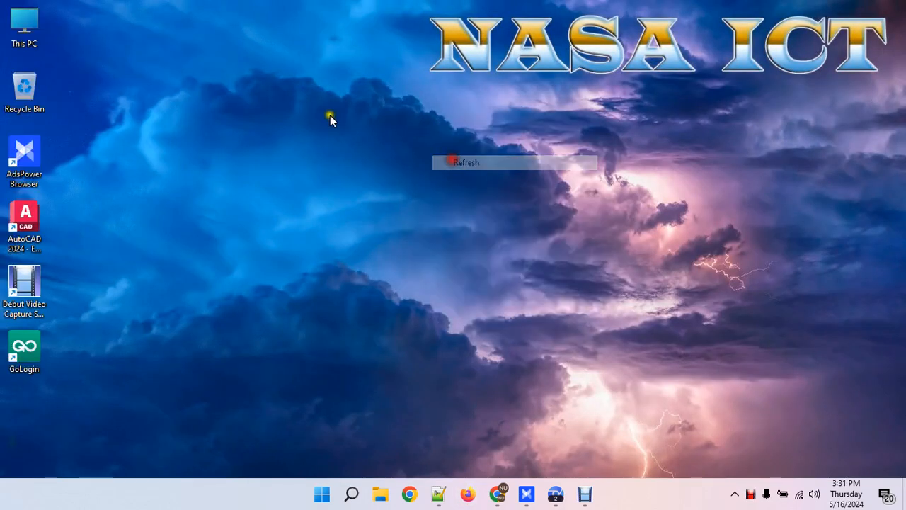
right_click(249, 82)
left_click(293, 123)
right_click(250, 82)
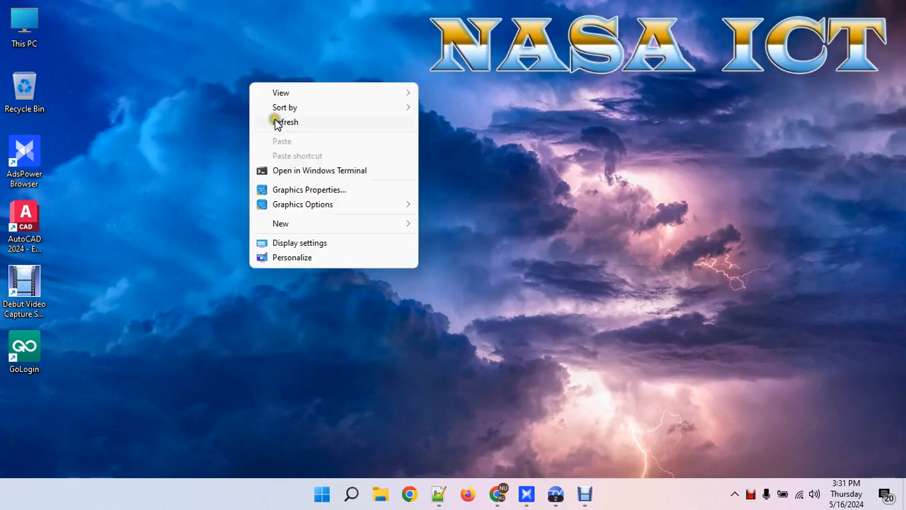
left_click(276, 122)
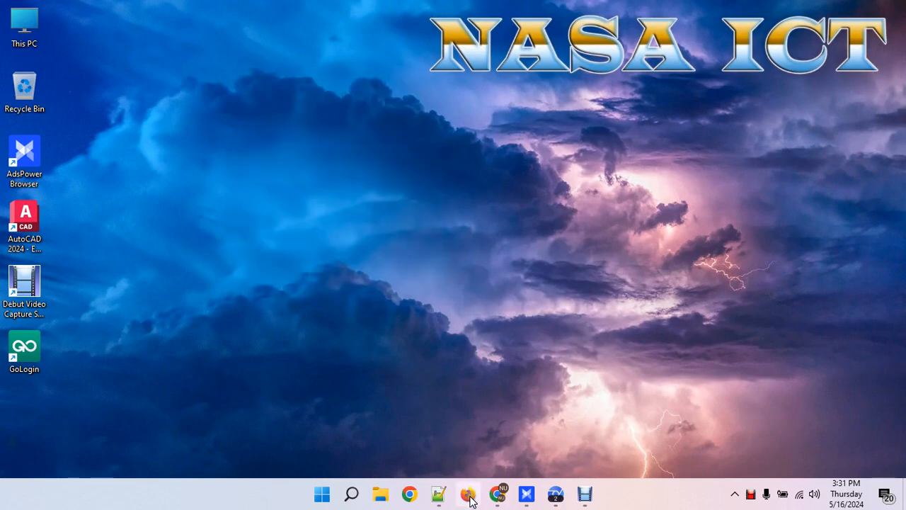
Relaunch Firefox from the taskbar and go to google
left_click(468, 494)
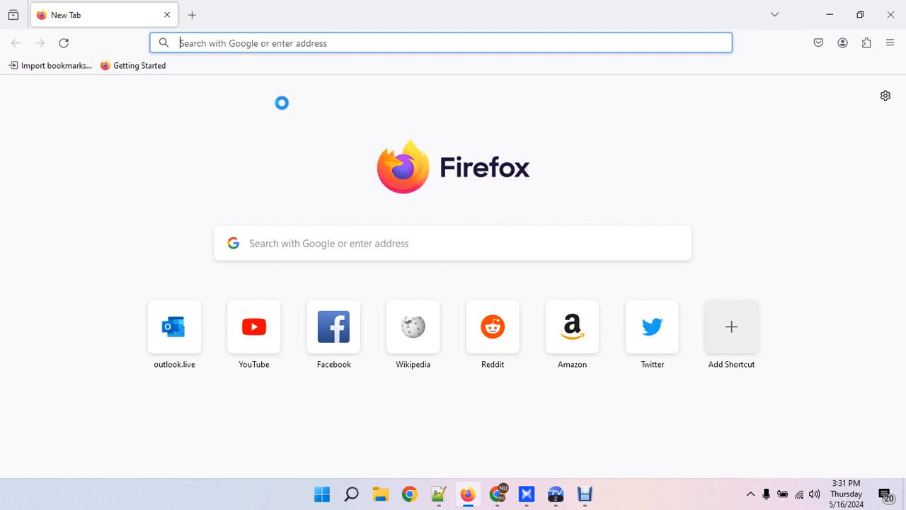
type("g")
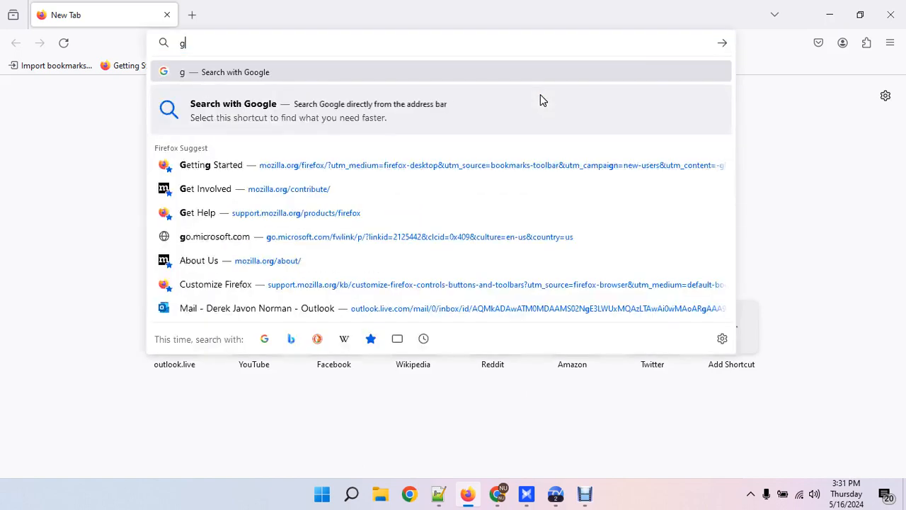
type("oogle")
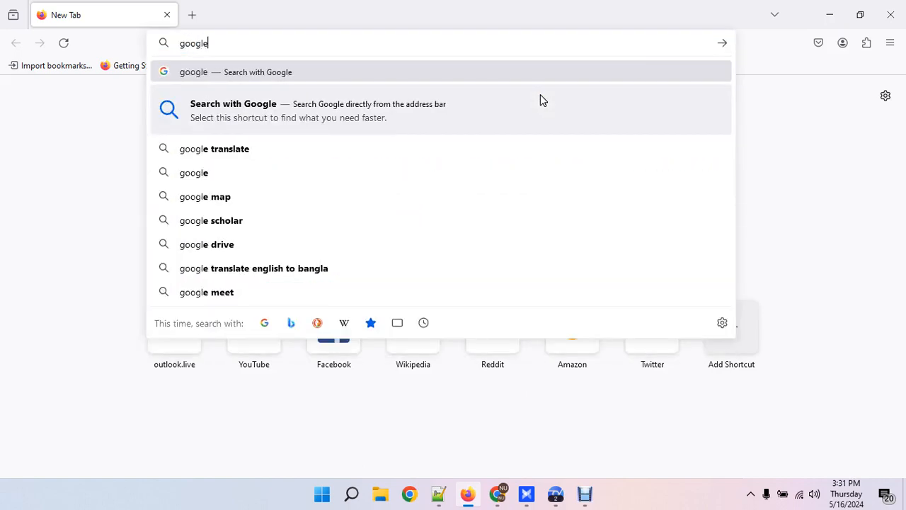
key("Return")
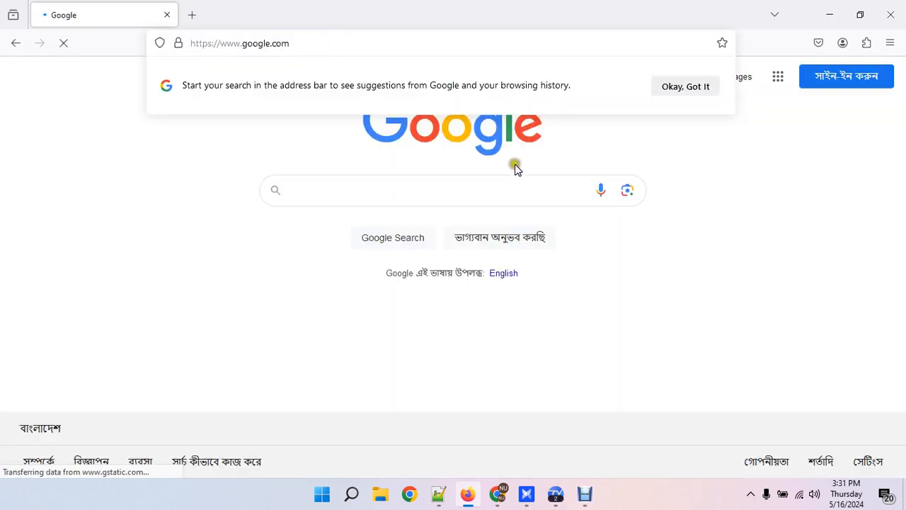
Switch Google to English and search for 'popular browser'
left_click(503, 274)
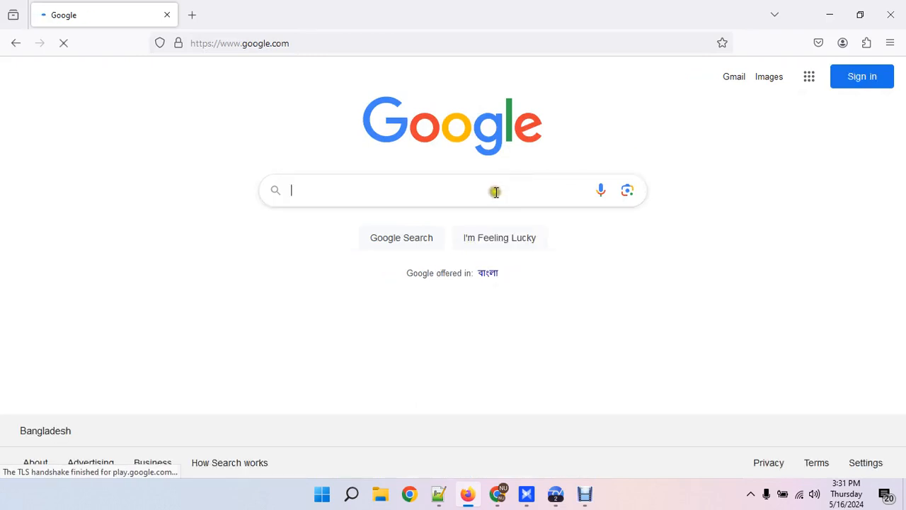
type("popu")
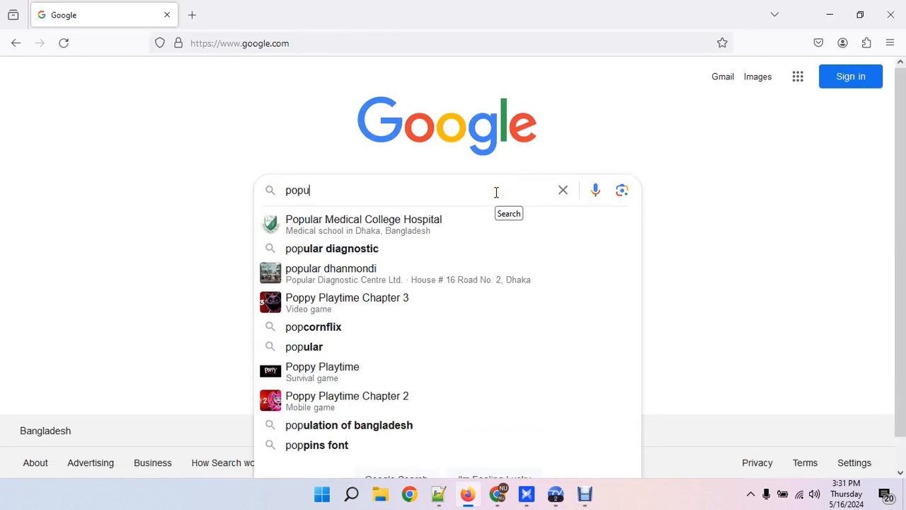
type("lar")
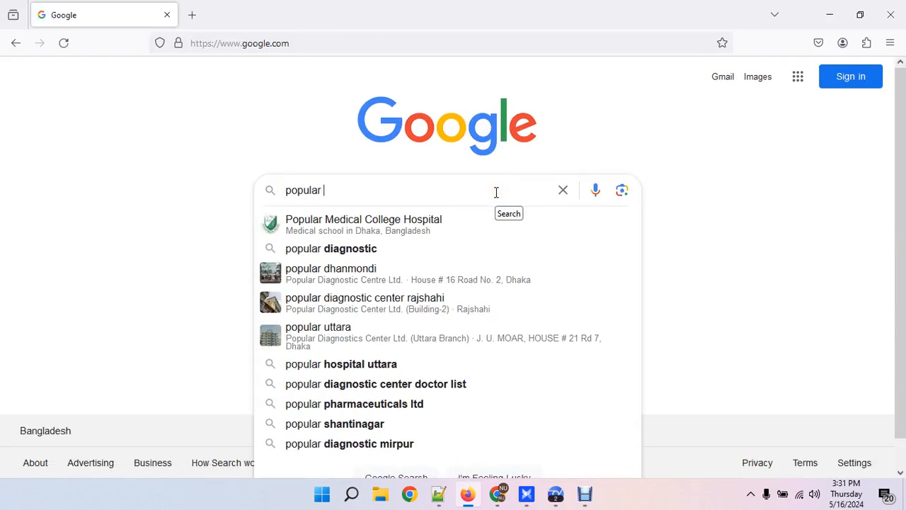
type(" br")
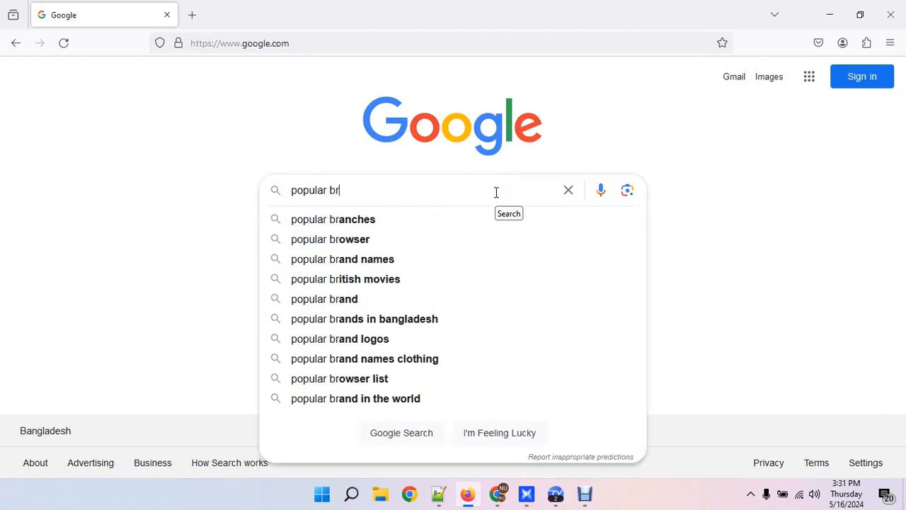
type("owser")
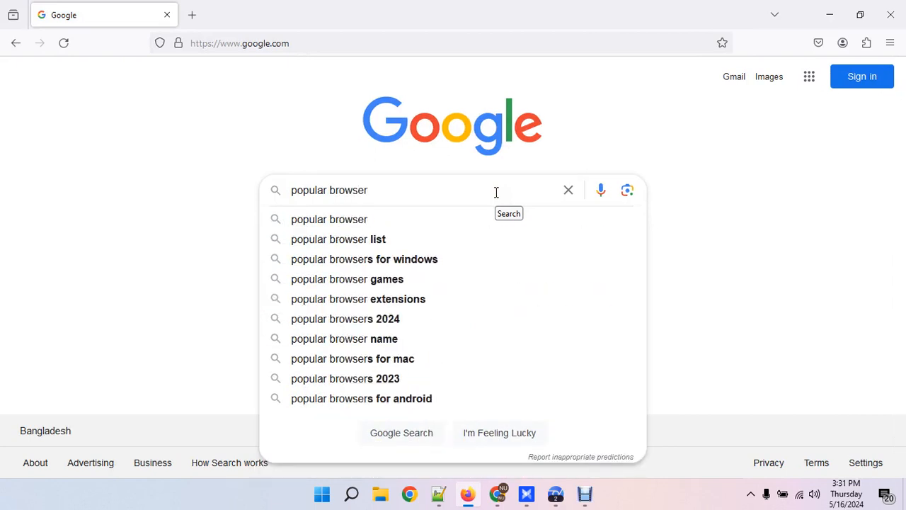
left_click(340, 221)
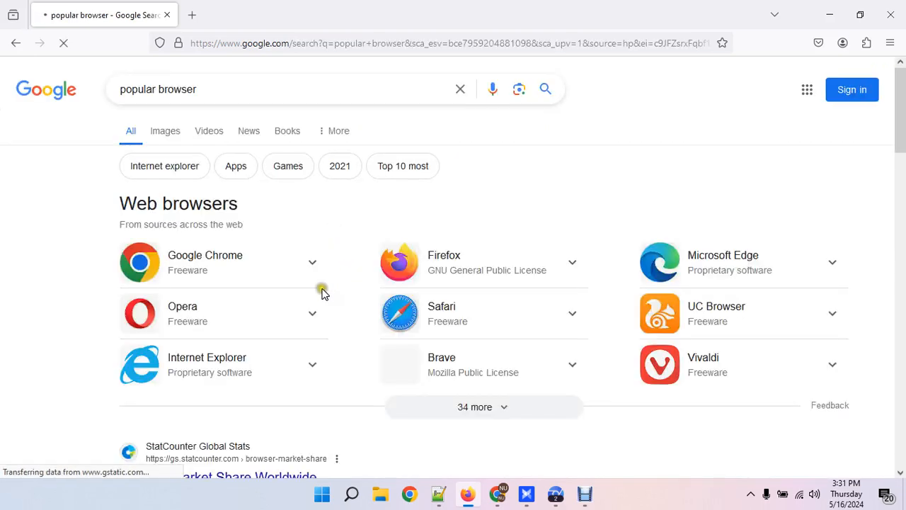
Expand the Web browsers panel to show all browsers and scroll through the list
scroll(340, 283, "down", 2)
left_click(511, 271)
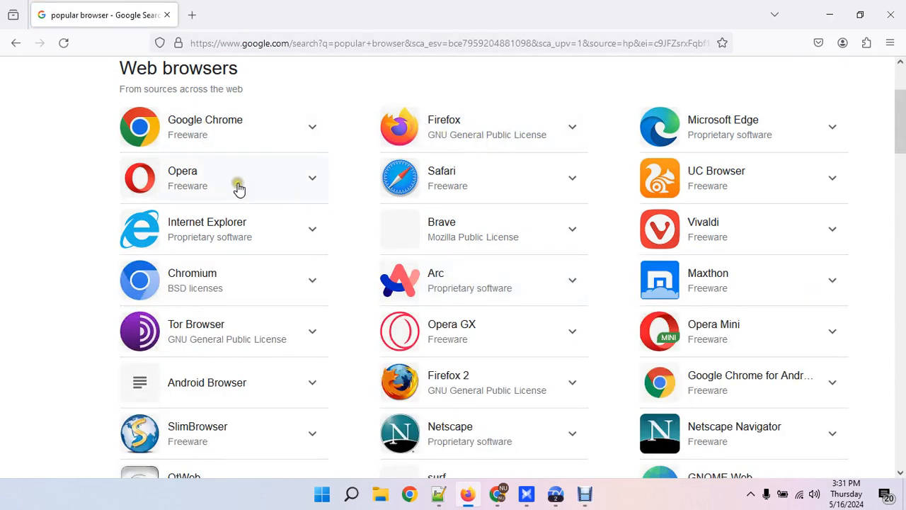
scroll(239, 188, "down", 2)
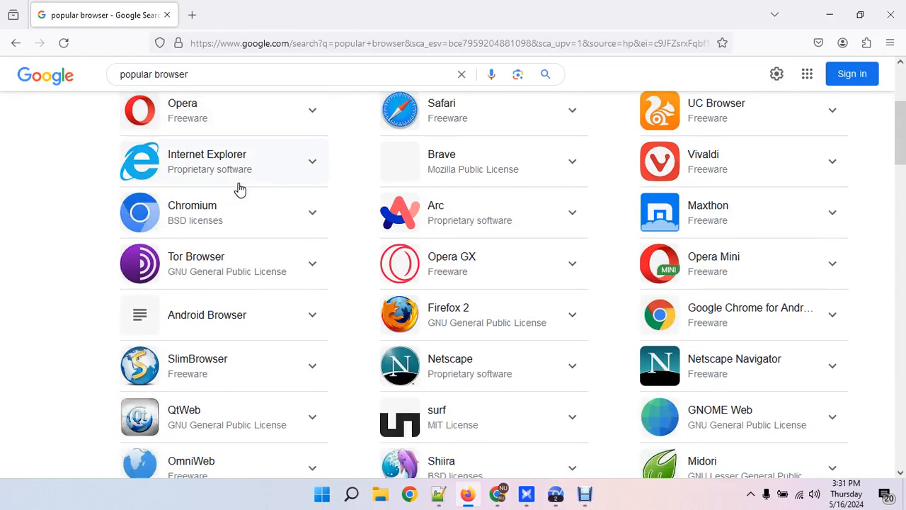
scroll(373, 300, "down", 7)
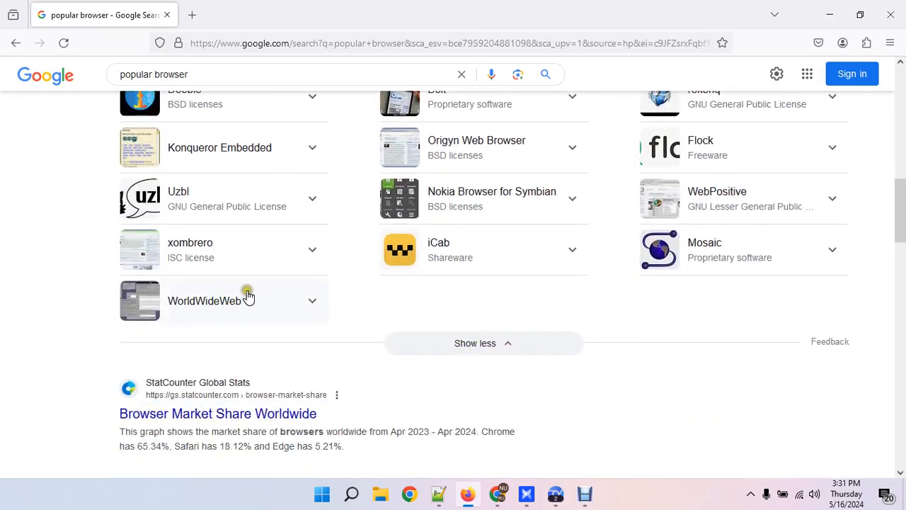
scroll(603, 255, "up", 8)
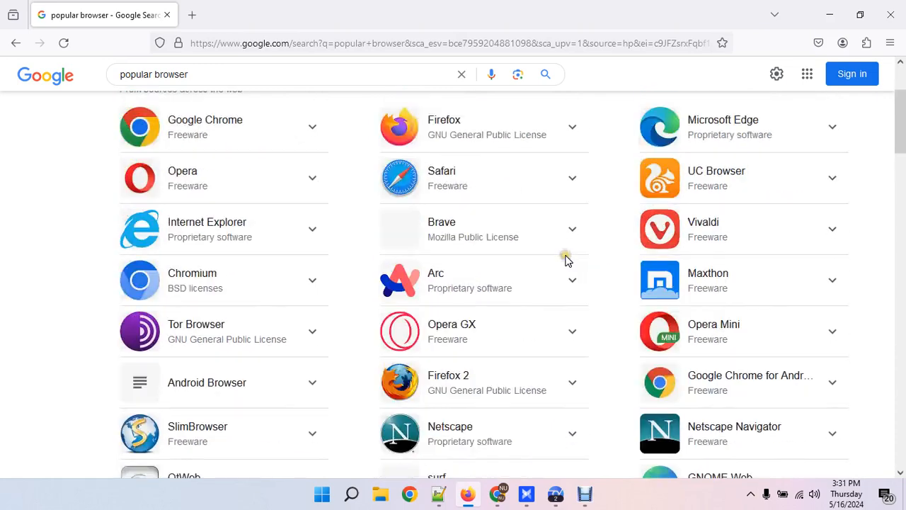
scroll(418, 212, "up", 2)
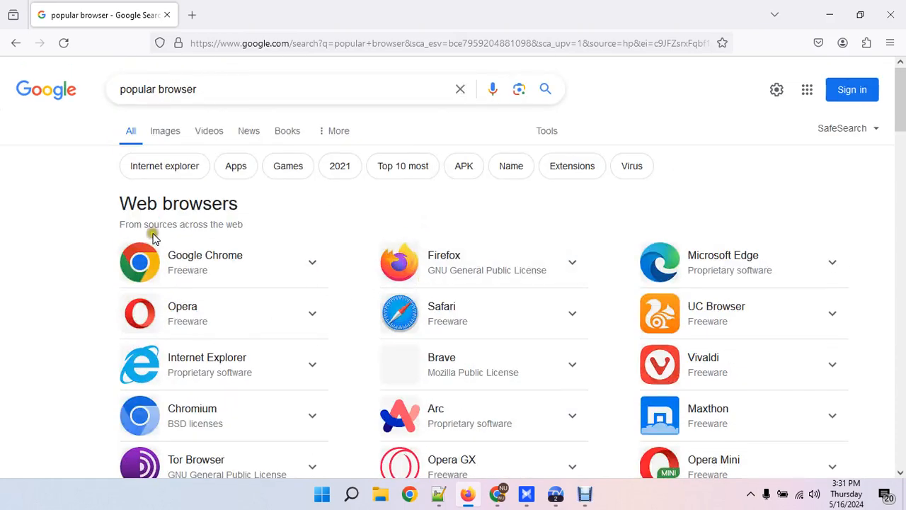
Open a new tab, close the 'popular browser' results tab, and enter google as the address
left_click(191, 14)
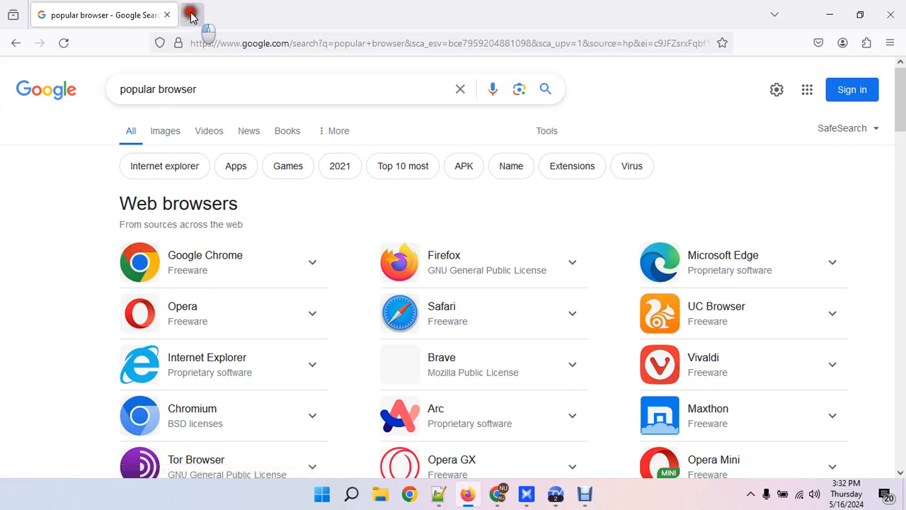
left_click(168, 14)
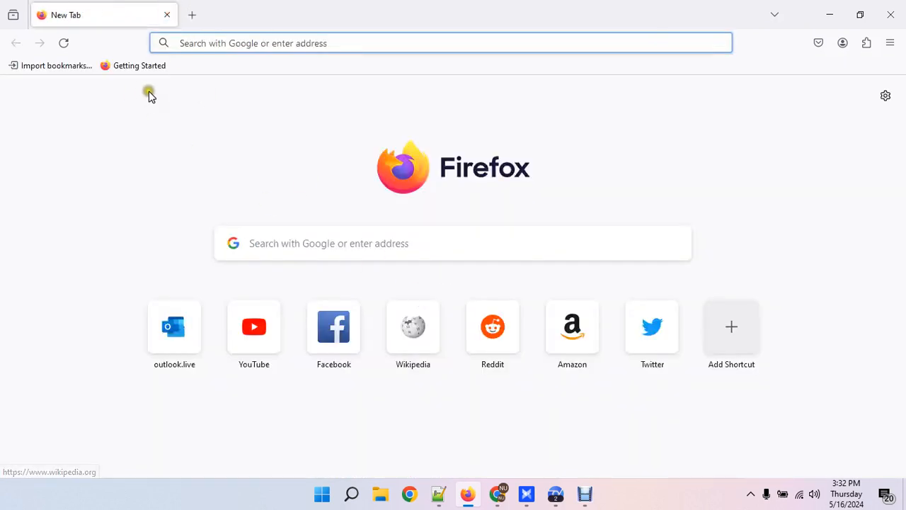
left_click(205, 36)
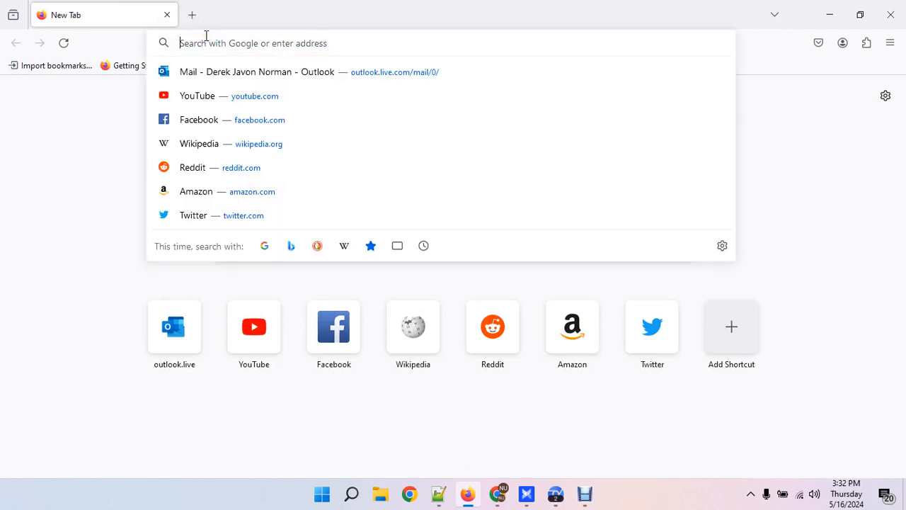
type("google")
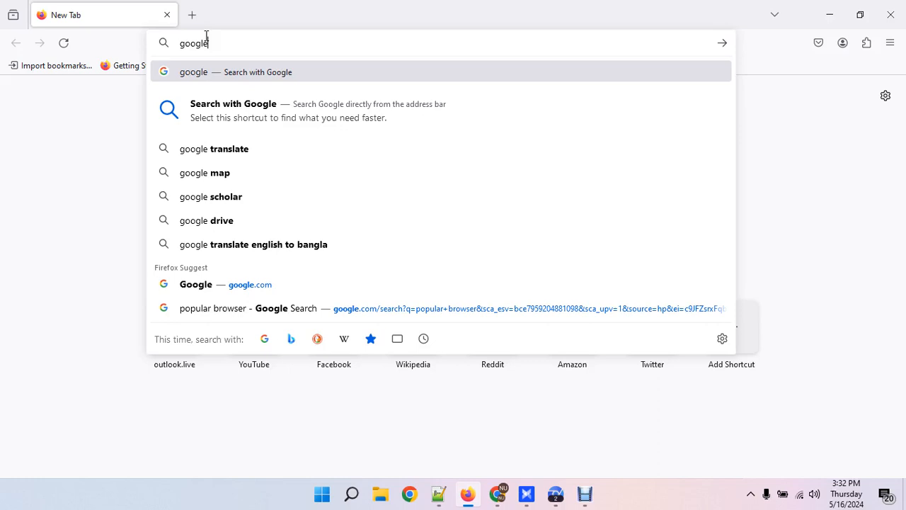
Load google.com in the new tab
key("ctrl+Return")
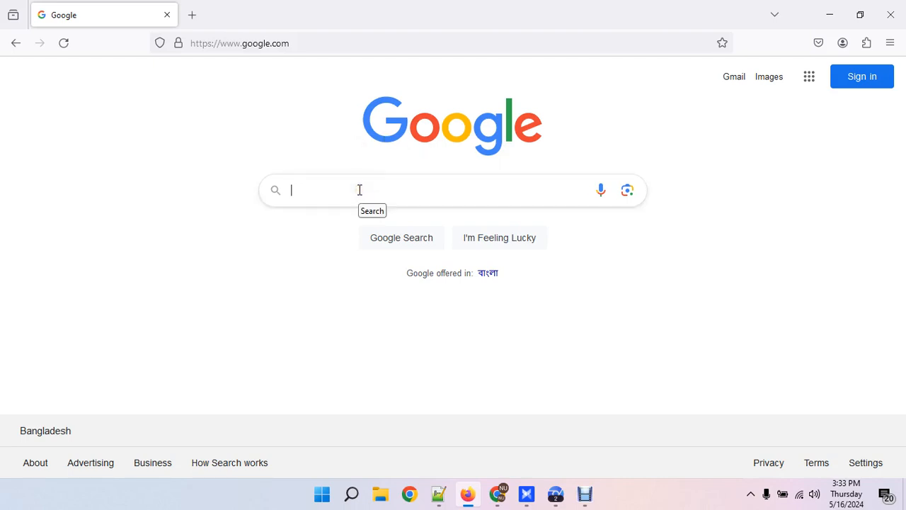
Search Google for 'mail provider' and expand the email service provider list
type("mail")
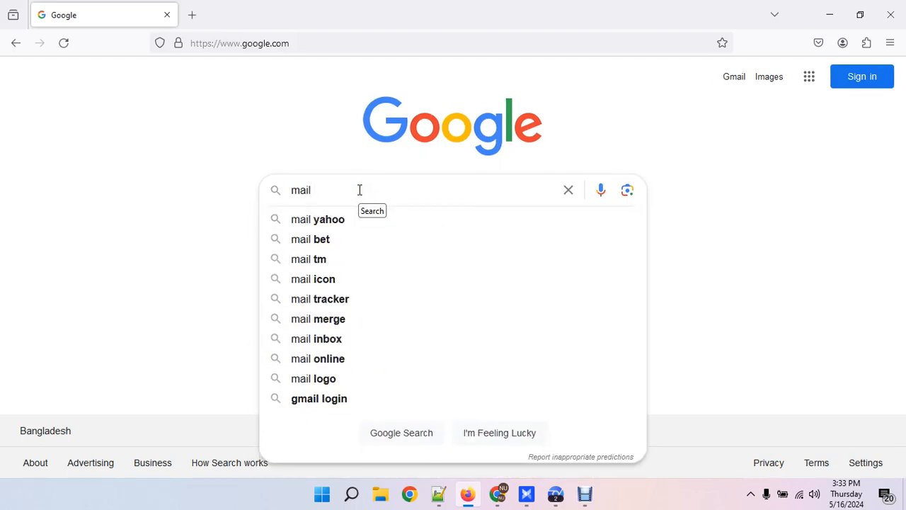
type(" pro")
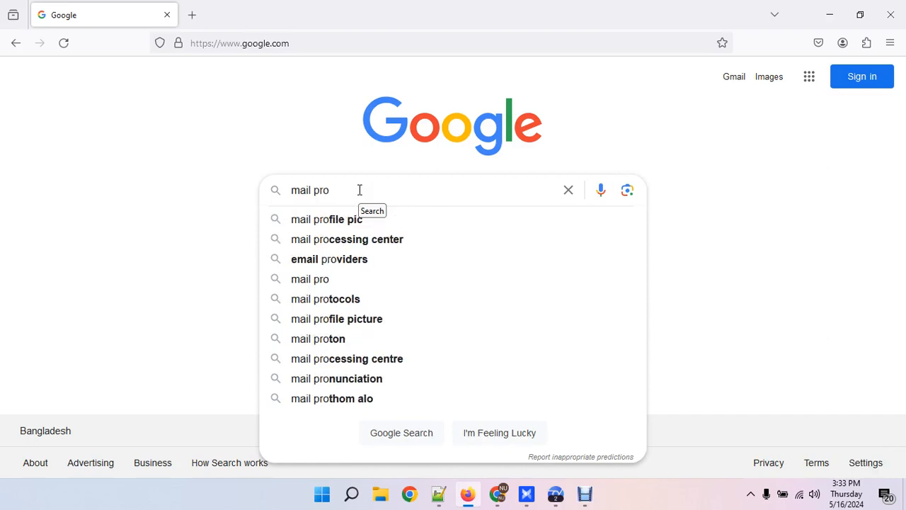
type("v")
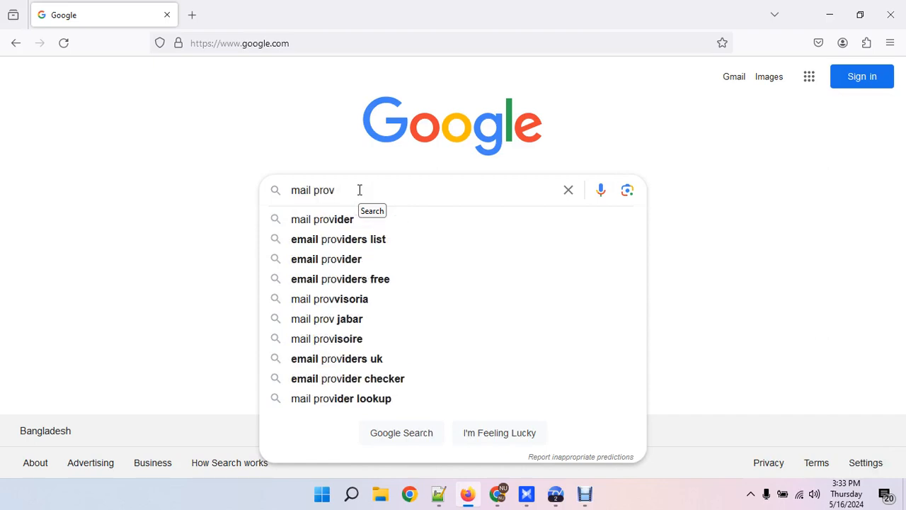
type("ider")
key("Return")
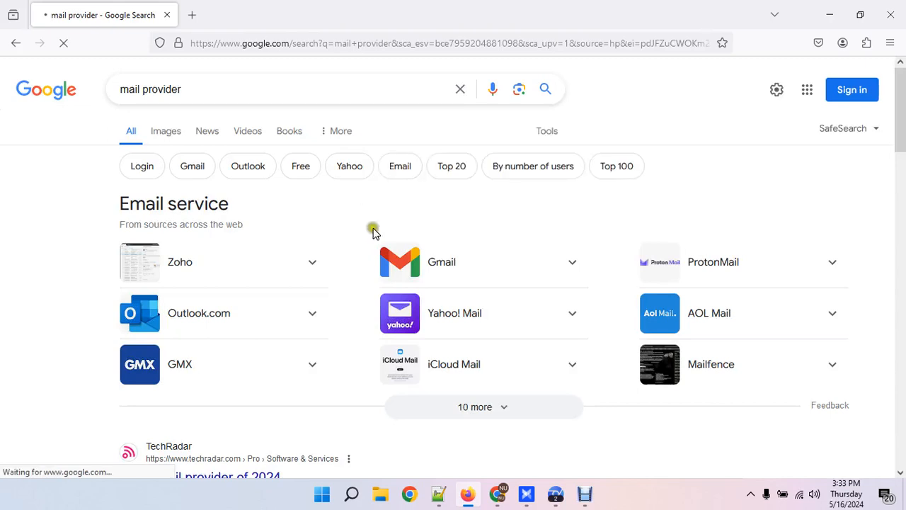
left_click(495, 406)
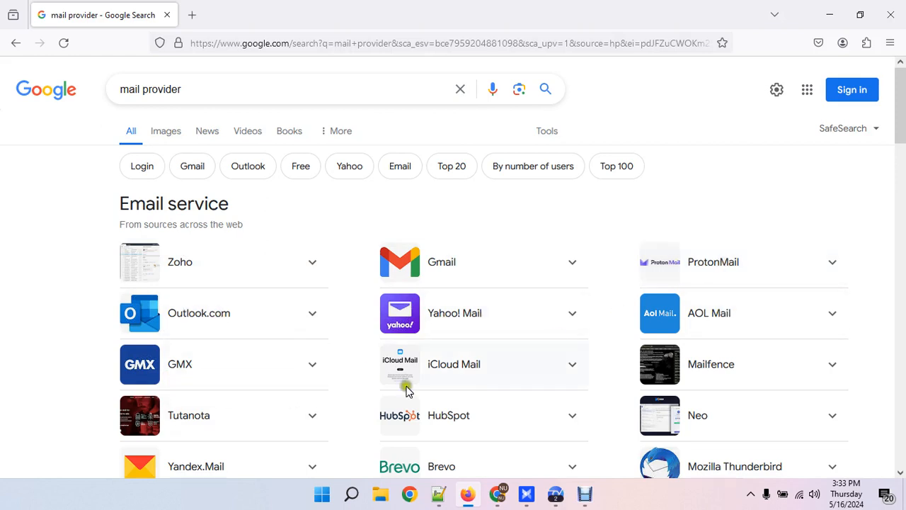
scroll(559, 391, "down", 3)
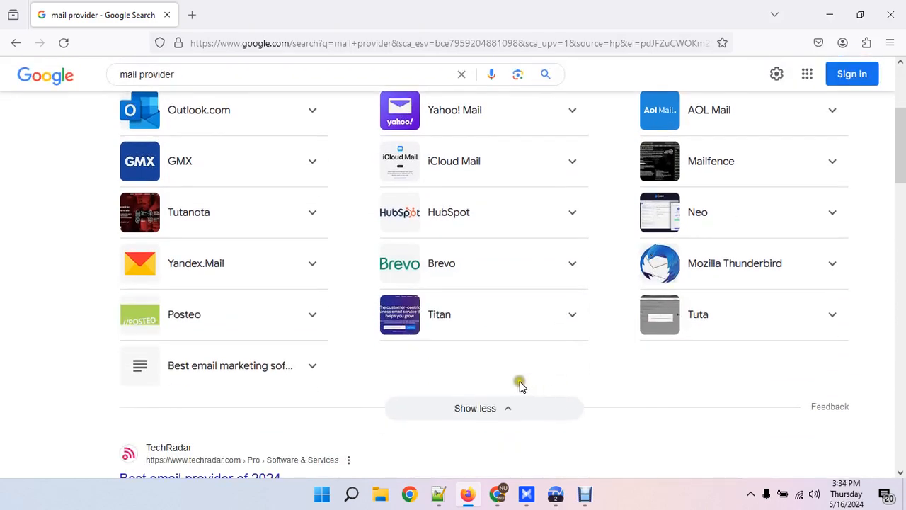
scroll(485, 383, "up", 1)
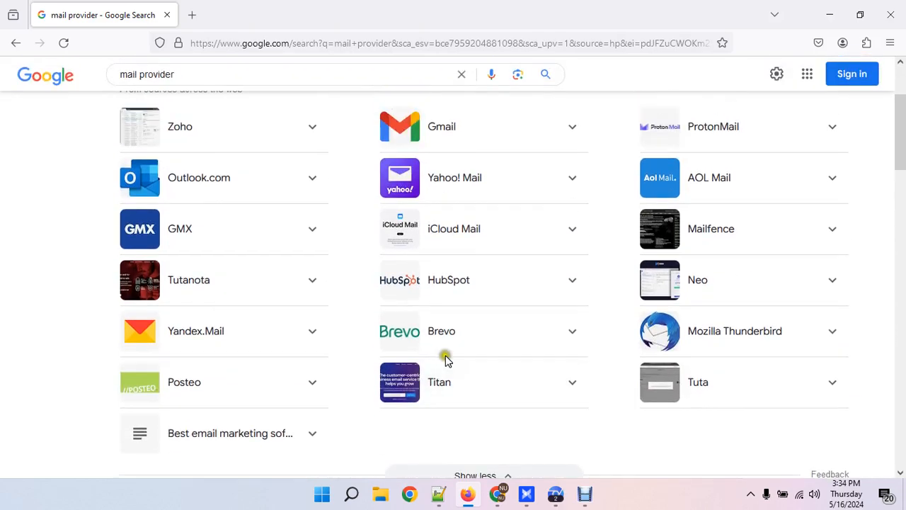
scroll(445, 359, "up", 2)
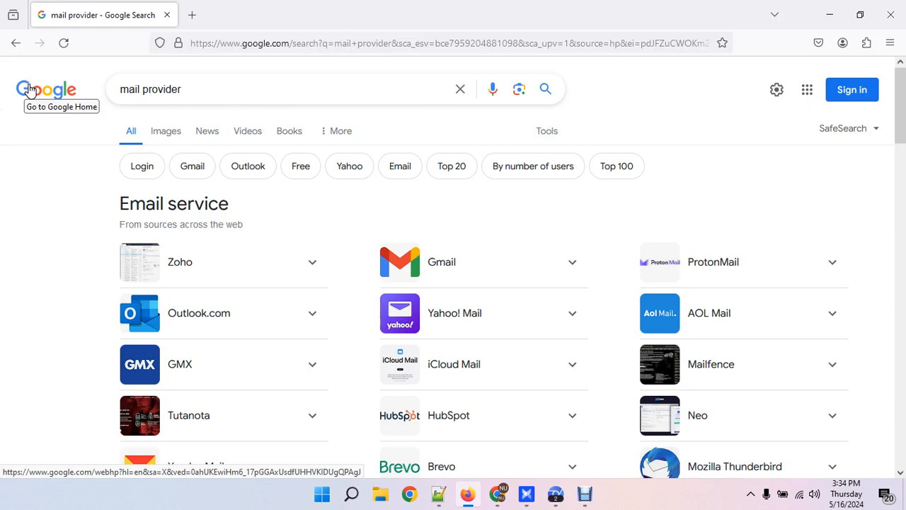
Expand the Gmail entry to read its description and related links
left_click(36, 119)
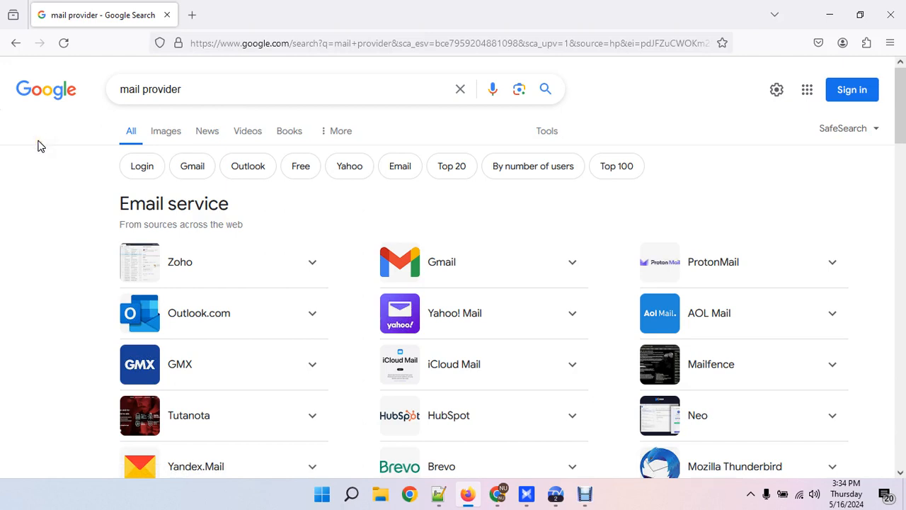
left_click(412, 263)
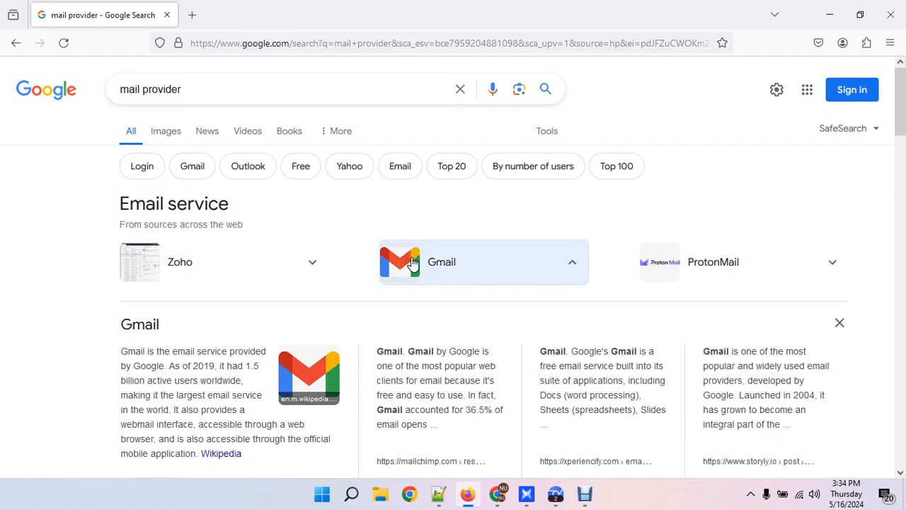
scroll(412, 263, "down", 3)
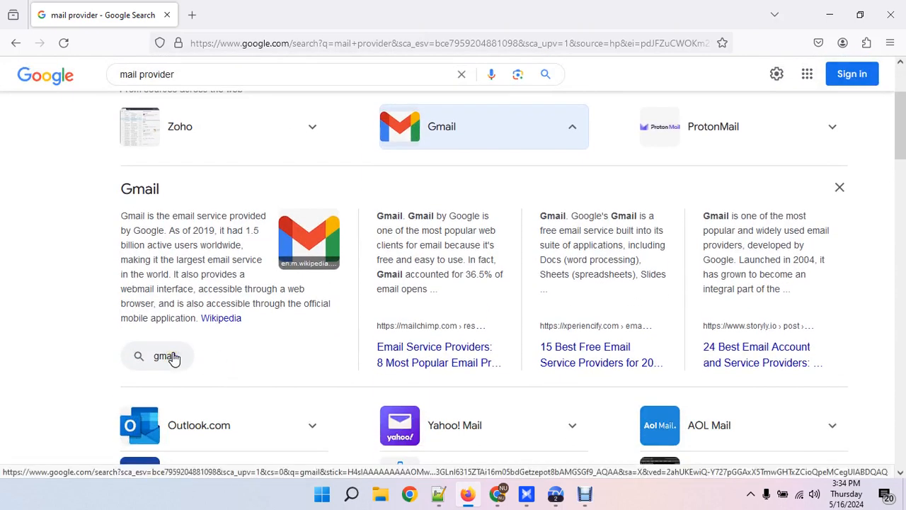
left_click(195, 15)
Open Gmail in this tab and the Yahoo homepage in a second tab
type("g")
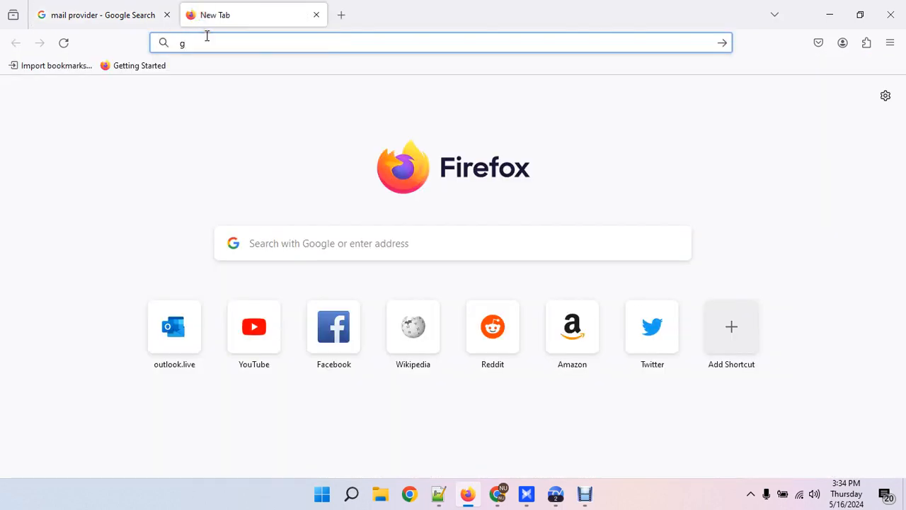
type("mail")
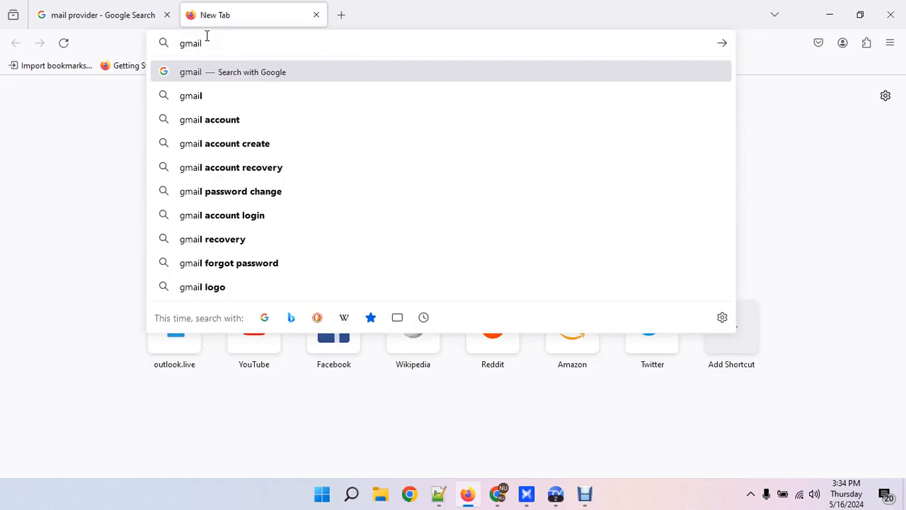
key("Return")
left_click(340, 10)
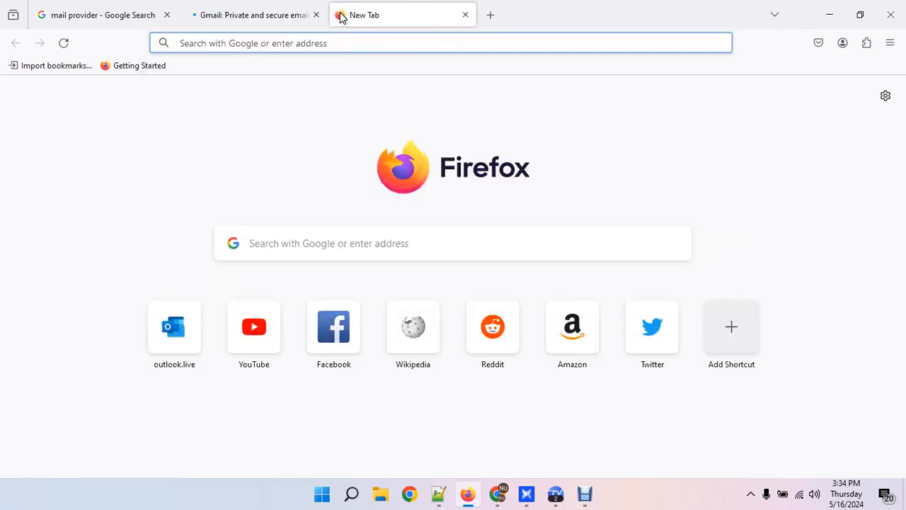
type("ymail")
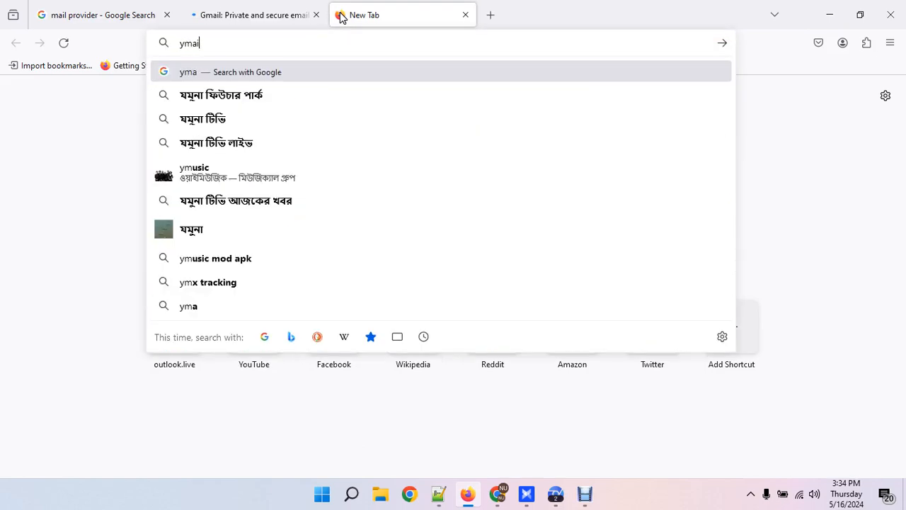
key("ctrl+Return")
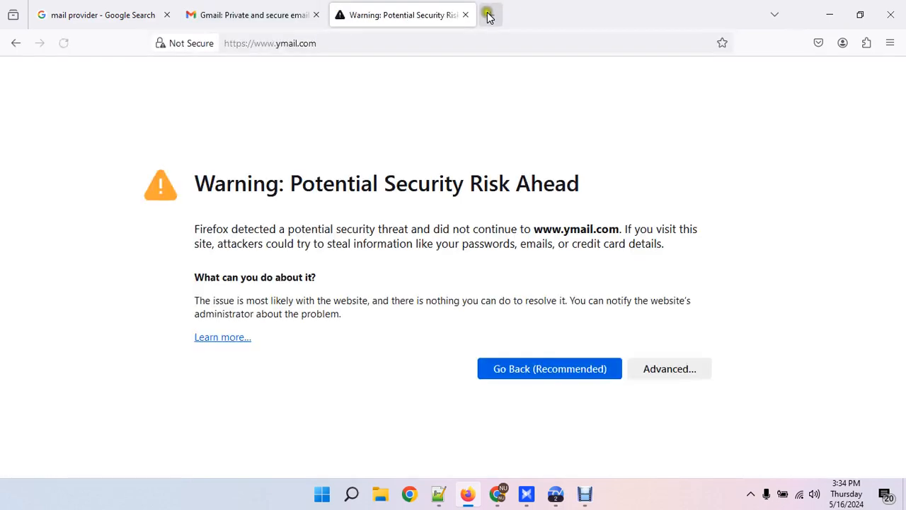
left_click(586, 370)
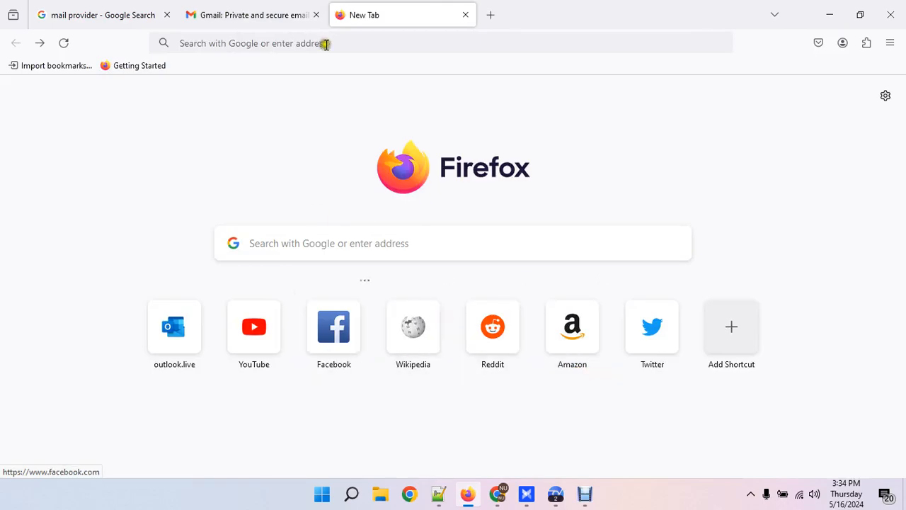
left_click(321, 43)
type("u")
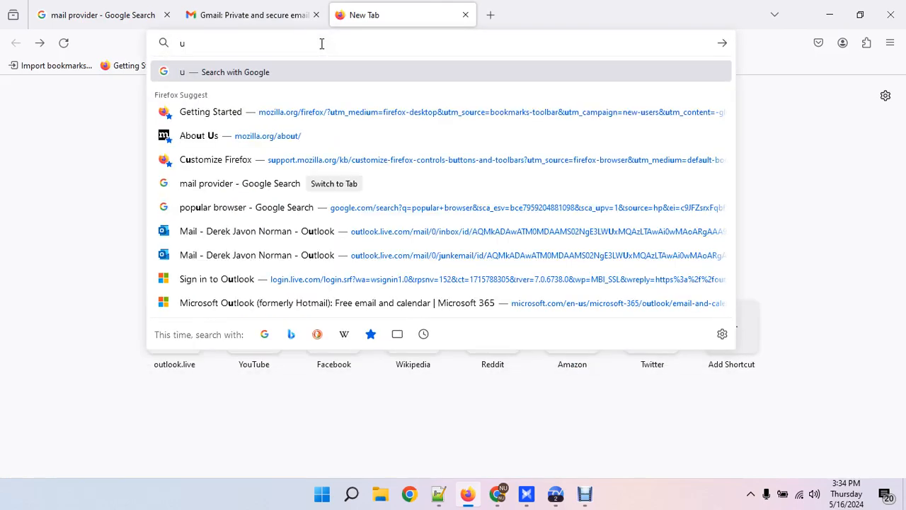
key("BackSpace")
type("ya")
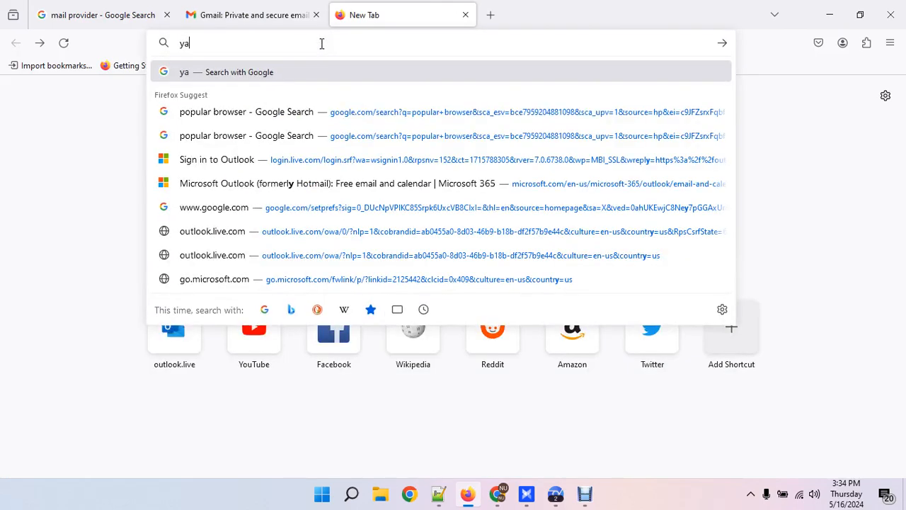
type("hoo")
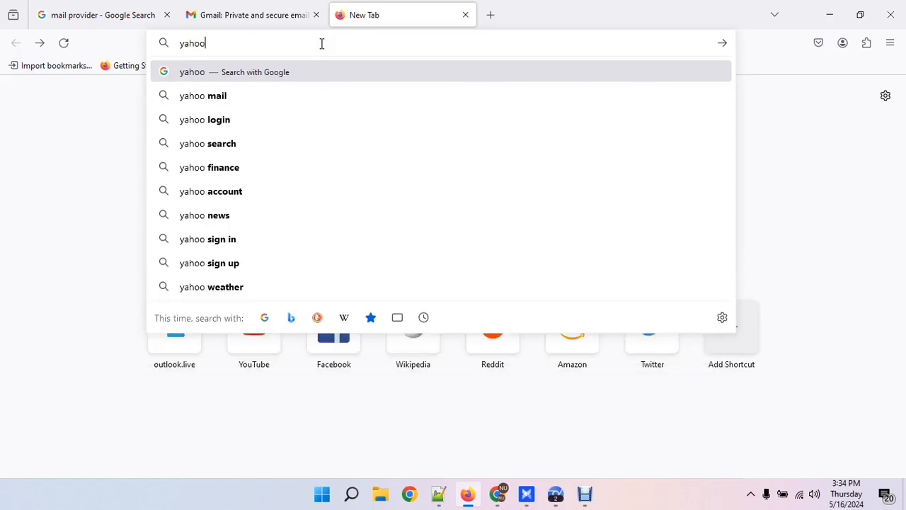
key("Return")
left_click(490, 14)
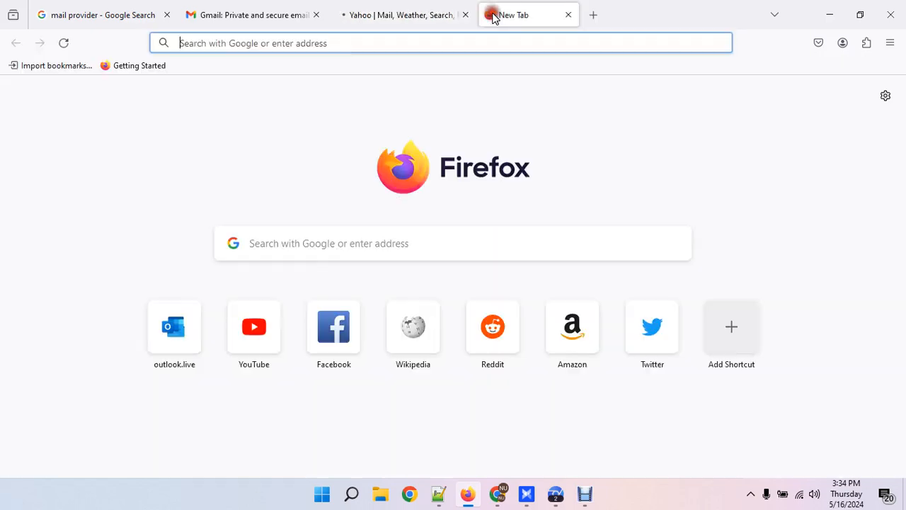
type("o")
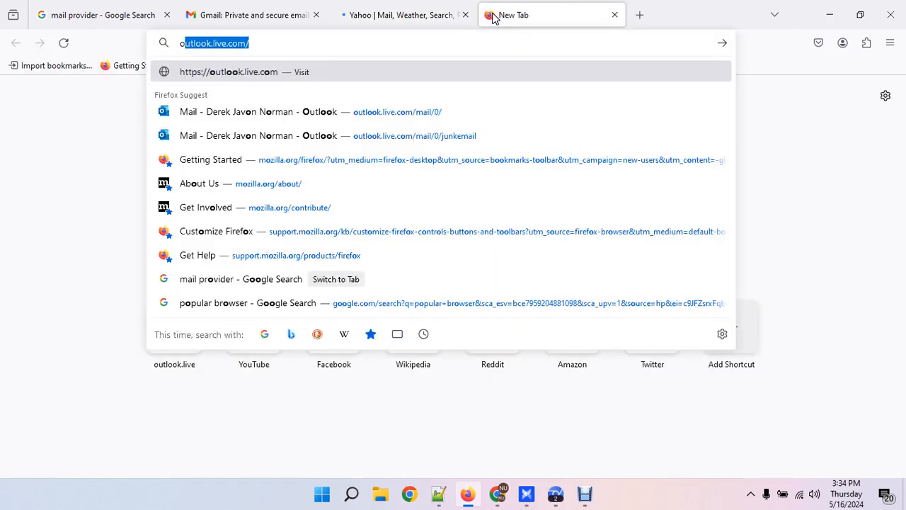
type("utlook")
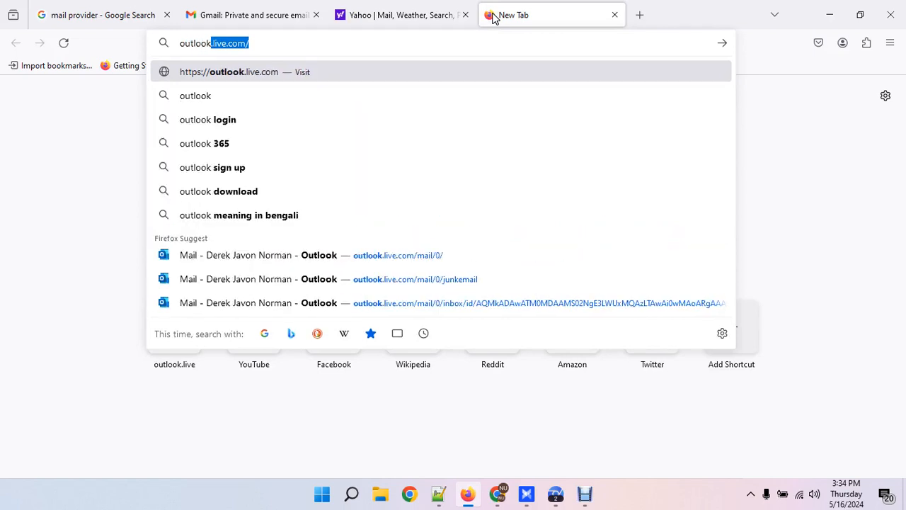
key("ctrl+Return")
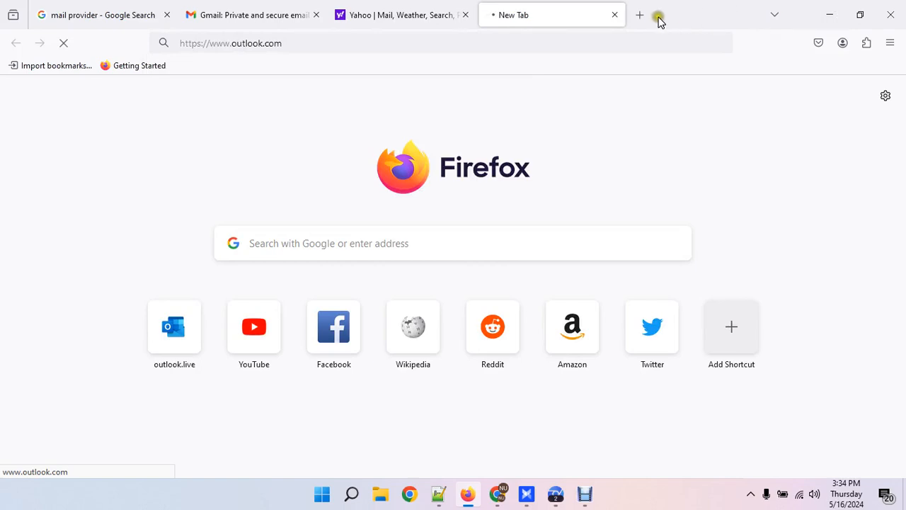
left_click(638, 16)
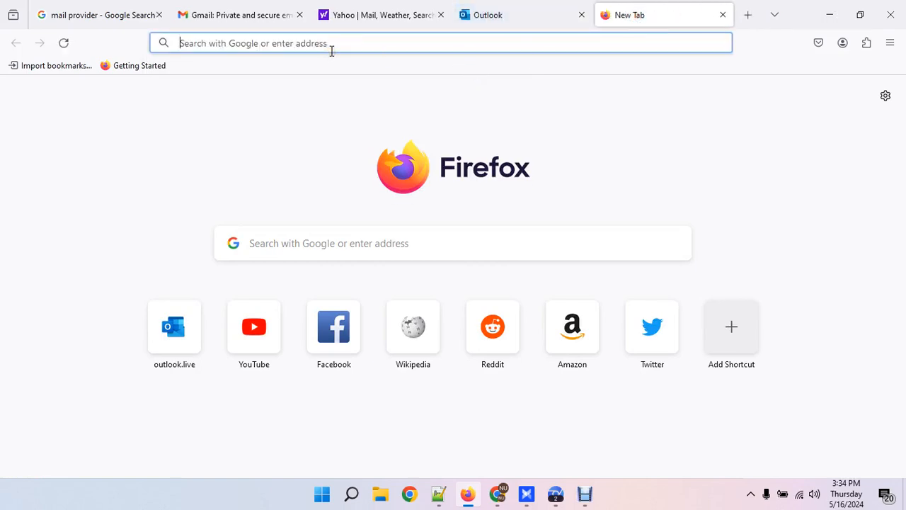
type("mai")
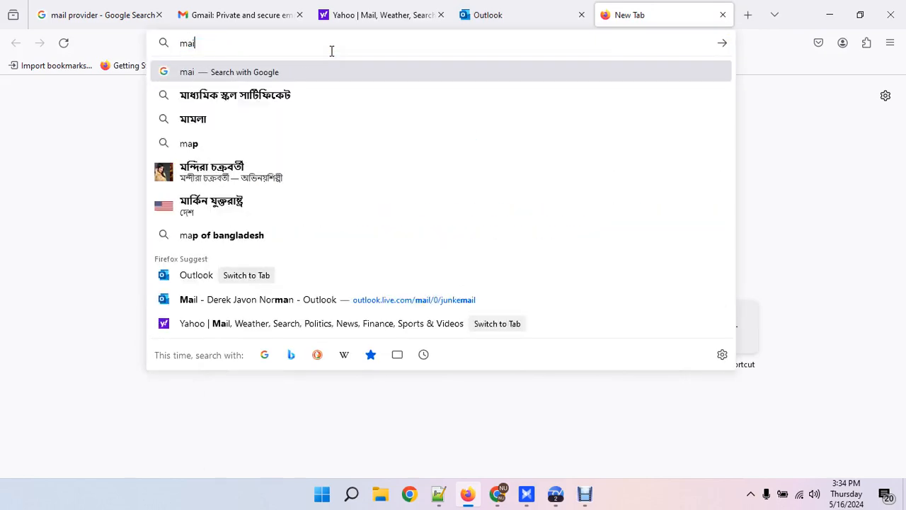
type("lness")
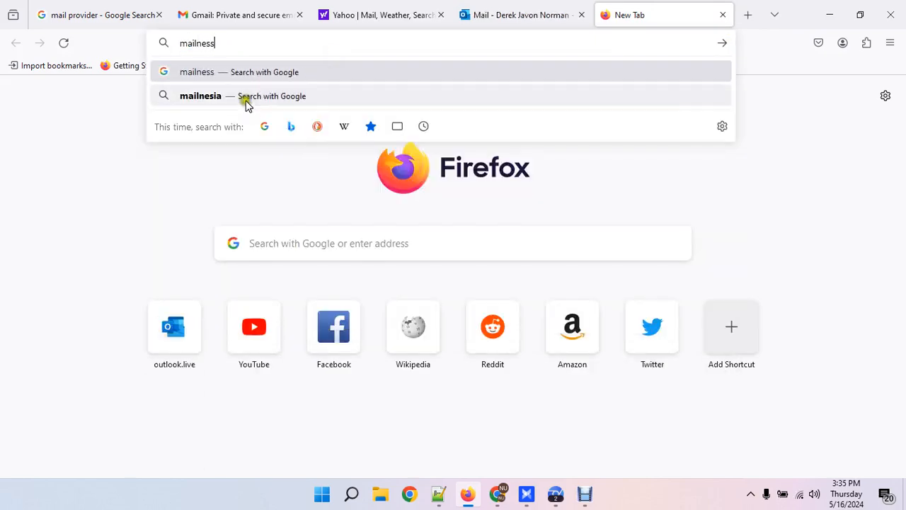
key("Down")
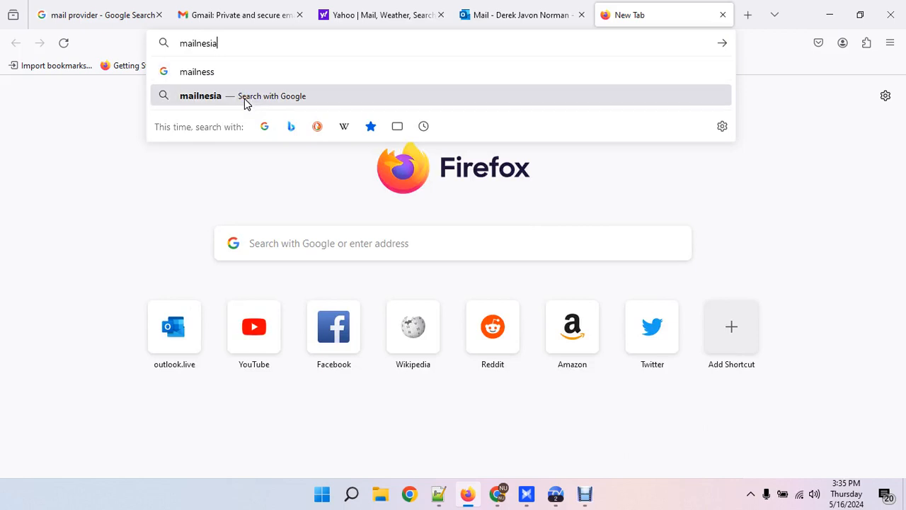
key("ctrl+Return")
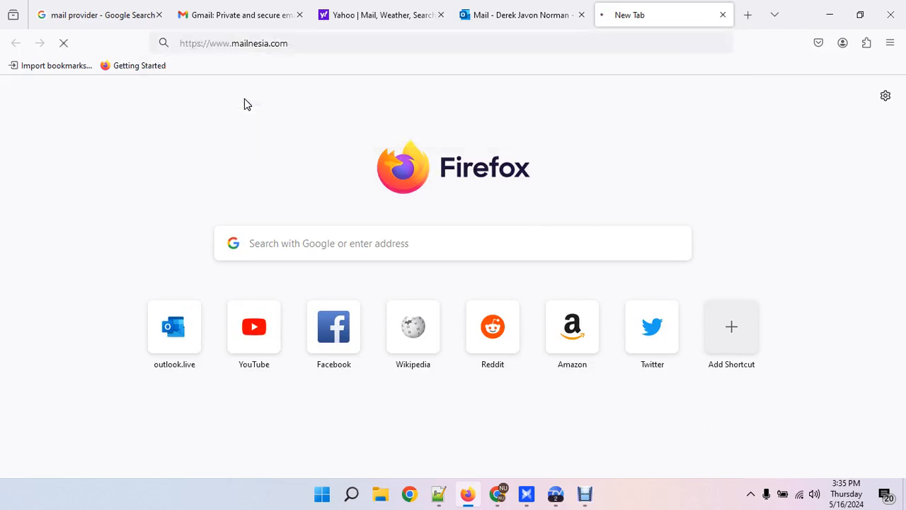
Search for temp mail in a new tab, open temp-mail.org, then return to Gmail
left_click(747, 14)
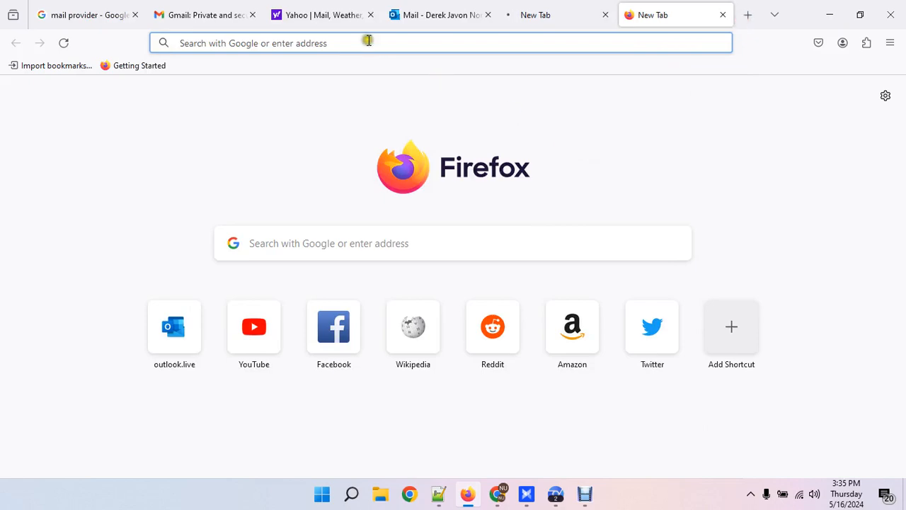
type("te")
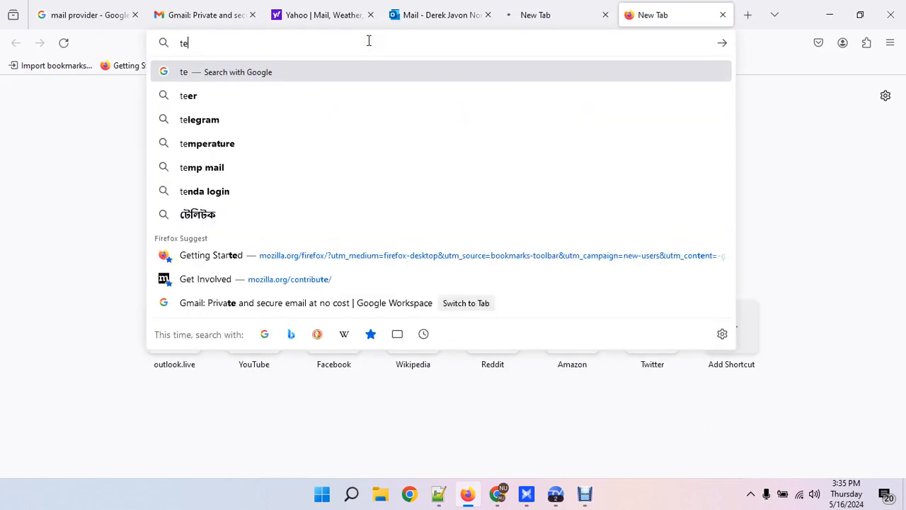
type("m")
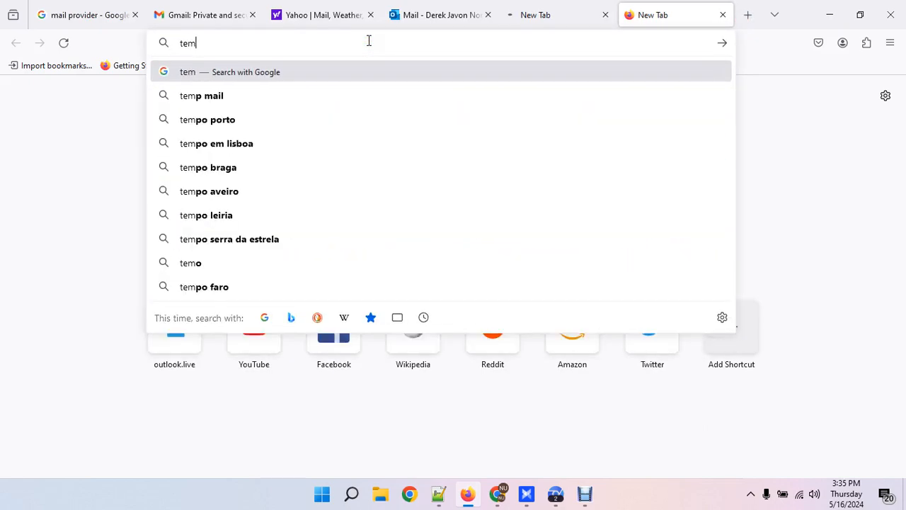
left_click(216, 95)
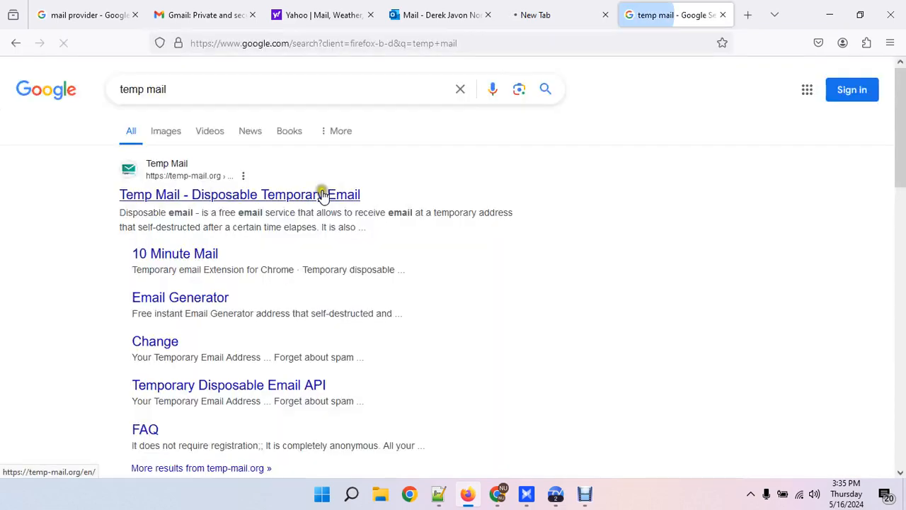
left_click(224, 198)
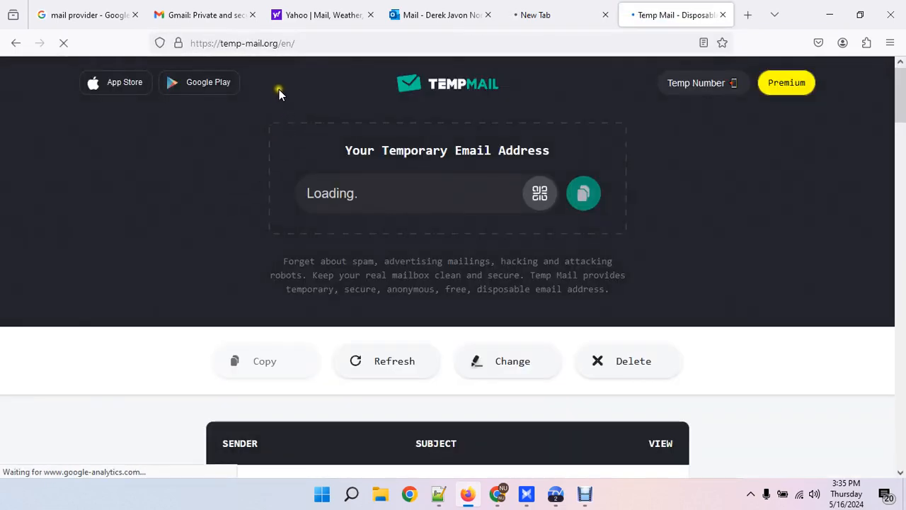
left_click(187, 10)
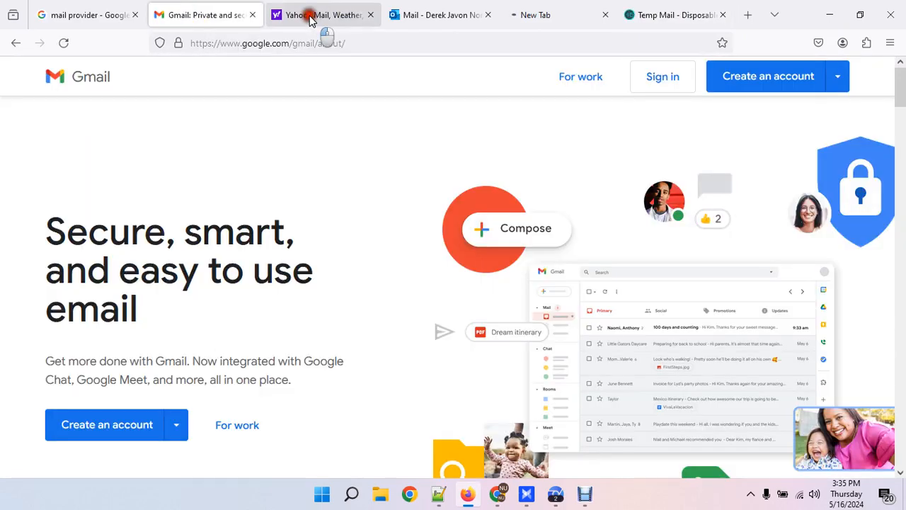
Open the Yahoo Mail sign-in page, select its username field, then switch to Outlook
left_click(309, 19)
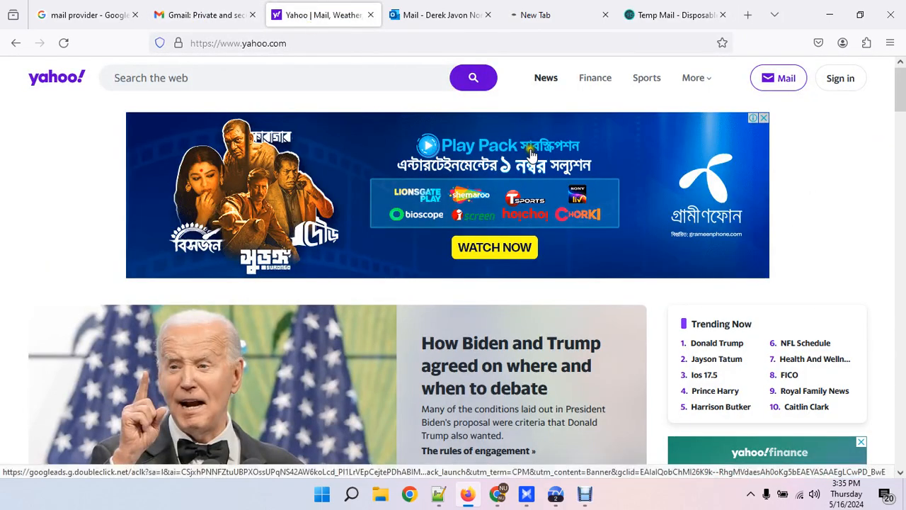
left_click(783, 84)
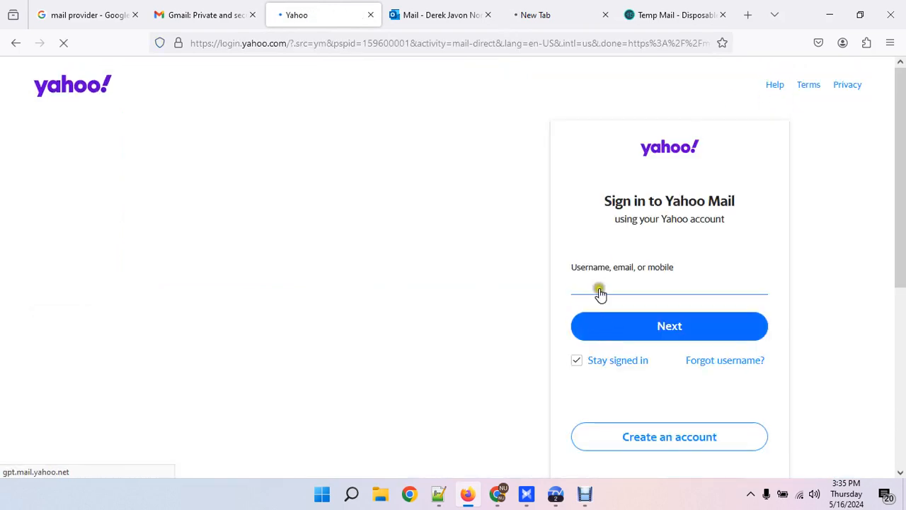
left_click(632, 297)
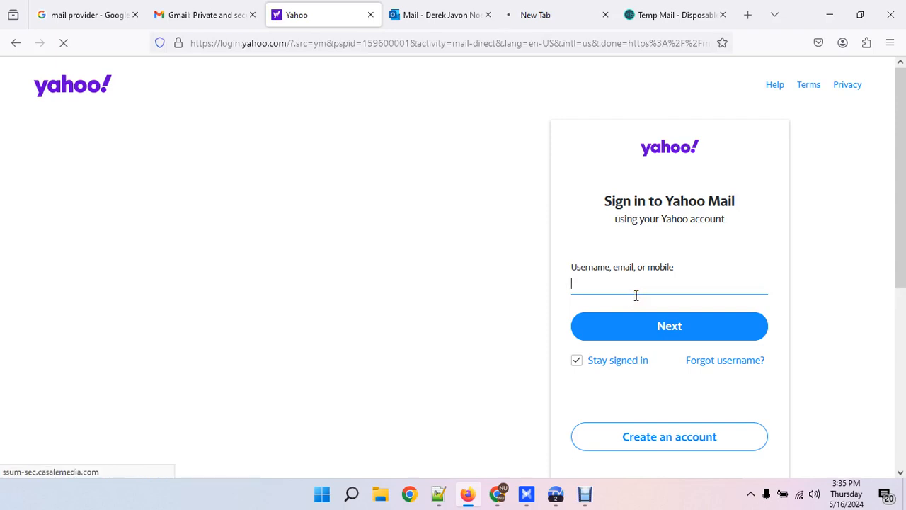
left_click(430, 20)
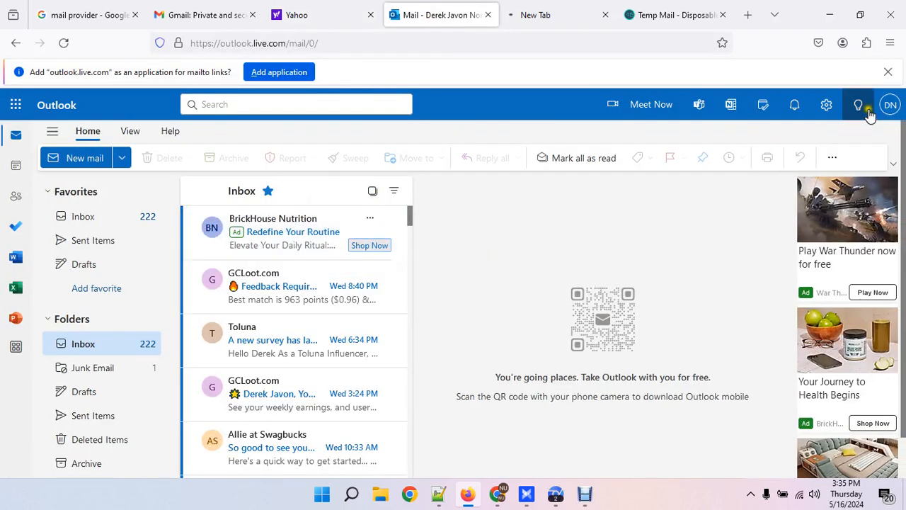
Sign out of the current Outlook mailbox through the Microsoft account panel
left_click(890, 104)
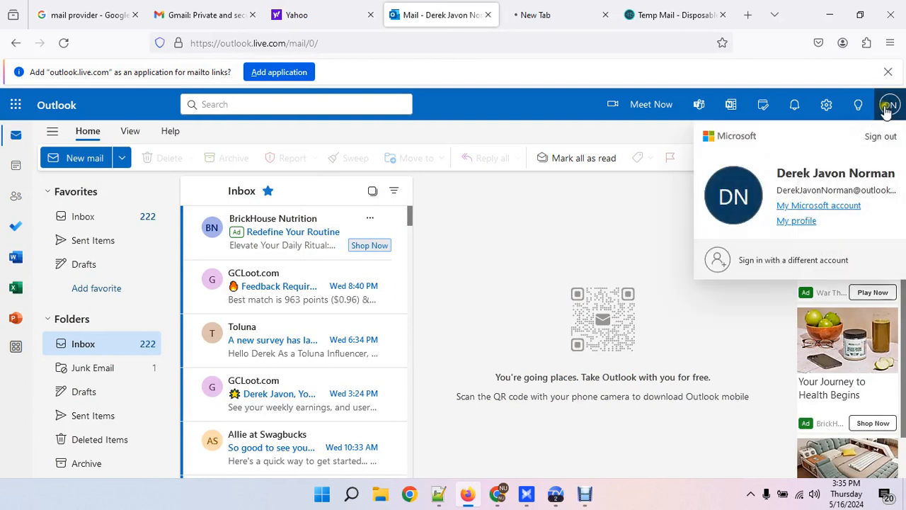
left_click(879, 138)
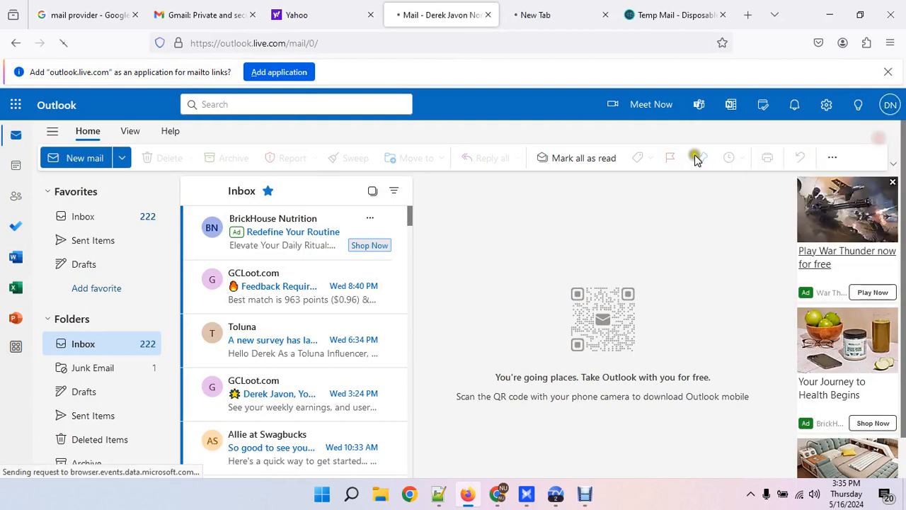
left_click(418, 225)
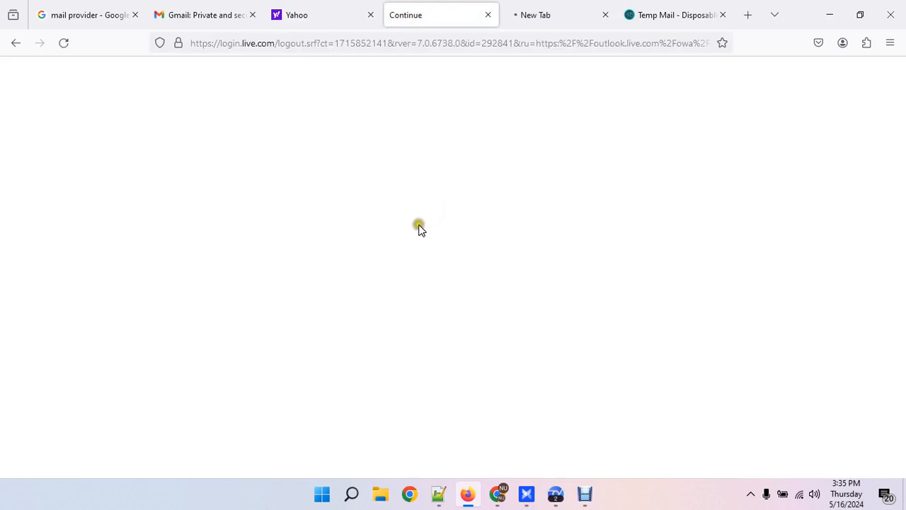
left_click(418, 225)
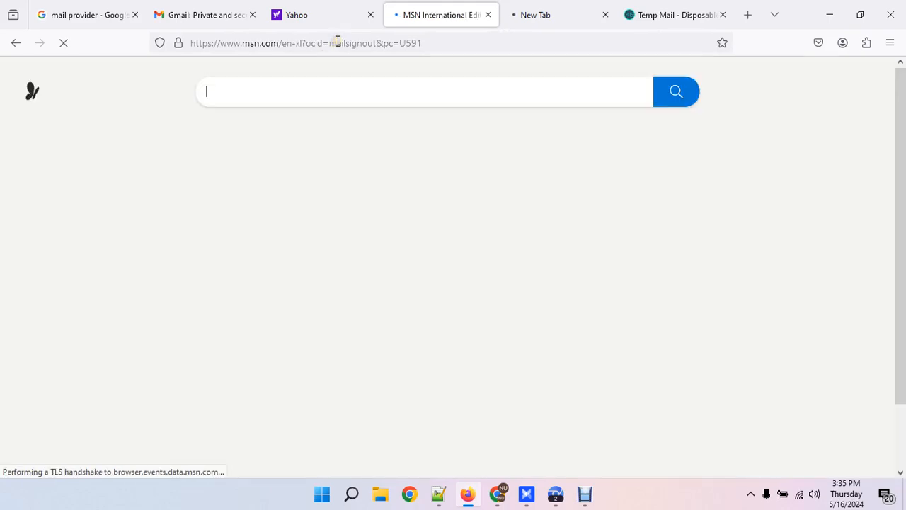
Load outlook.com to reach the page offering sign-in or a free account
left_click(337, 42)
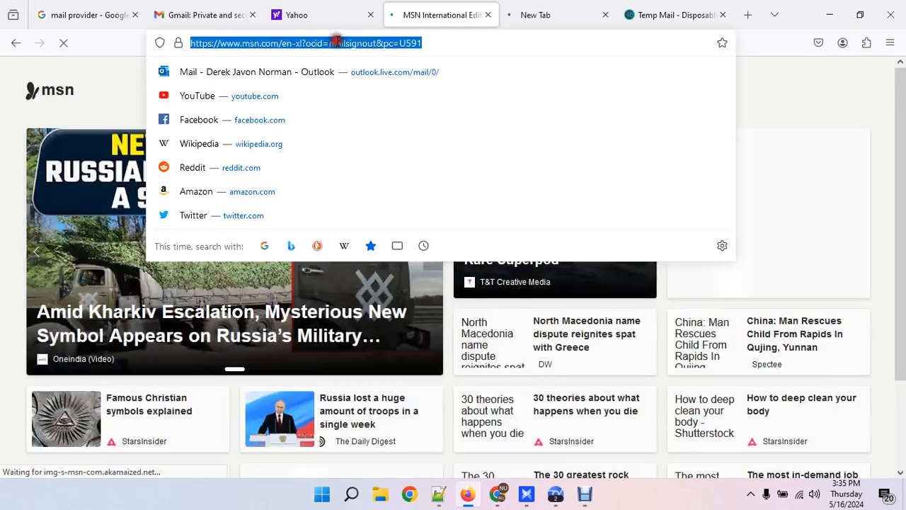
type("out")
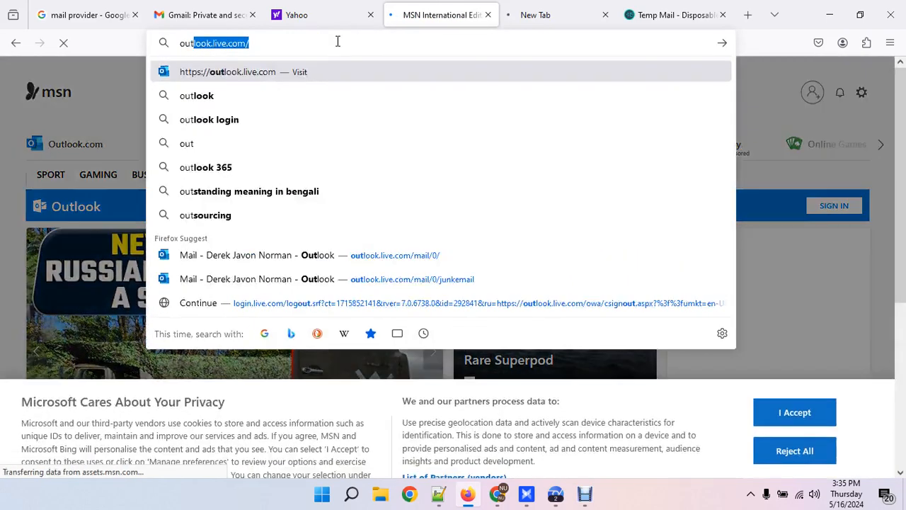
type("look")
key("ctrl+Return")
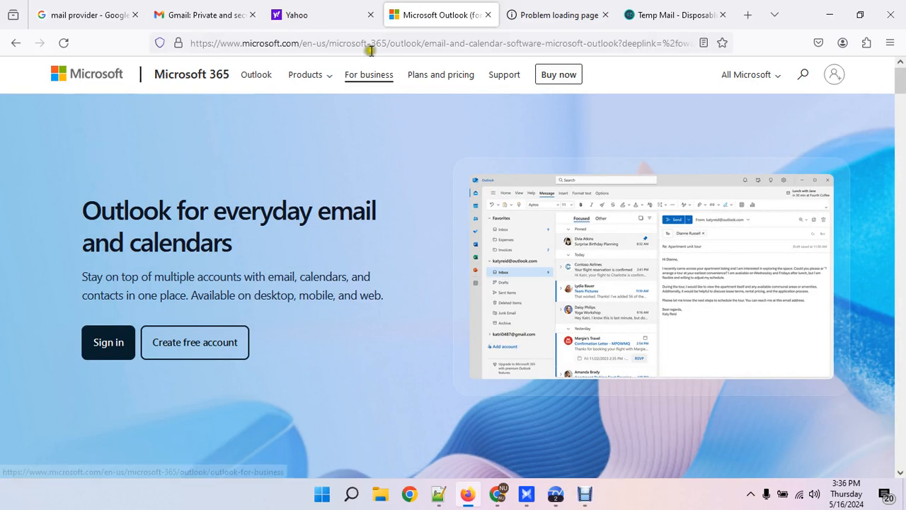
In the timed-out tab, search Google for 'mailnesia' and open the Mailnesia site
left_click(532, 16)
left_click(257, 44)
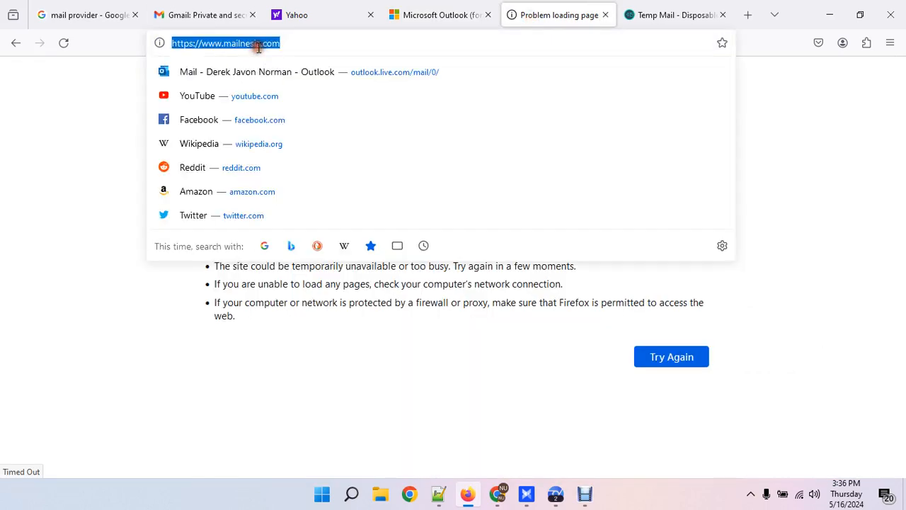
type("me")
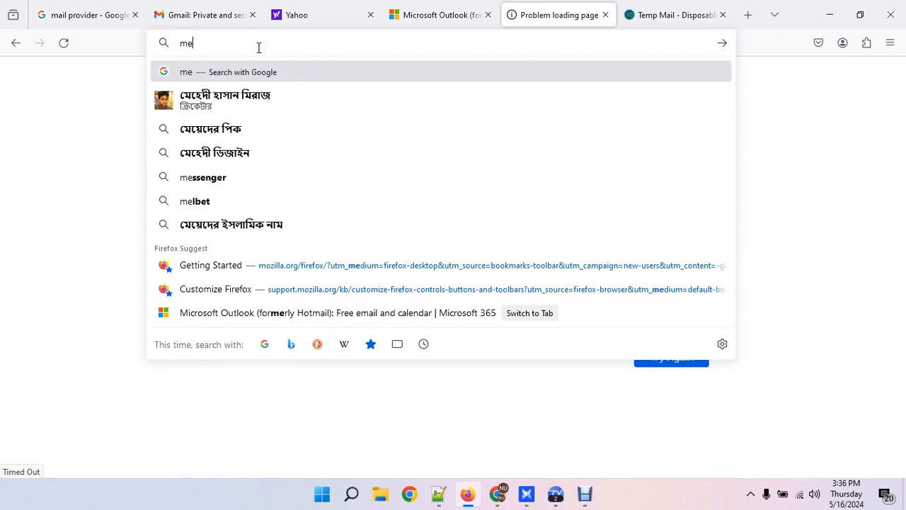
key("BackSpace")
type("a")
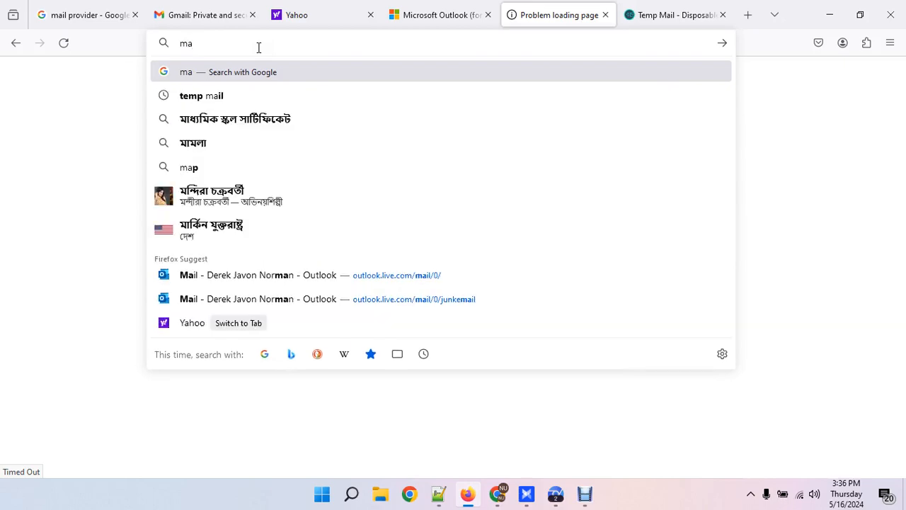
type("iln")
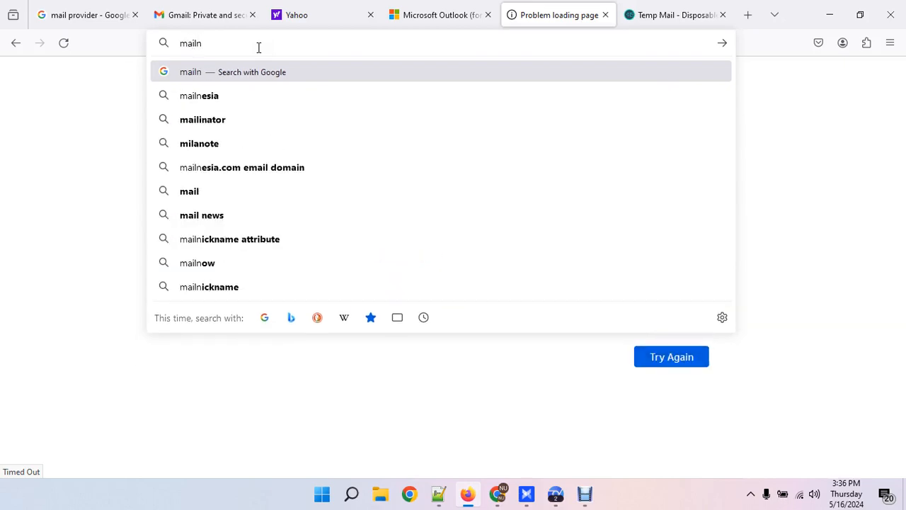
key("Down")
key("Return")
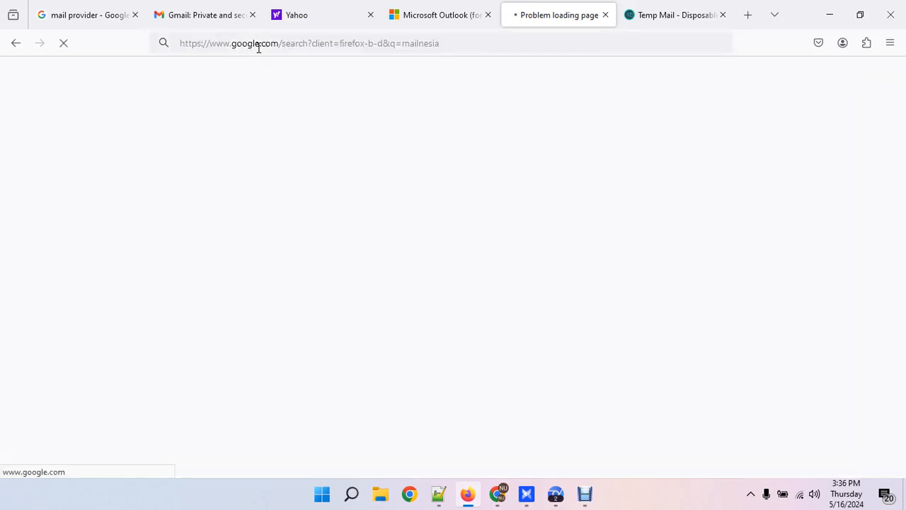
left_click(206, 197)
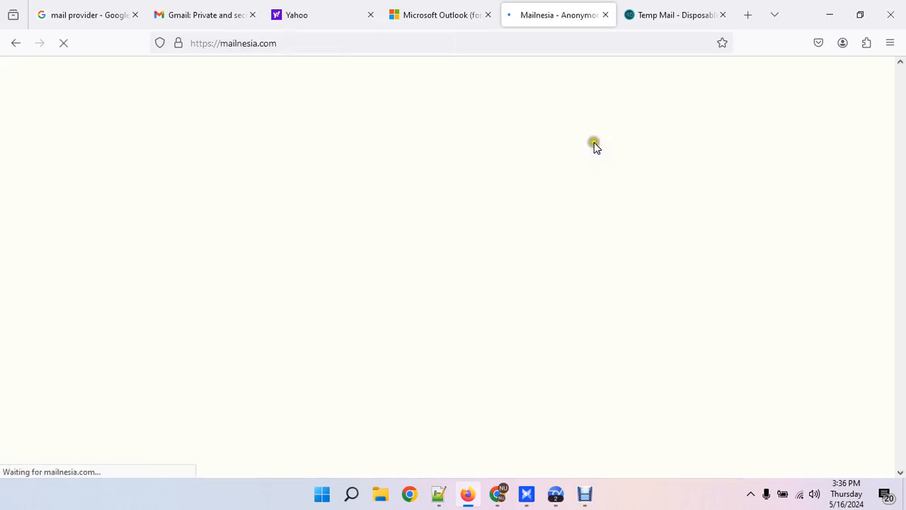
Move the Temp Mail tab before Mailnesia, then check the Mailnesia, Gmail, Yahoo and Outlook tabs
left_click_drag(667, 14, 554, 17)
left_click(661, 14)
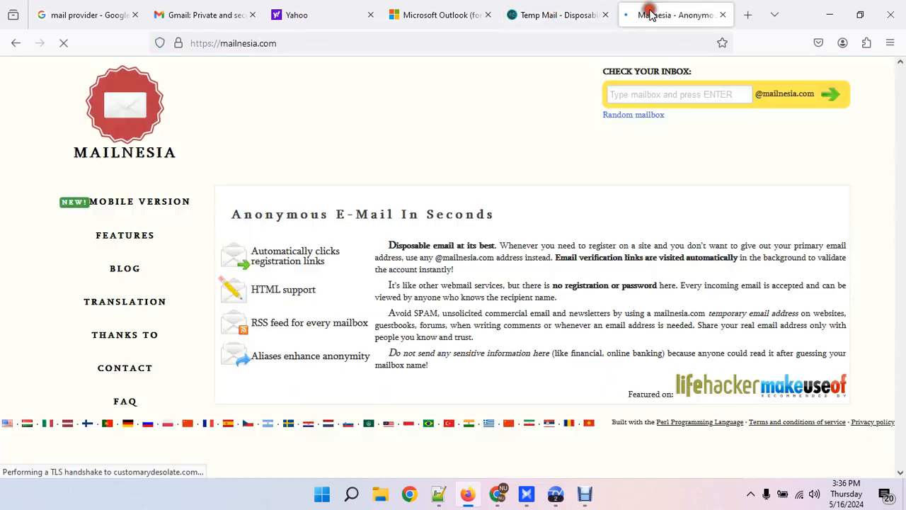
left_click(219, 16)
left_click(351, 22)
left_click(449, 15)
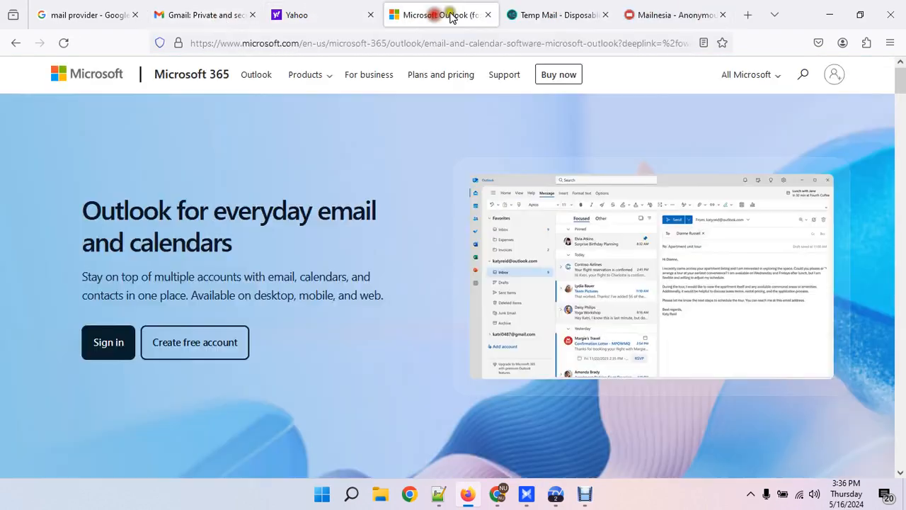
Check the Temp Mail, Mailnesia and Gmail tabs, opening and closing a blank tab
left_click(548, 11)
left_click(643, 21)
left_click(223, 21)
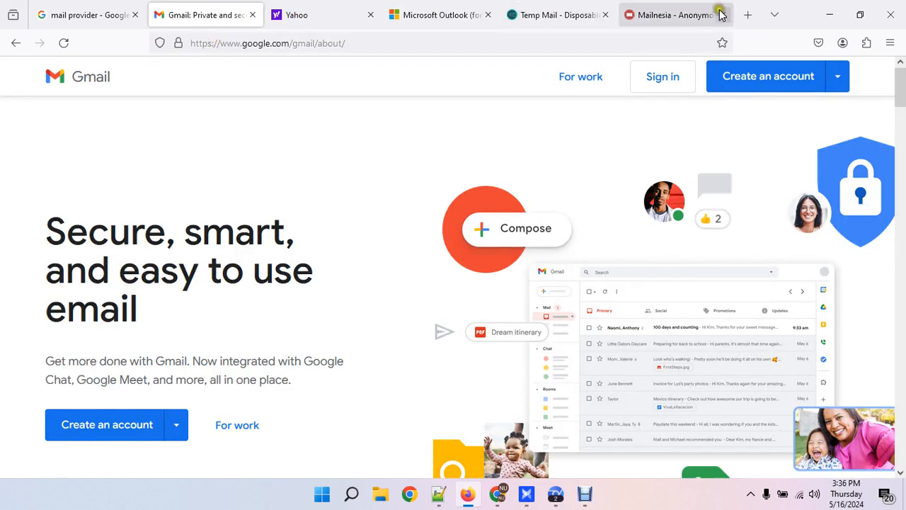
left_click(747, 14)
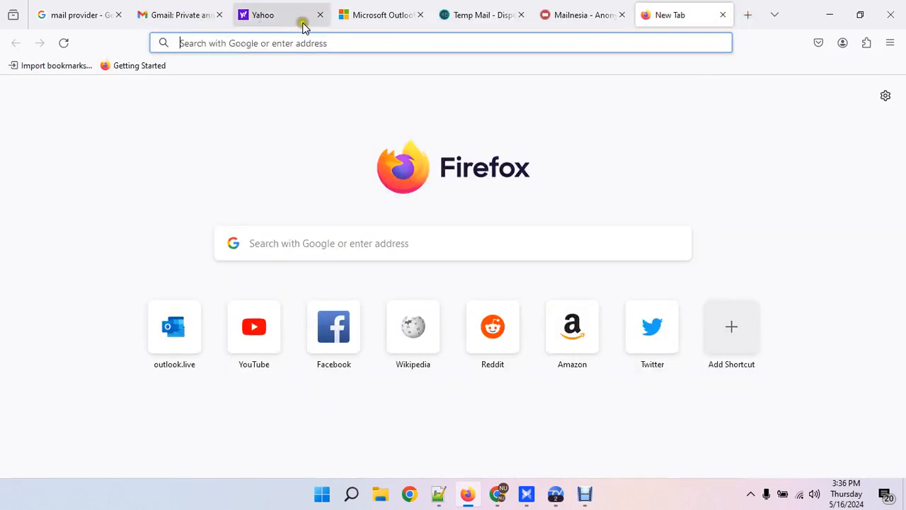
left_click(723, 14)
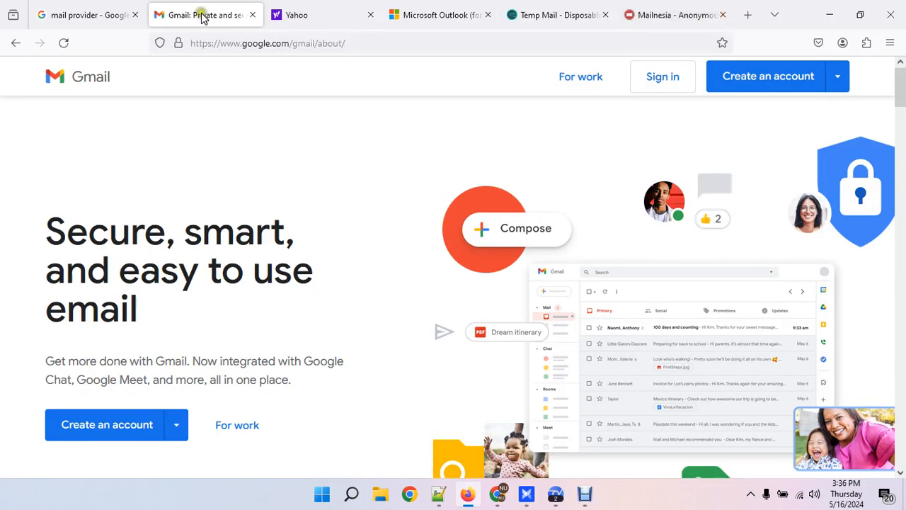
Back on Gmail, choose Create an account and pick For my personal use
left_click(439, 10)
left_click(541, 11)
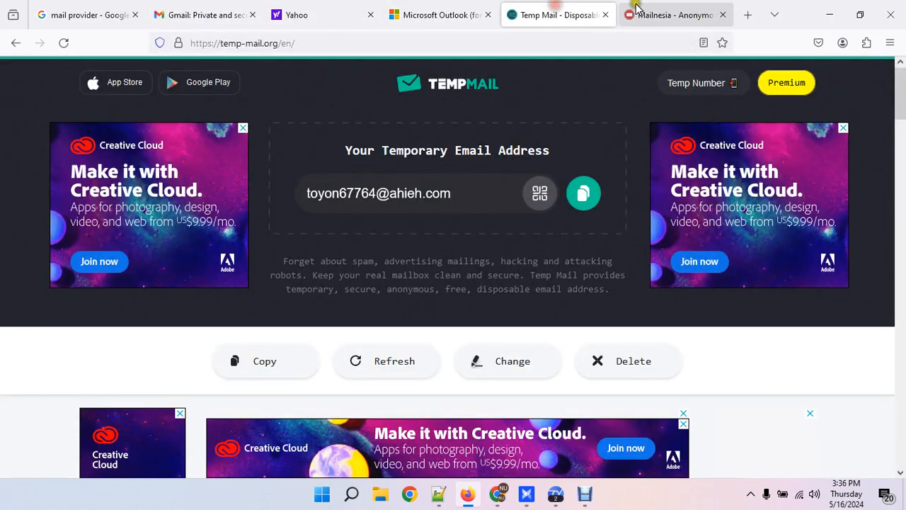
left_click(632, 10)
left_click(187, 8)
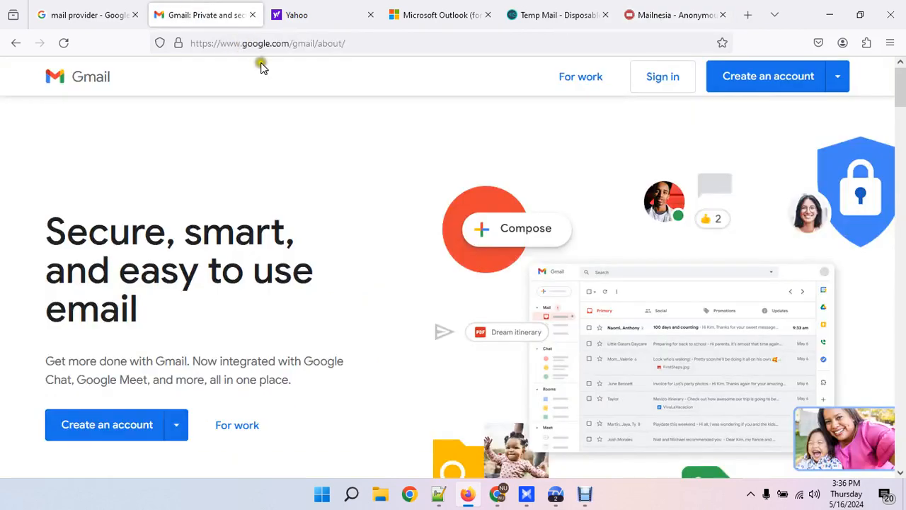
left_click(759, 81)
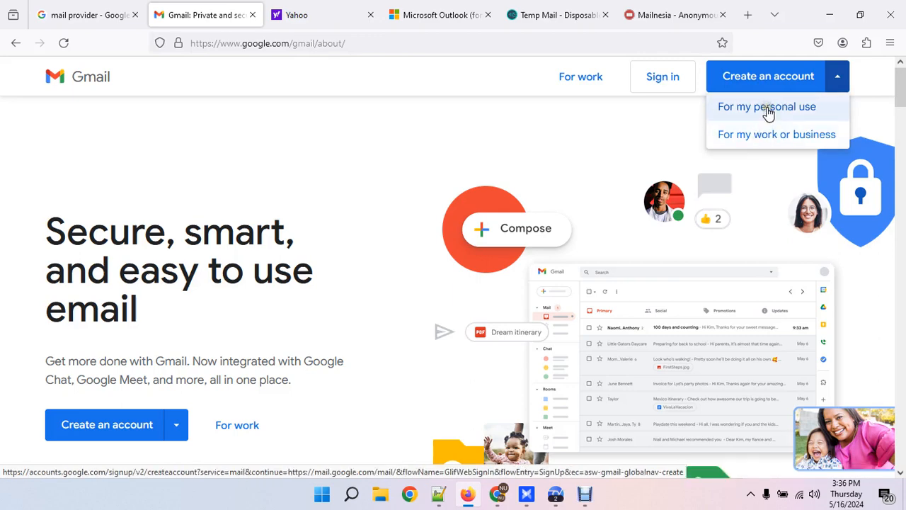
left_click(767, 110)
Choose Create free account on the Outlook tab, check Temp Mail and Mailnesia, then go back to Google signup
left_click(286, 17)
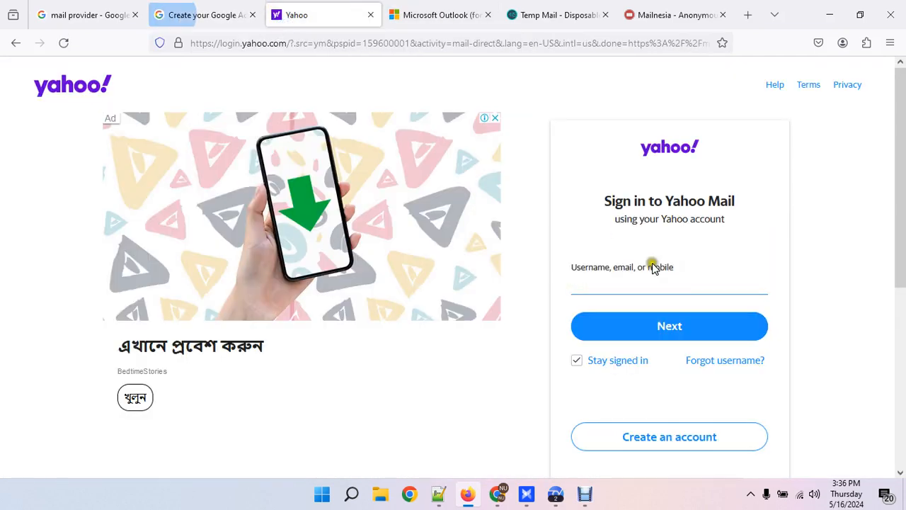
left_click(410, 20)
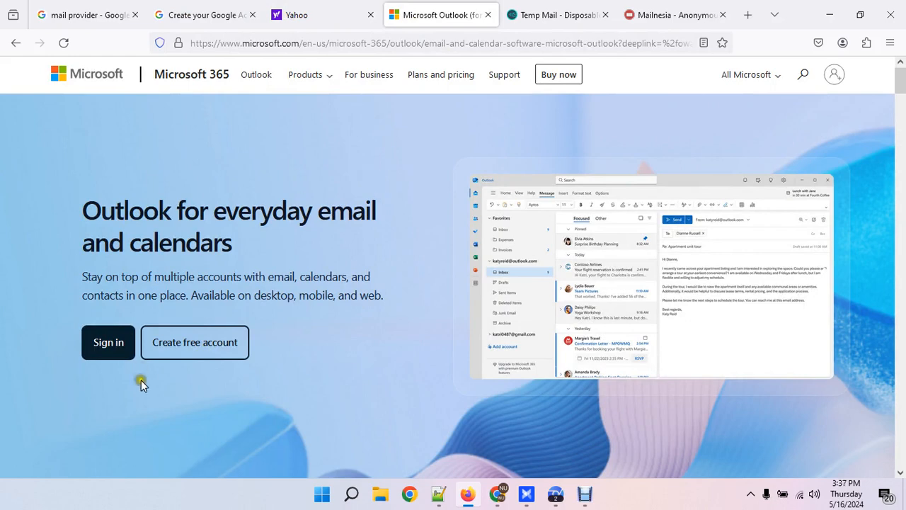
left_click(182, 345)
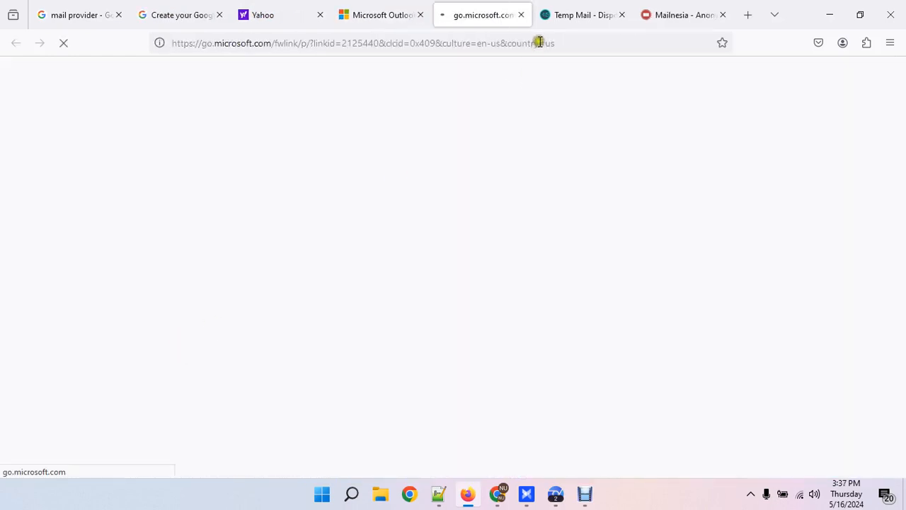
left_click(566, 17)
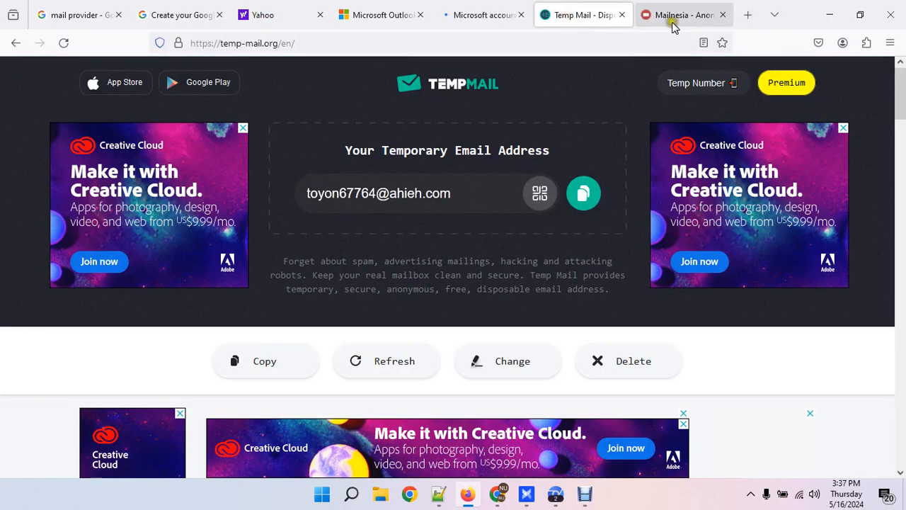
left_click(673, 18)
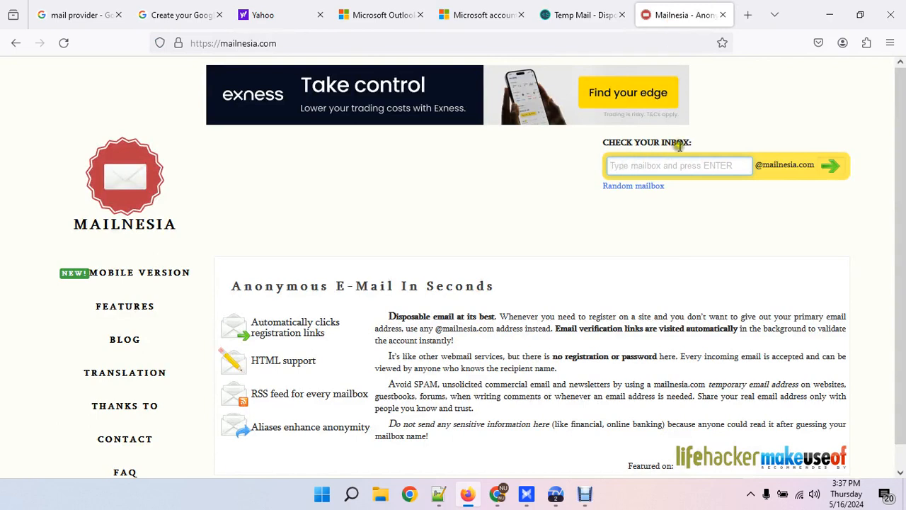
left_click(198, 22)
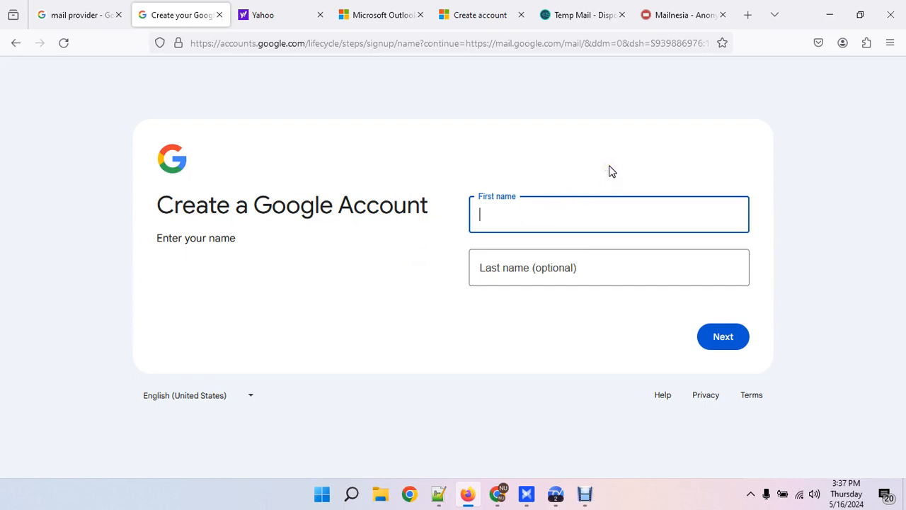
Enter the account holder's first and last name and continue
key("Tab")
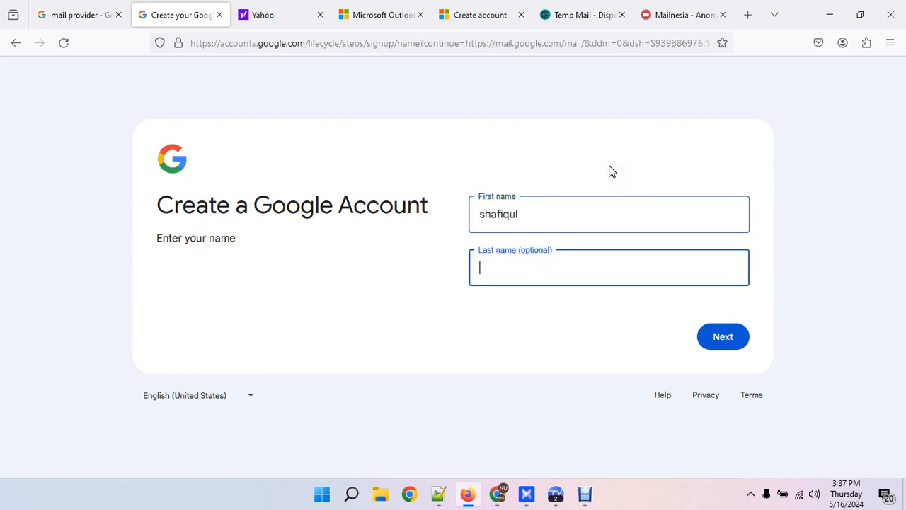
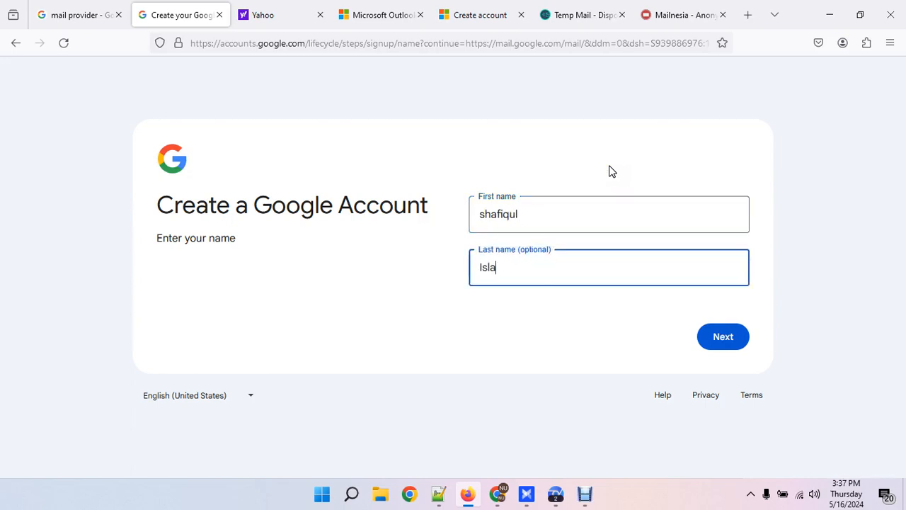
left_click(633, 198)
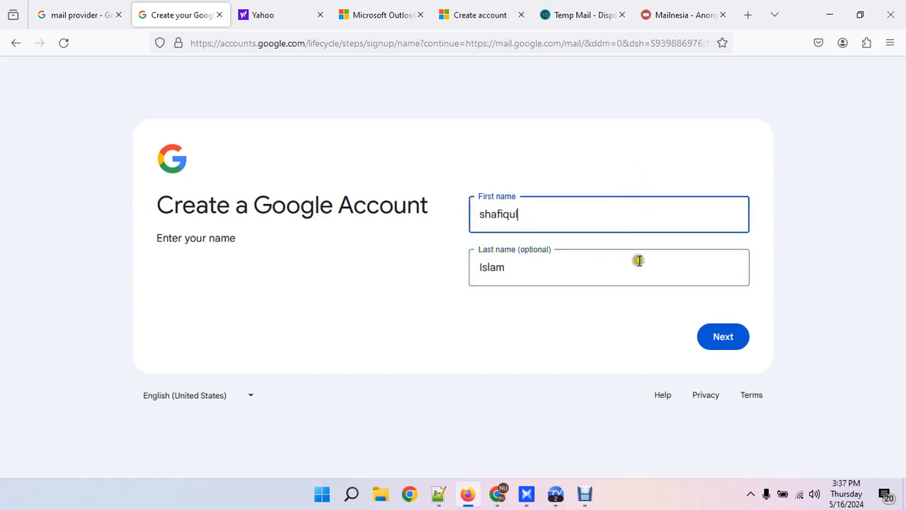
left_click(723, 338)
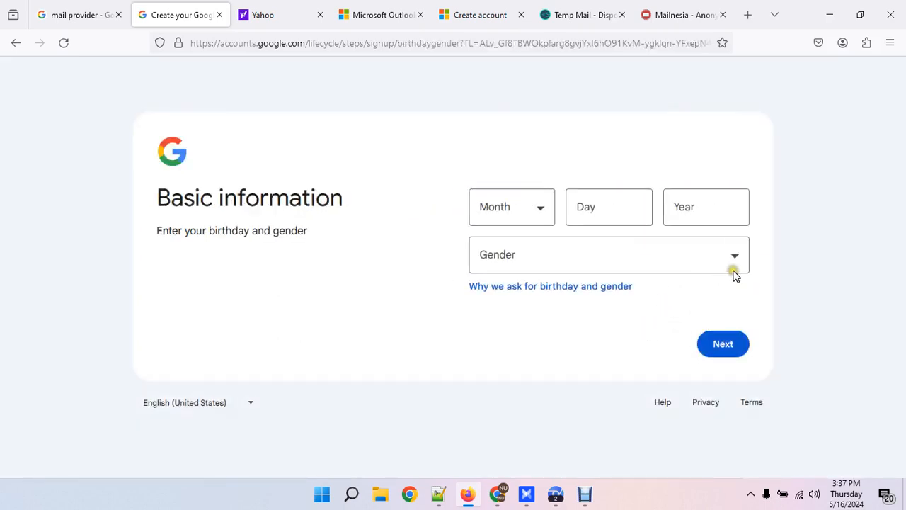
Set the birthday to January 01 1983 and gender to Male, then continue
left_click(525, 220)
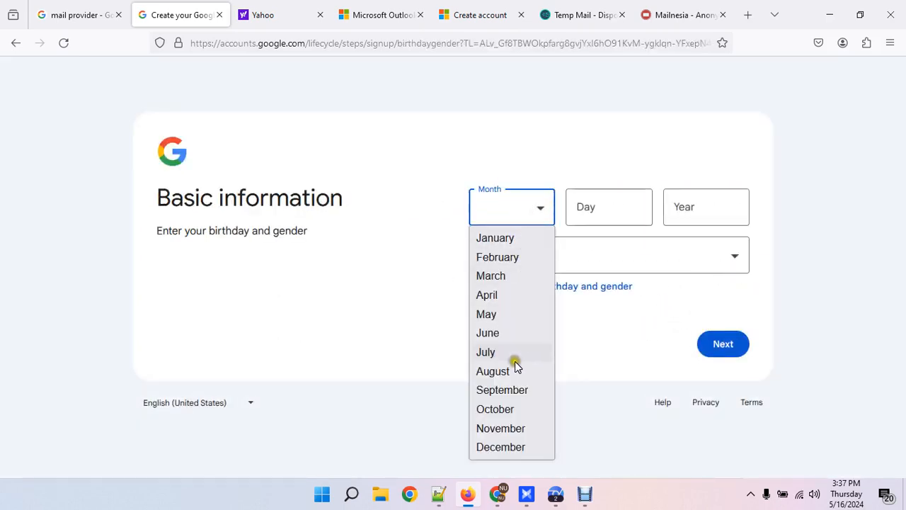
left_click(514, 239)
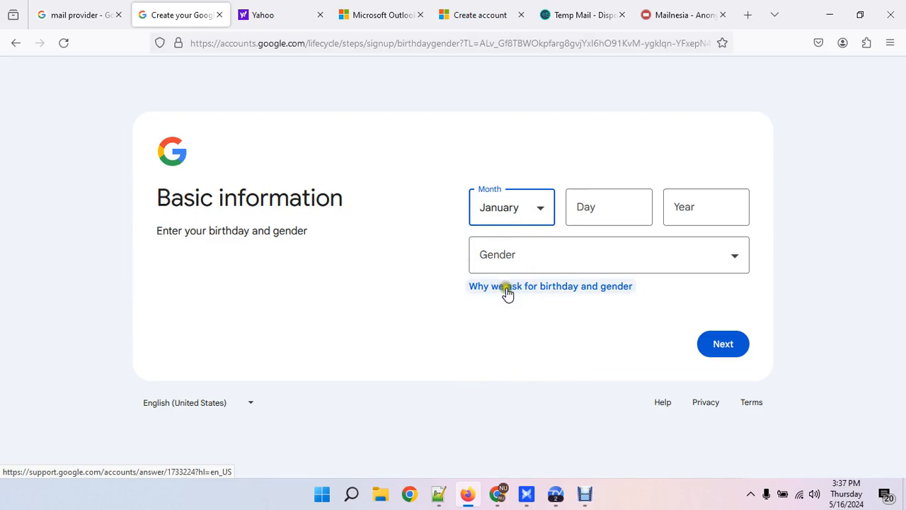
left_click(586, 210)
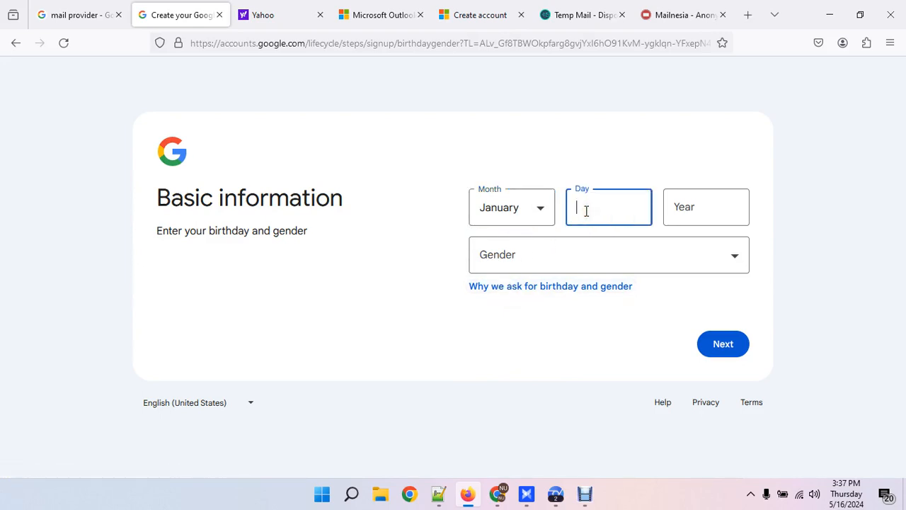
type("01")
key("Tab")
type("19")
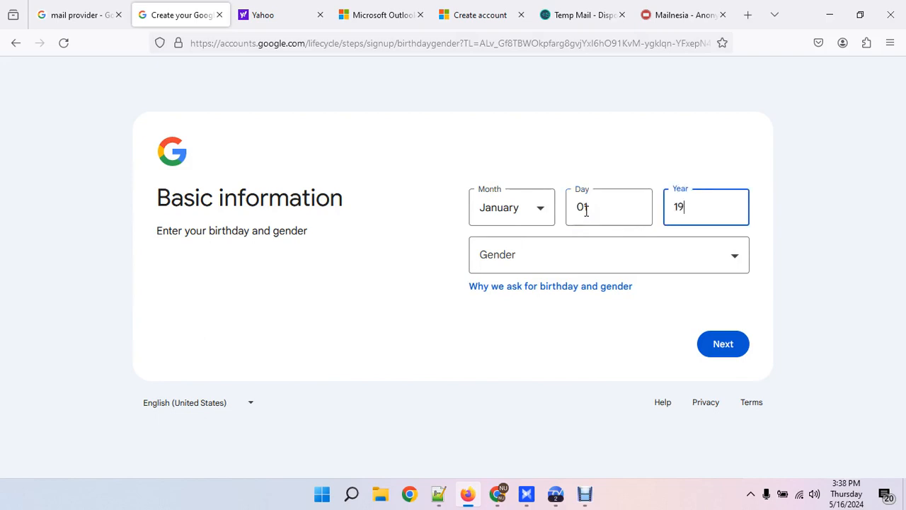
type("83")
left_click(572, 264)
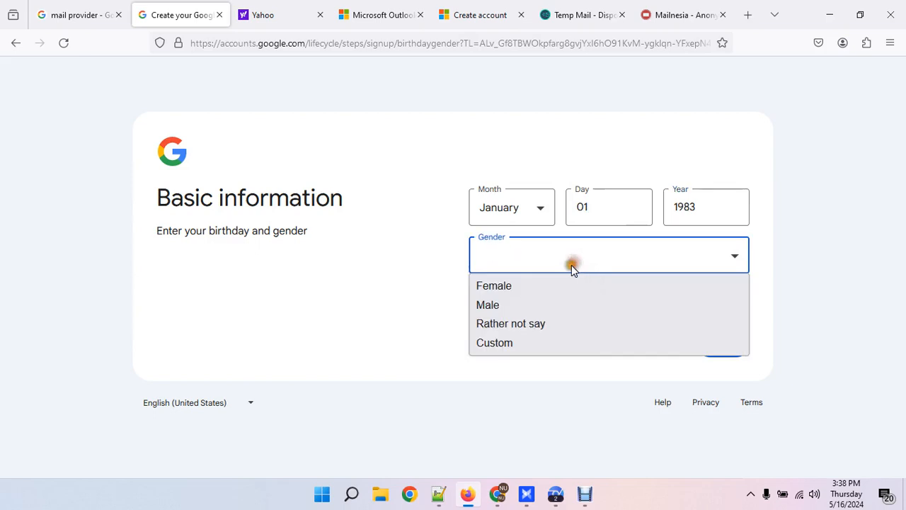
left_click(485, 303)
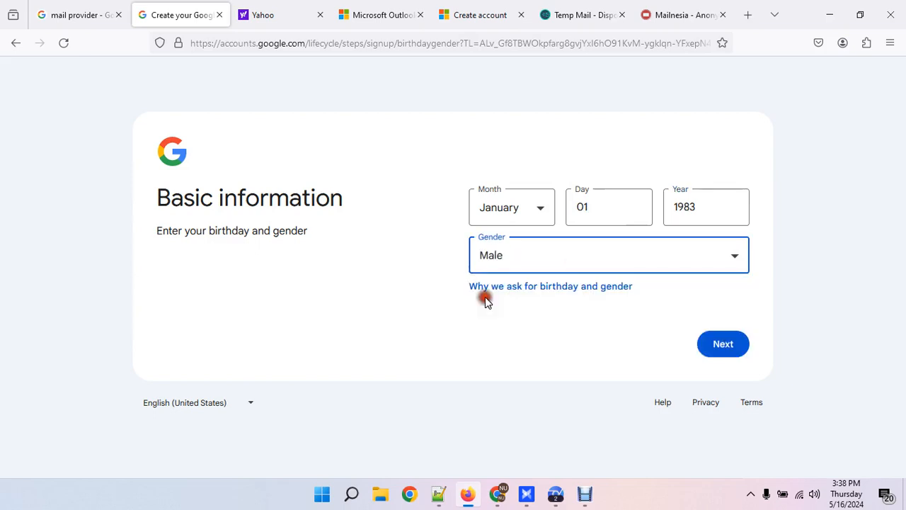
left_click(738, 352)
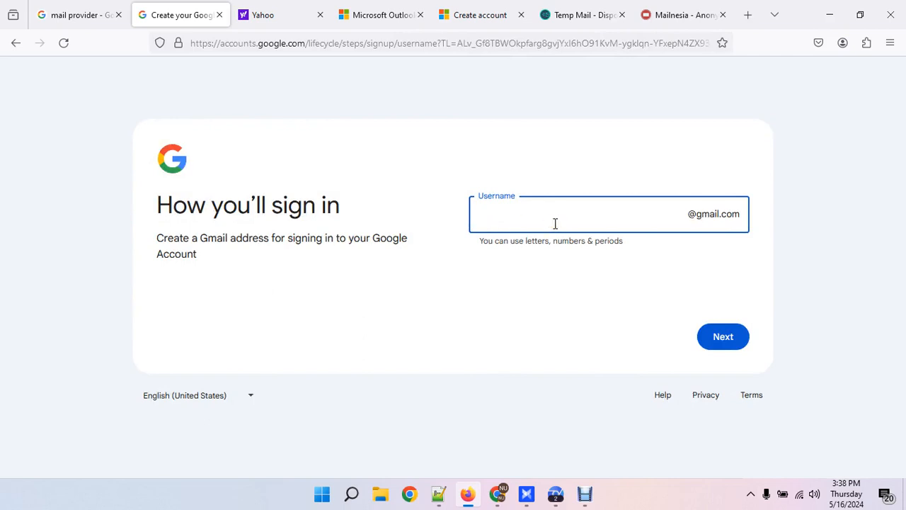
Try a name-based username ending in 365, then revise it to end in 247 and resubmit
left_click(505, 252)
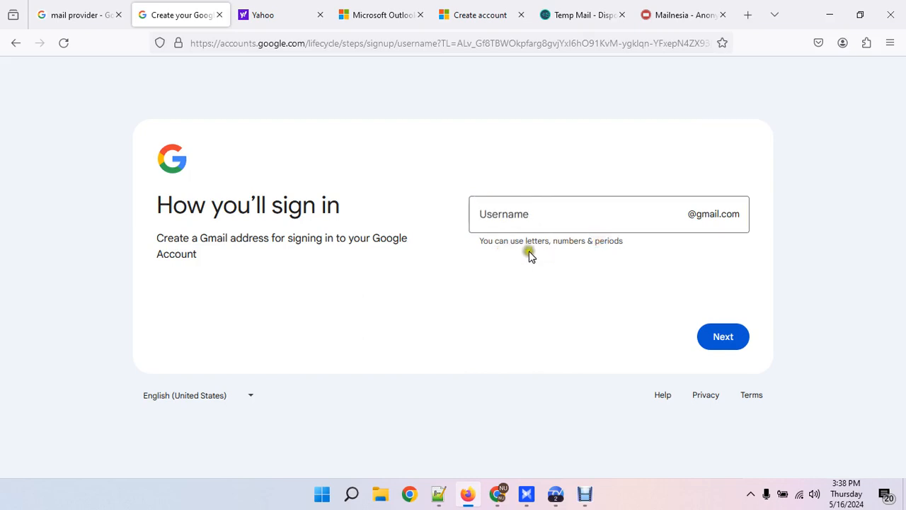
left_click(529, 213)
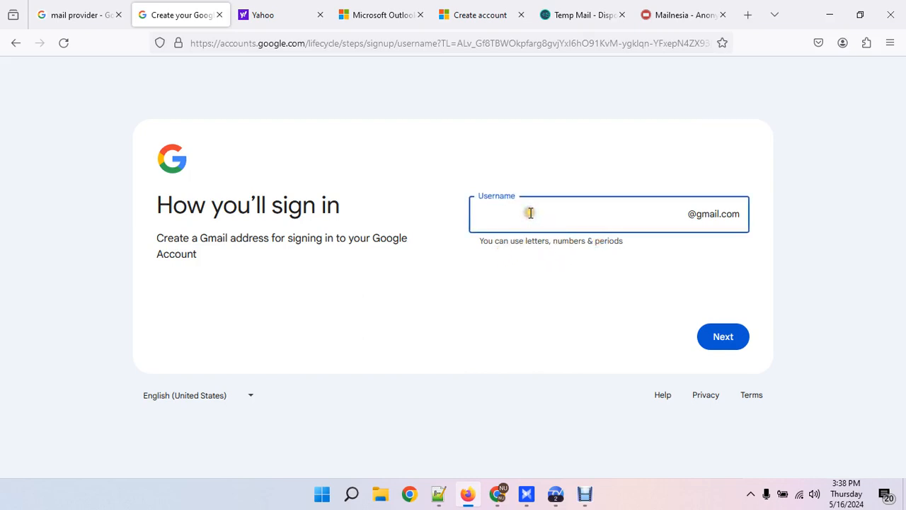
left_click(722, 337)
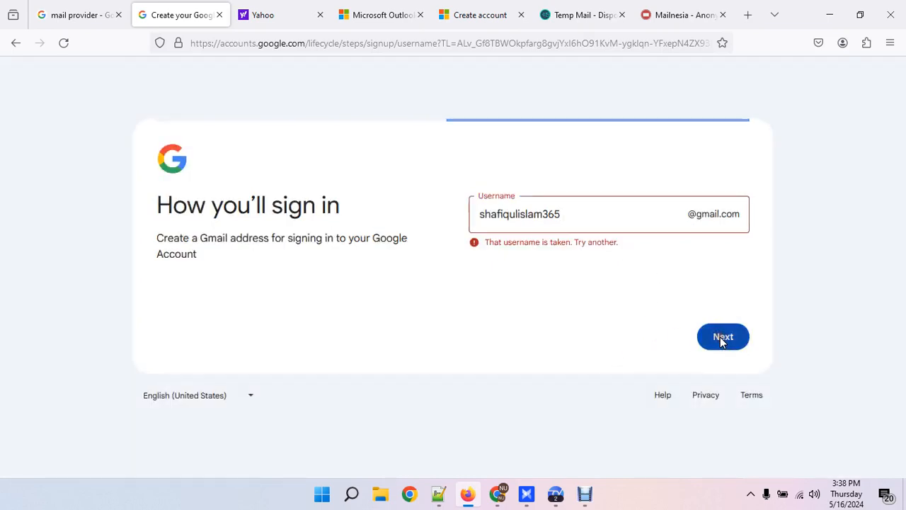
left_click(569, 212)
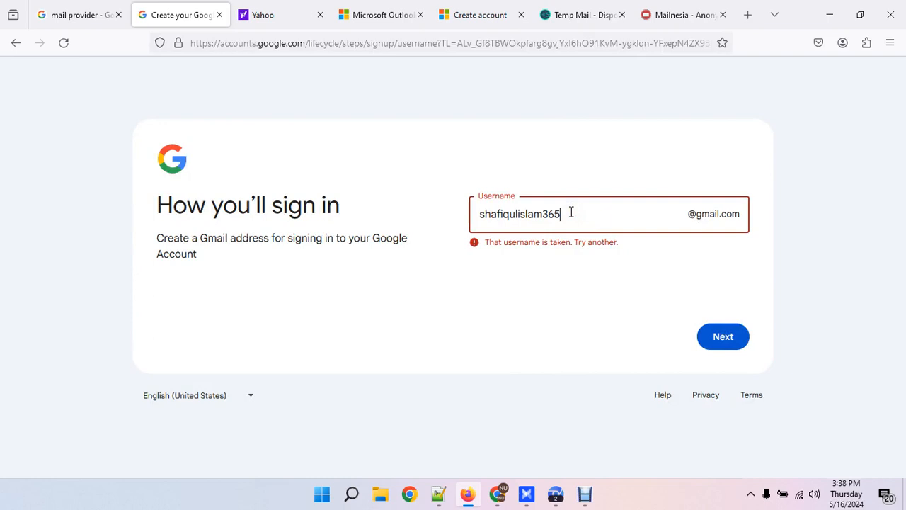
key("BackSpace")
key("BackSpace")
key("BackSpace")
type("247")
left_click(723, 338)
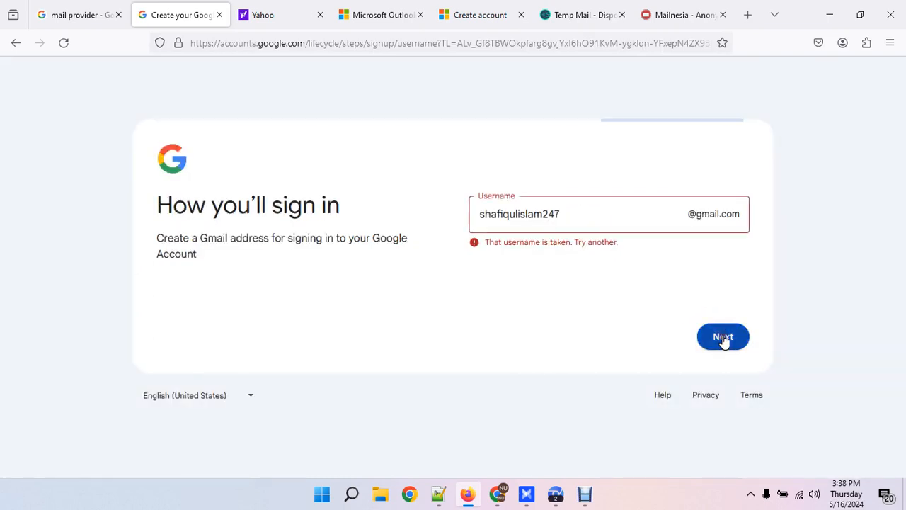
After more rejected digit tweaks, accept Google's suggested available username and continue
left_click(557, 213)
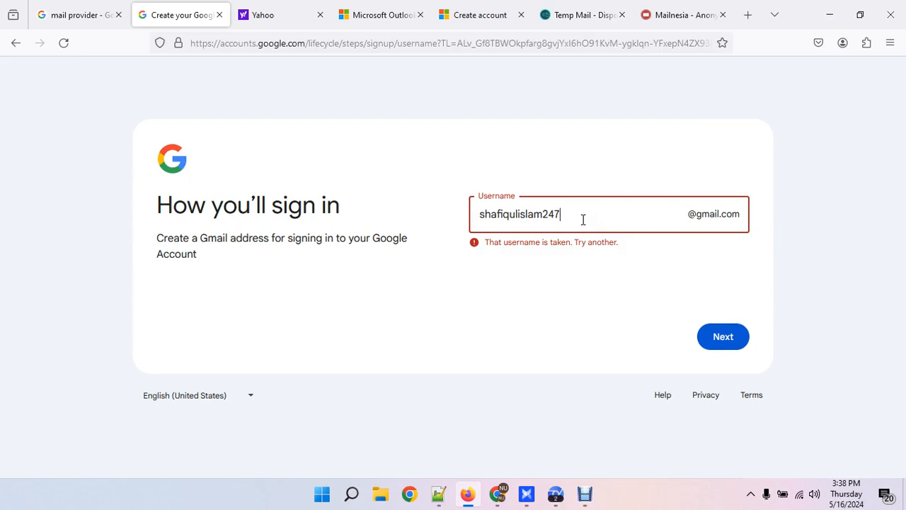
type("365")
left_click(613, 223)
left_click(560, 214)
key("BackSpace")
left_click(725, 342)
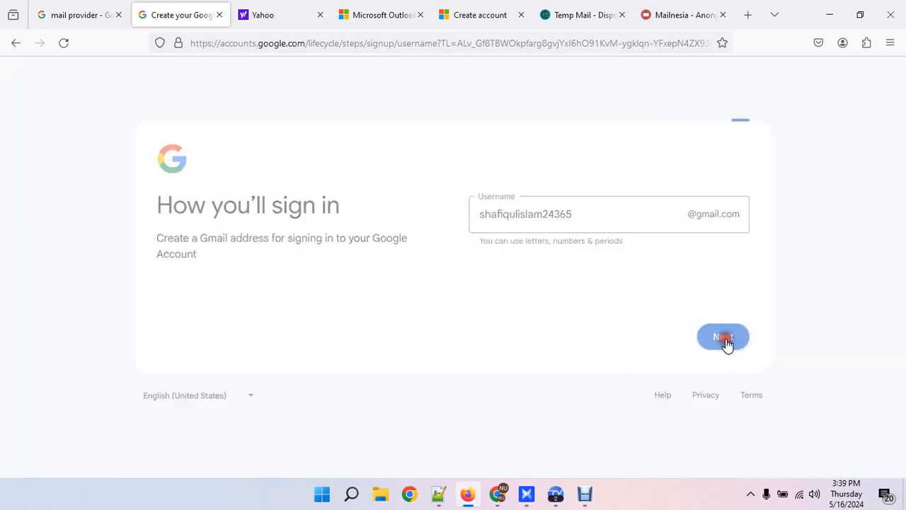
left_click(553, 214)
type("77")
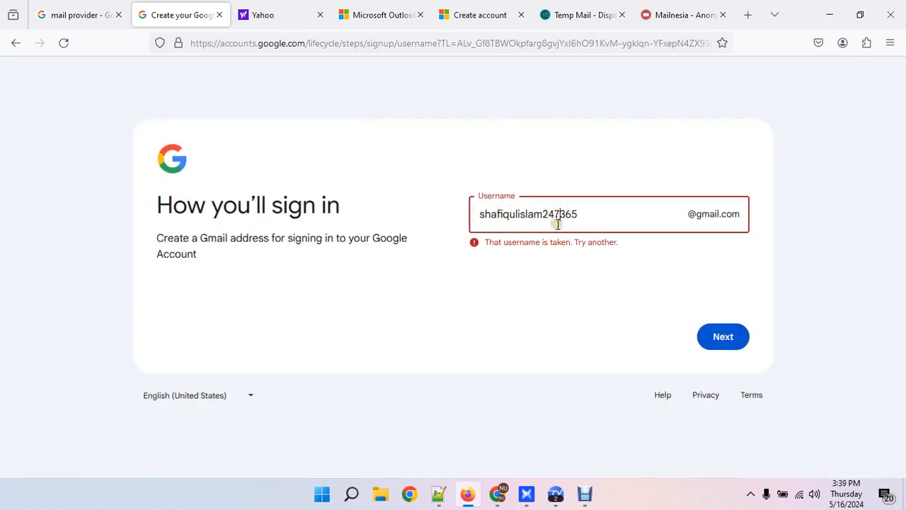
key("BackSpace")
left_click(703, 337)
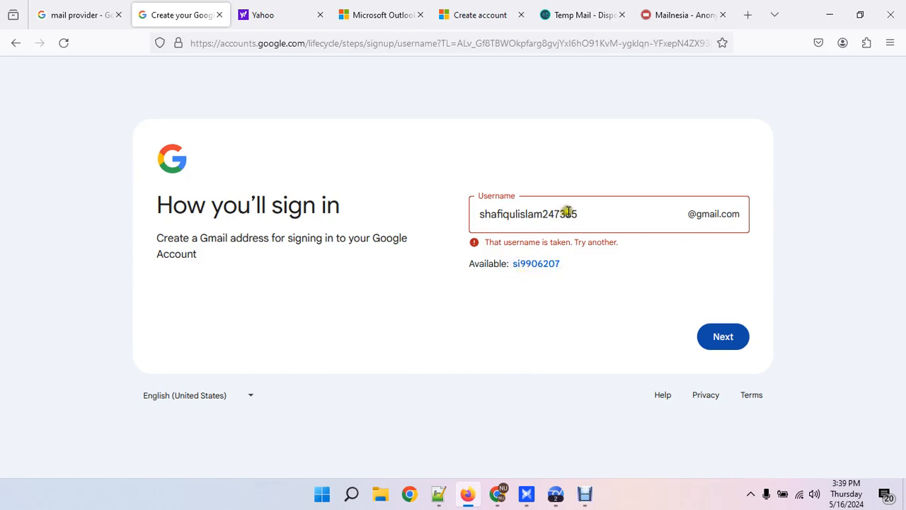
left_click(608, 213)
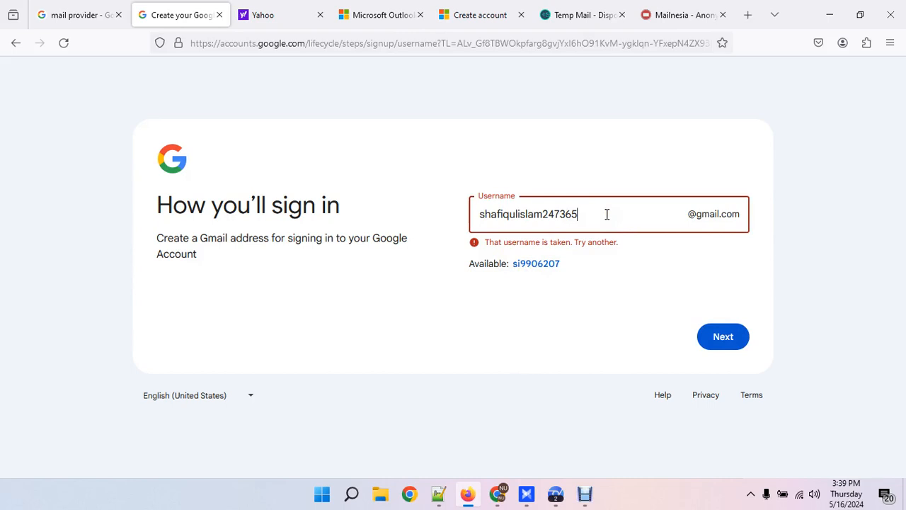
left_click(530, 264)
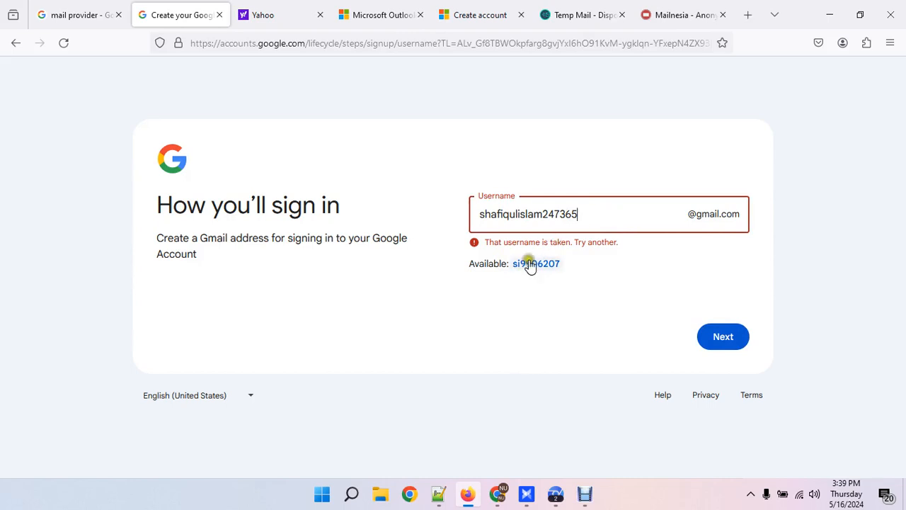
left_click(734, 354)
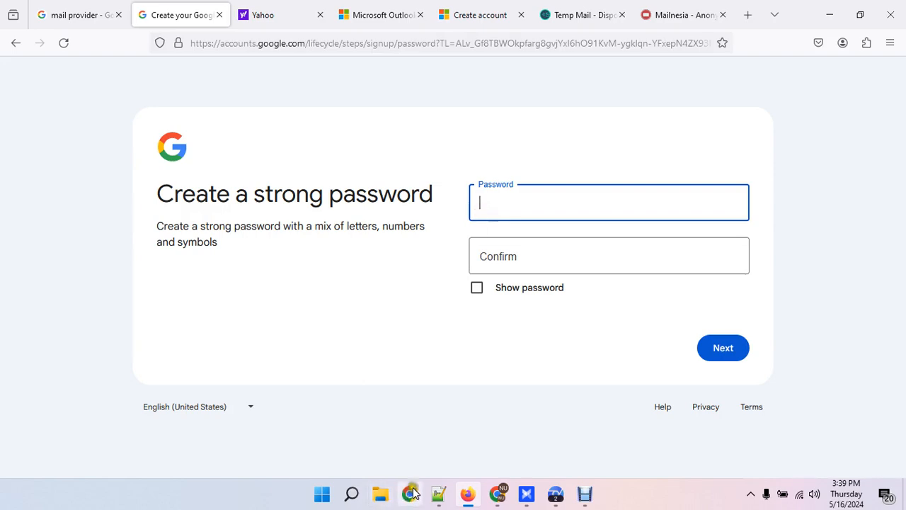
Bring Notepad++ to the front and create a new blank document
left_click(440, 495)
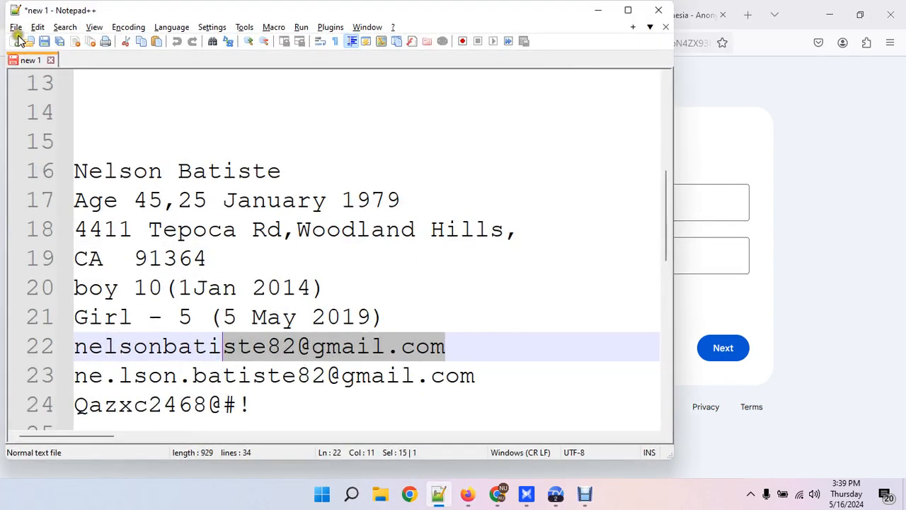
left_click(14, 40)
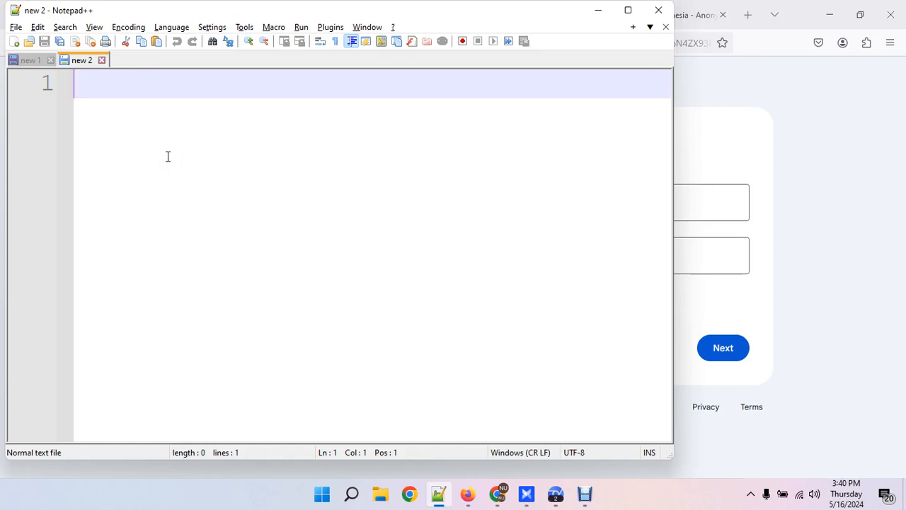
Type the first three rules: '1. 8 Characters', '2. Big Letter', '3. Small Letter'
type("1")
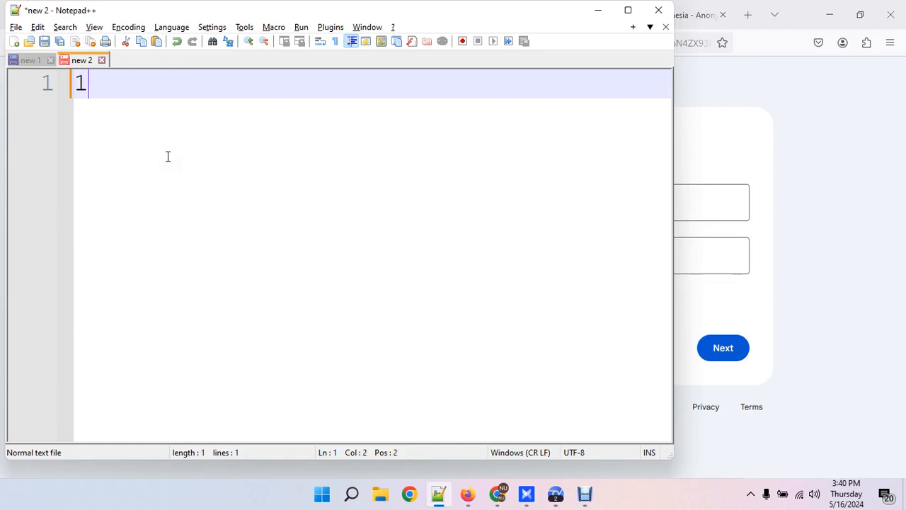
type(". 8 Characters")
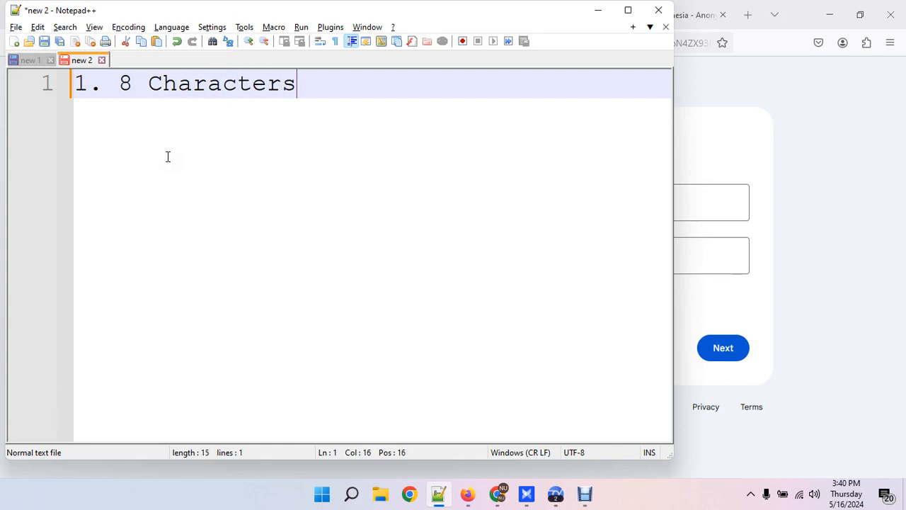
key("Return")
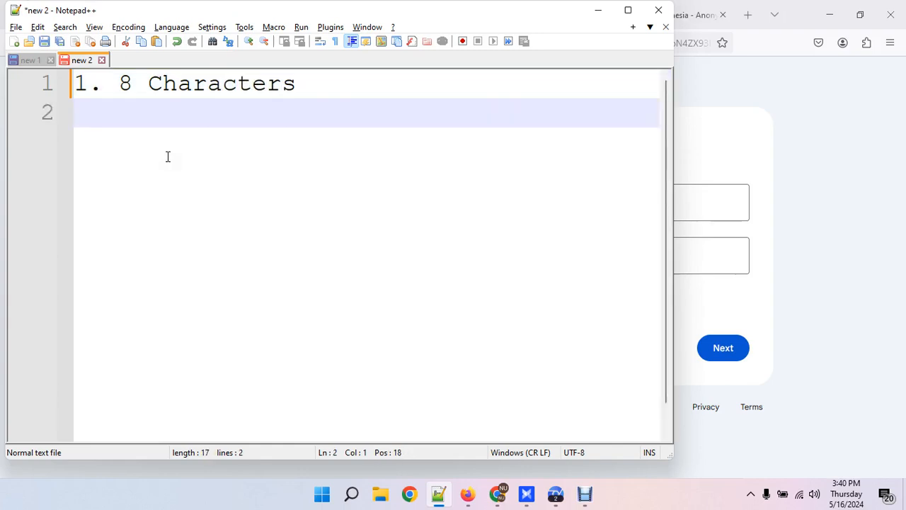
type("2. Big L")
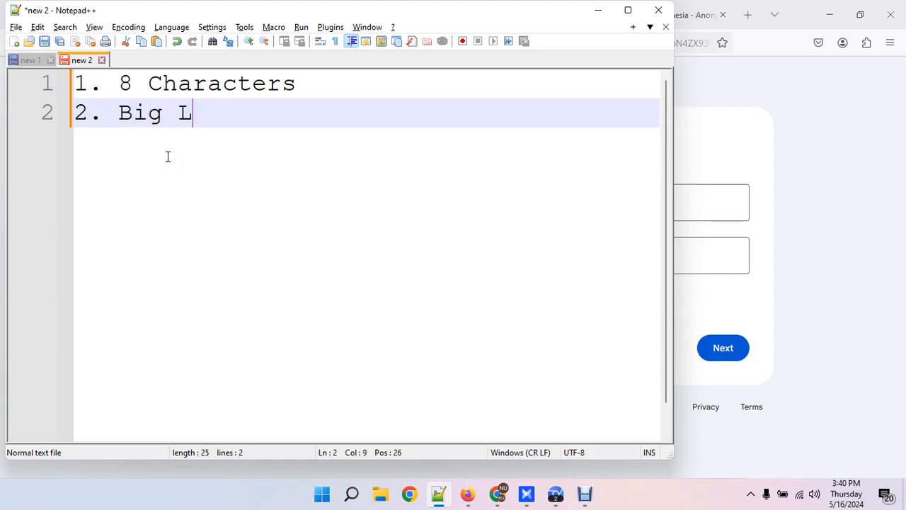
type("etter")
key("Return")
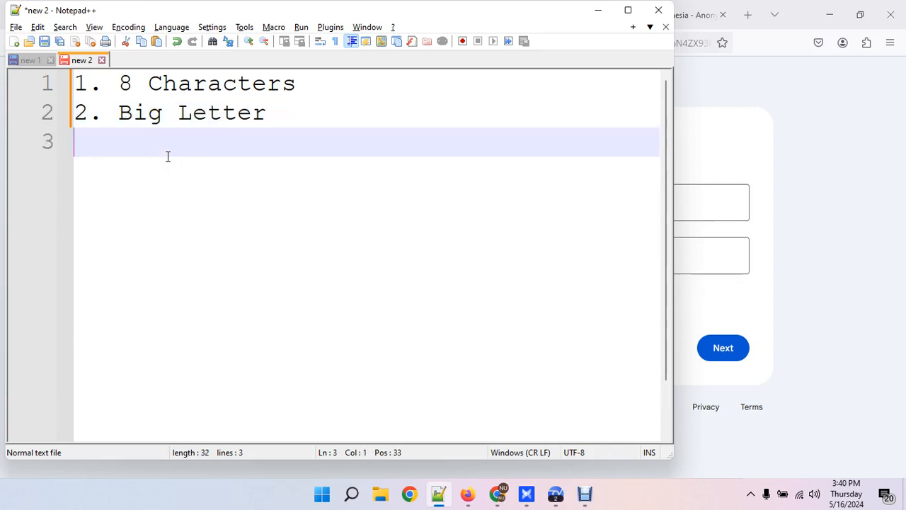
type("3.")
key("BackSpace")
type("Smal")
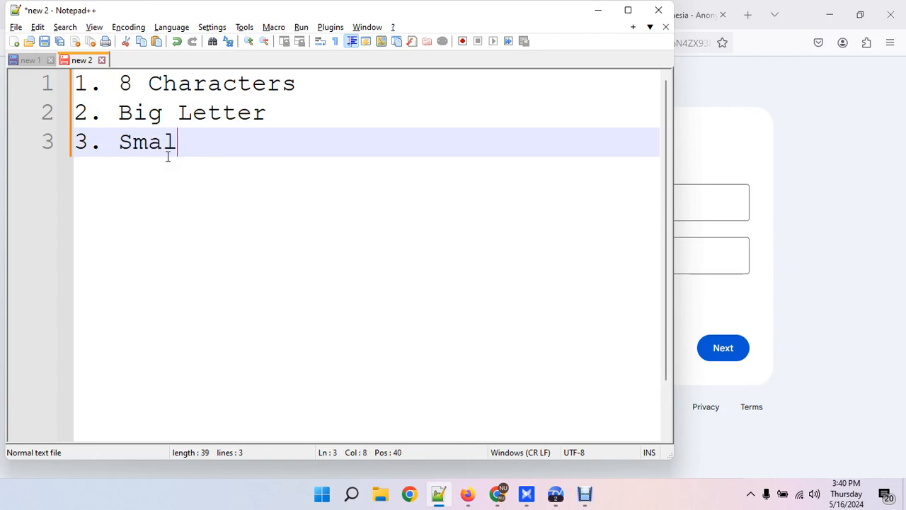
type("l L")
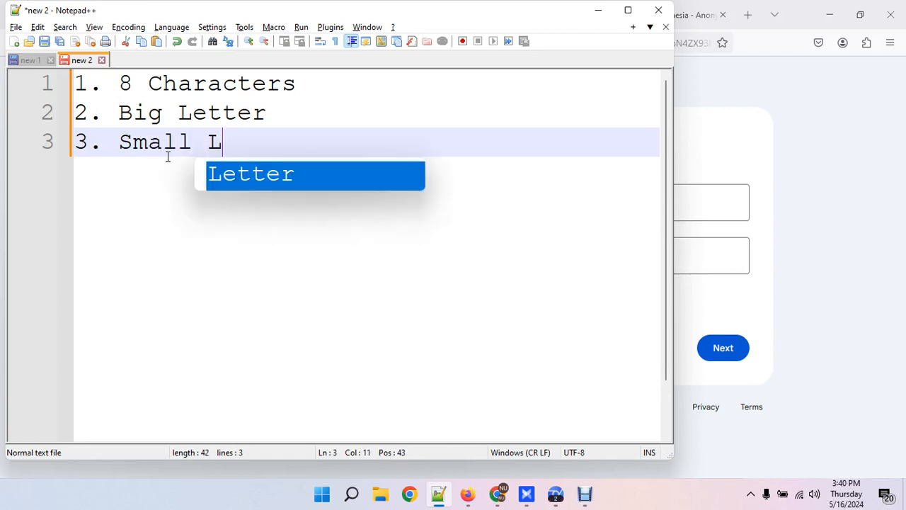
type("etter")
key("Escape")
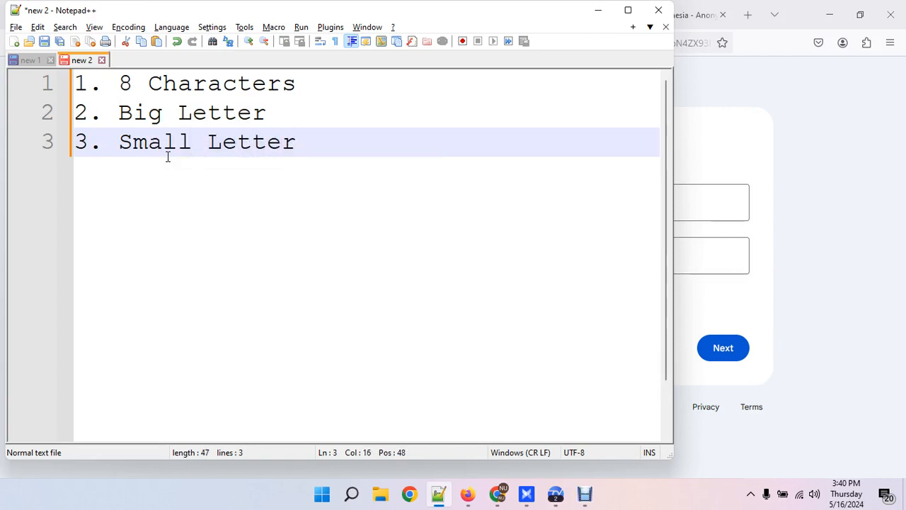
key("Return")
Add '4. Number' and '5. Special Letter (!@#$%^&*)', leaving the caret on the empty line below
type("4. ")
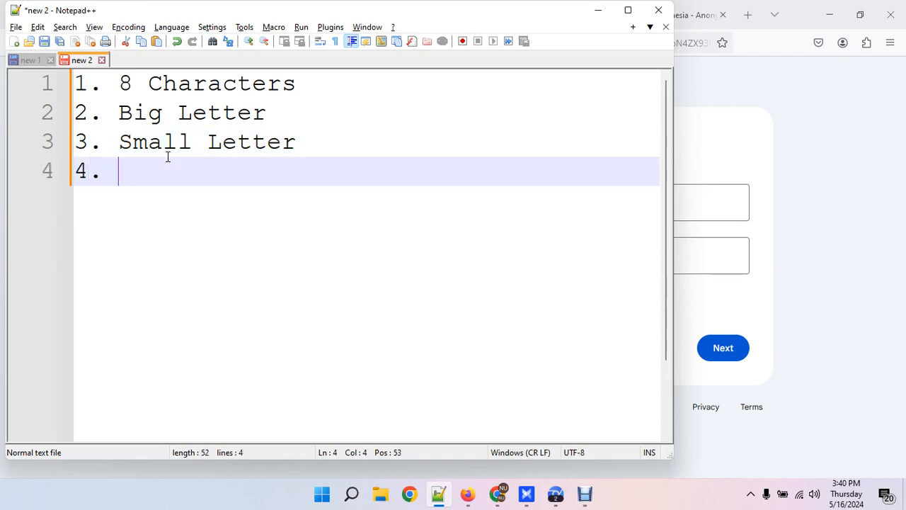
type("Number")
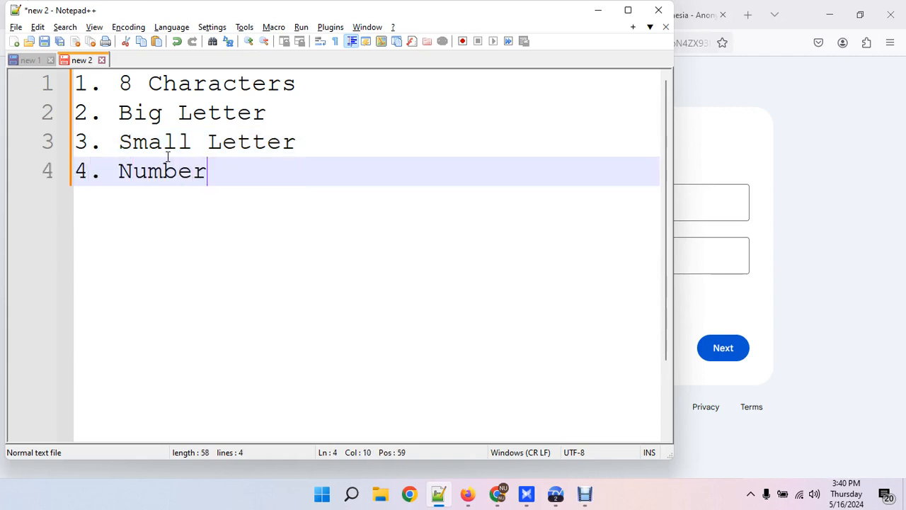
key("Return")
type("5. ")
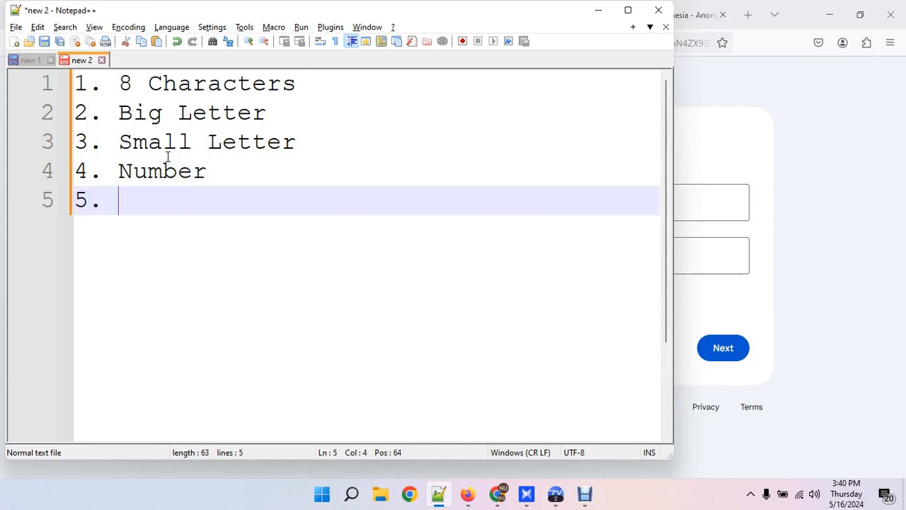
type("S")
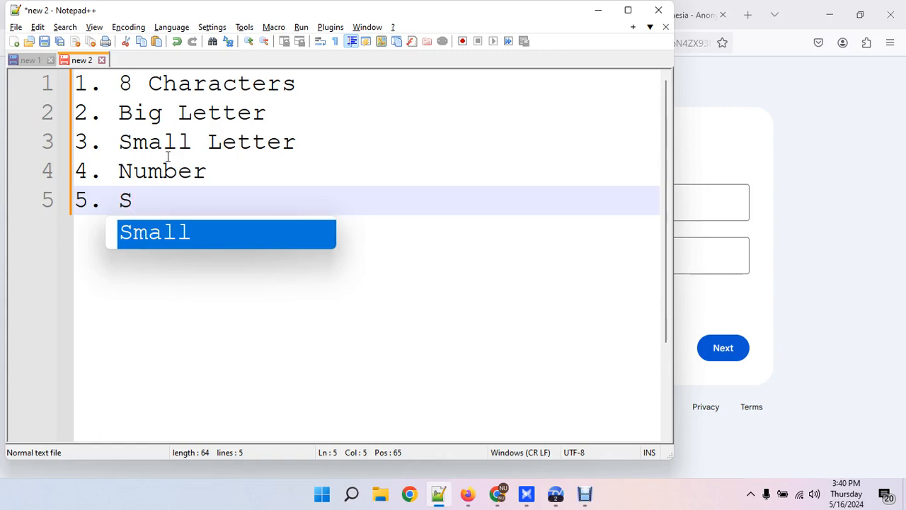
type("pecial ")
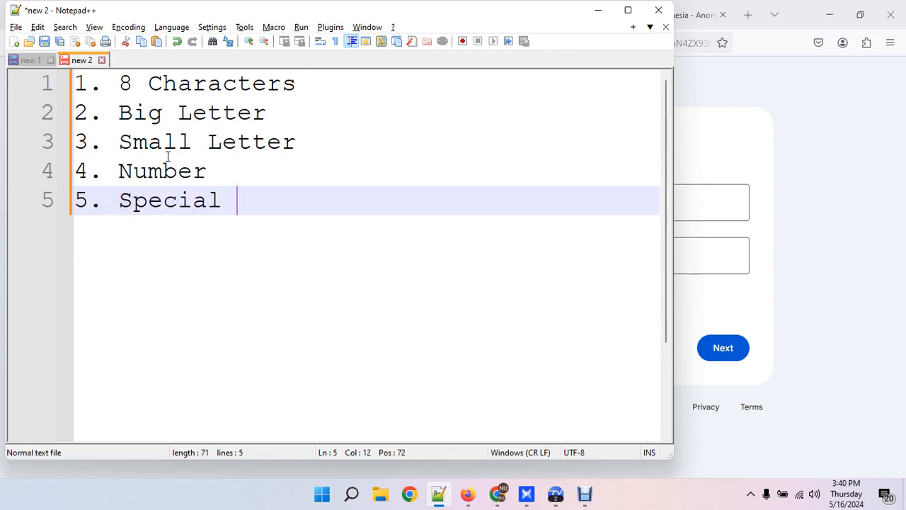
type("Letter ")
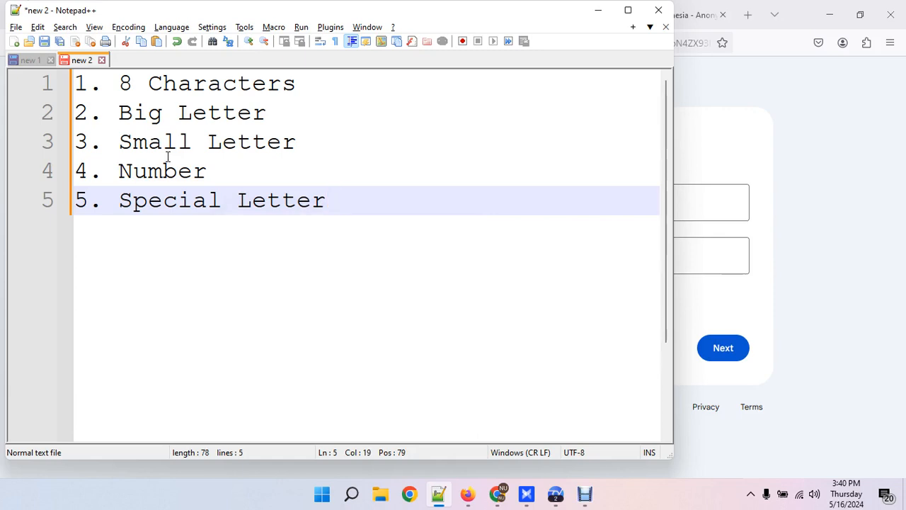
type("(!")
type("@#$%^&*)")
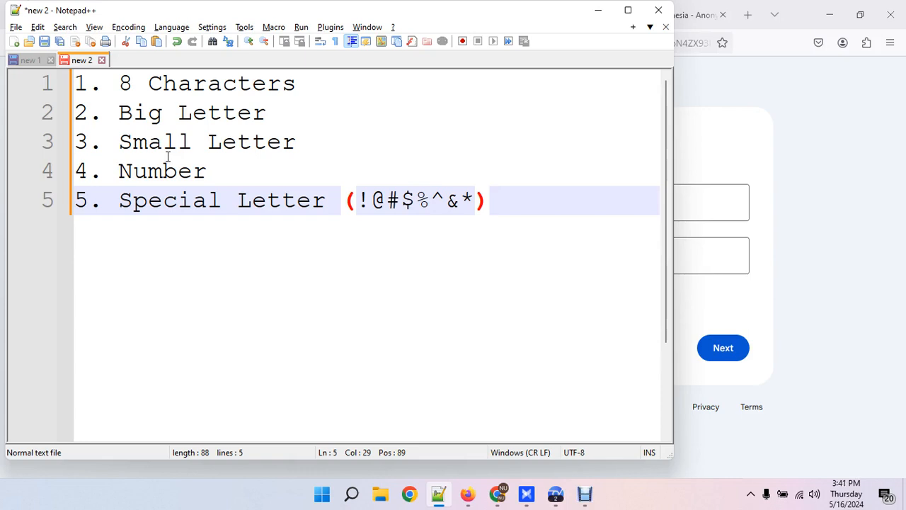
key("Return")
key("Return")
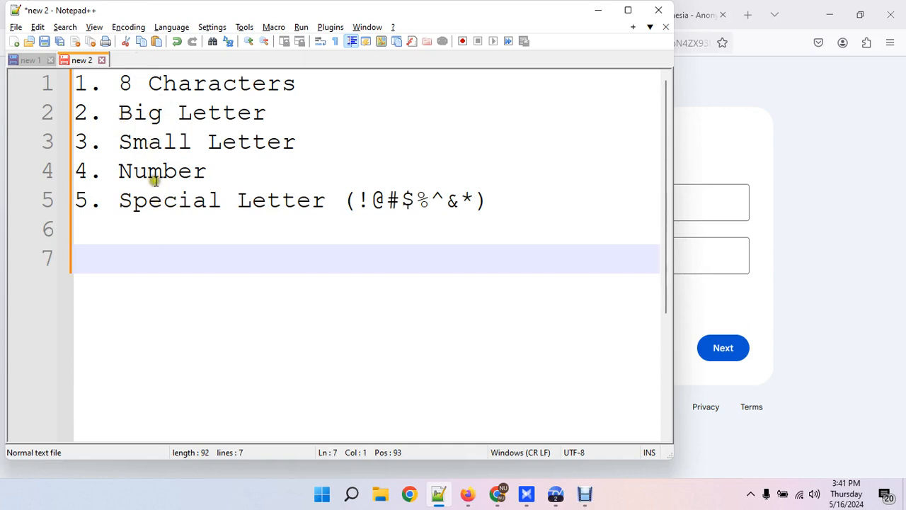
left_click(124, 85)
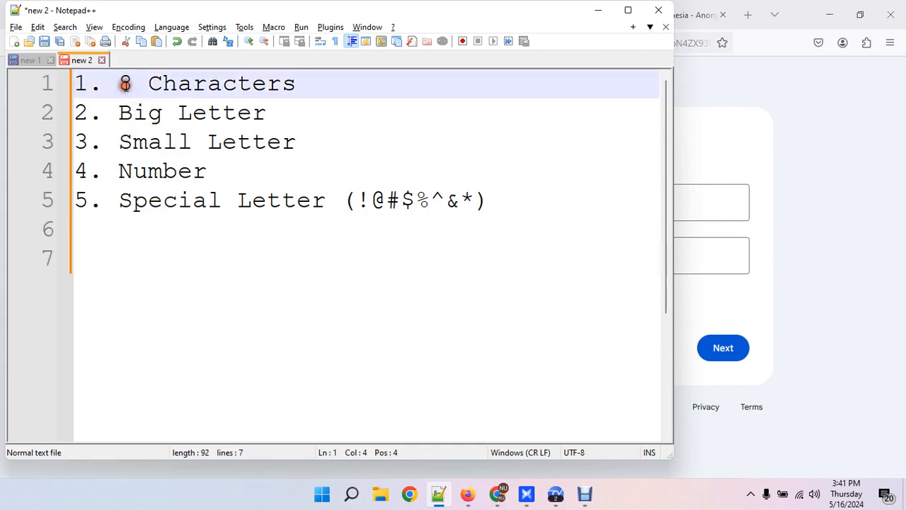
left_click(106, 232)
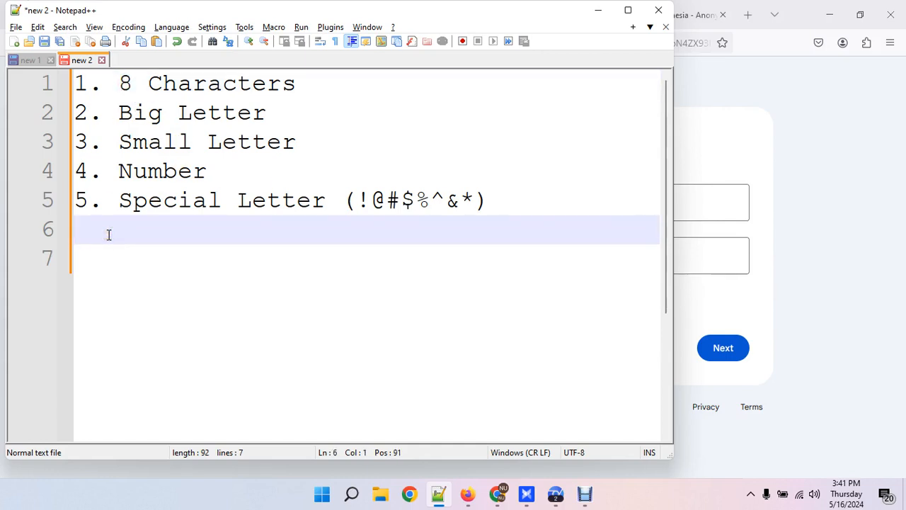
Add an 'Example :' line with a rule-compliant sample password beneath it, then select that password
type("Example :")
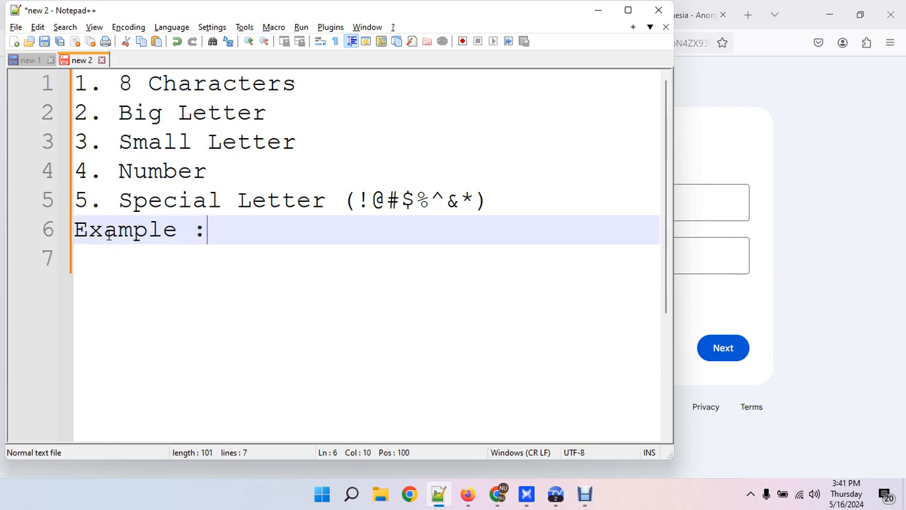
key("Return")
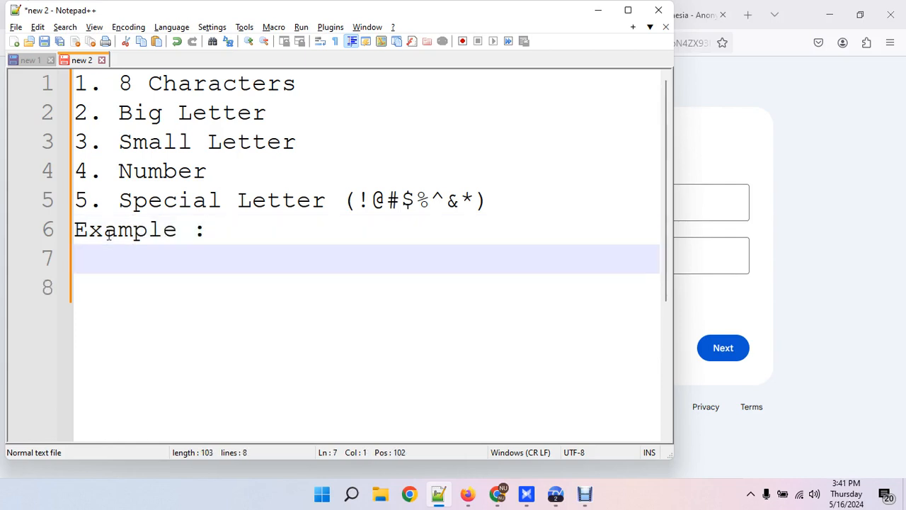
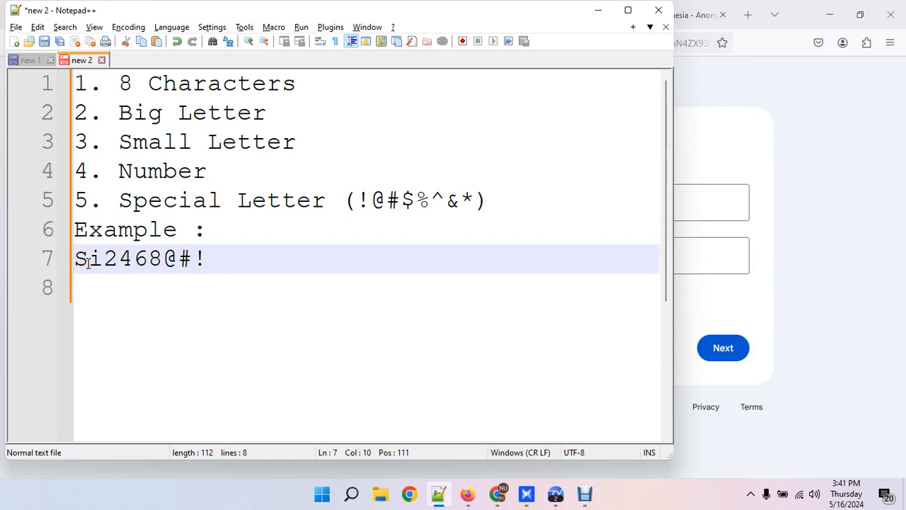
left_click_drag(218, 261, 11, 260)
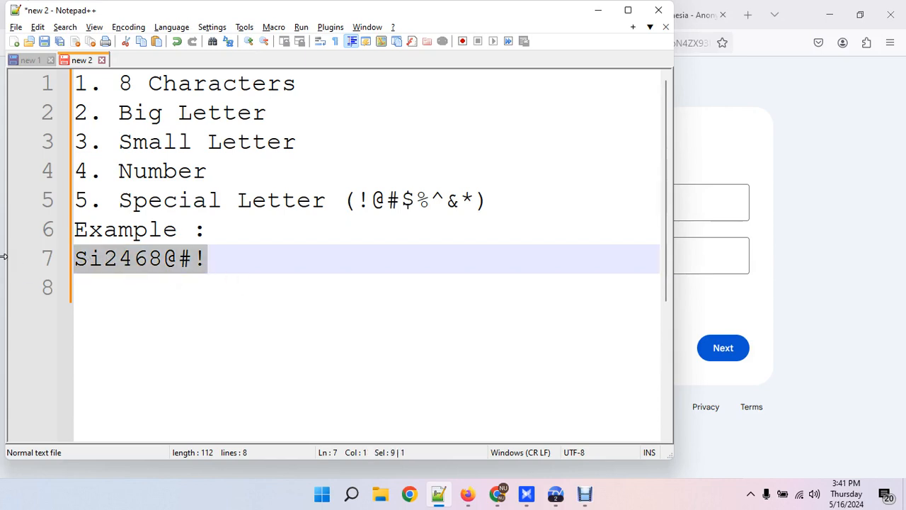
Paste the copied password into both the Password and Confirm fields
left_click(667, 194)
key("ctrl+v")
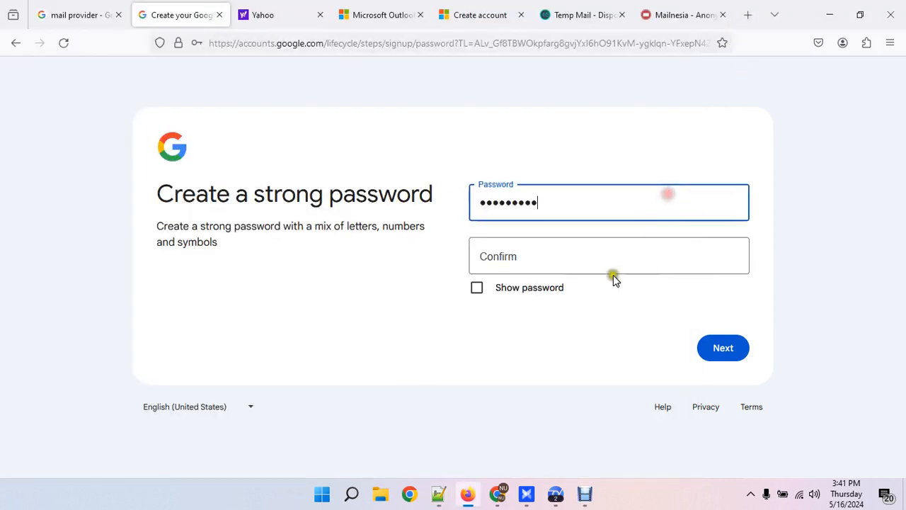
left_click(598, 264)
key("ctrl+v")
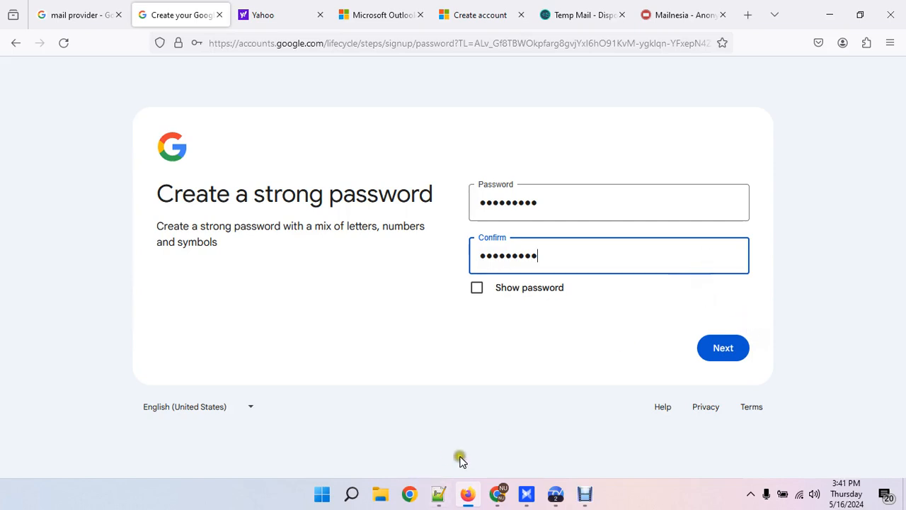
Recopy the sample password from Notepad++ and re-paste it over the first password entry
left_click(439, 493)
left_click_drag(228, 259, 65, 262)
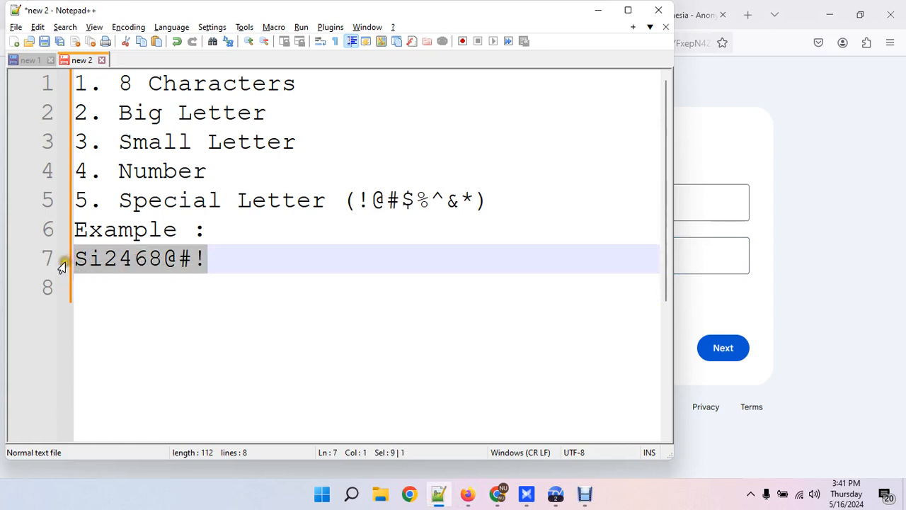
left_click(834, 196)
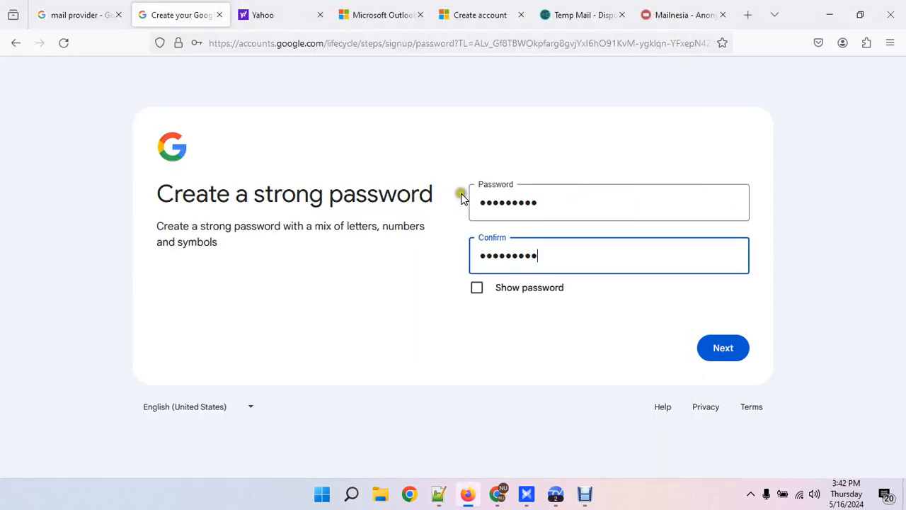
left_click_drag(540, 196, 400, 188)
key("ctrl+x")
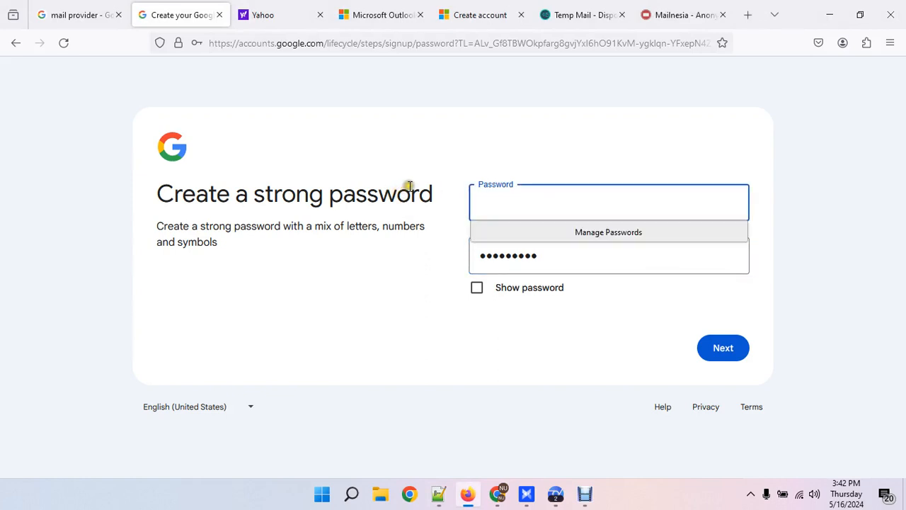
key("ctrl+v")
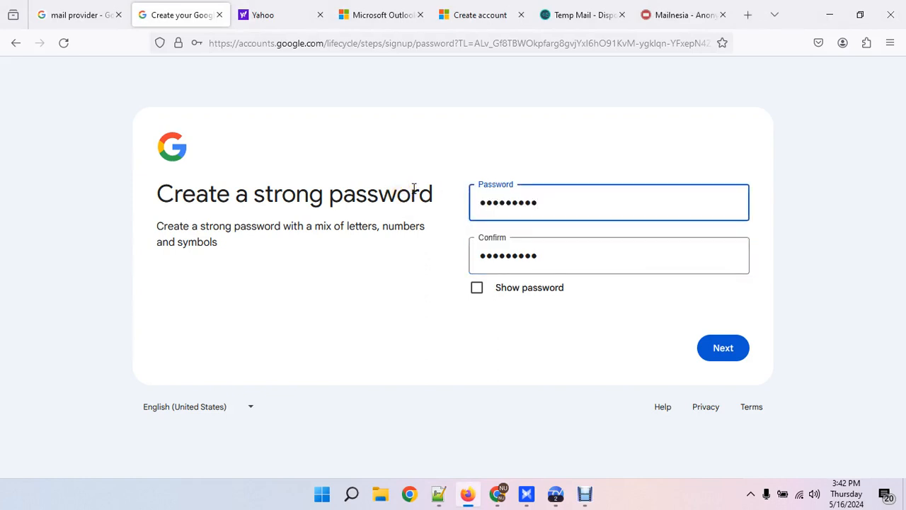
Submit the password form, retrying Next several times
left_click(724, 348)
left_click(717, 348)
left_click(721, 354)
left_click(731, 349)
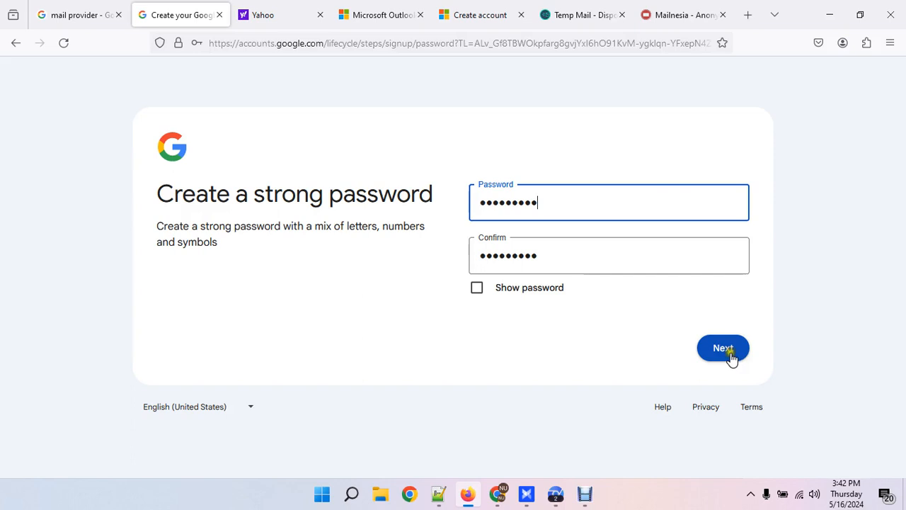
left_click(730, 352)
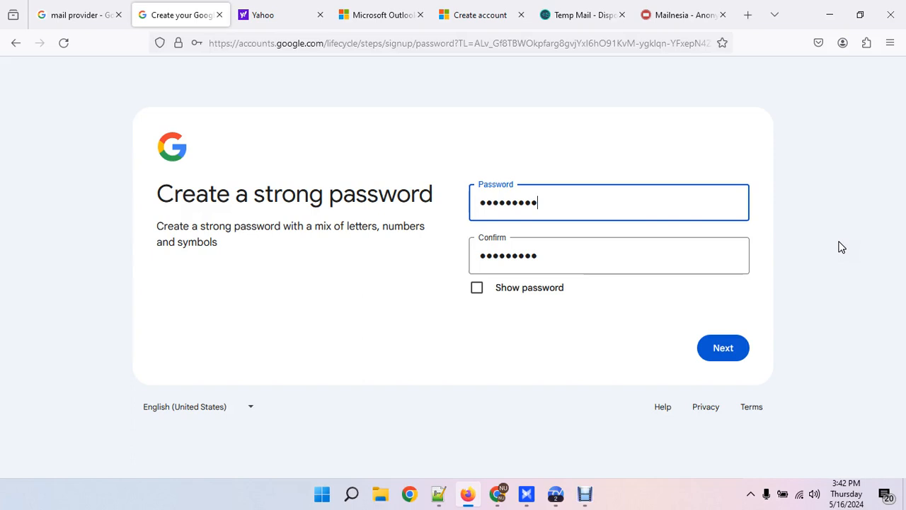
Submit the password, decline saving it in Firefox, and submit a first phone number
left_click(740, 349)
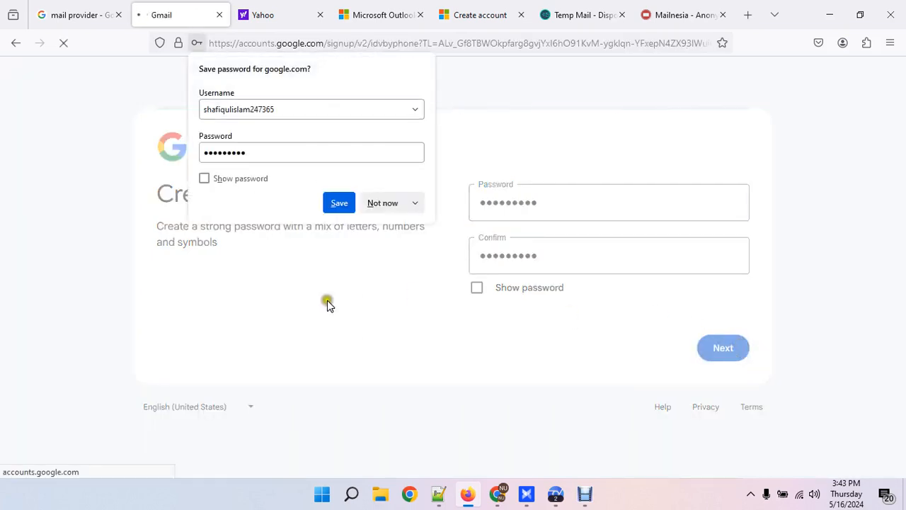
left_click(379, 204)
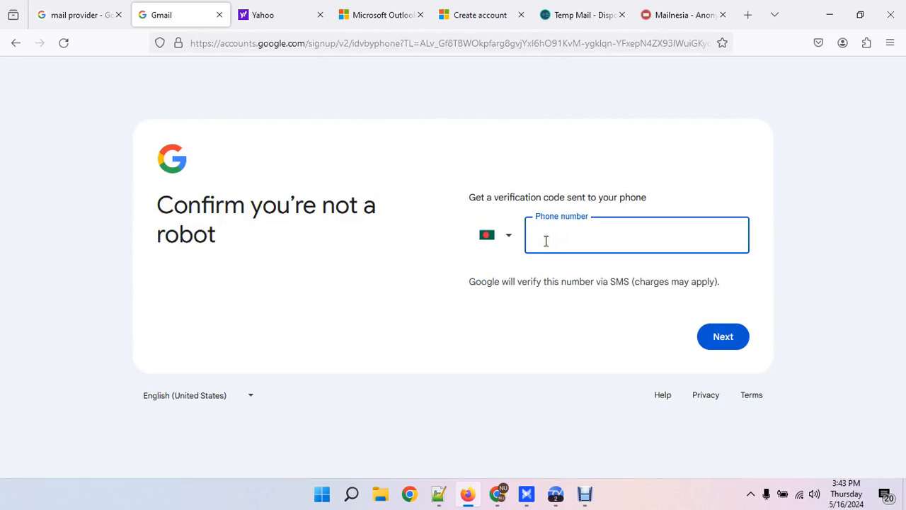
left_click(723, 337)
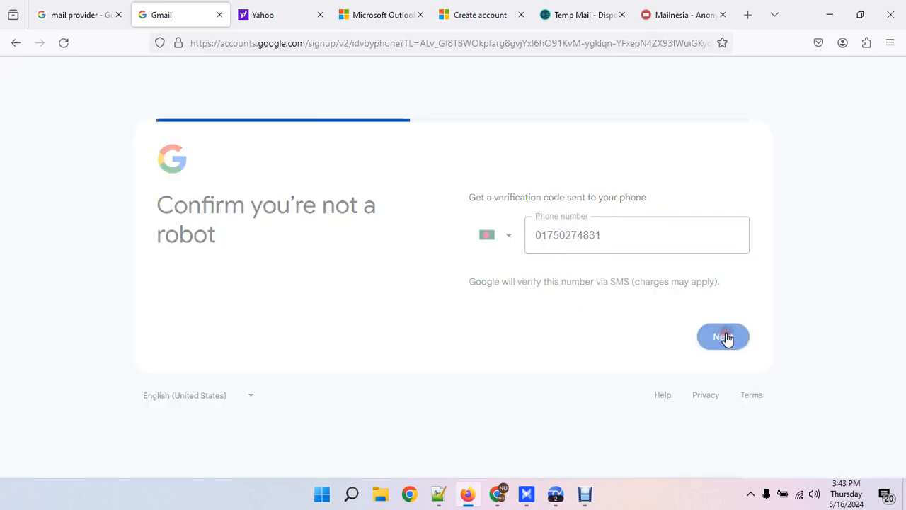
left_click(724, 339)
left_click(610, 276)
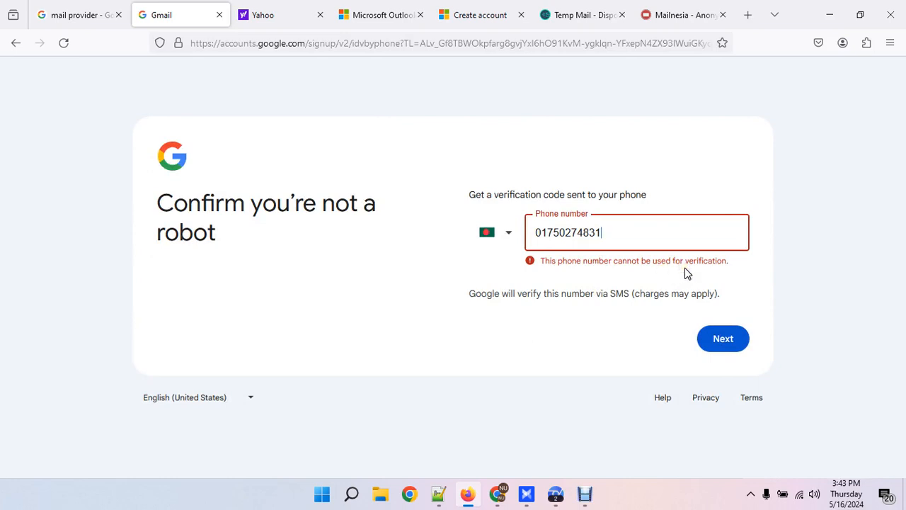
Retry without the leading zero, then replace it with a different phone number and request the code
left_click(539, 232)
key("BackSpace")
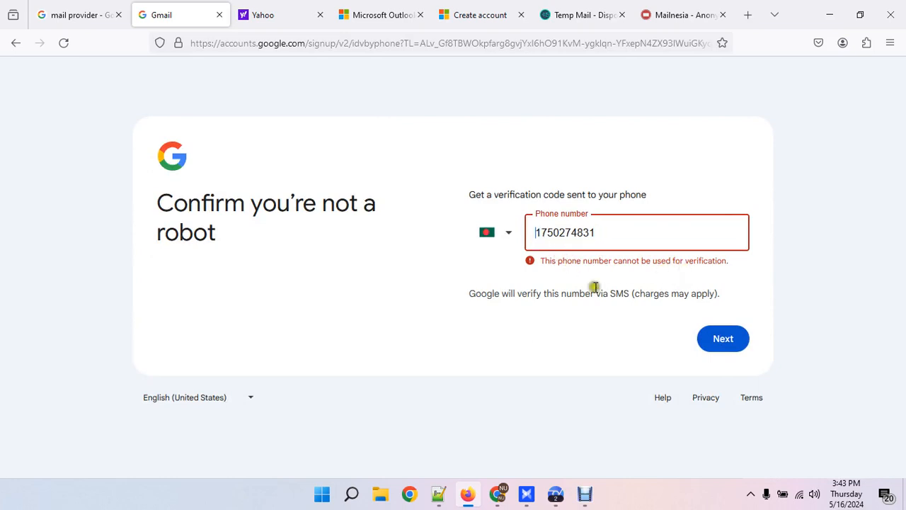
left_click(710, 337)
left_click(721, 342)
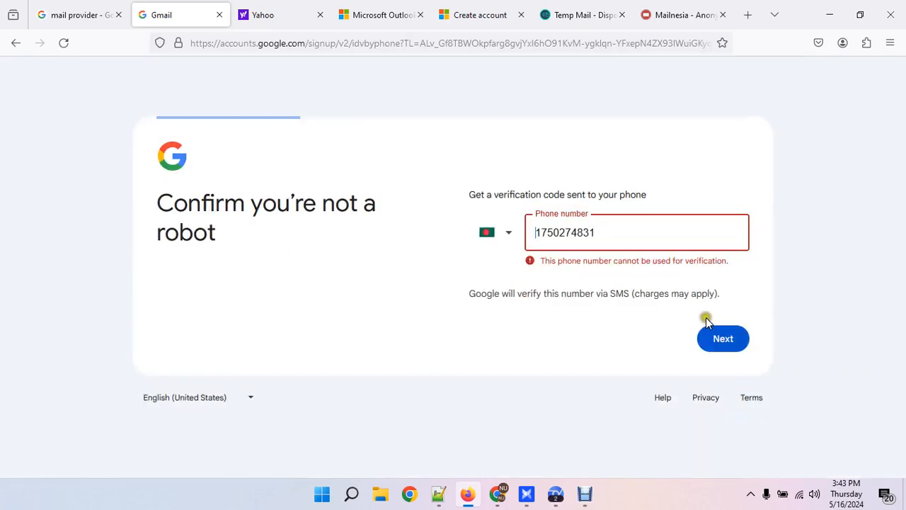
left_click_drag(598, 234, 511, 237)
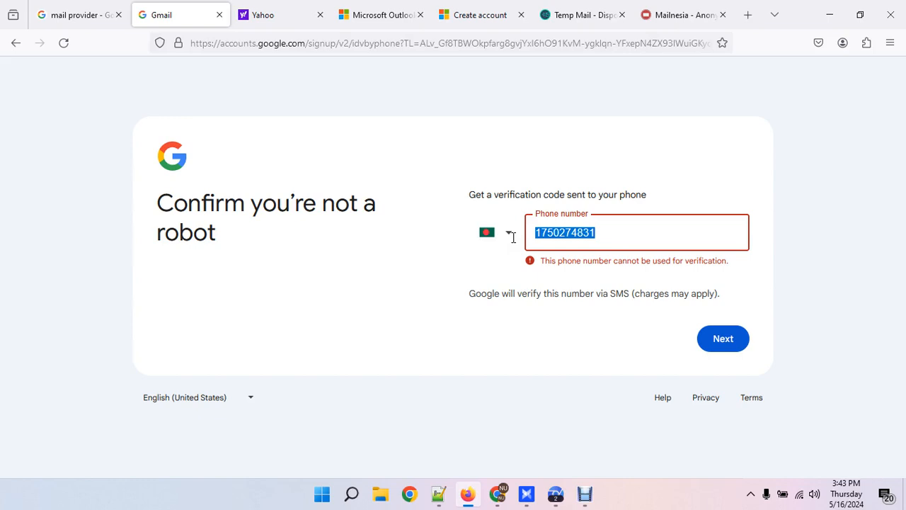
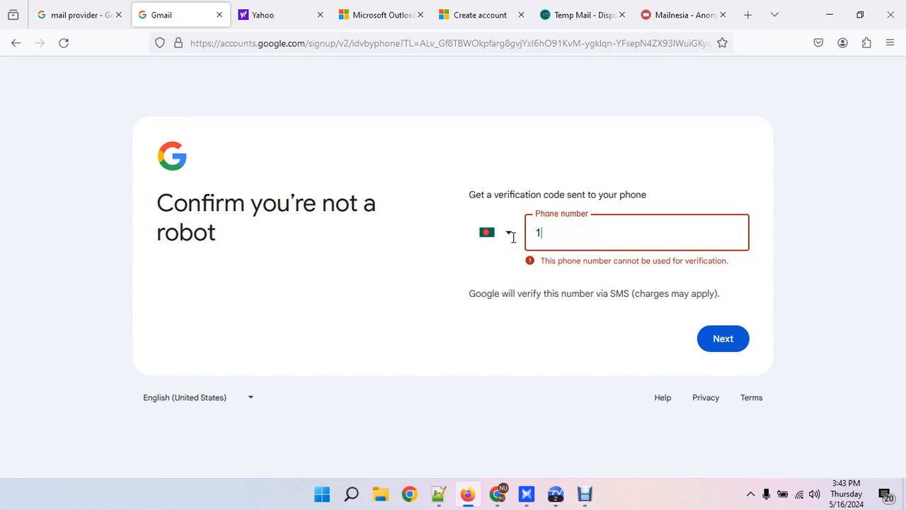
left_click(723, 340)
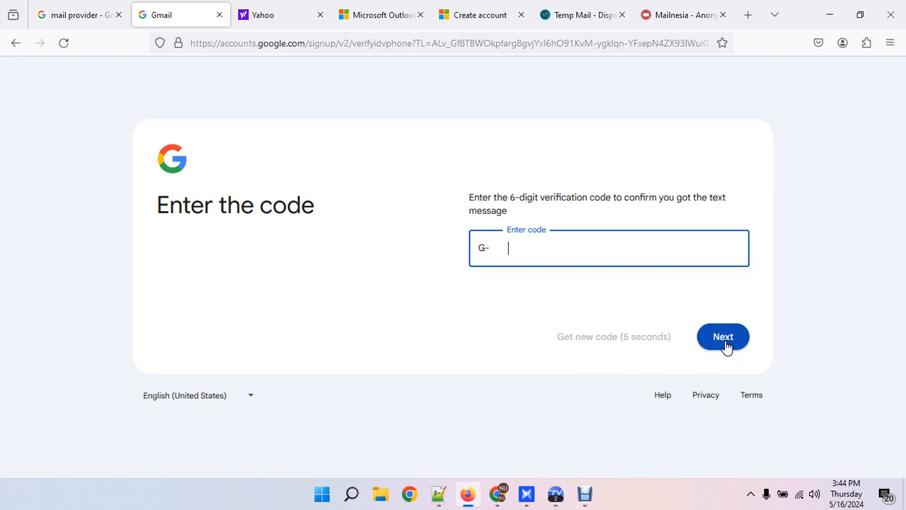
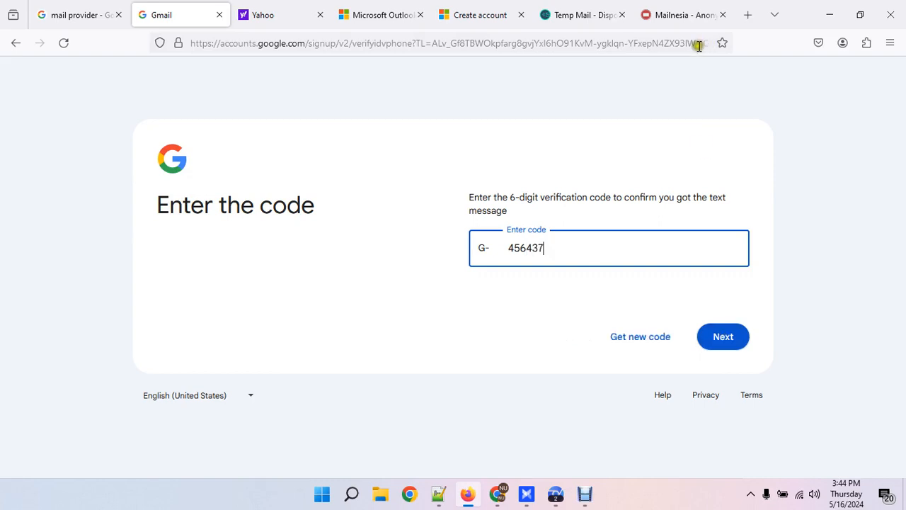
Enter the texted 6-digit code, skip the recovery email, and confirm the account review
left_click(724, 339)
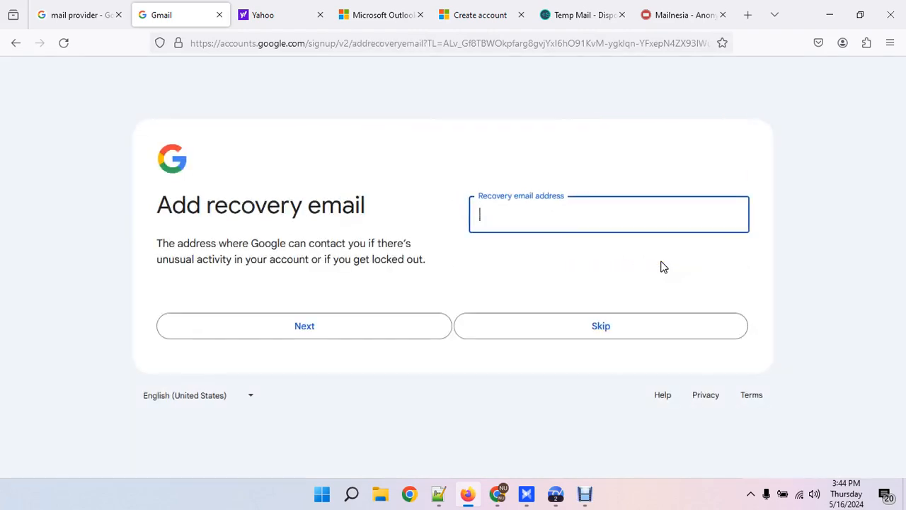
left_click(512, 210)
left_click(511, 224)
left_click(515, 332)
left_click(585, 329)
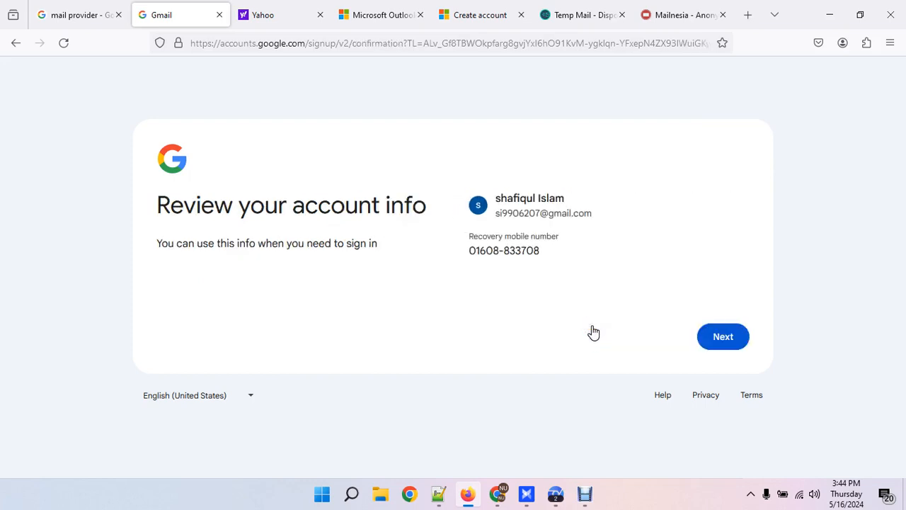
left_click(720, 342)
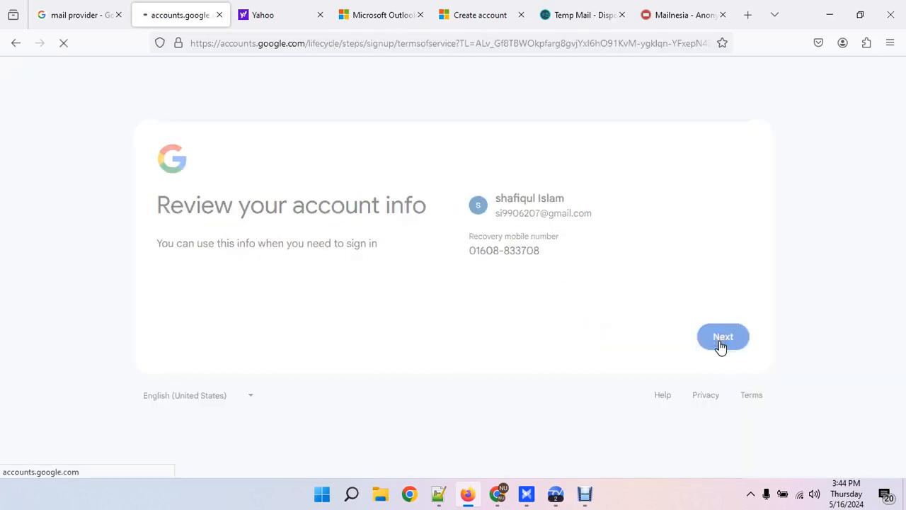
Scroll through Google's Privacy and Terms and agree to them
scroll(684, 337, "down", 10)
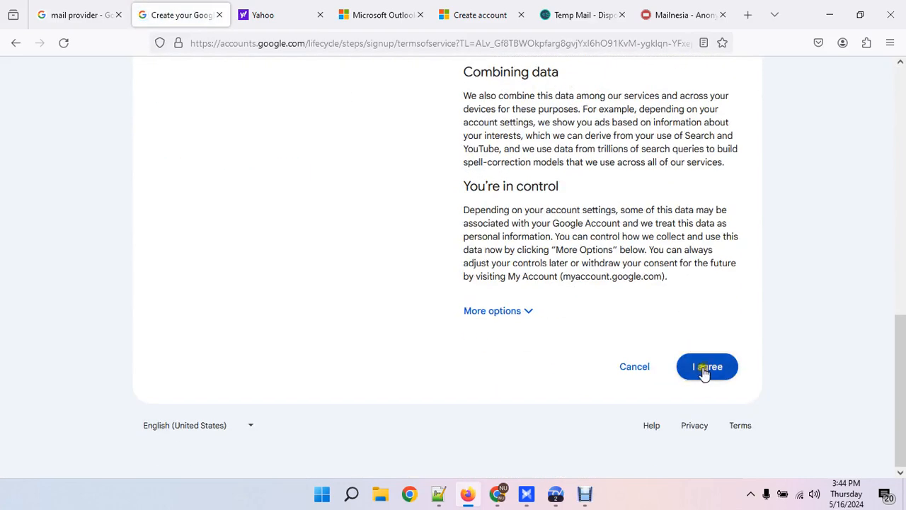
left_click(704, 367)
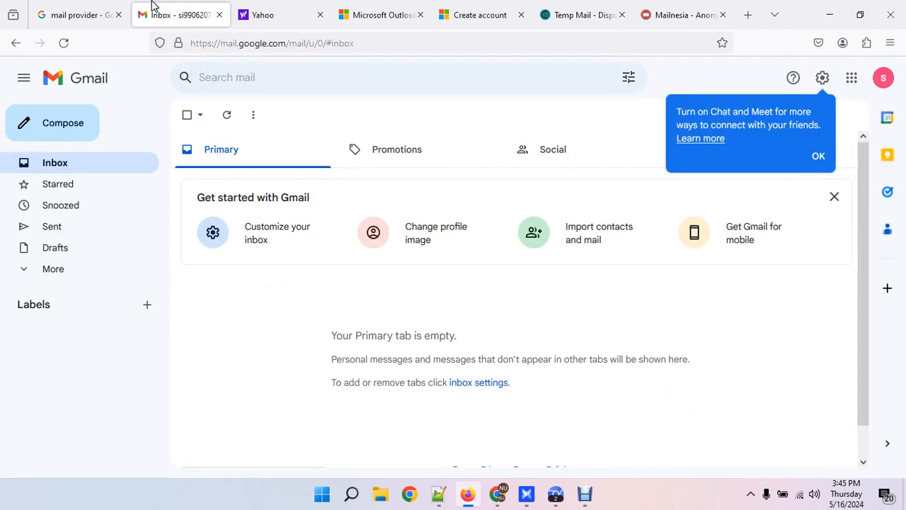
On the Yahoo tab, start a new account and enter the first and last name
left_click(282, 10)
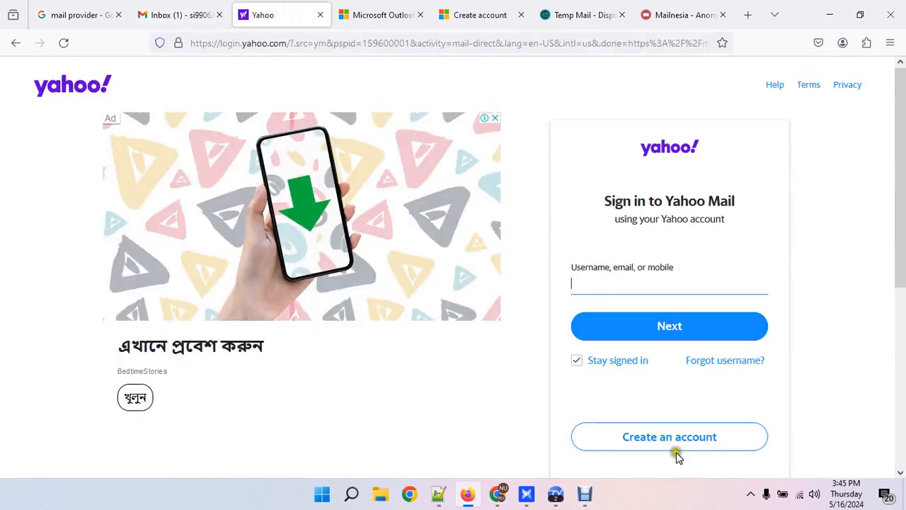
left_click(653, 437)
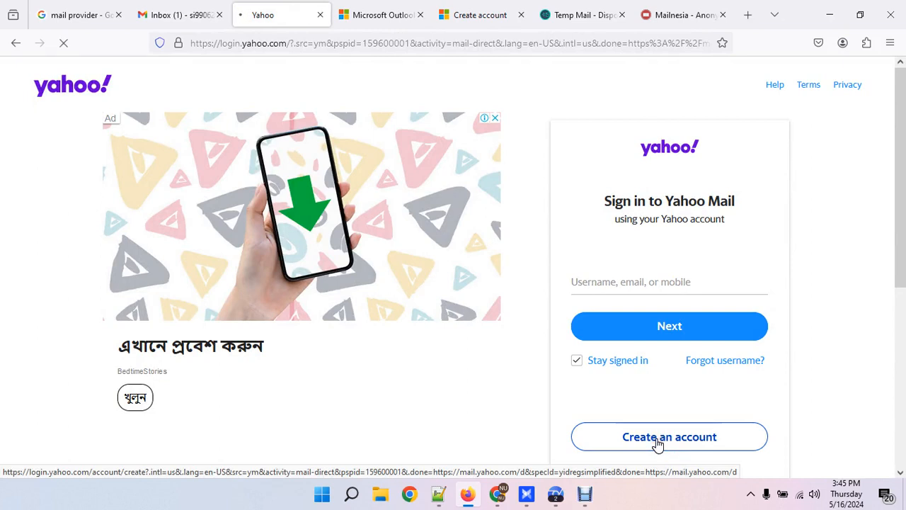
left_click(401, 218)
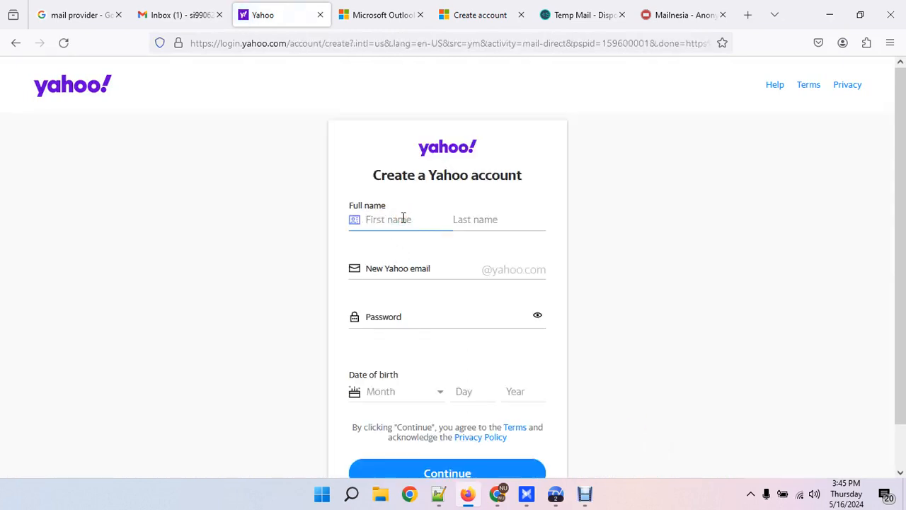
key("Tab")
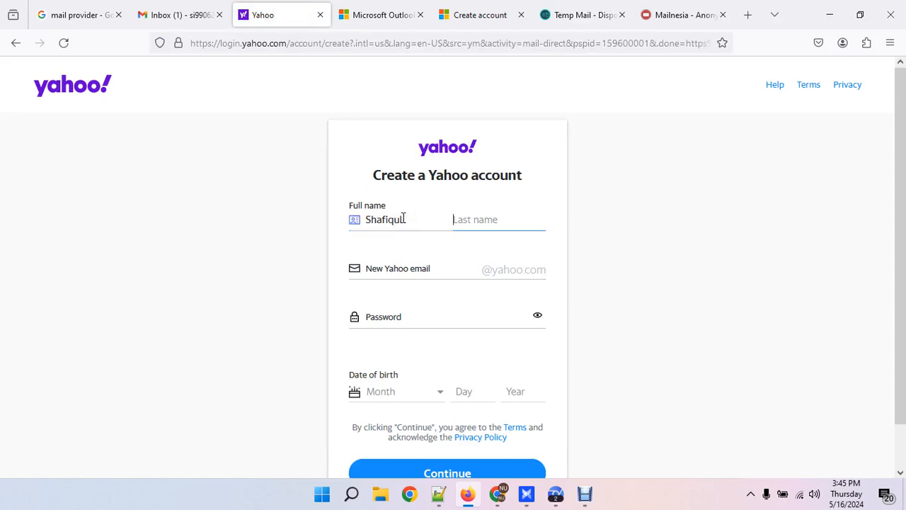
Use a previously saved username as the Yahoo address and paste the password from the notes
left_click(395, 269)
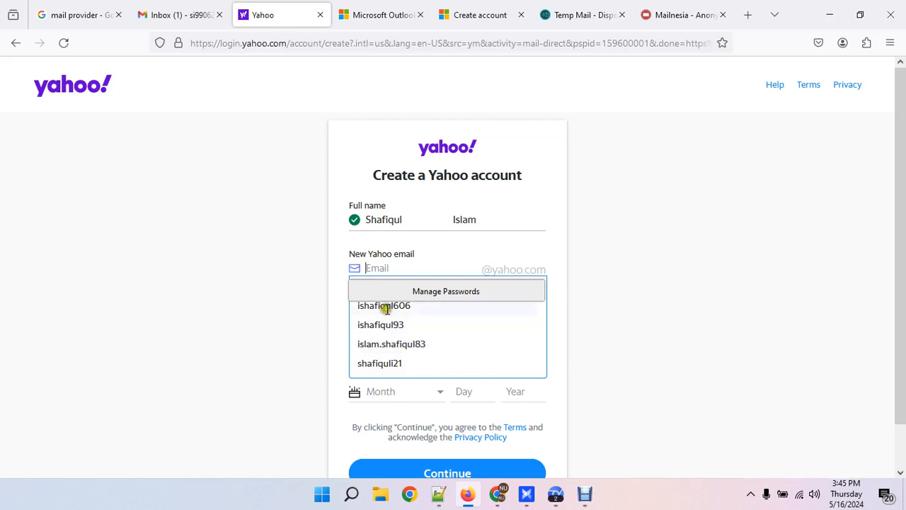
left_click(405, 364)
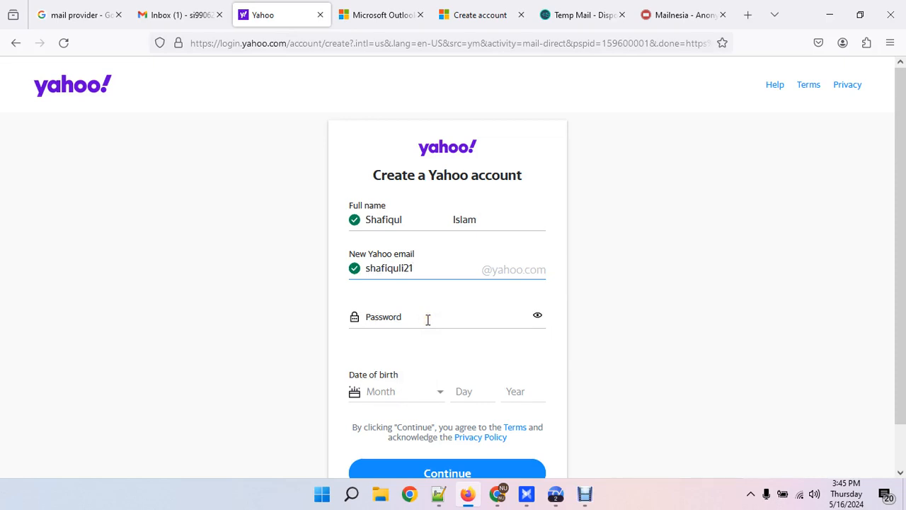
left_click(438, 493)
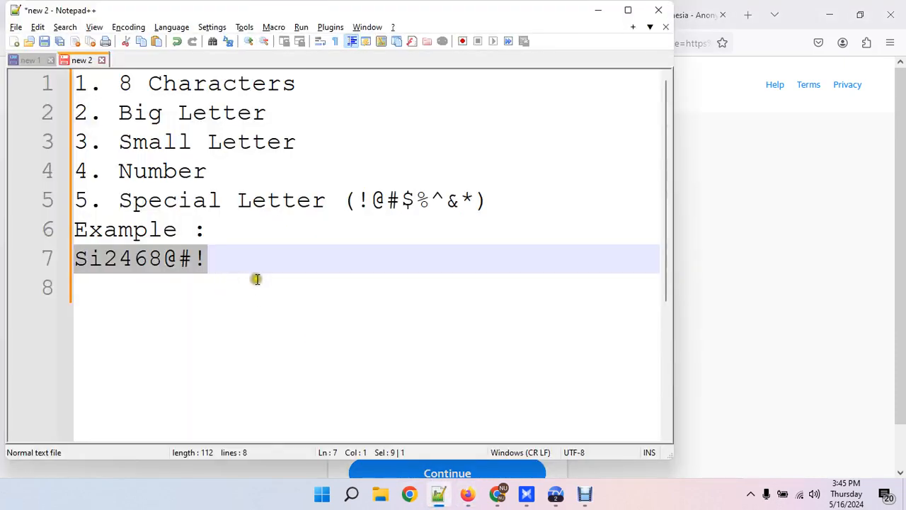
left_click(840, 189)
left_click(440, 314)
key("ctrl+v")
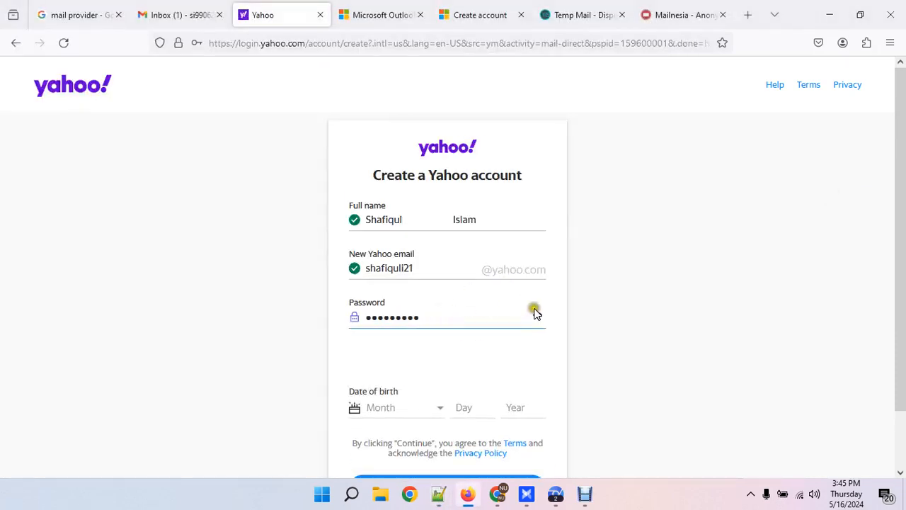
Set the birth date to January 1, 1983 and submit the Yahoo sign-up form
left_click(407, 413)
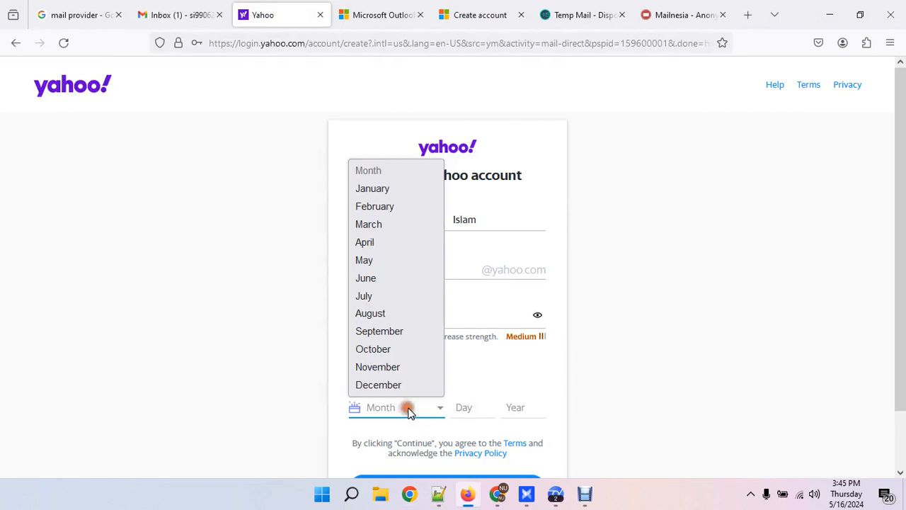
left_click(385, 192)
left_click(469, 408)
type("1")
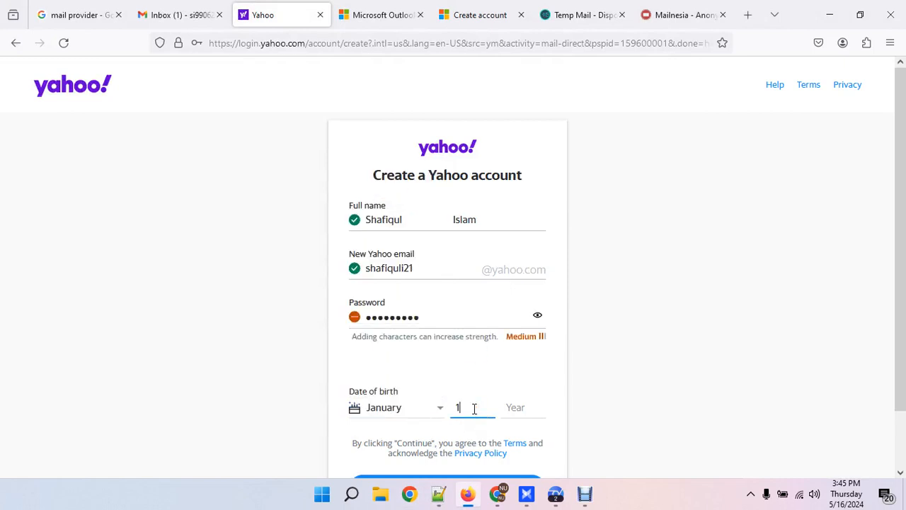
left_click(527, 408)
type("1983")
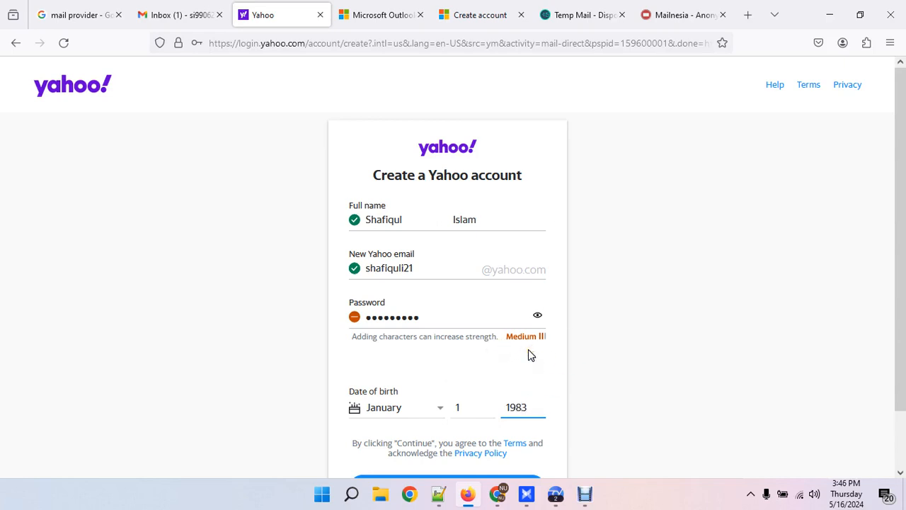
scroll(527, 356, "down", 2)
left_click(444, 426)
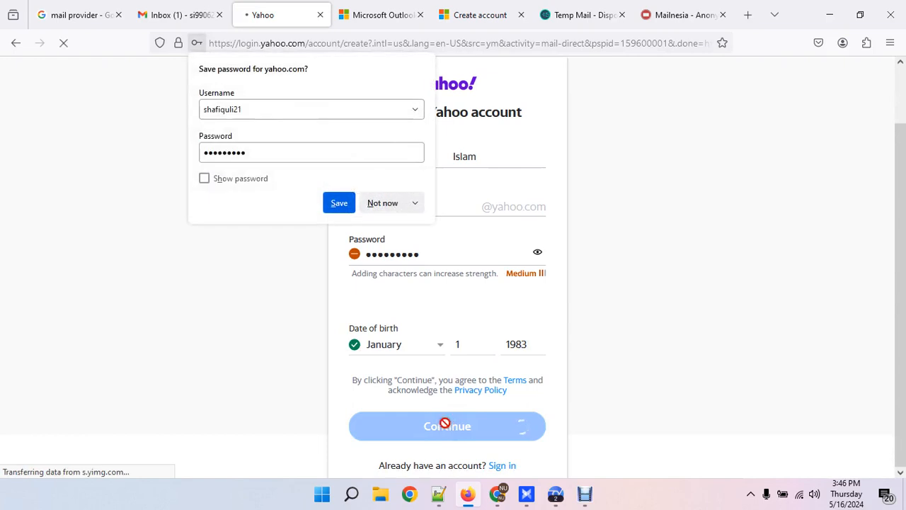
Decline saving the password, enter the recovery mobile number, and request a texted code
left_click(382, 203)
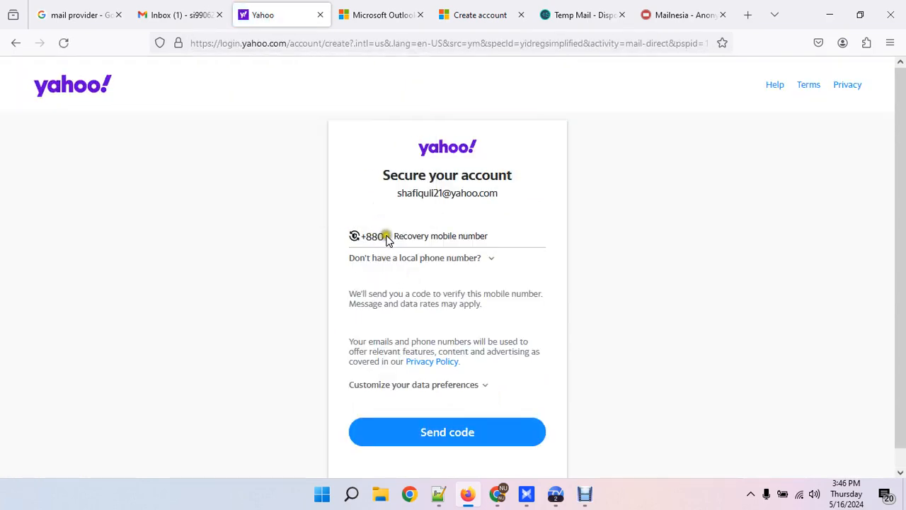
left_click(422, 239)
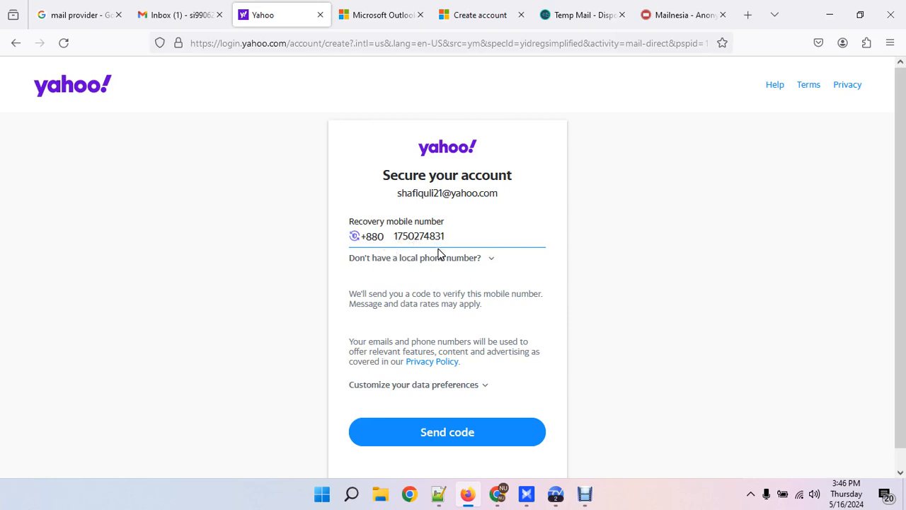
left_click(463, 434)
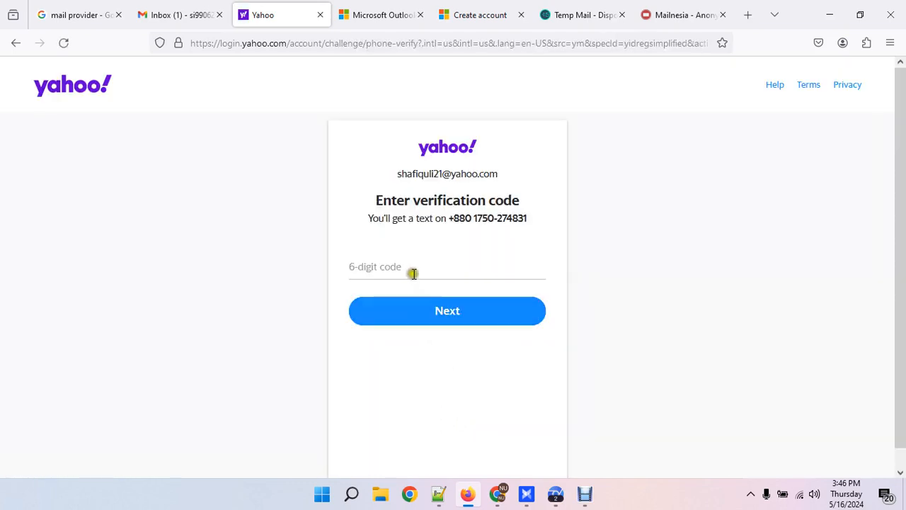
left_click(413, 273)
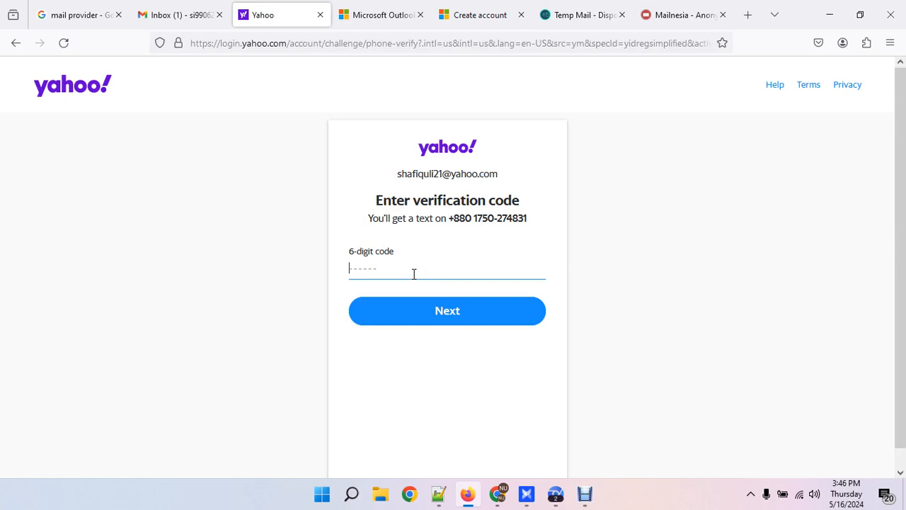
Open the Outlook Create account form and clear the new email field
left_click(375, 20)
left_click(463, 19)
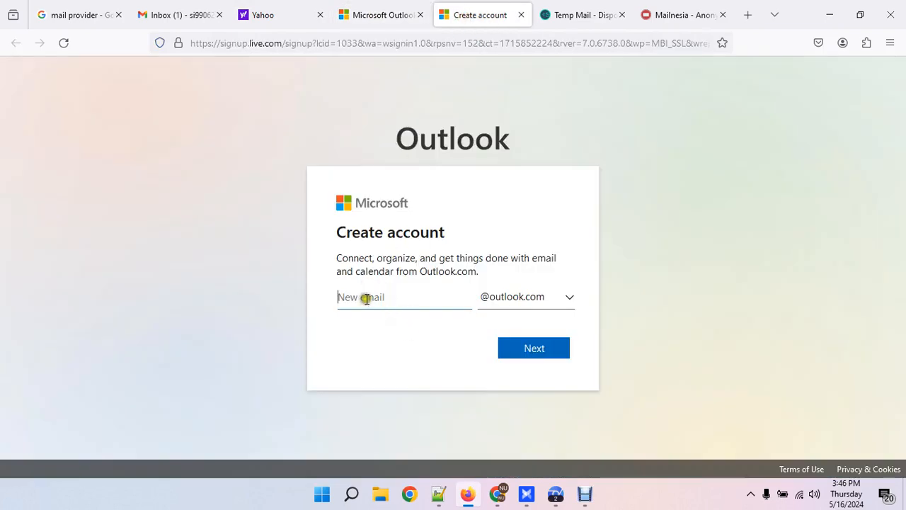
type("S")
key("BackSpace")
left_click(305, 128)
Copy the username from the Gmail account panel and paste it as the Outlook address
left_click(210, 18)
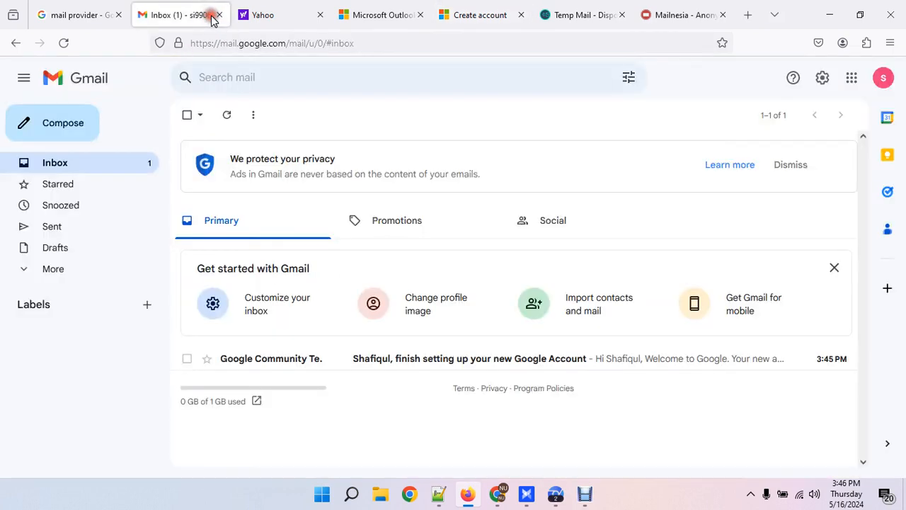
left_click(883, 78)
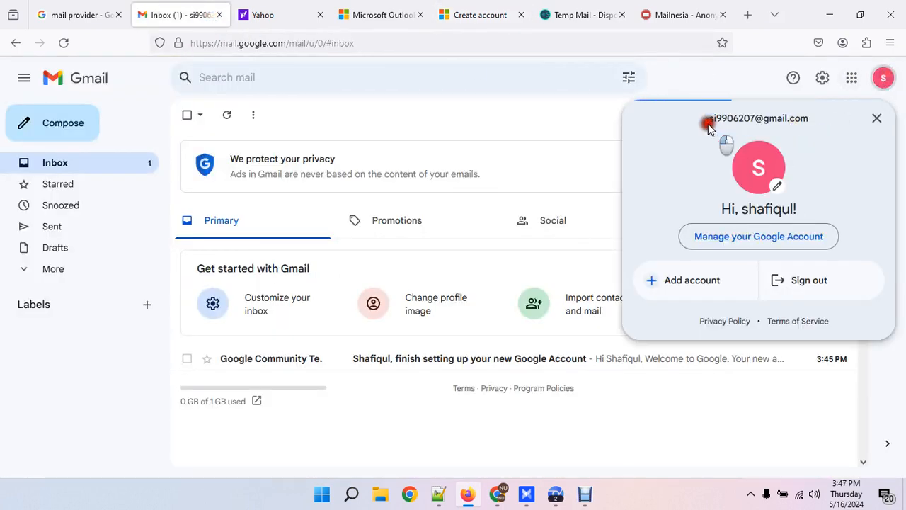
left_click_drag(707, 119, 808, 119)
right_click(795, 126)
left_click(795, 130)
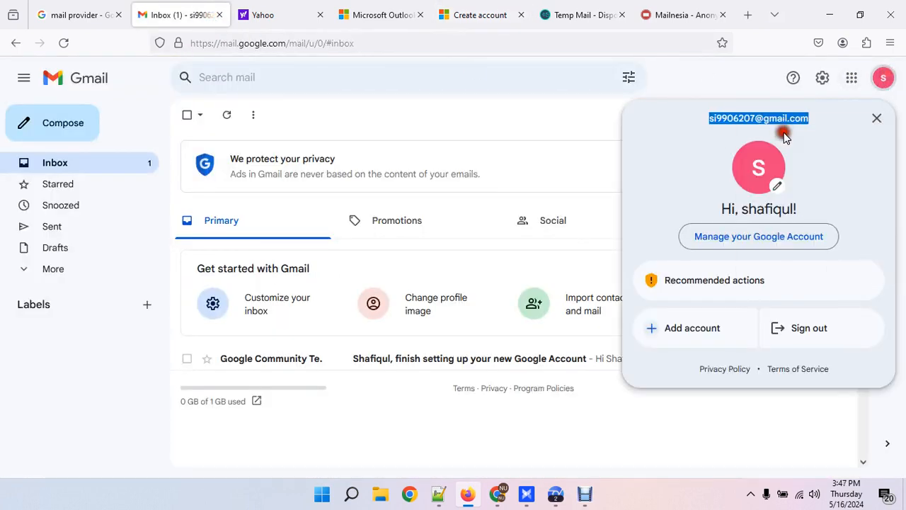
left_click(726, 133)
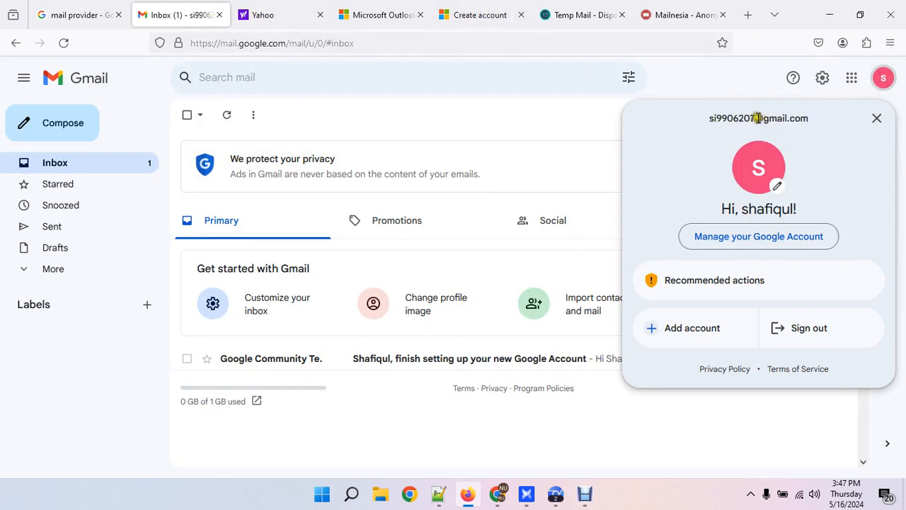
left_click_drag(755, 118, 708, 119)
right_click(732, 120)
left_click(737, 129)
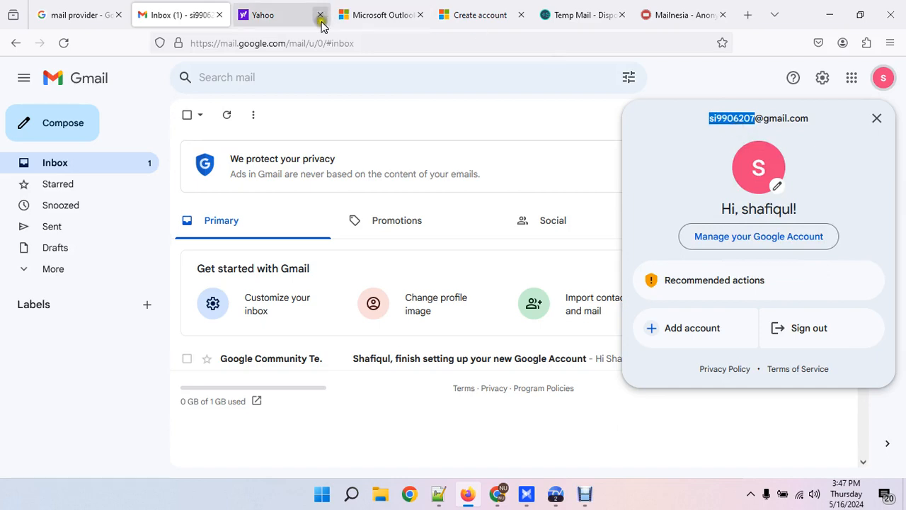
left_click(479, 14)
key("ctrl+v")
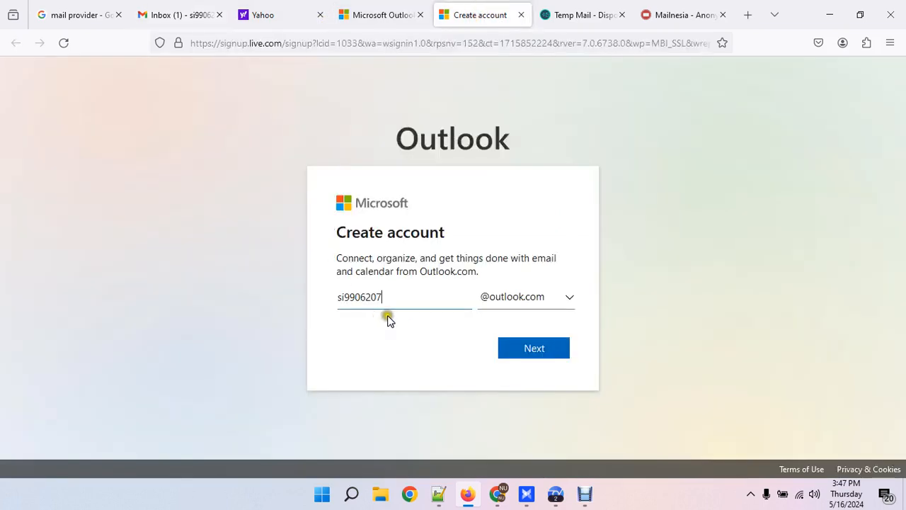
Try the hotmail.com domain, switch back to outlook.com, and submit the new address
left_click(410, 308)
left_click(410, 308)
left_click(413, 295)
left_click(542, 296)
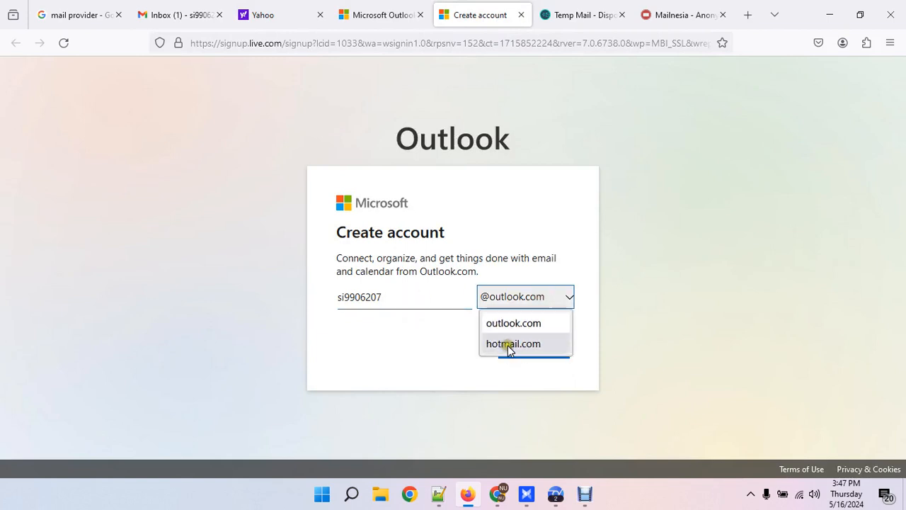
left_click(506, 344)
left_click(530, 299)
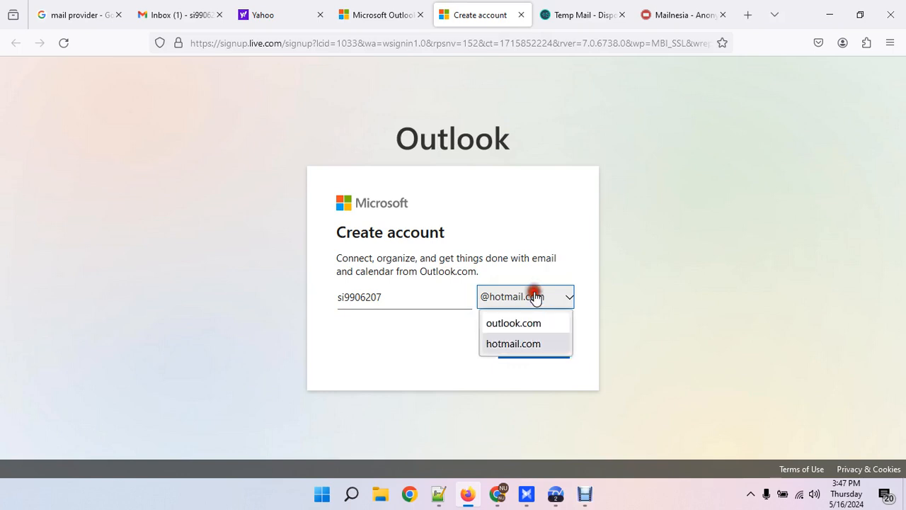
left_click(531, 323)
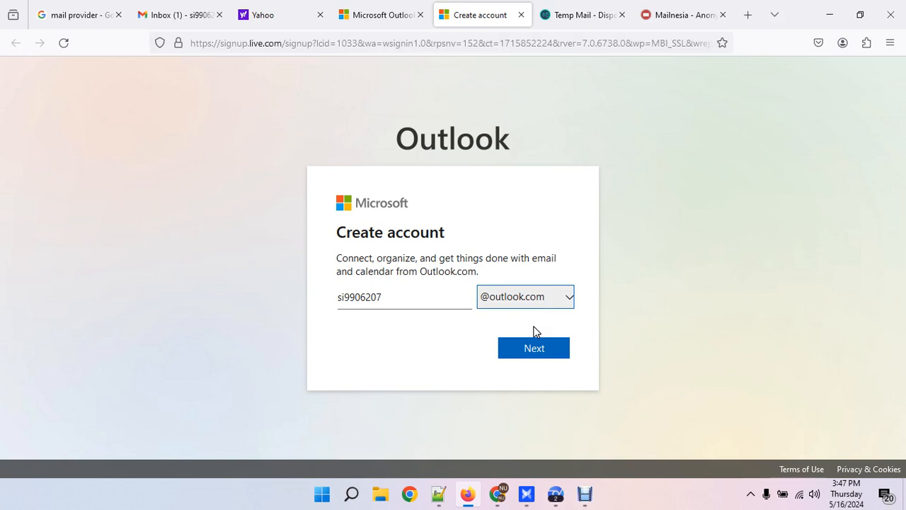
left_click(528, 349)
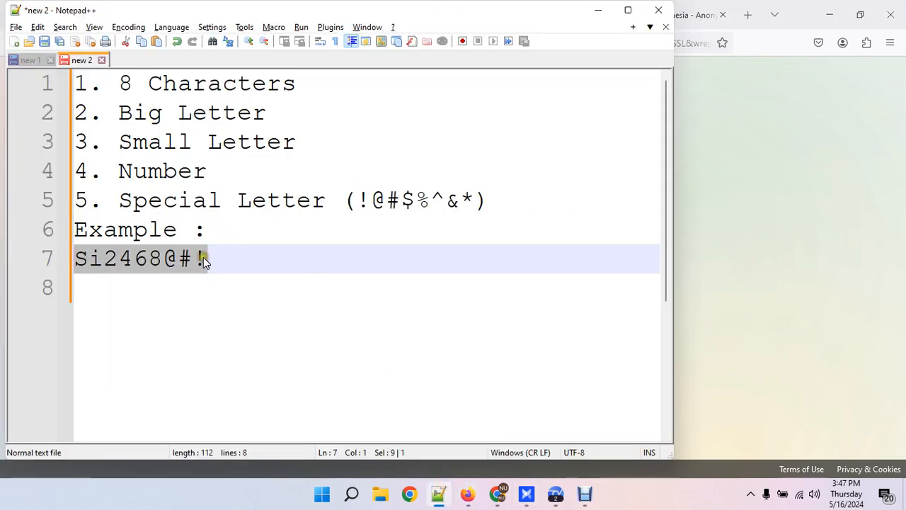
Paste the account password, decline browser saving, and submit the first and last name
left_click(749, 163)
left_click(392, 259)
key("ctrl+v")
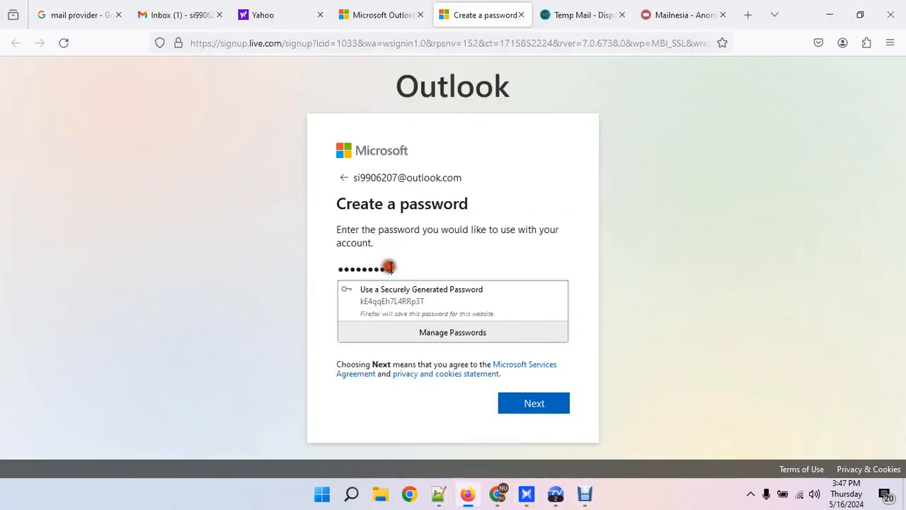
left_click(540, 398)
left_click(392, 203)
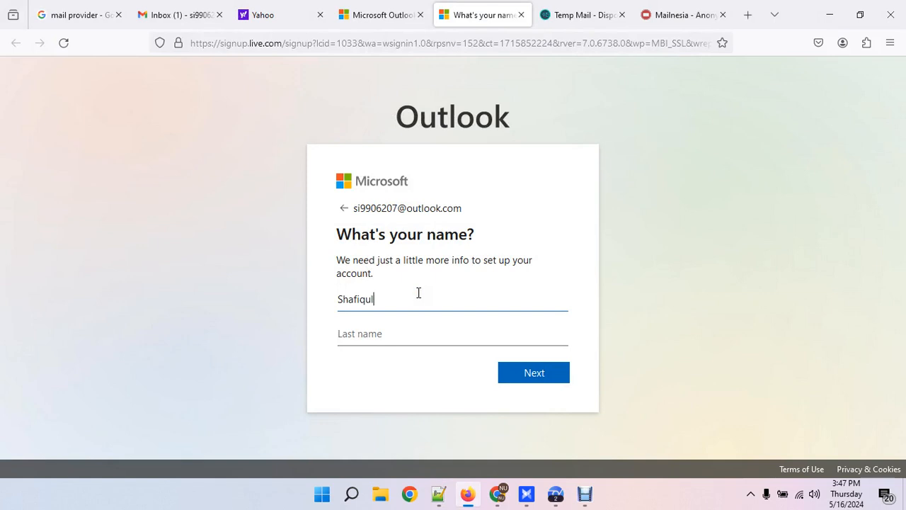
key("Tab")
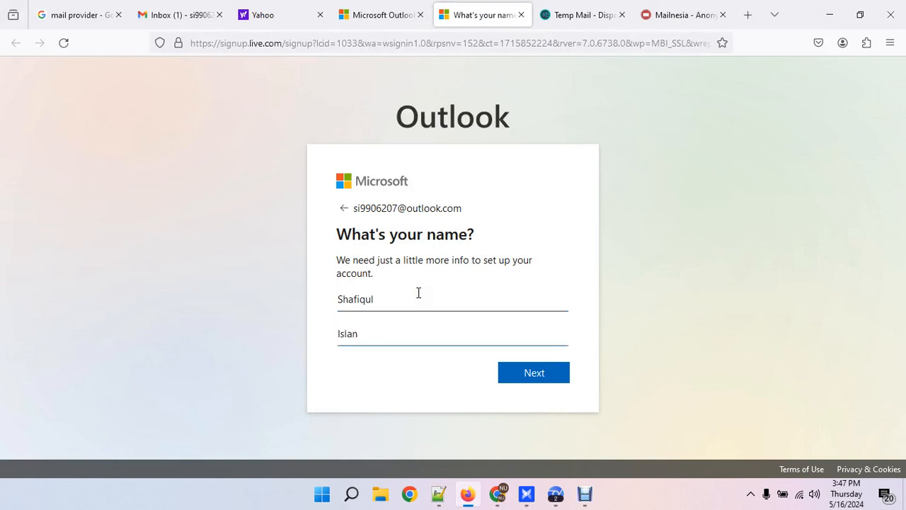
left_click(538, 381)
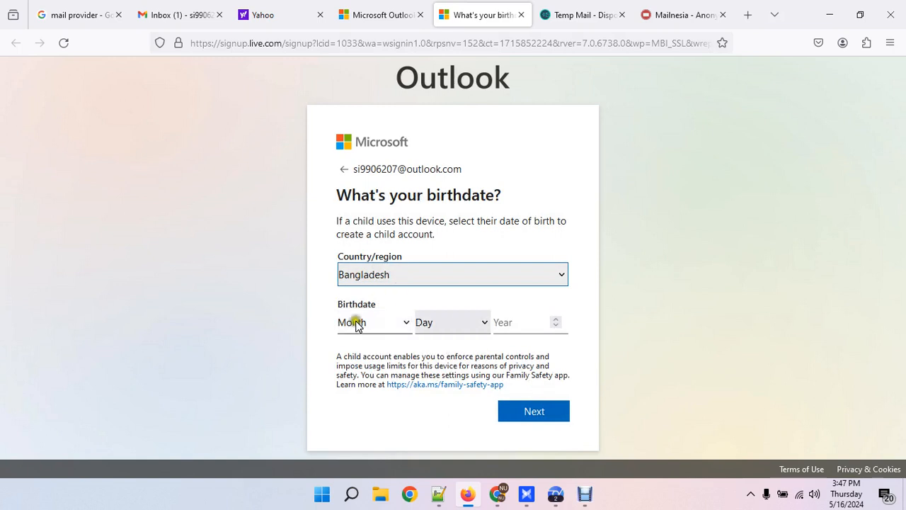
Set the birthdate to January 1, 1983 and continue
left_click(354, 322)
left_click(346, 90)
left_click(450, 322)
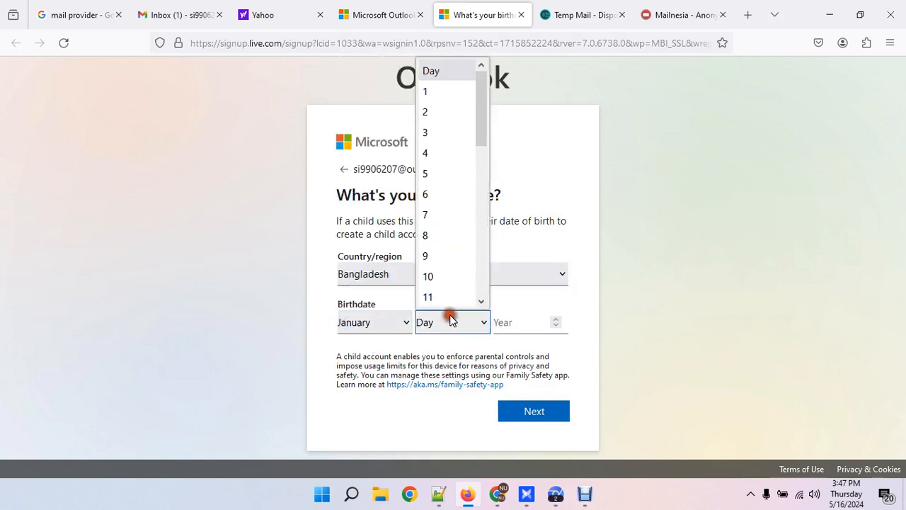
left_click(441, 88)
left_click(542, 322)
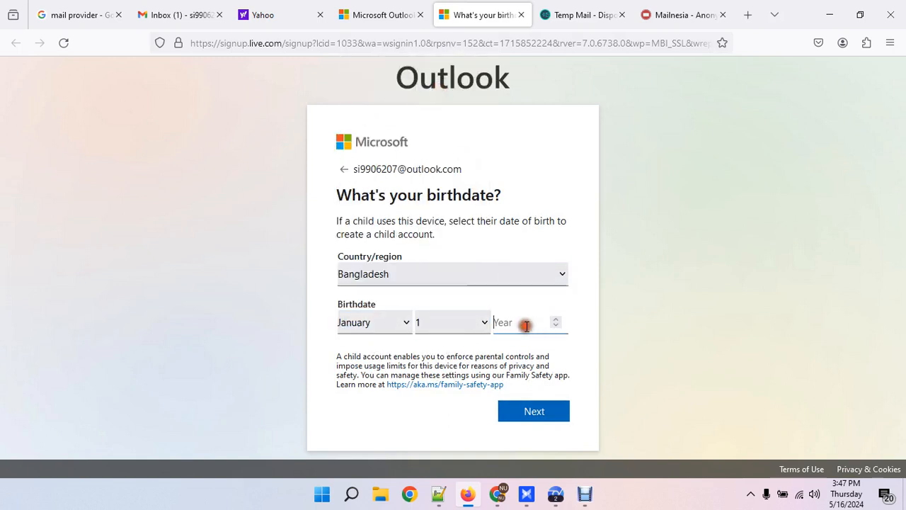
type("19")
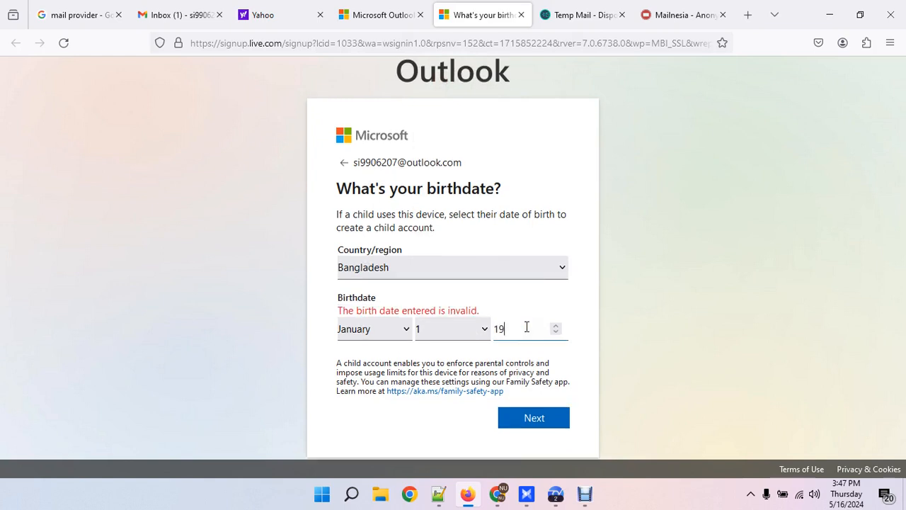
type("83")
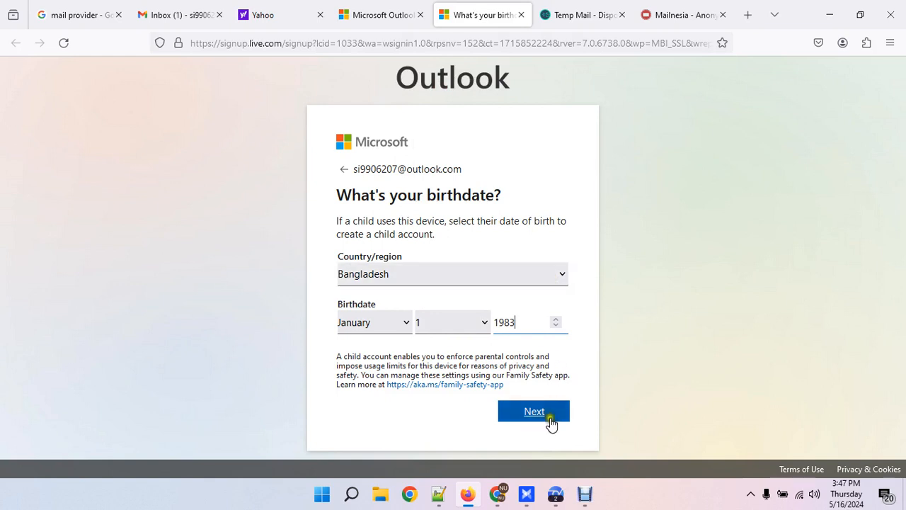
left_click(550, 413)
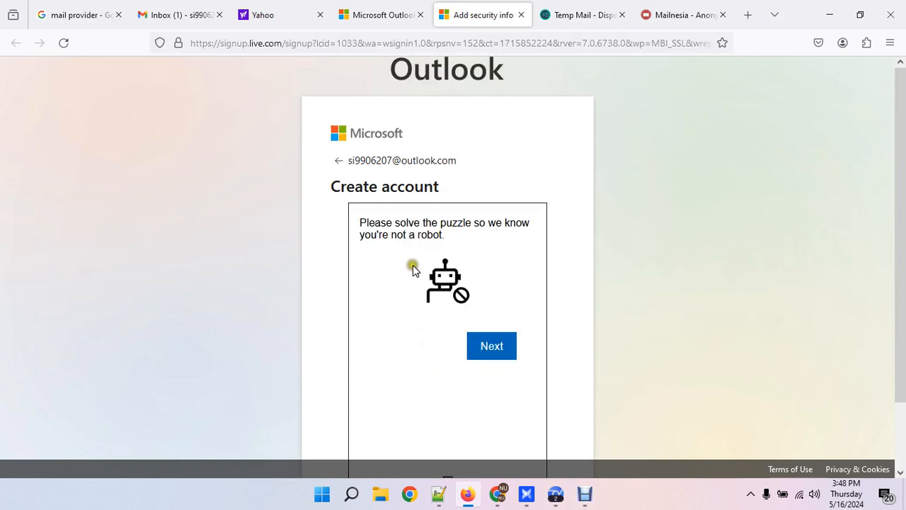
Start the robot check and rotate the monitor to face the hand for round one
scroll(364, 265, "down", 2)
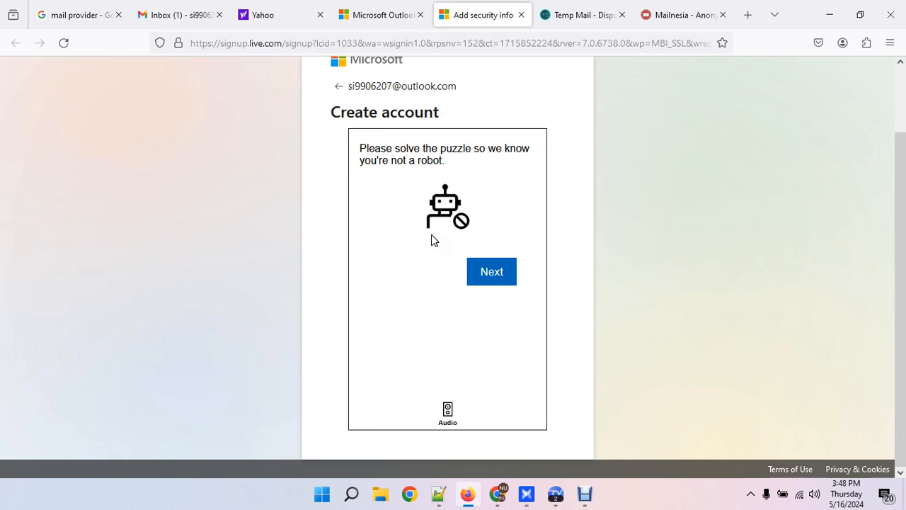
left_click(491, 274)
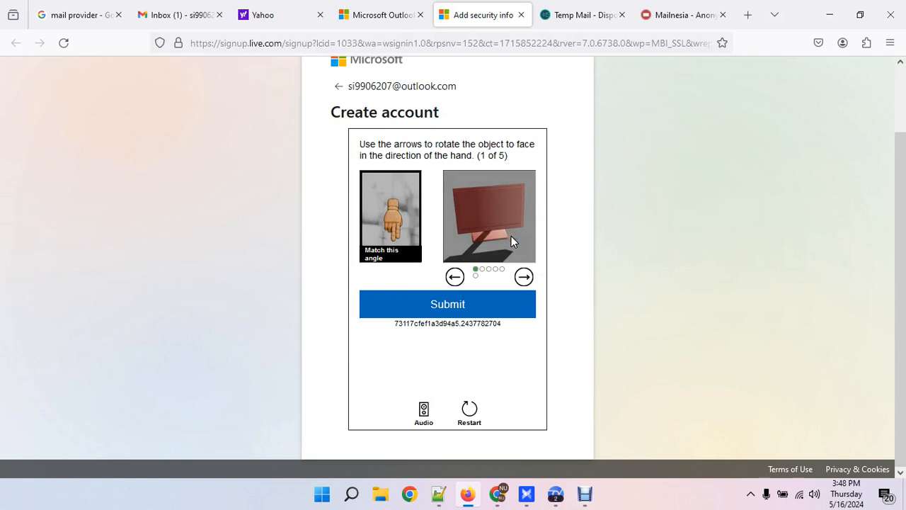
left_click(524, 276)
left_click(455, 276)
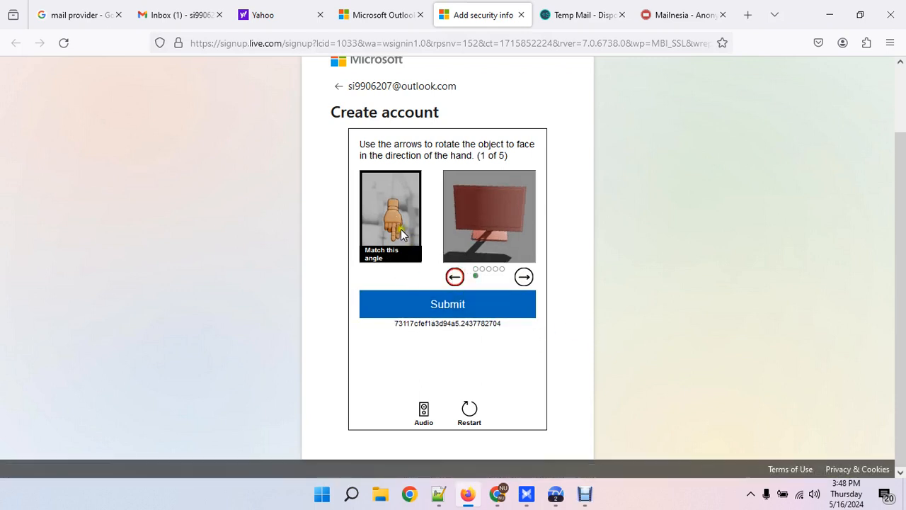
left_click(521, 276)
left_click(457, 275)
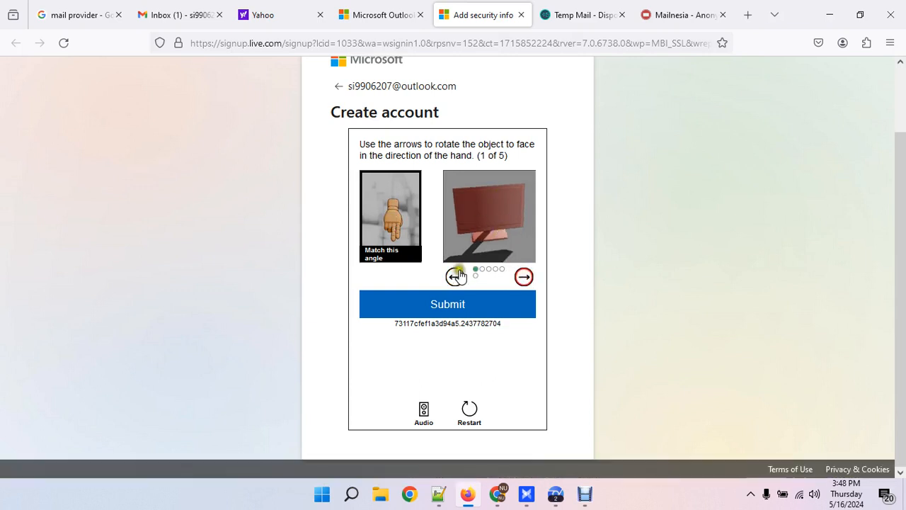
left_click(455, 276)
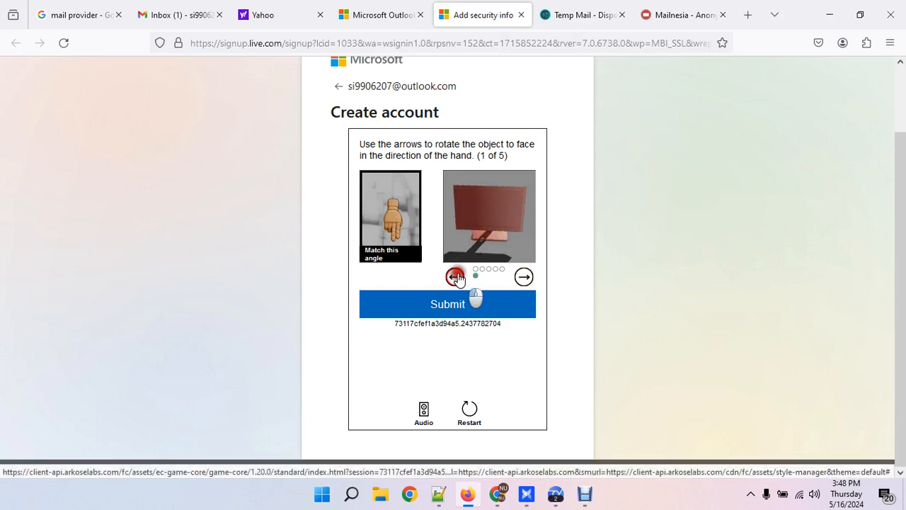
left_click(524, 277)
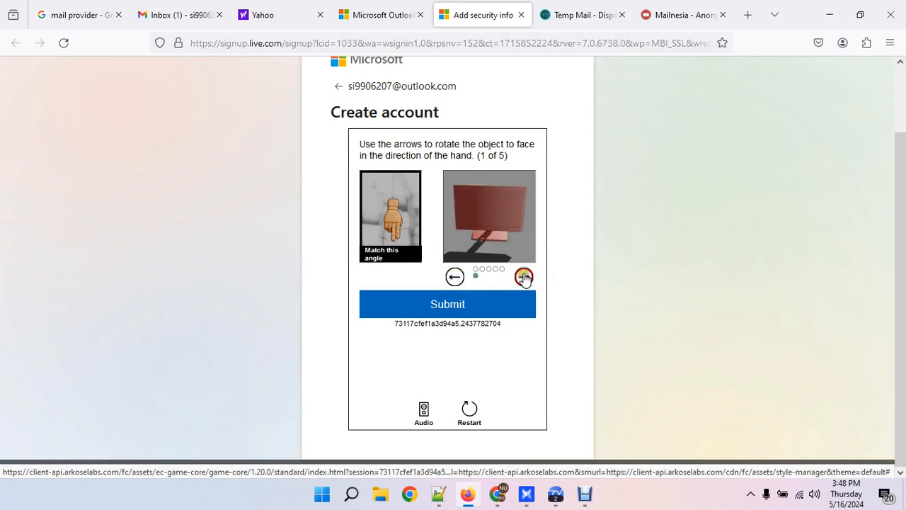
left_click(459, 307)
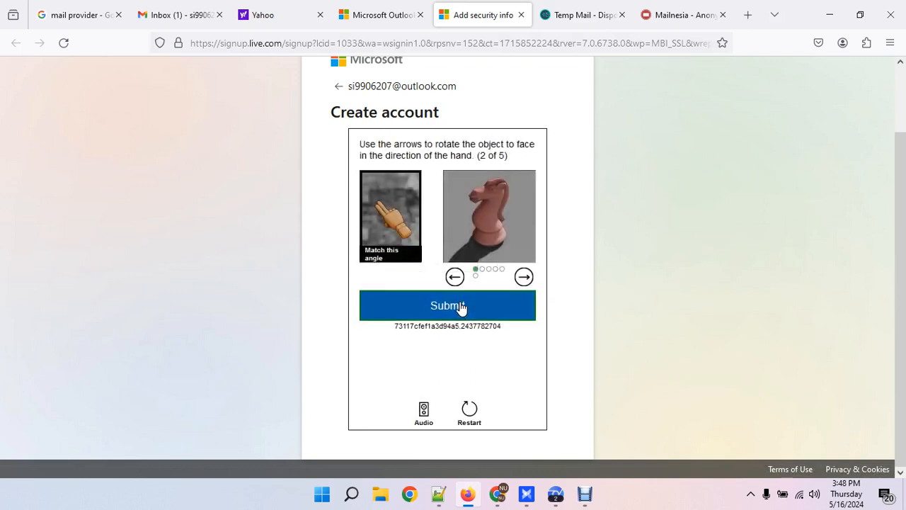
Rotate the horse piece to match the hand and submit round two
left_click(455, 275)
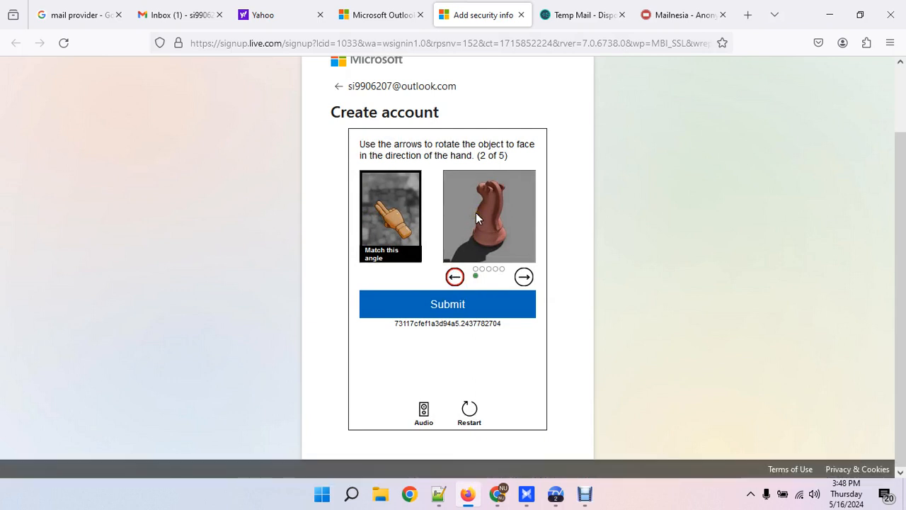
left_click(449, 278)
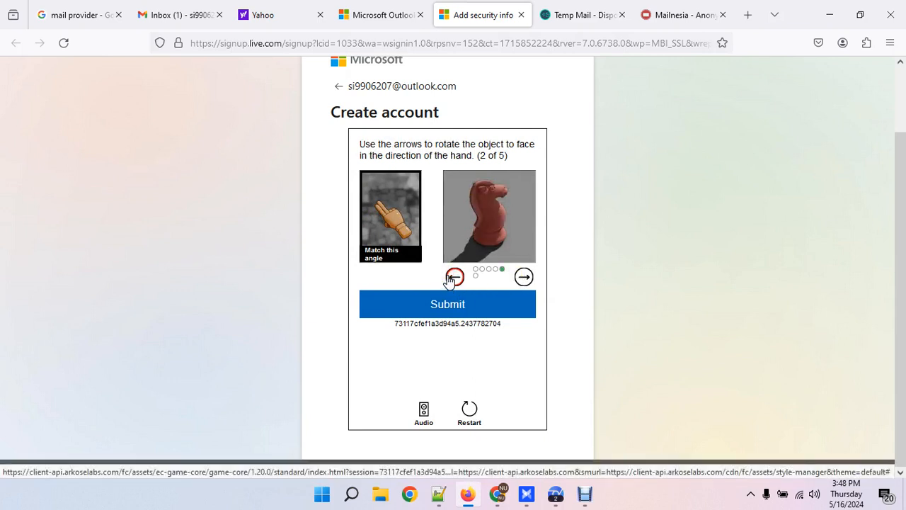
left_click(521, 278)
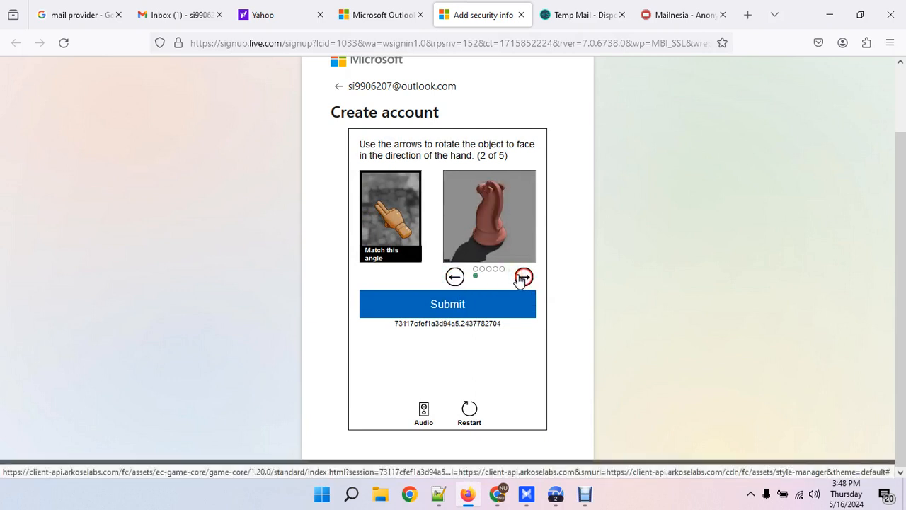
left_click(523, 277)
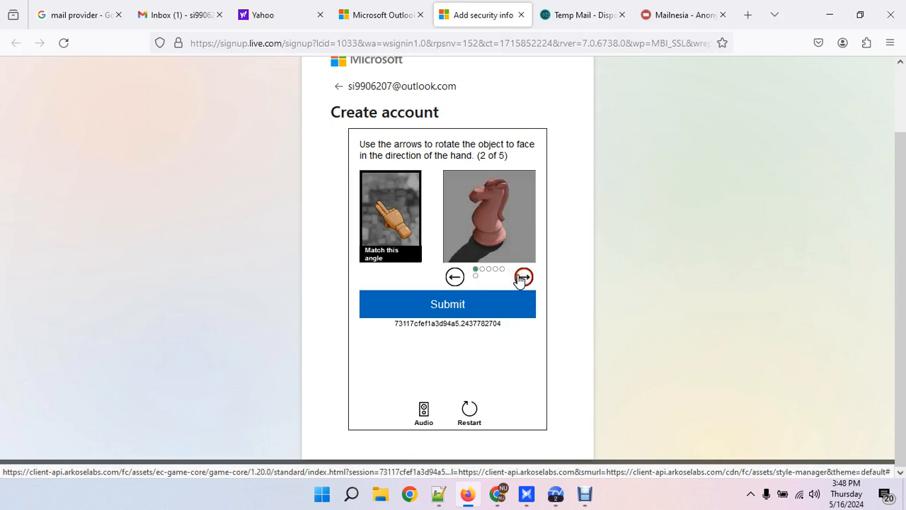
left_click(453, 277)
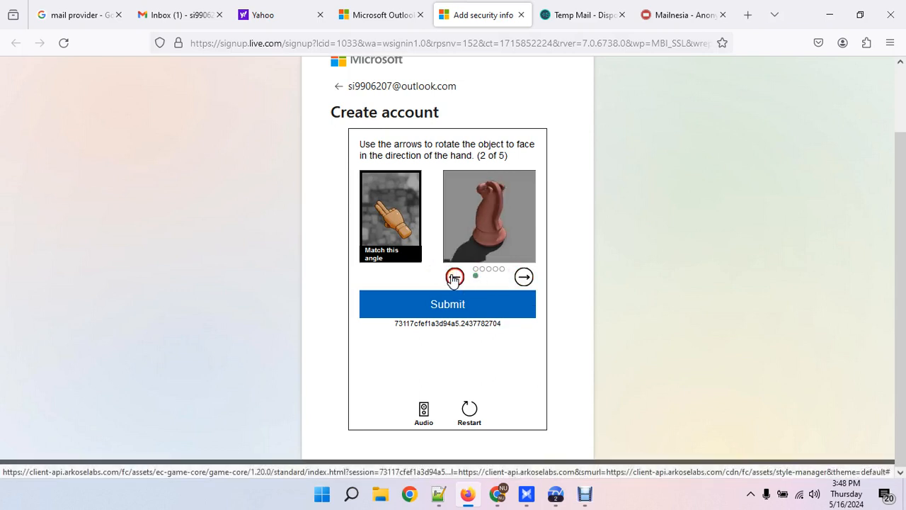
left_click(454, 312)
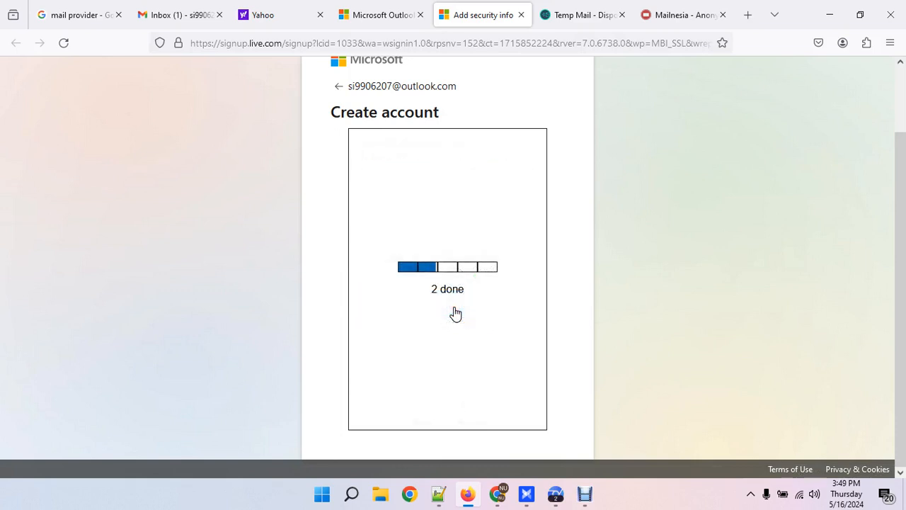
Rotate the bike to match the hand and submit round three
left_click(455, 276)
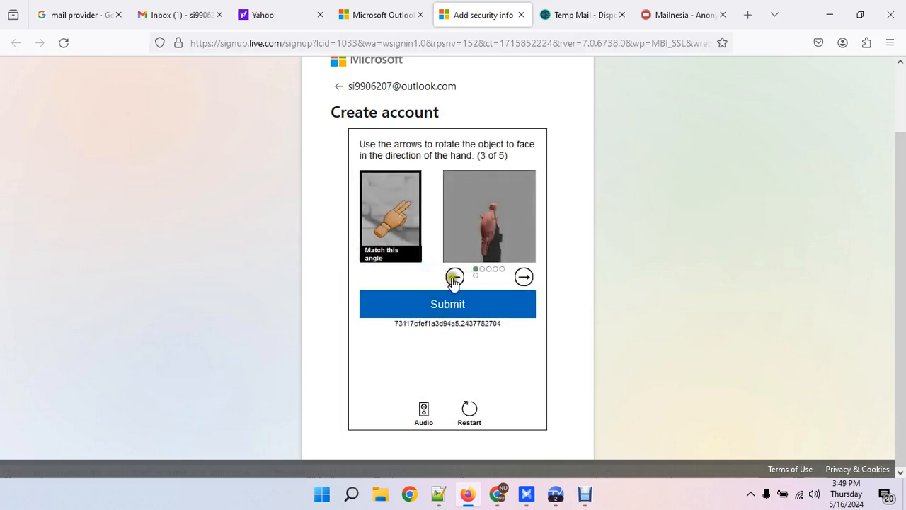
left_click(524, 276)
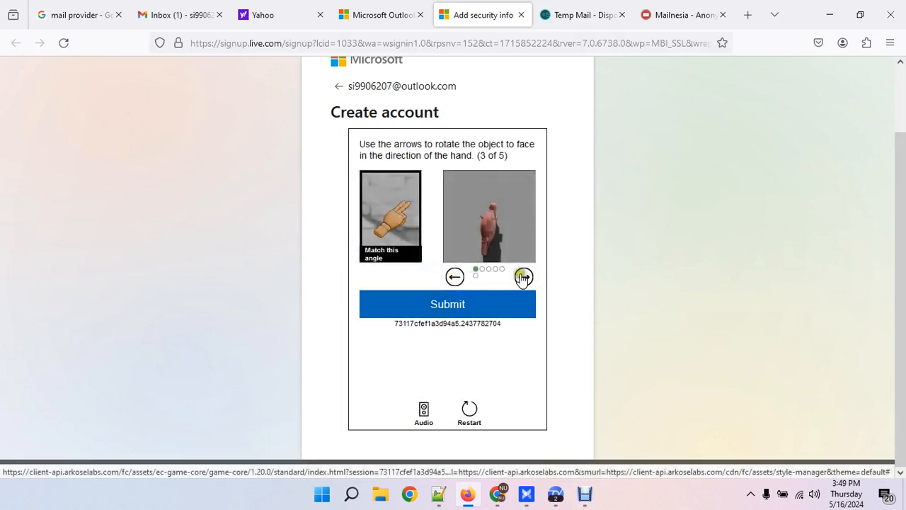
left_click(455, 277)
left_click(455, 276)
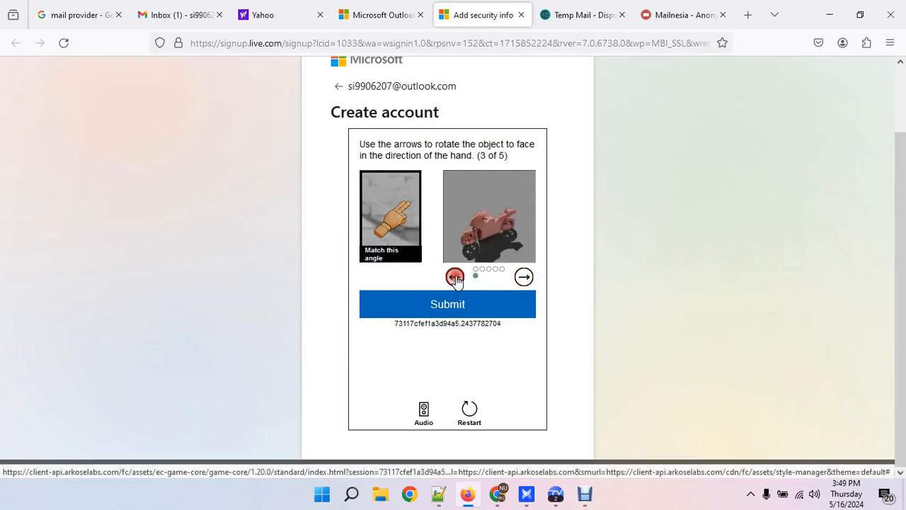
left_click(455, 276)
left_click(455, 277)
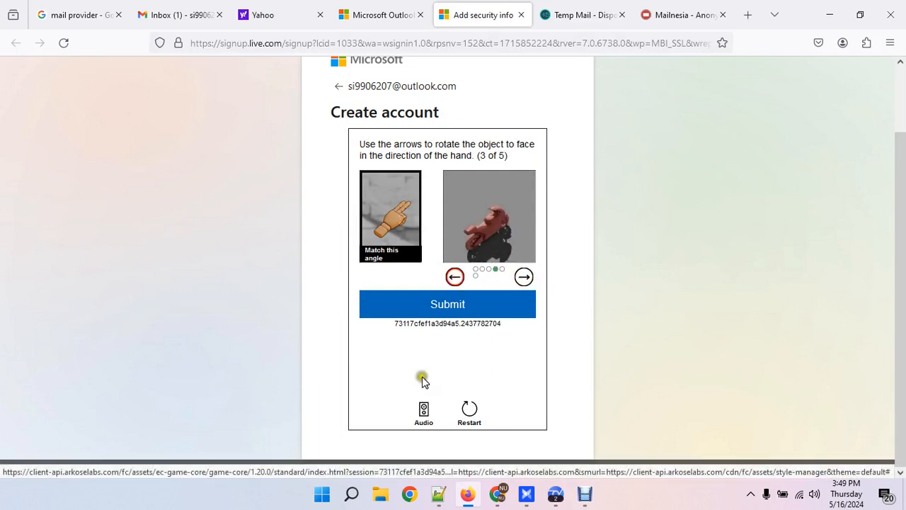
left_click(427, 306)
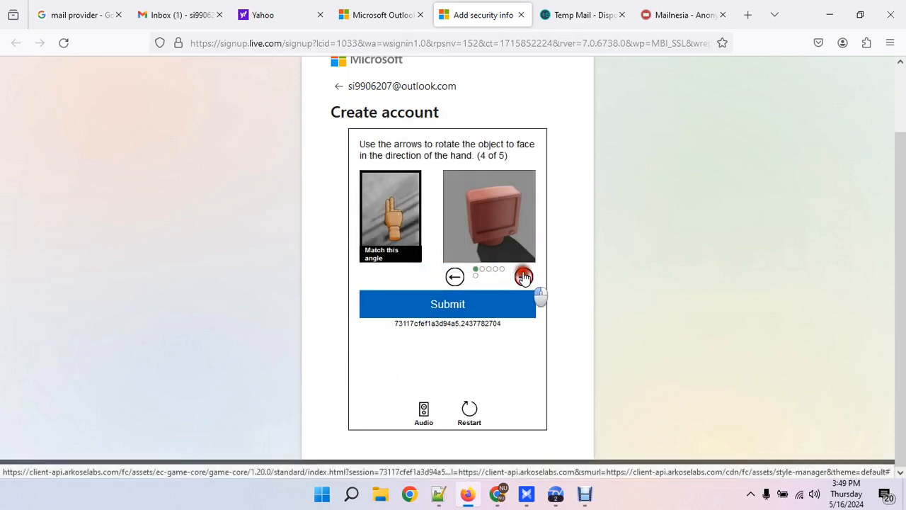
Align the fourth object and the knight with the hand, submitting both final rounds
left_click(524, 276)
left_click(524, 277)
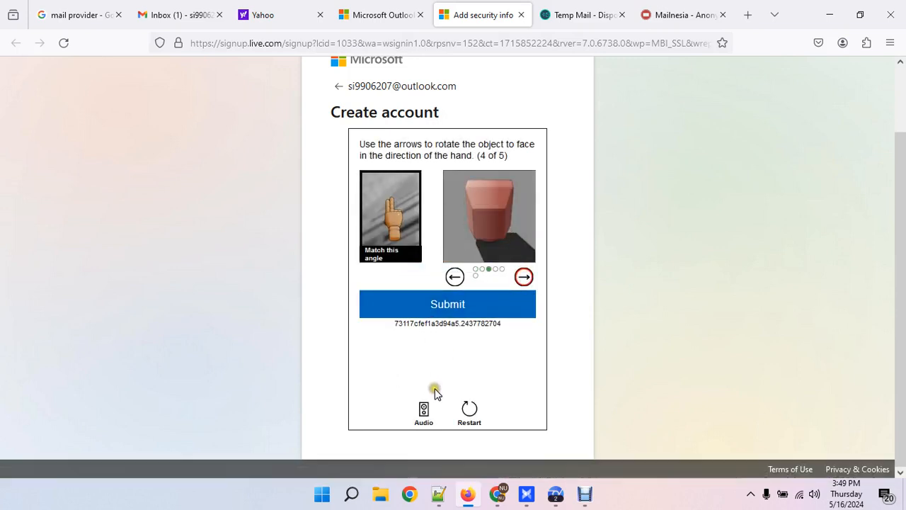
left_click(428, 304)
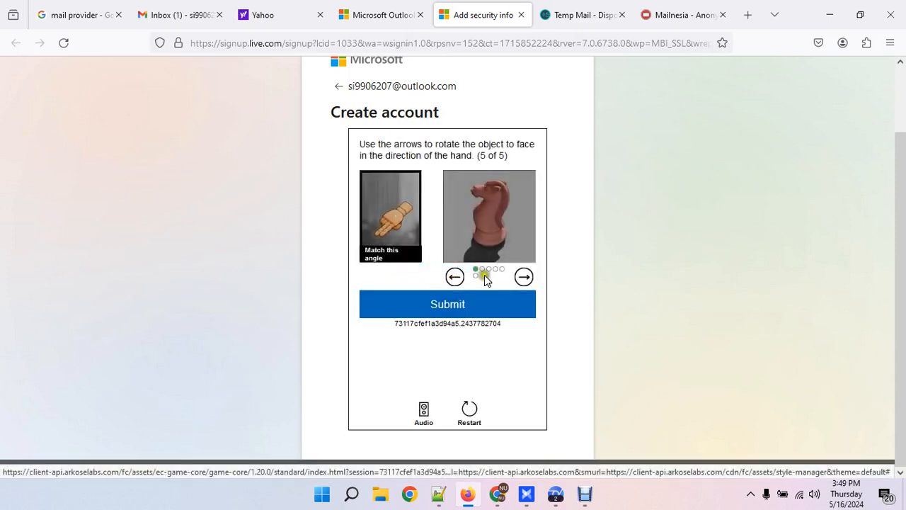
left_click(524, 278)
left_click(525, 278)
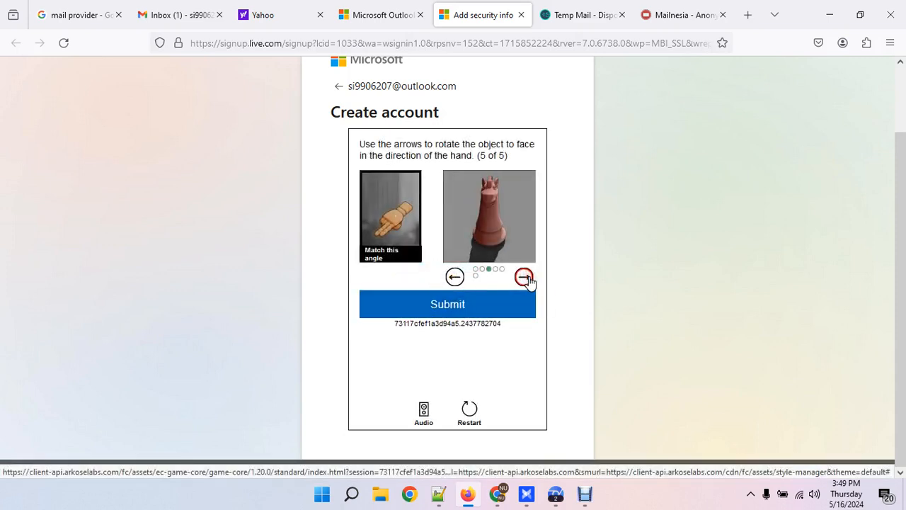
left_click(456, 278)
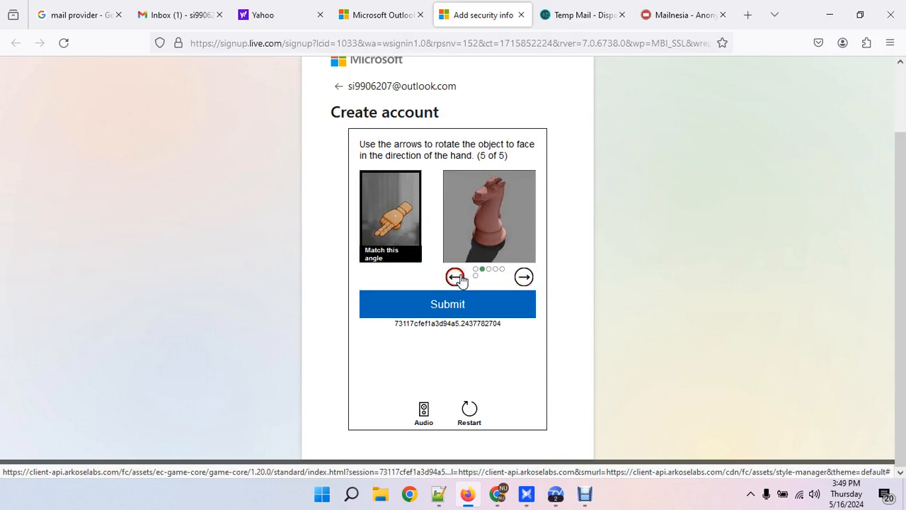
left_click(452, 304)
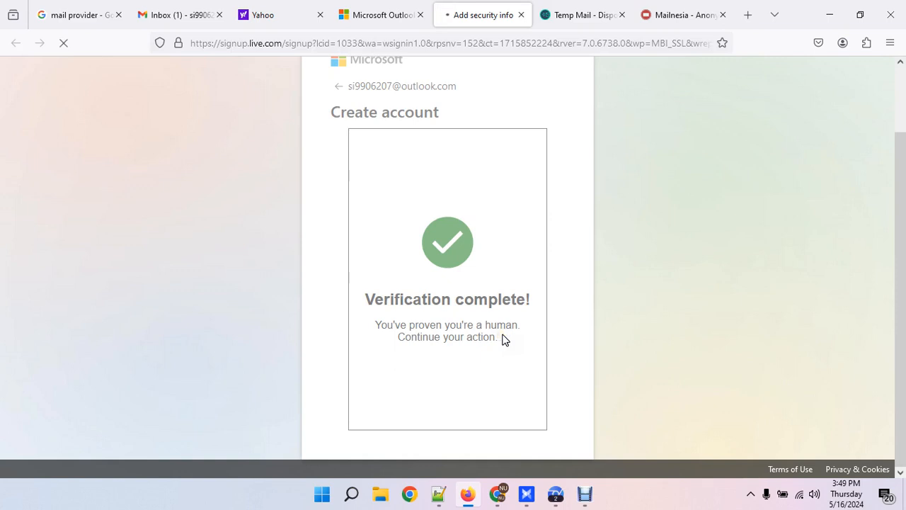
Tick Don't show this again and choose Yes to stay signed in
left_click(493, 363)
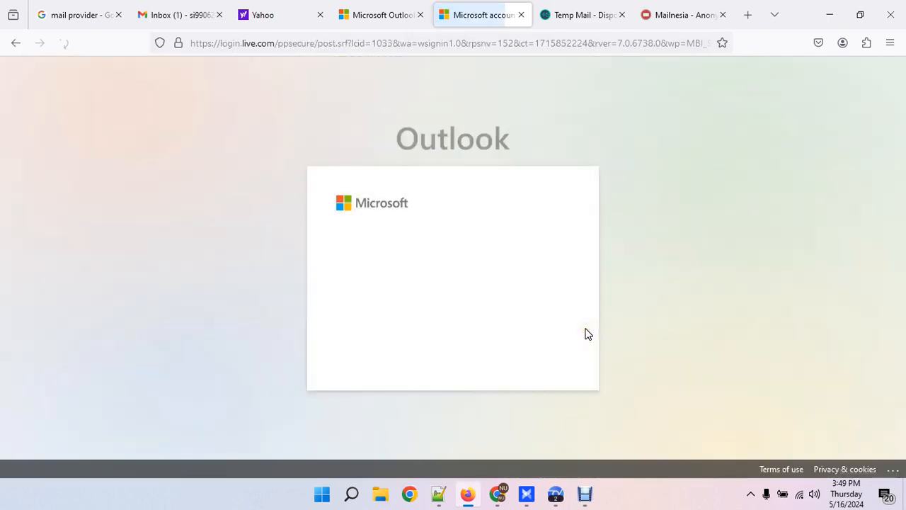
left_click(367, 326)
left_click(529, 355)
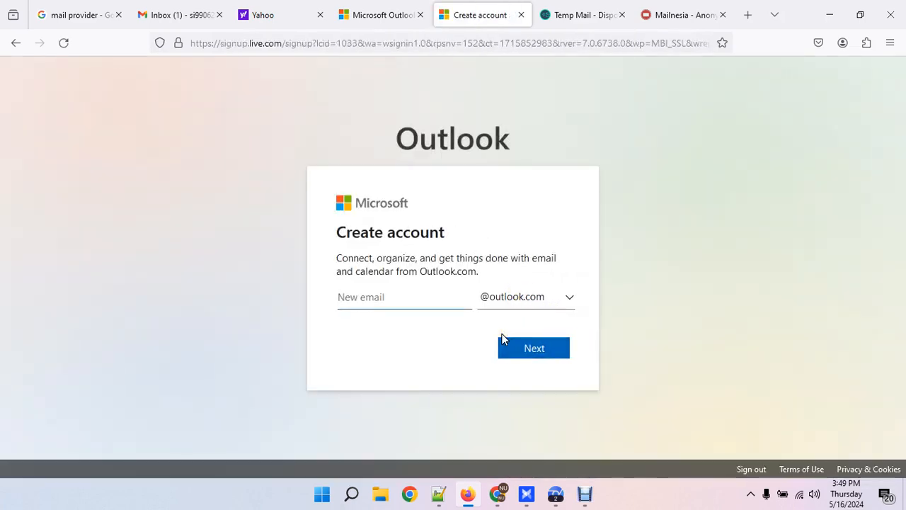
left_click(471, 335)
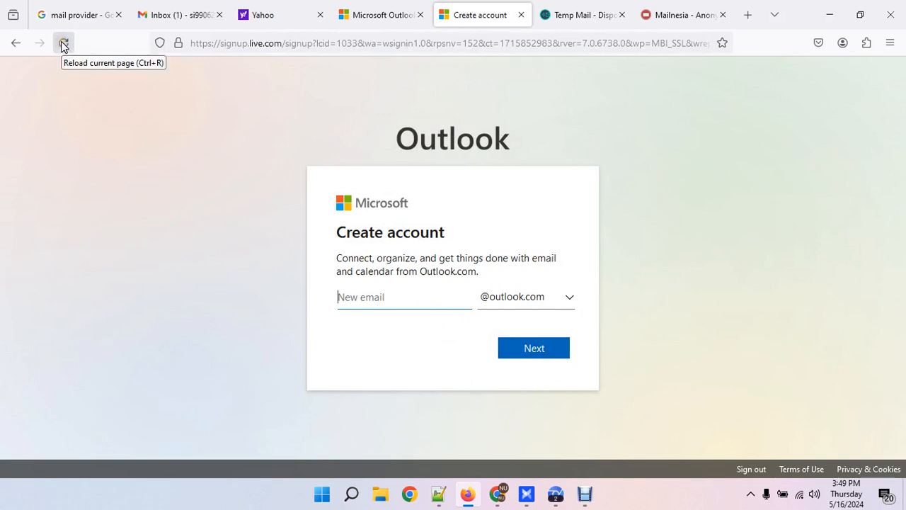
Load outlook.live.com to show the empty Inbox, then return to the Yahoo tab
left_click(282, 43)
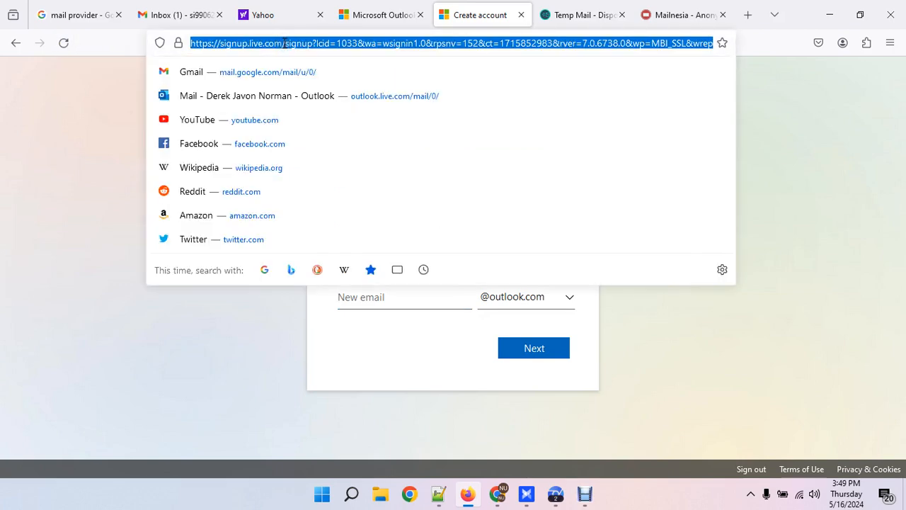
type("outlook.live.com/")
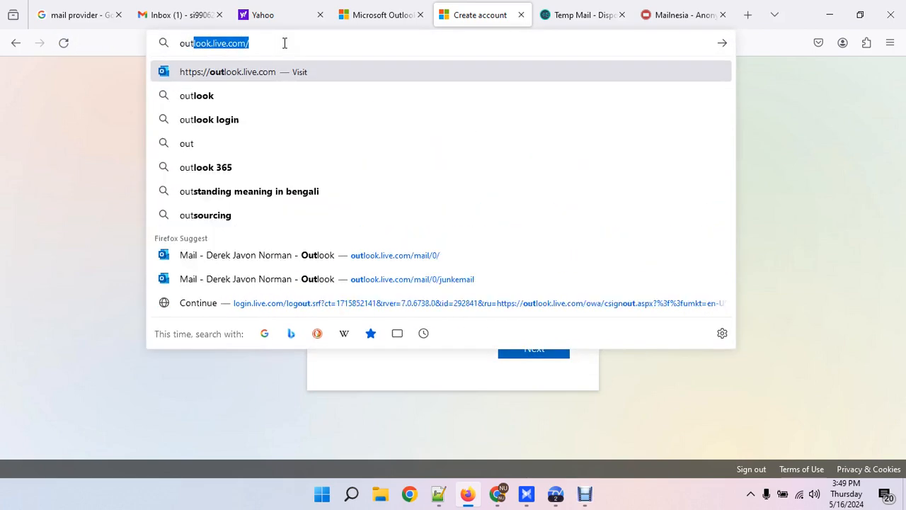
key("Return")
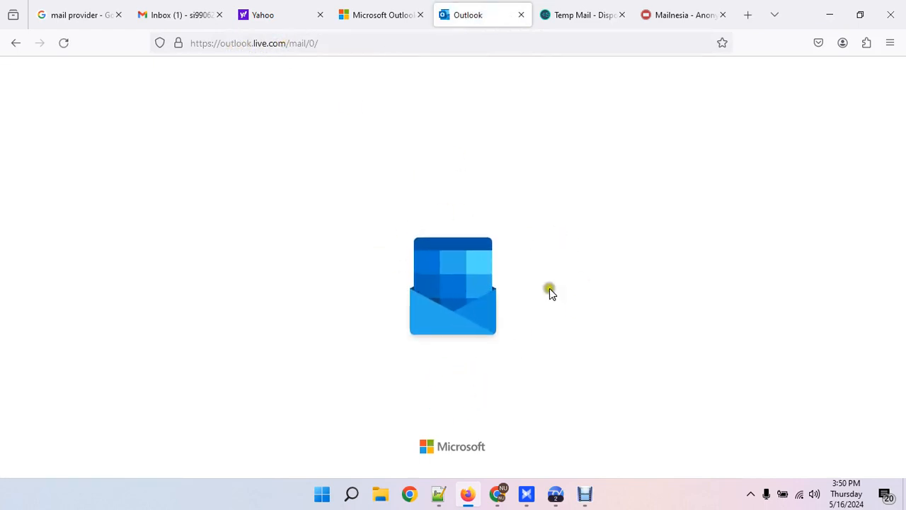
left_click(264, 41)
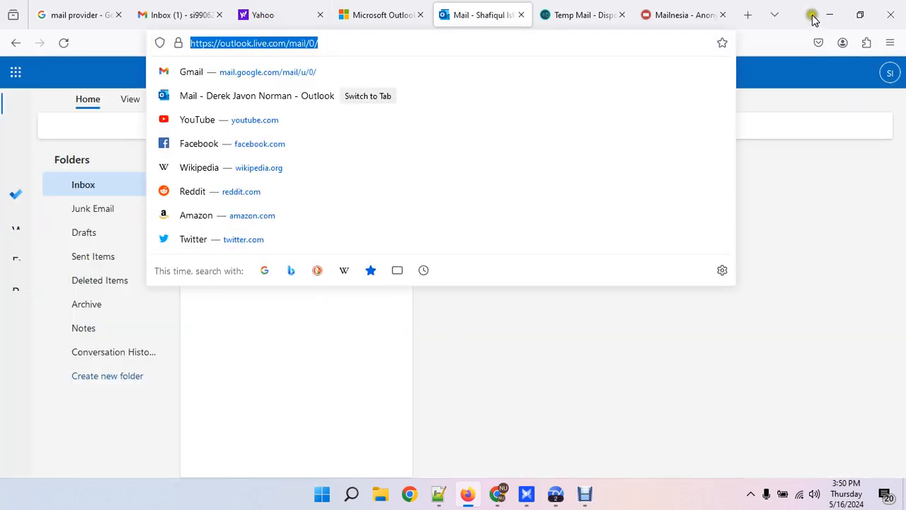
left_click(522, 314)
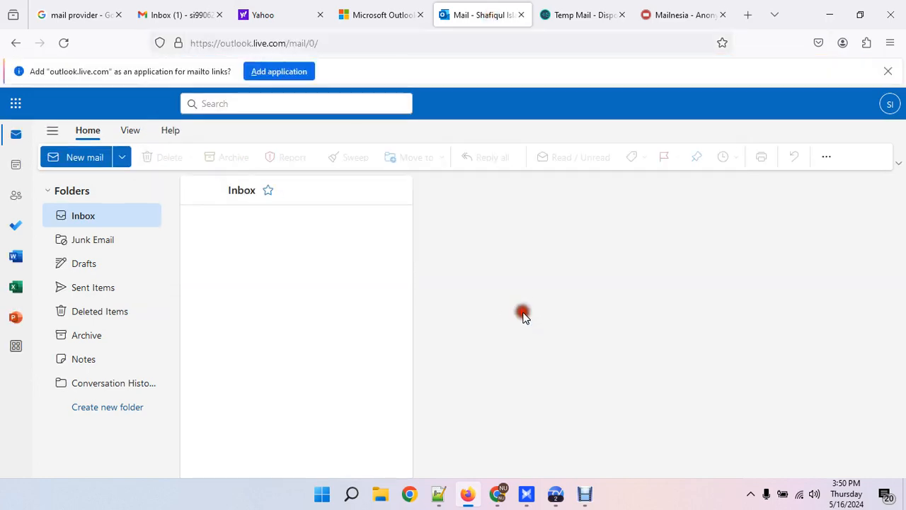
left_click(296, 15)
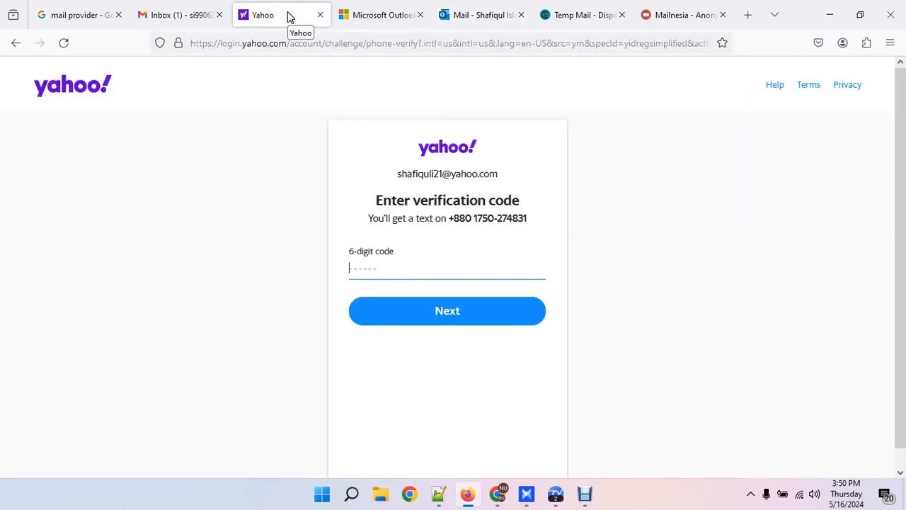
Check the welcome message in the new Outlook inbox, then start a new message in Gmail
left_click(456, 15)
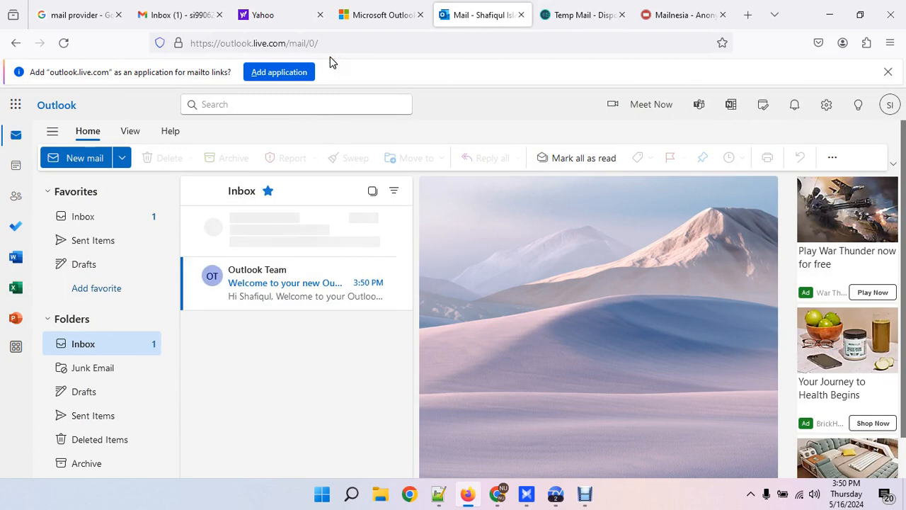
left_click(180, 17)
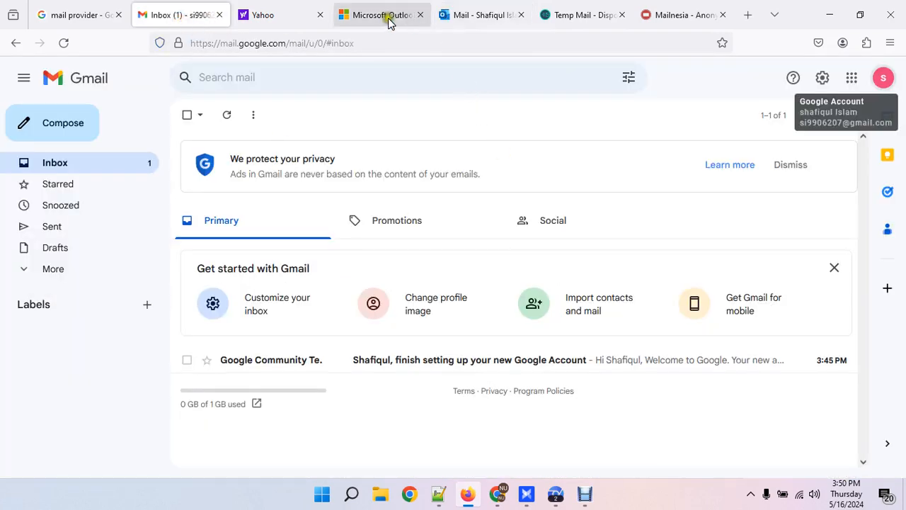
left_click(488, 15)
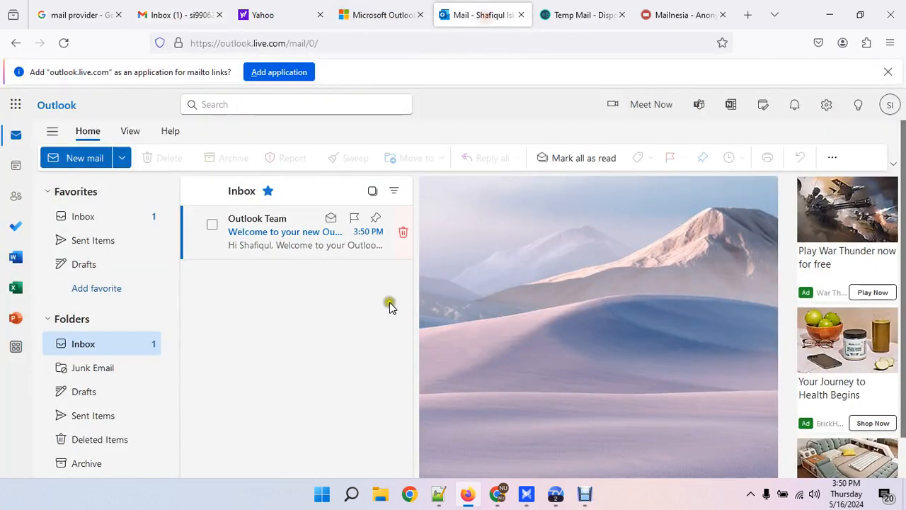
left_click(167, 14)
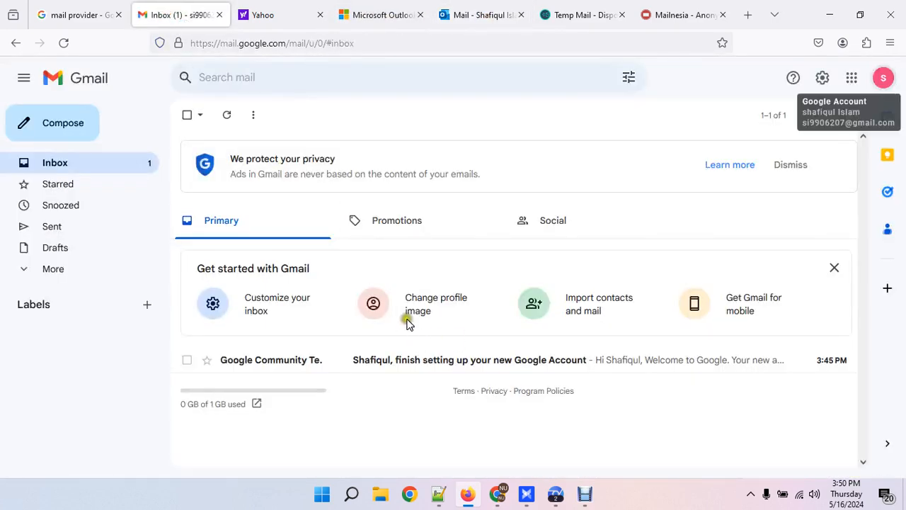
left_click(58, 125)
Paste text into the draft's To field, then view the Outlook account's profile details and address
left_click(576, 192)
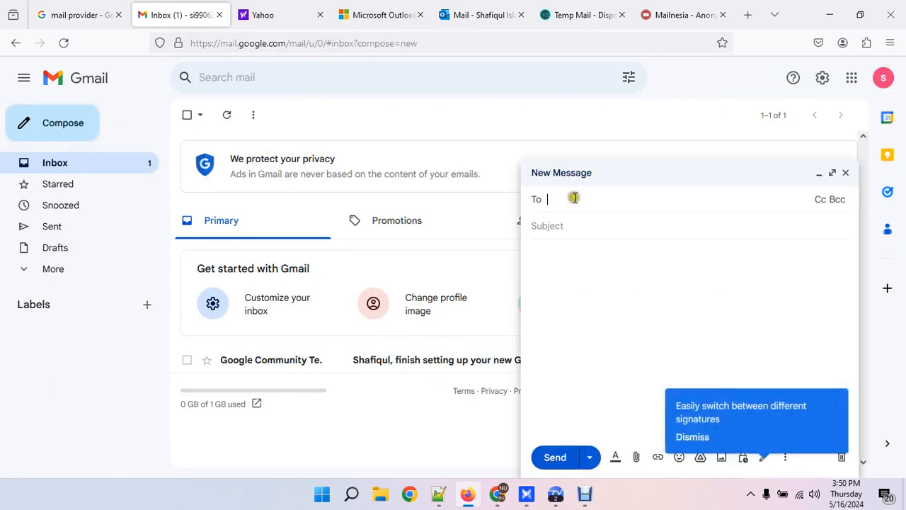
key("ctrl+v")
left_click(394, 14)
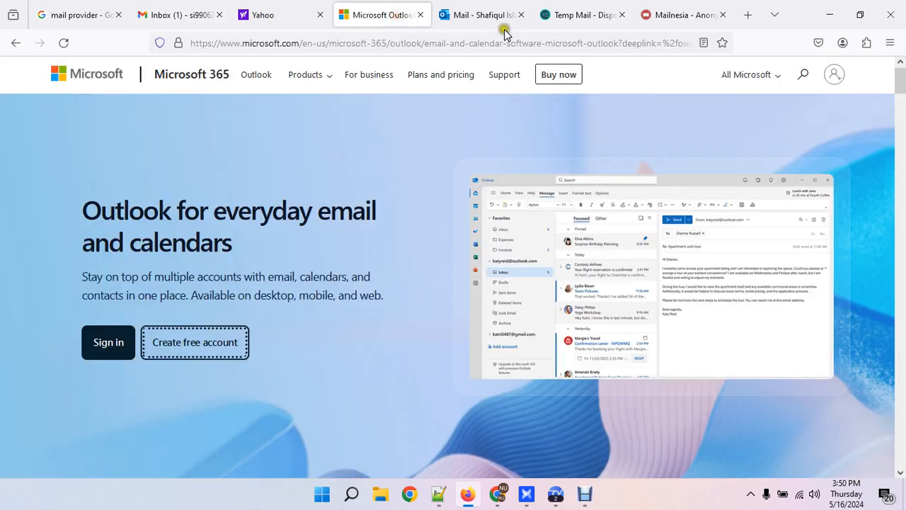
left_click(500, 18)
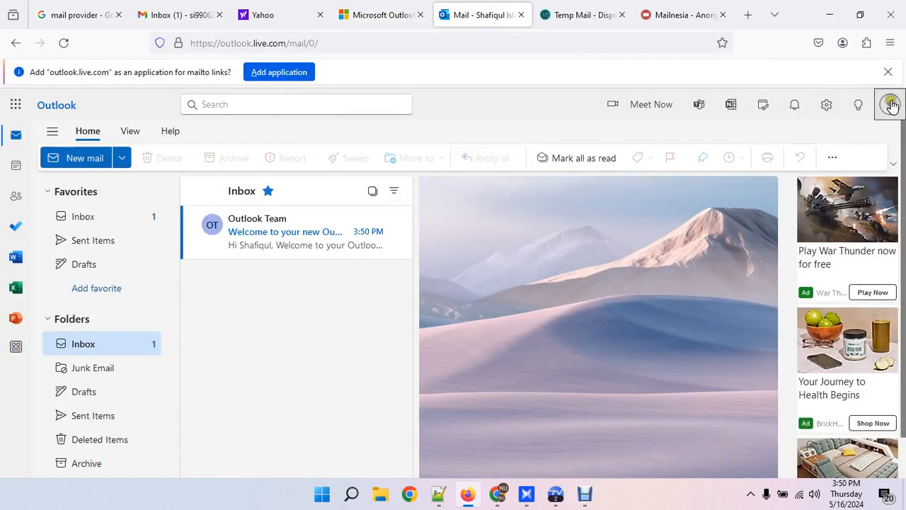
left_click(888, 71)
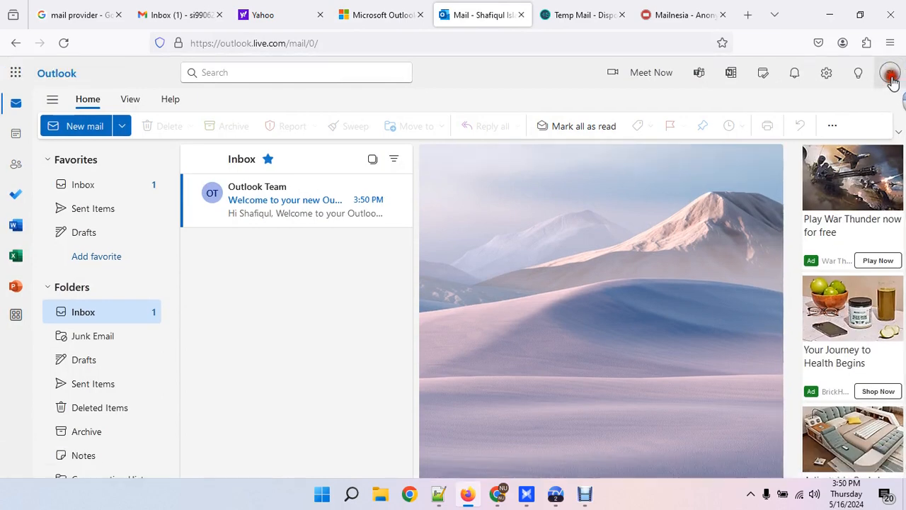
left_click(890, 75)
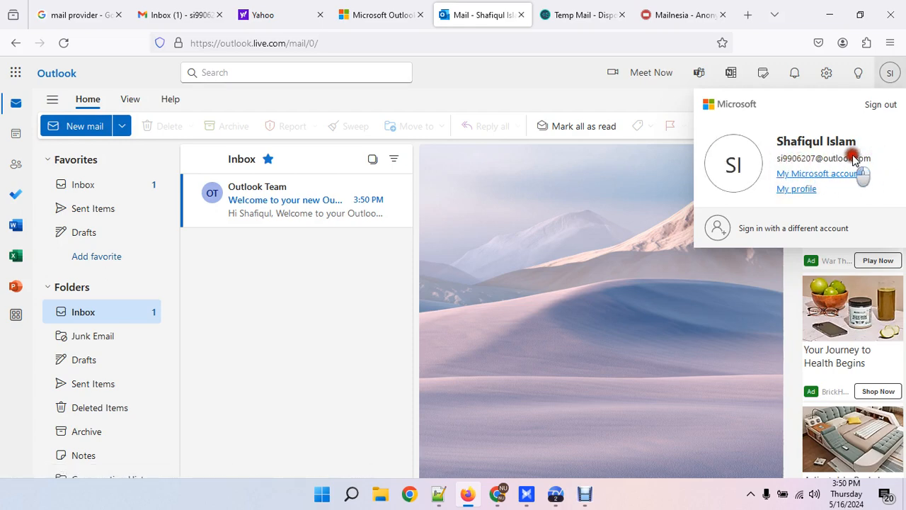
left_click(149, 14)
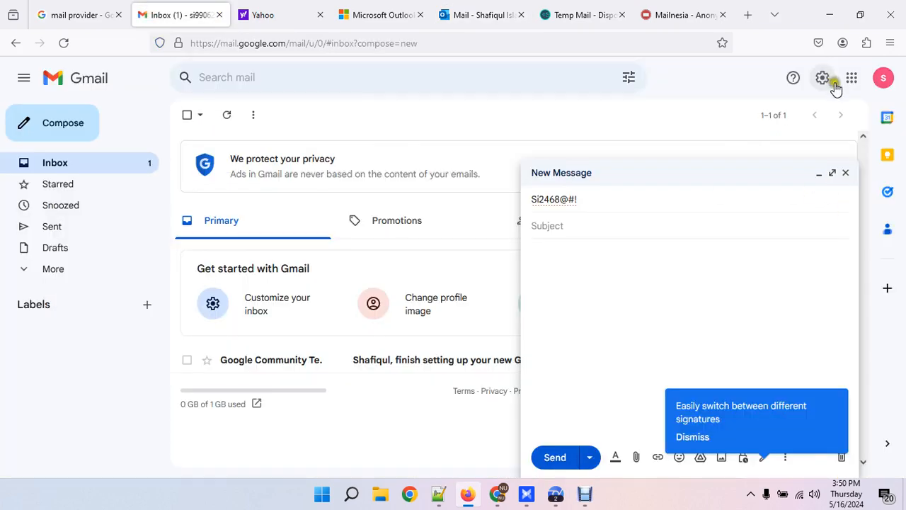
left_click(883, 78)
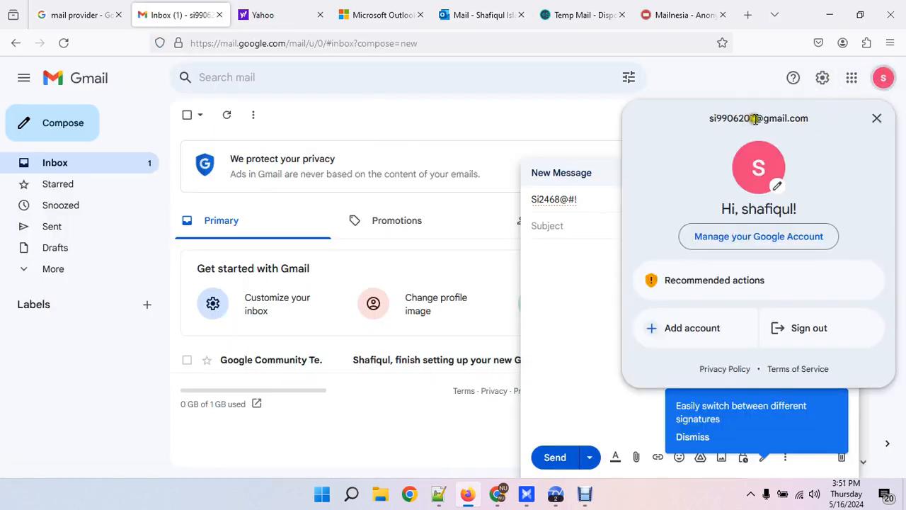
left_click_drag(754, 118, 702, 118)
key("ctrl+c")
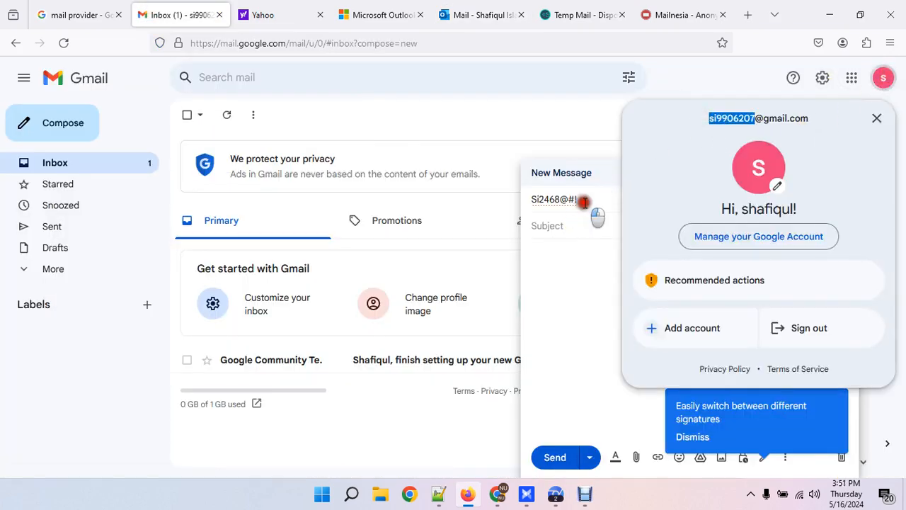
left_click_drag(584, 202, 479, 198)
left_click_drag(629, 198, 538, 193)
key("ctrl+v")
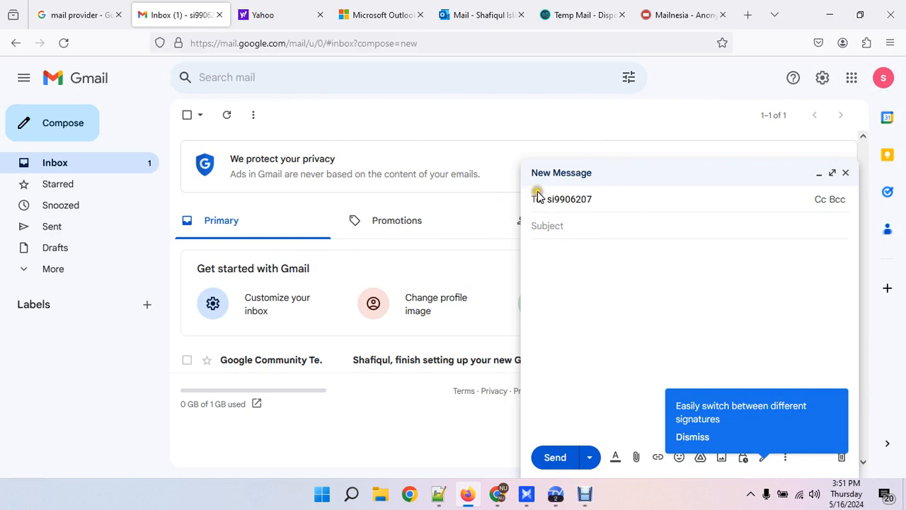
type("@outlook.")
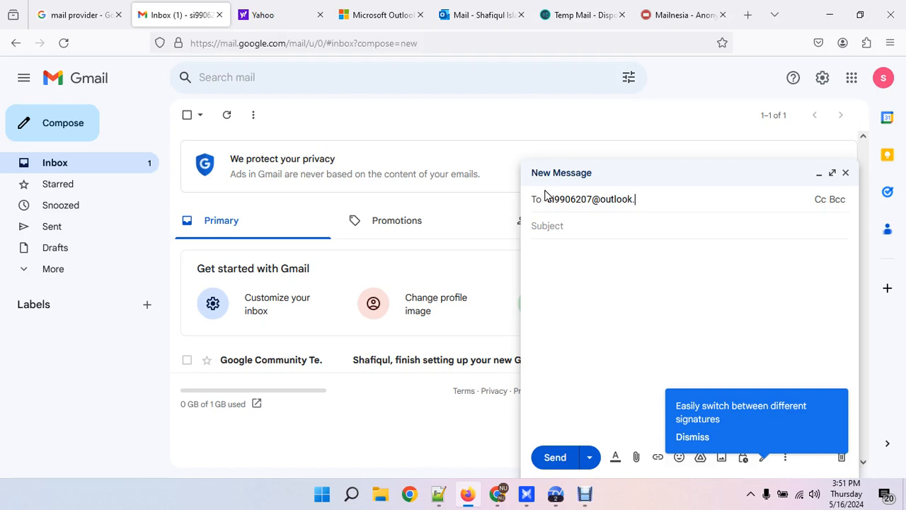
type("com")
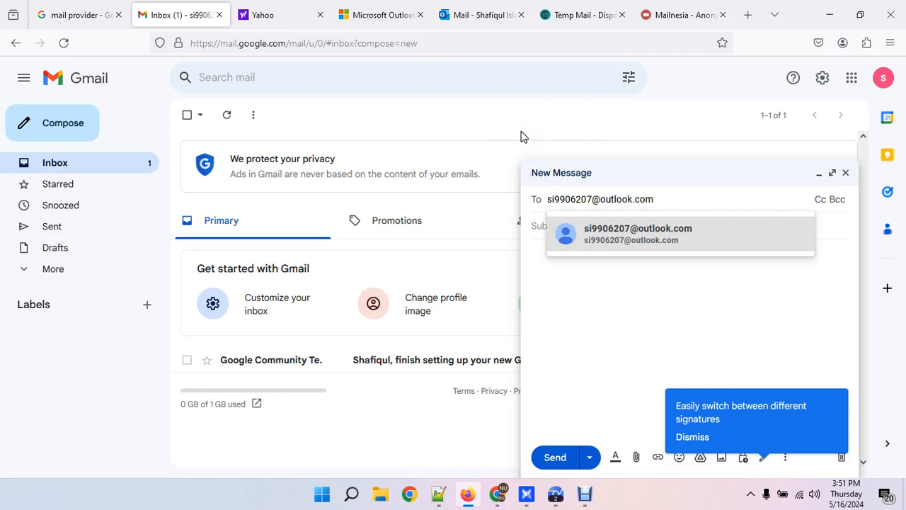
left_click(651, 238)
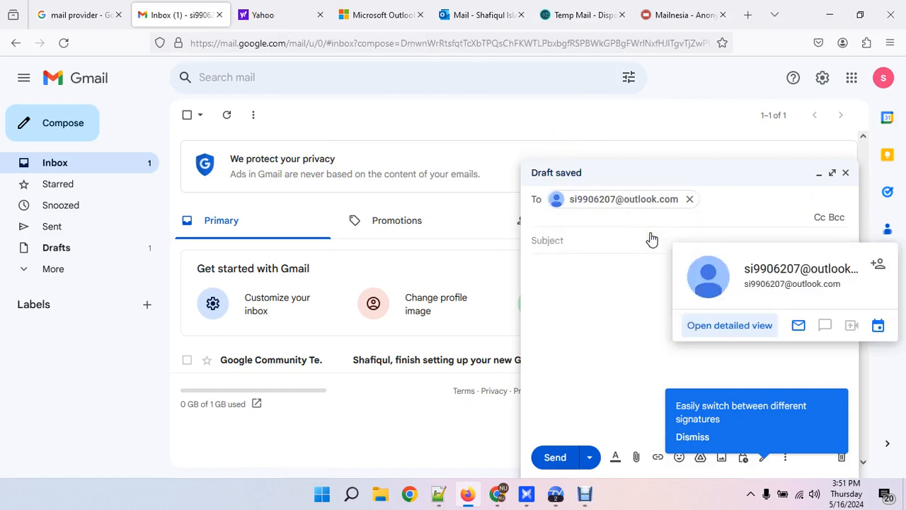
Enter the subject 'Test Mail' and fill the message body with placeholder text
left_click(580, 241)
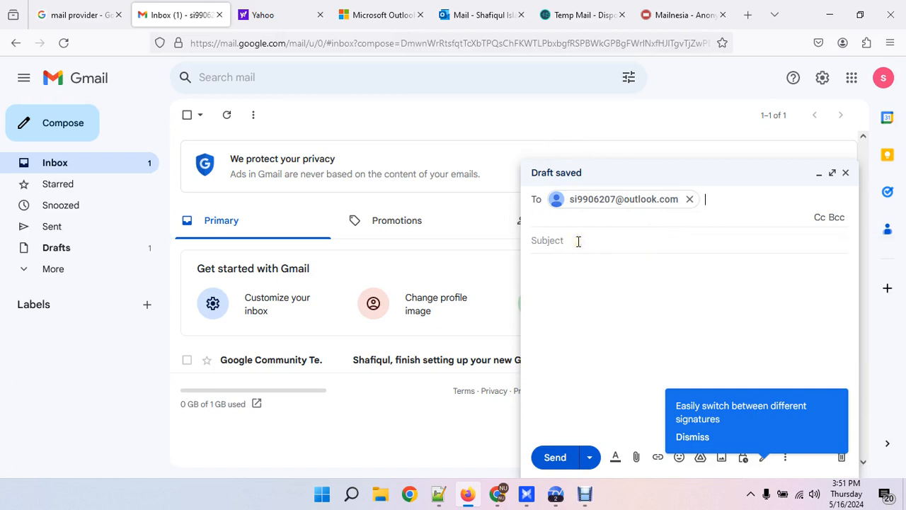
left_click(578, 241)
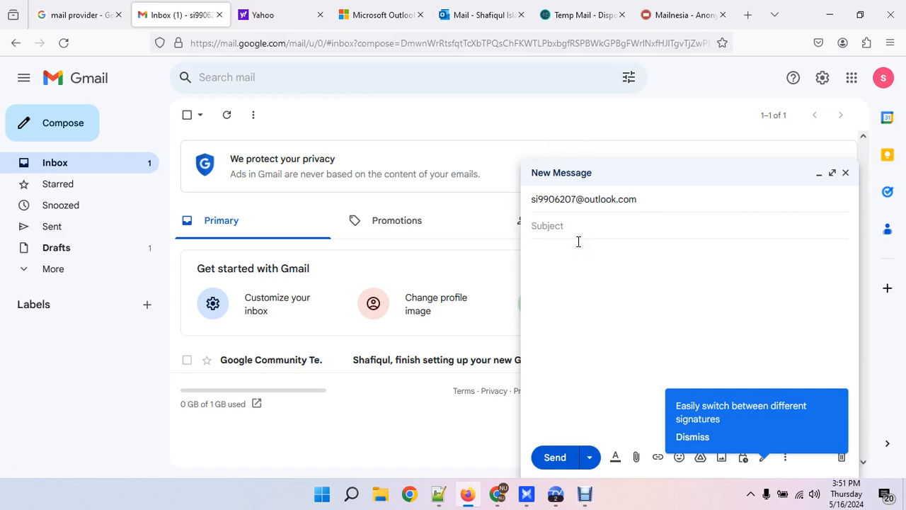
left_click(578, 245)
type("Test Mail")
left_click(577, 283)
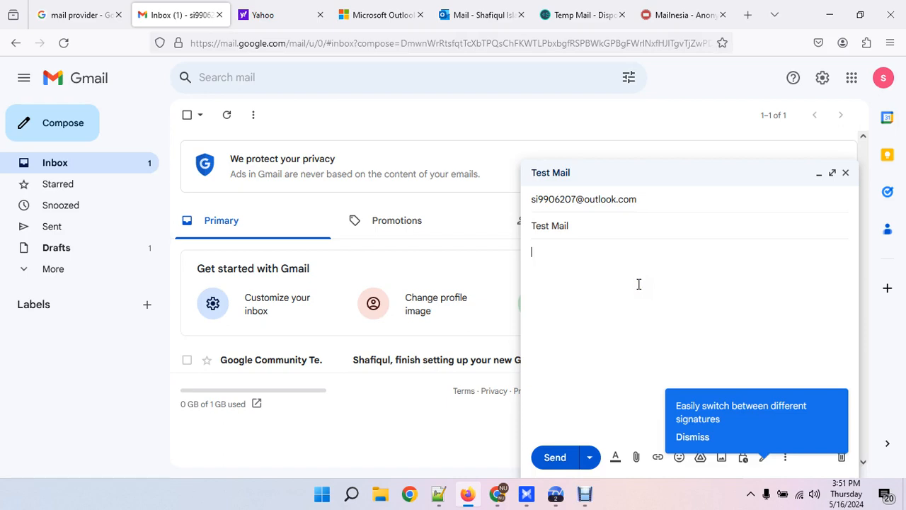
type("kj jklajksdfhlsadj hfjsdljfas dfljsad l")
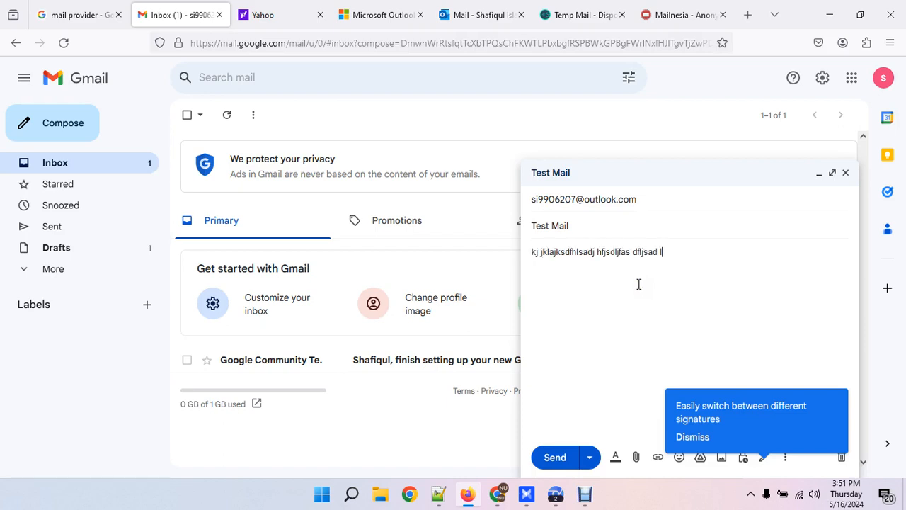
type("fsa hdlfjhsad lfjhsad ljfhs daljhsda ljfhsd alfjhsda ljfsad")
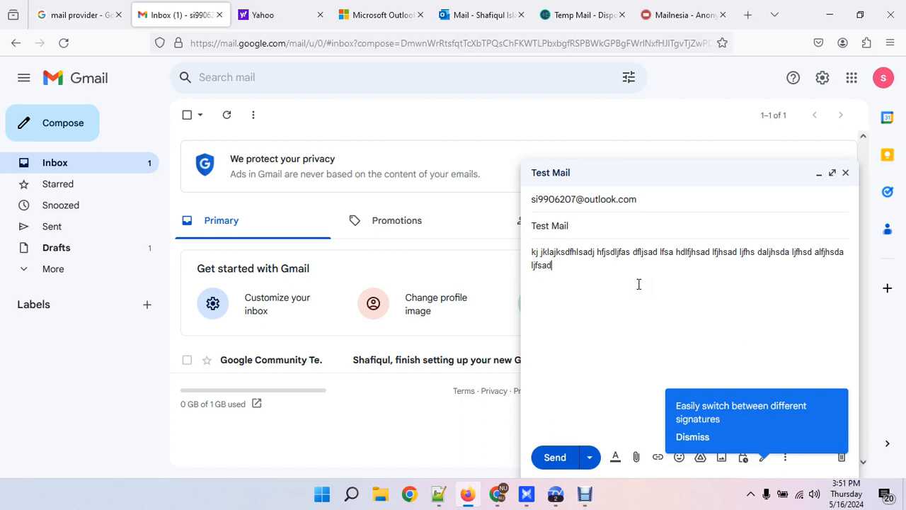
Dismiss the signatures tip and attach primeopinion.JPG from Pictures to the Test Mail draft
left_click(692, 437)
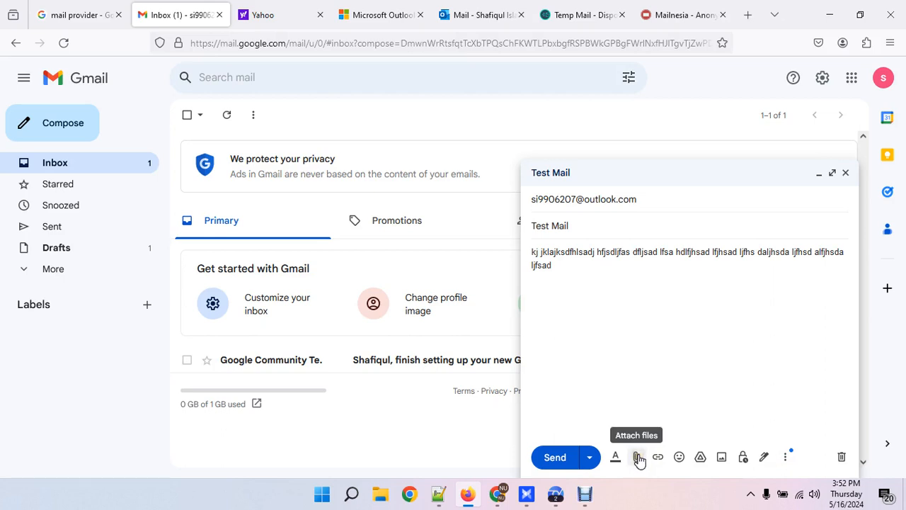
left_click(637, 458)
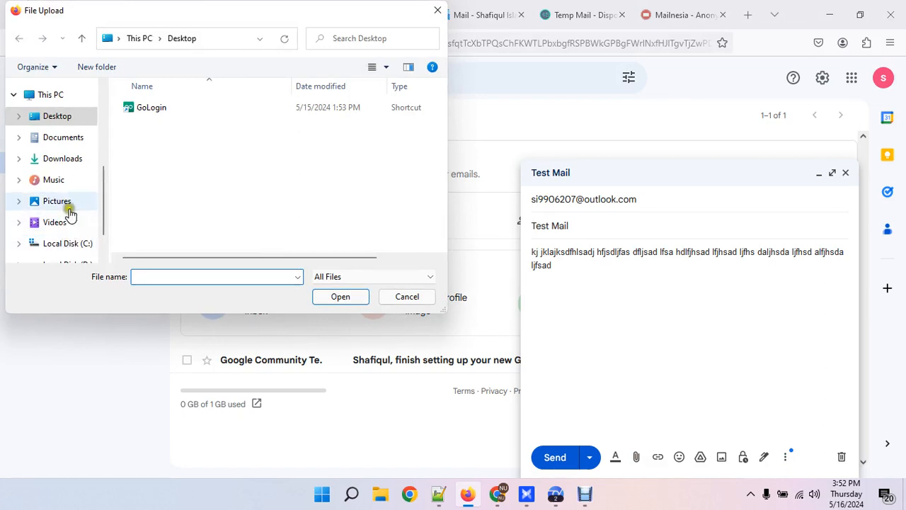
left_click(62, 158)
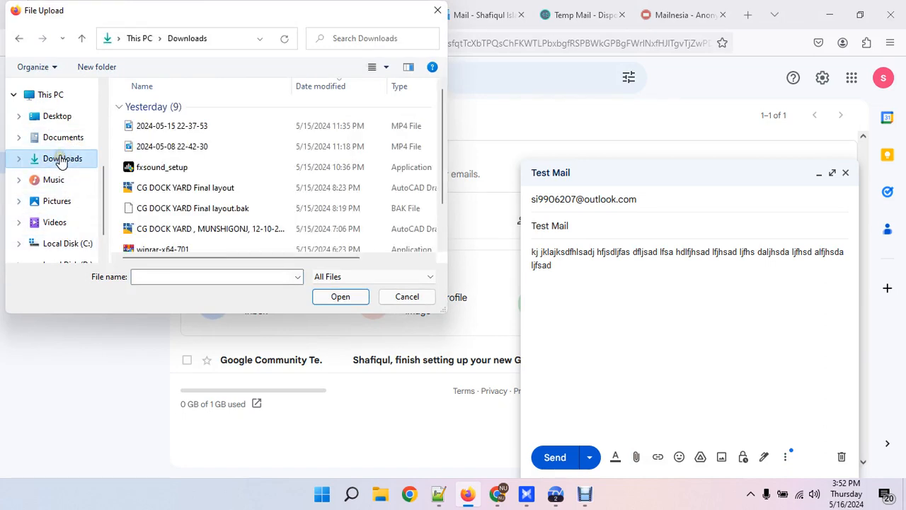
left_click(175, 125)
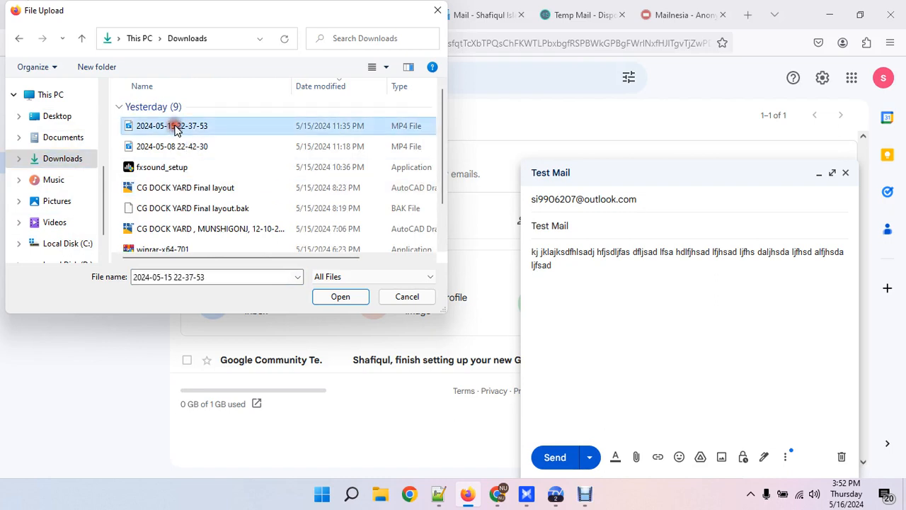
scroll(213, 191, "down", 1)
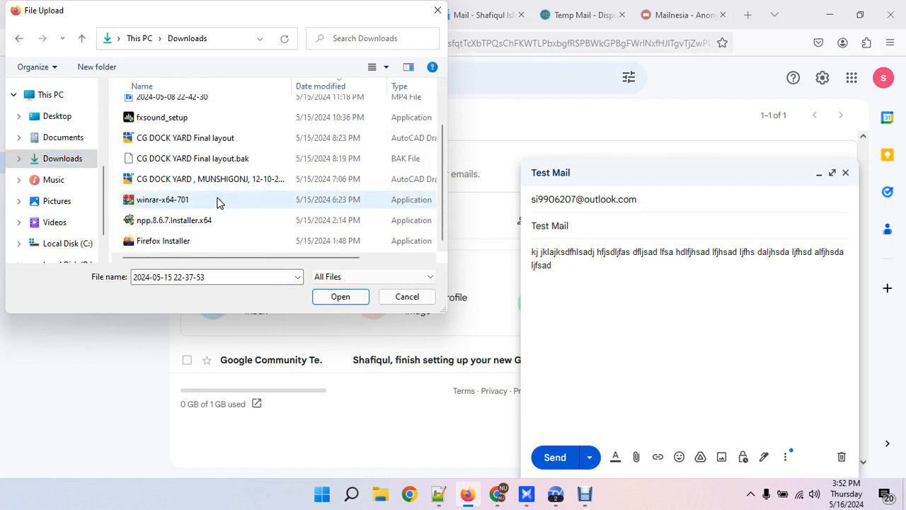
left_click(65, 203)
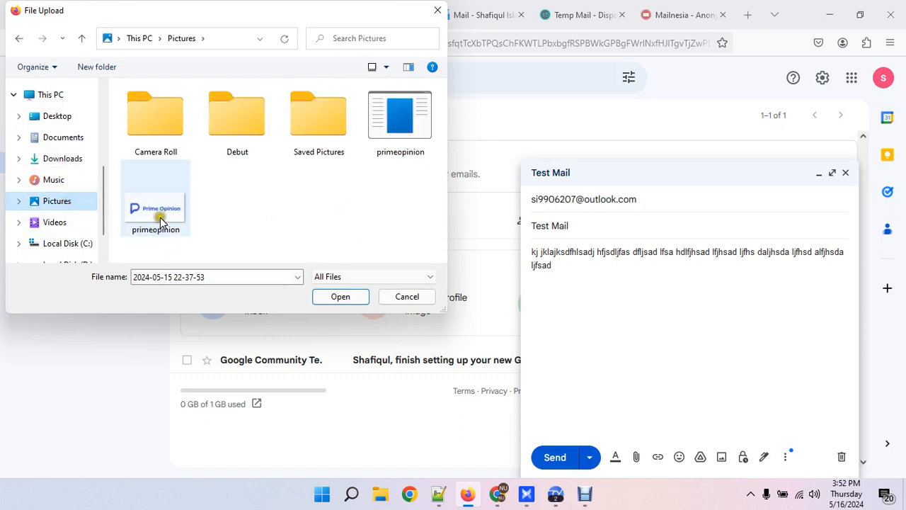
left_click(160, 217)
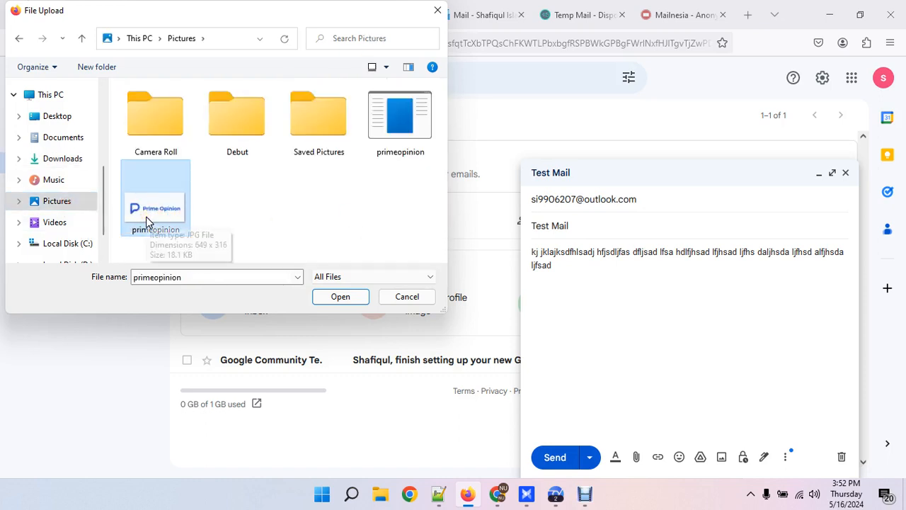
left_click(335, 298)
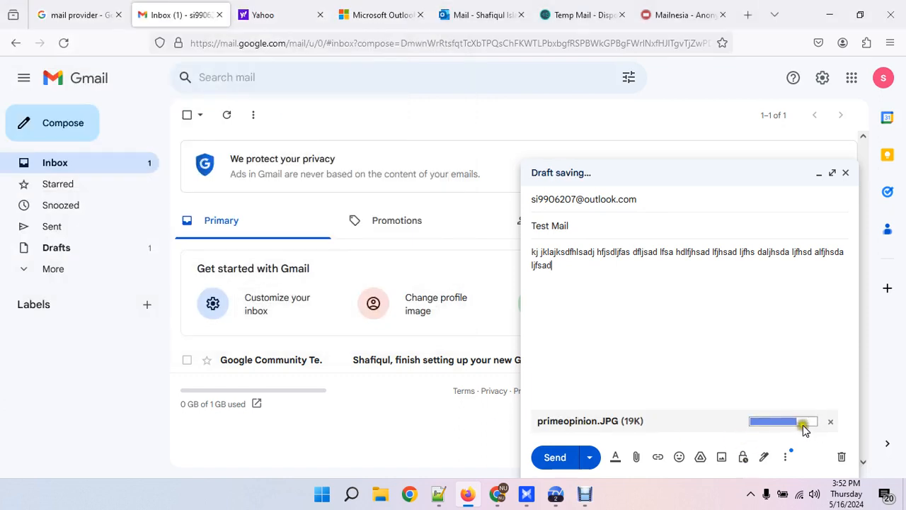
left_click(638, 457)
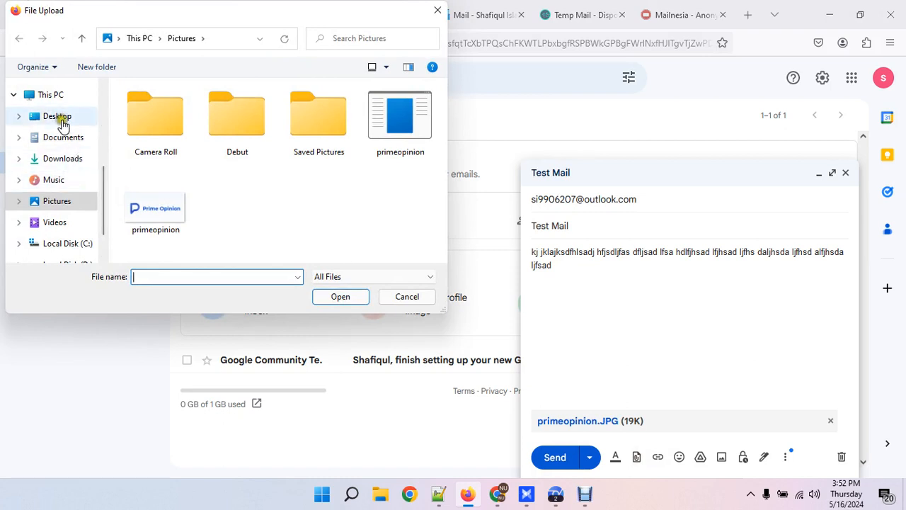
left_click(60, 117)
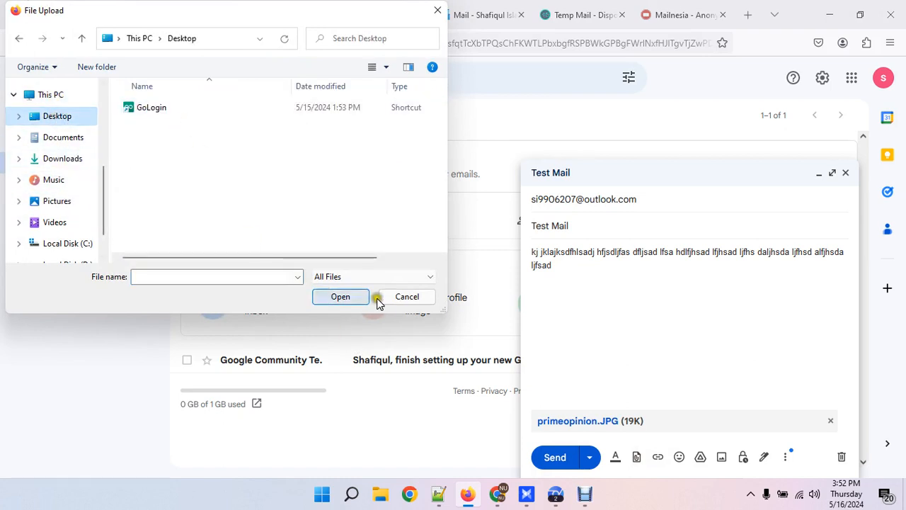
left_click(408, 298)
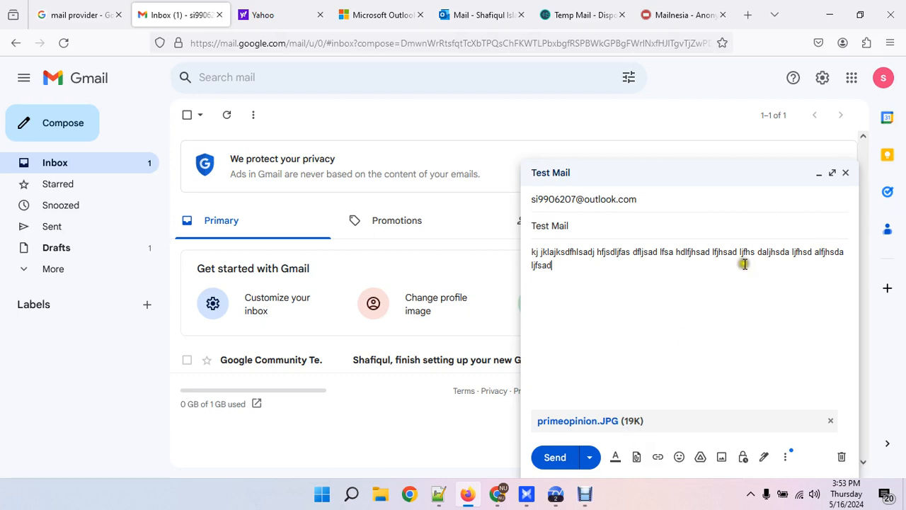
Open Google Drive from the apps grid in a new tab and dismiss its introductory tips
left_click(852, 80)
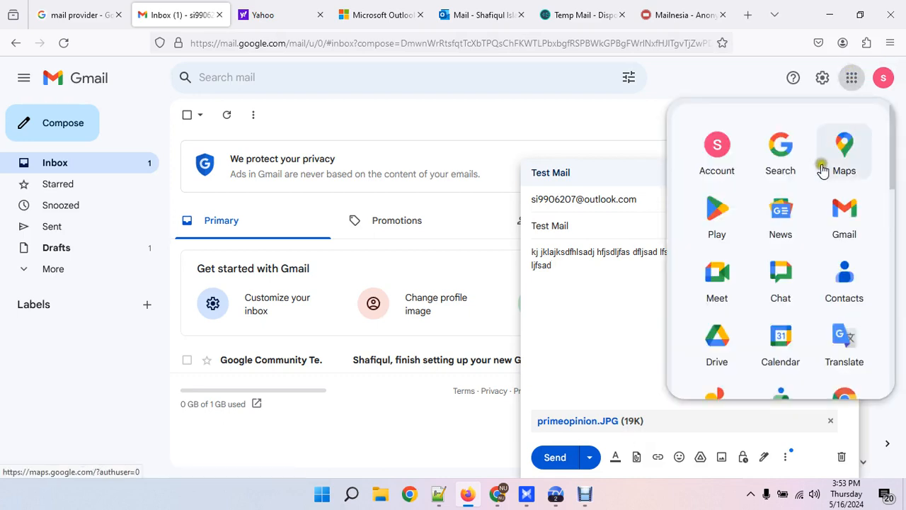
left_click(716, 339)
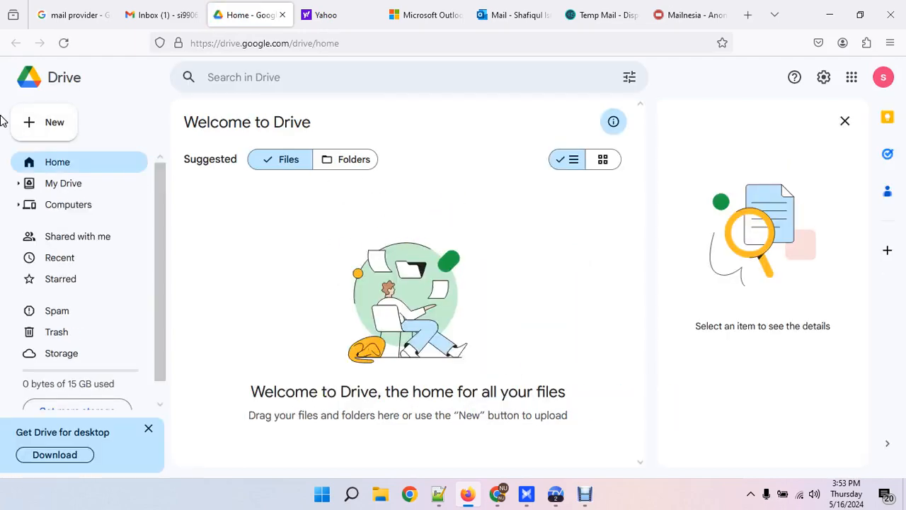
left_click(52, 122)
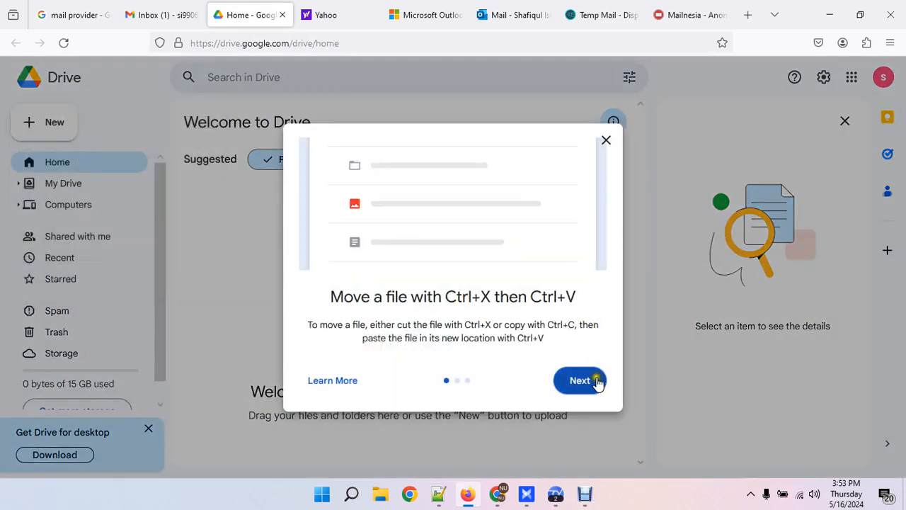
left_click(599, 379)
left_click(586, 405)
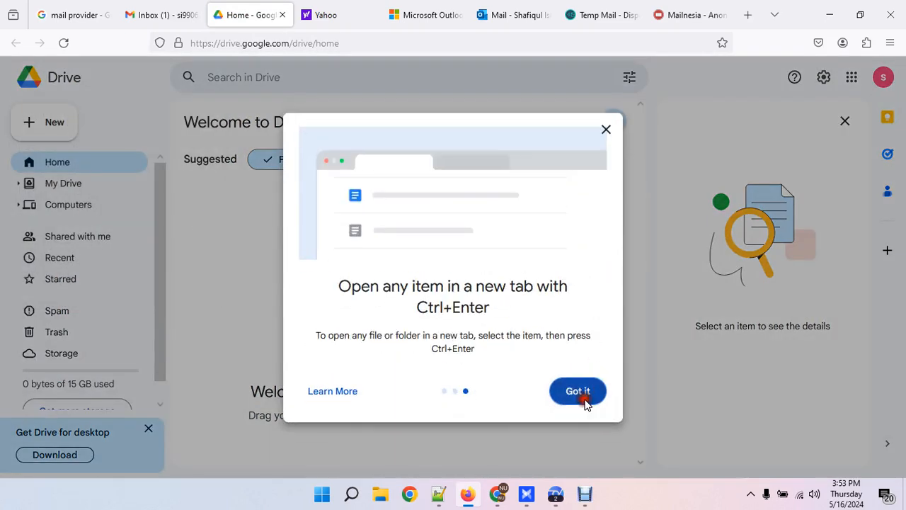
left_click(582, 399)
left_click(39, 120)
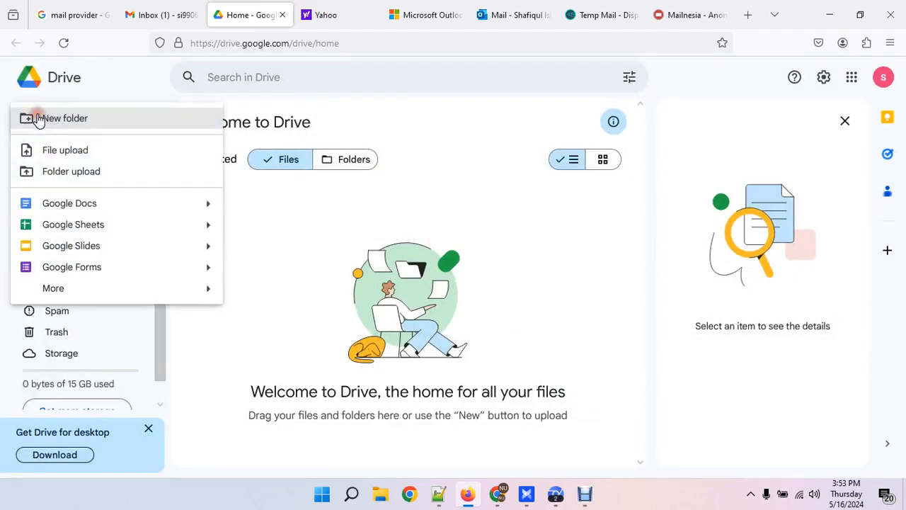
Choose the fxsound_setup installer from Downloads for a Drive file upload
left_click(72, 151)
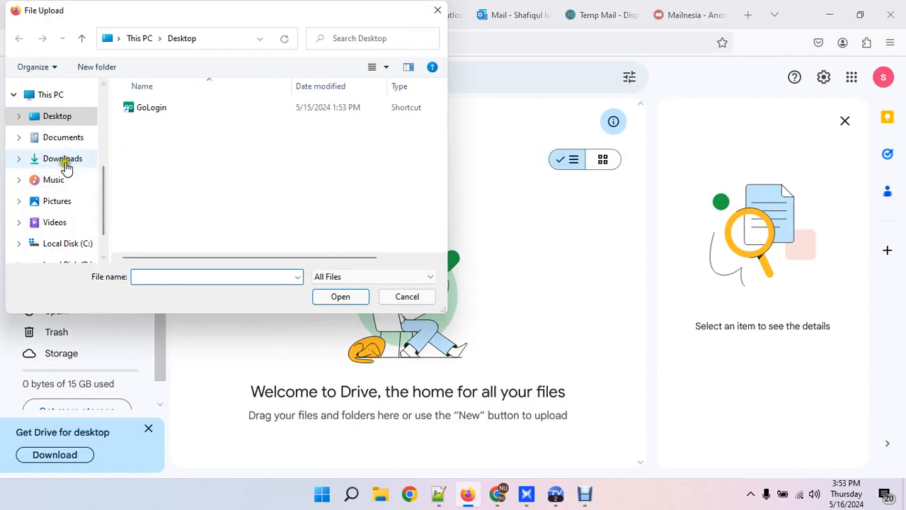
left_click(66, 164)
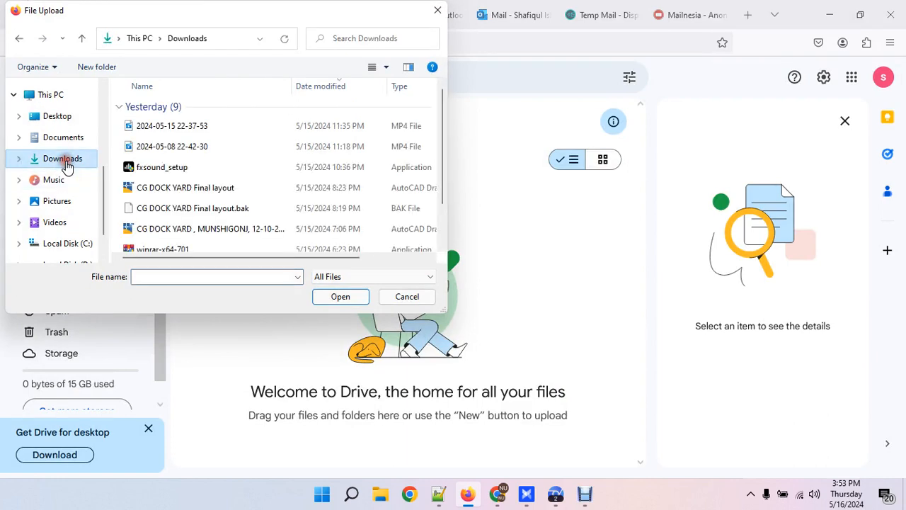
left_click(160, 167)
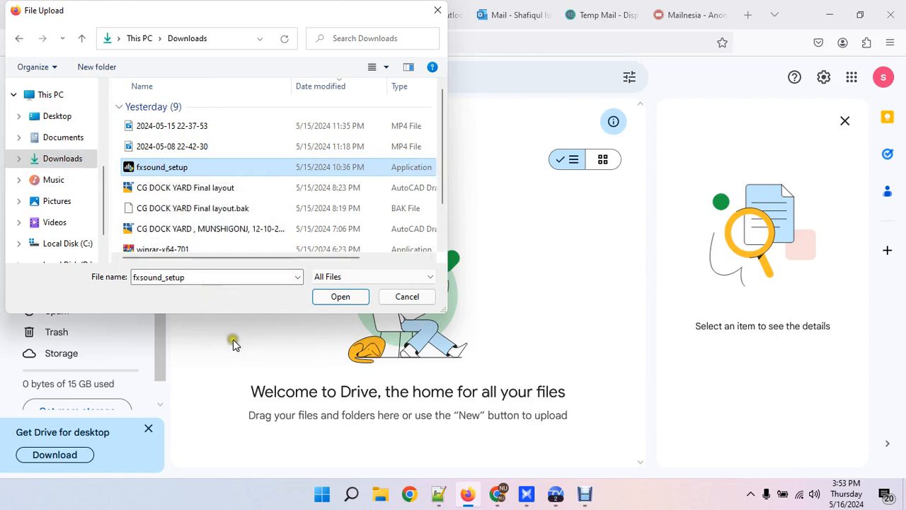
Upload fxsound_setup.exe to Drive and reload until it appears among suggested files
left_click(338, 300)
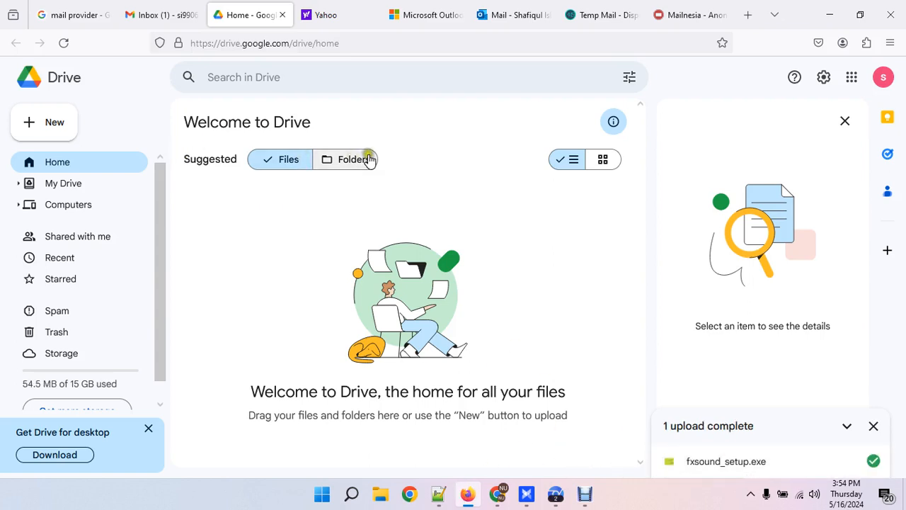
left_click(346, 160)
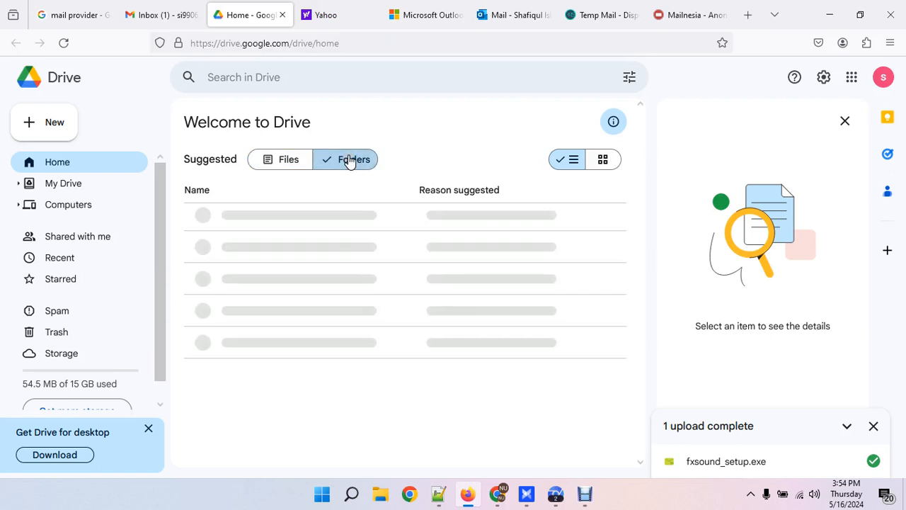
left_click(286, 162)
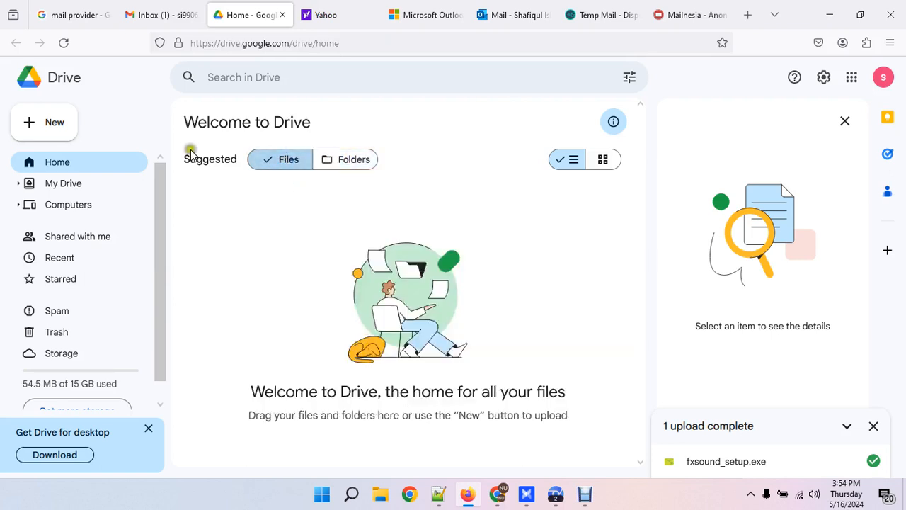
left_click(63, 43)
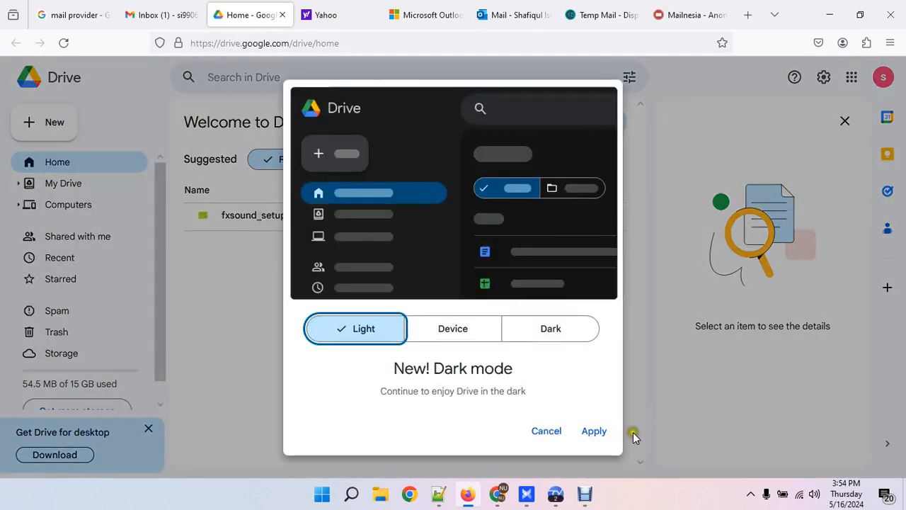
Dismiss the dark mode prompt and open sharing settings for fxsound_setup.exe
left_click(594, 433)
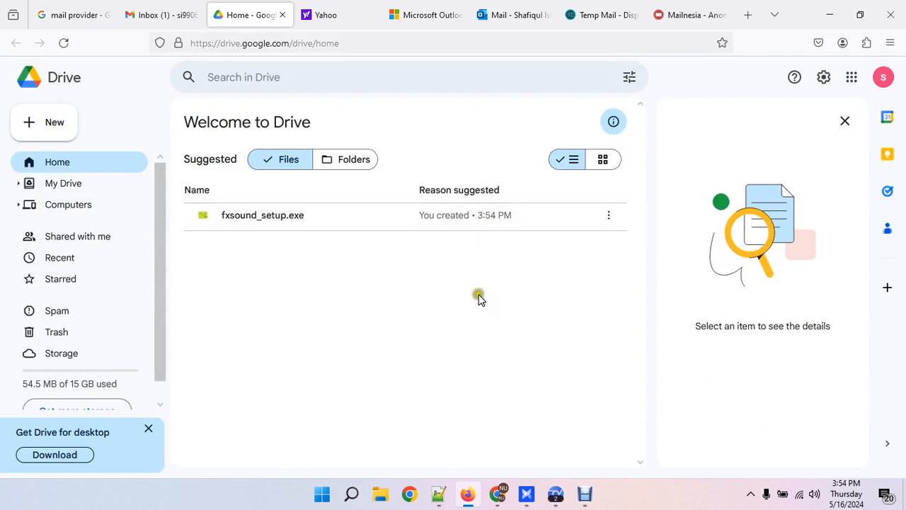
left_click(605, 216)
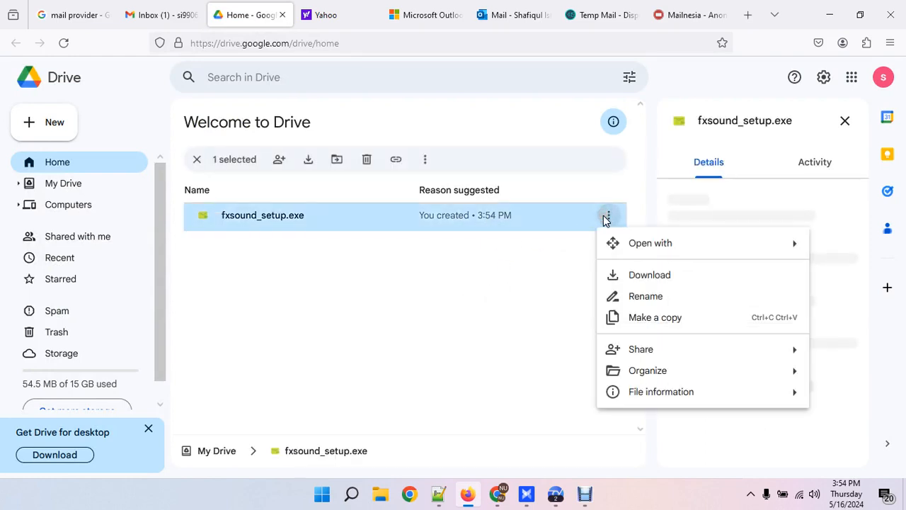
right_click(299, 215)
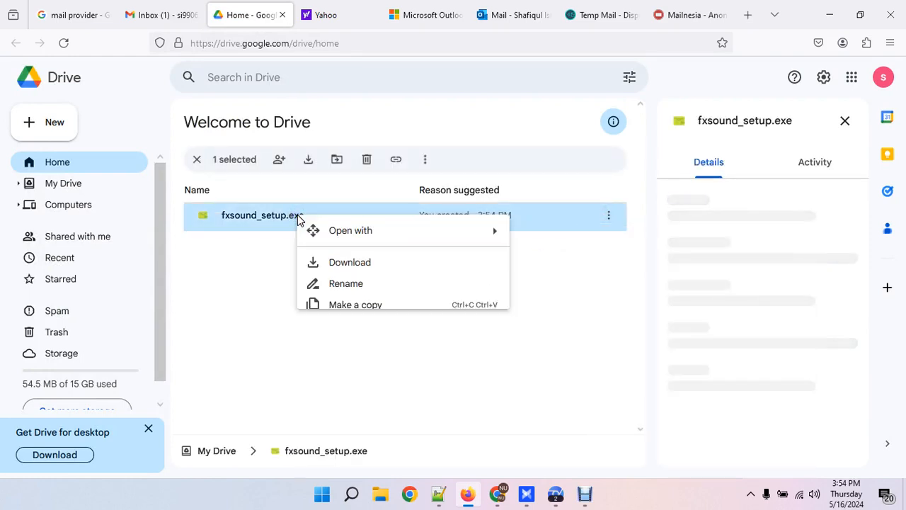
left_click(297, 215)
right_click(299, 218)
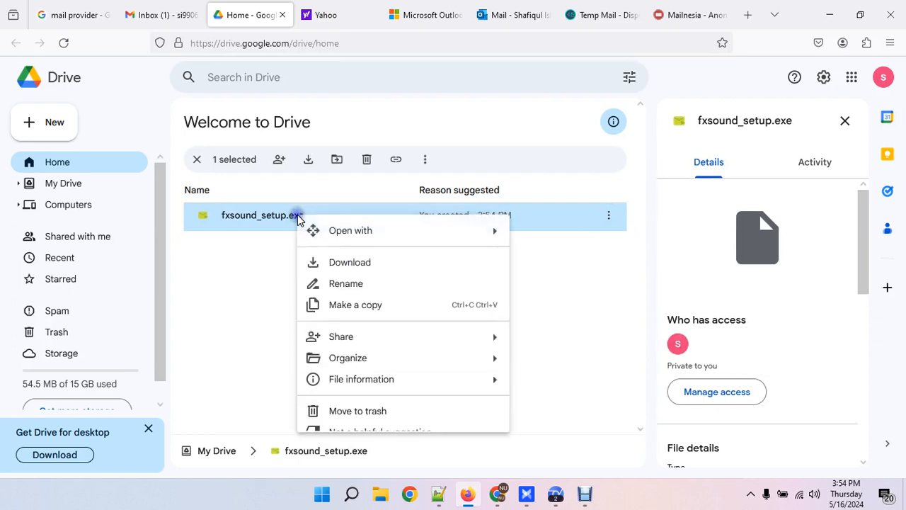
mouse_move(362, 336)
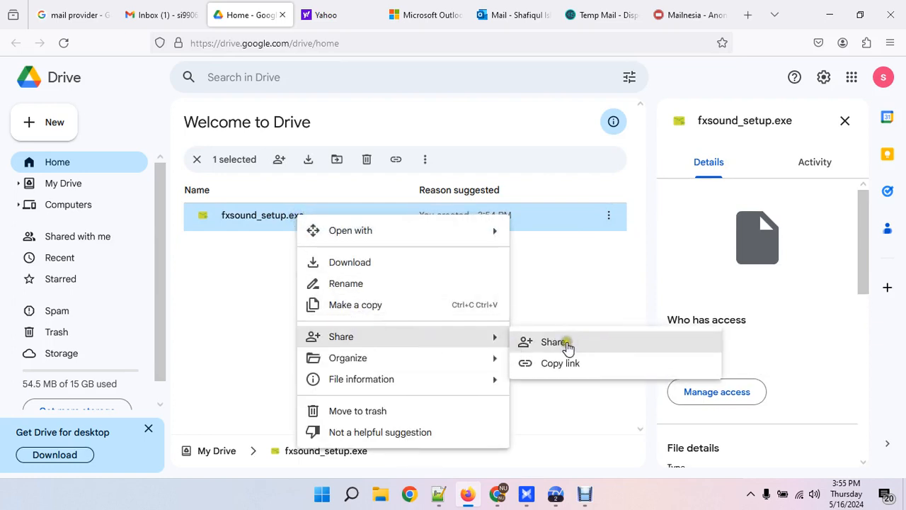
left_click(568, 346)
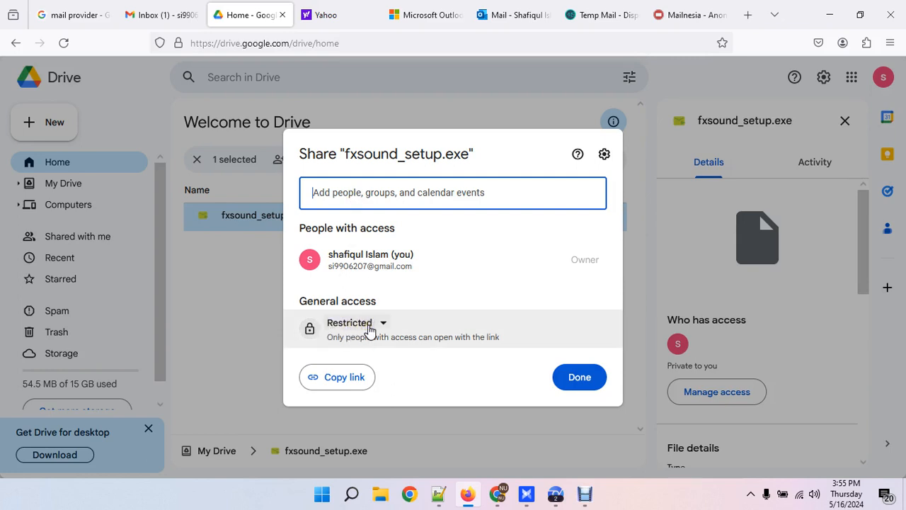
Set general access to 'Anyone with the link', copy the link, and return to the Gmail draft
left_click(369, 325)
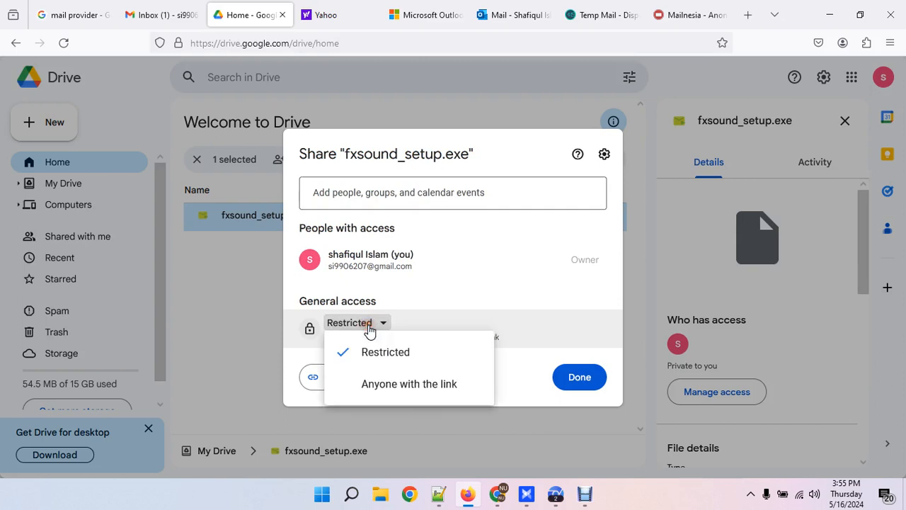
left_click(449, 388)
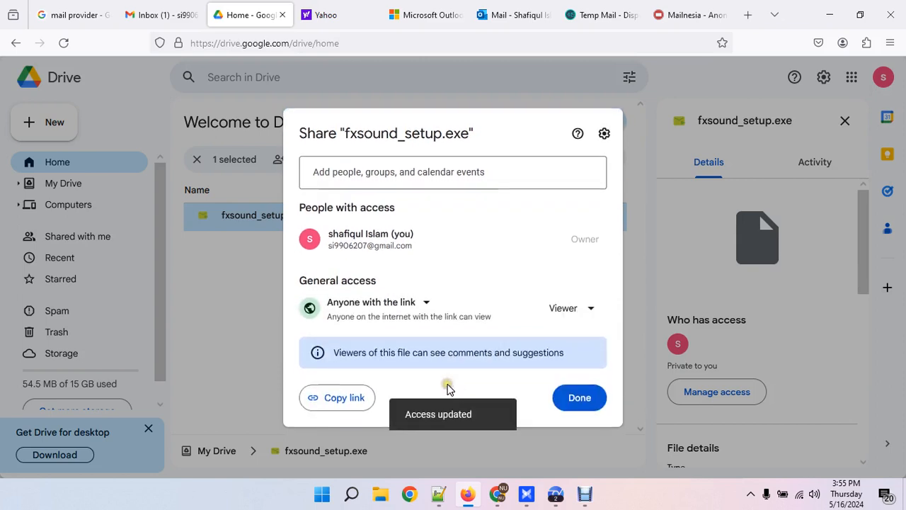
left_click(345, 398)
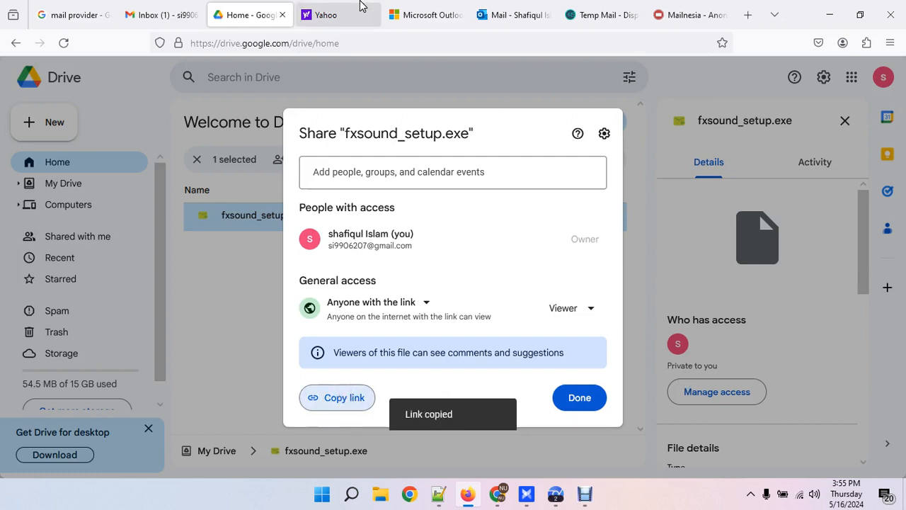
left_click(170, 13)
left_click(561, 267)
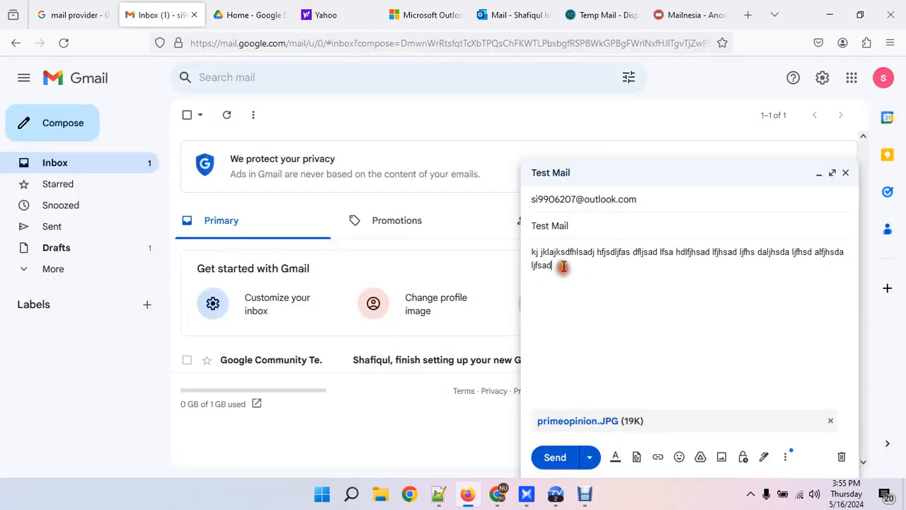
Paste the fxsound_setup.exe Drive link on a new body line and send Test Mail
key("Return")
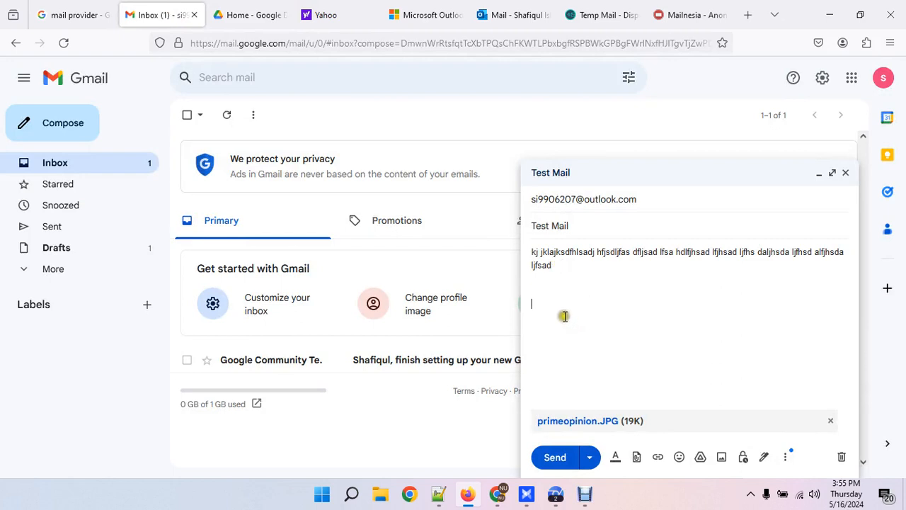
key("ctrl+v")
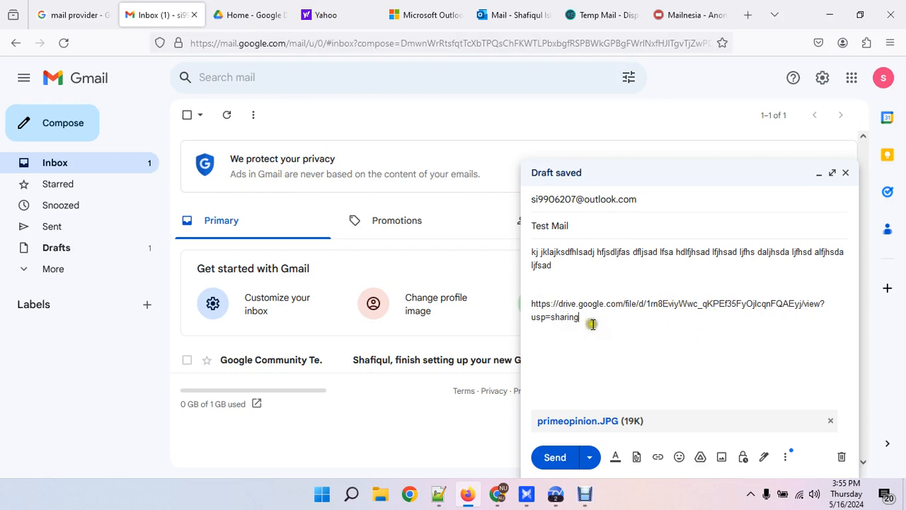
left_click(557, 457)
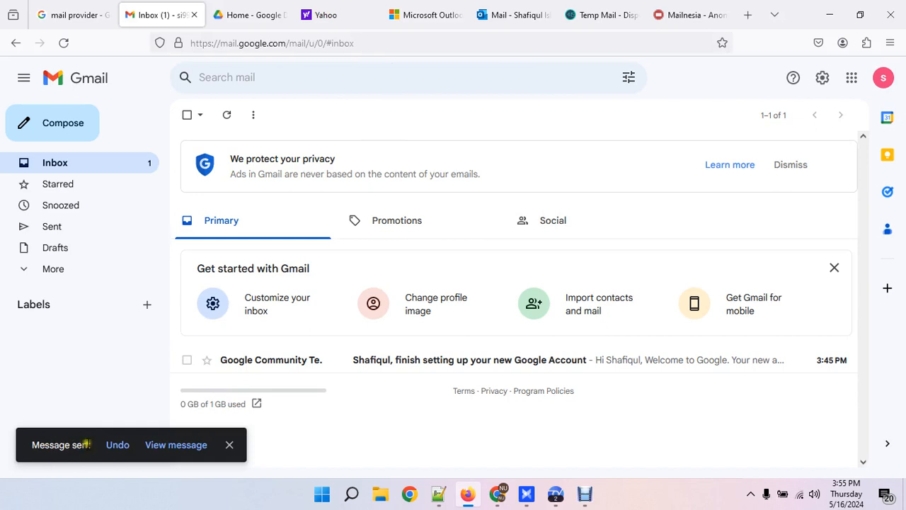
Check Gmail's Sent and Drafts folders, then switch to the Outlook mail inbox tab
left_click(67, 226)
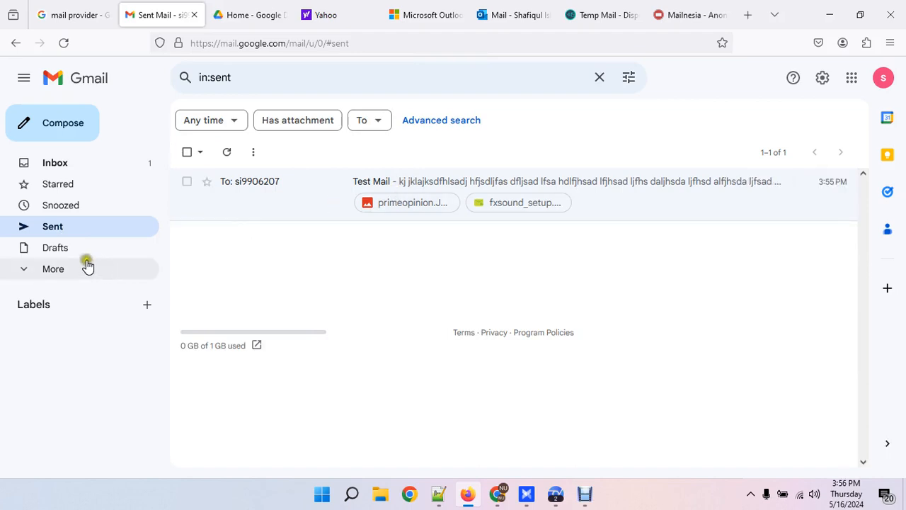
left_click(57, 247)
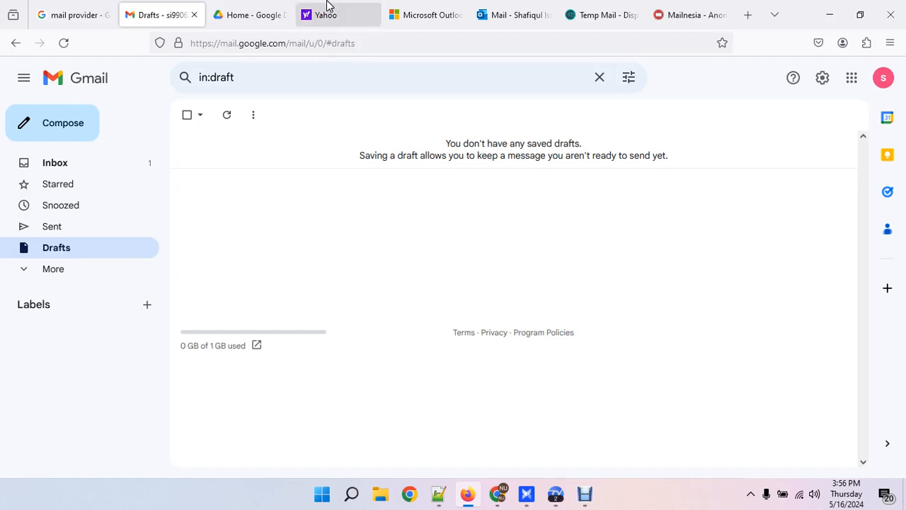
left_click(408, 14)
left_click(494, 15)
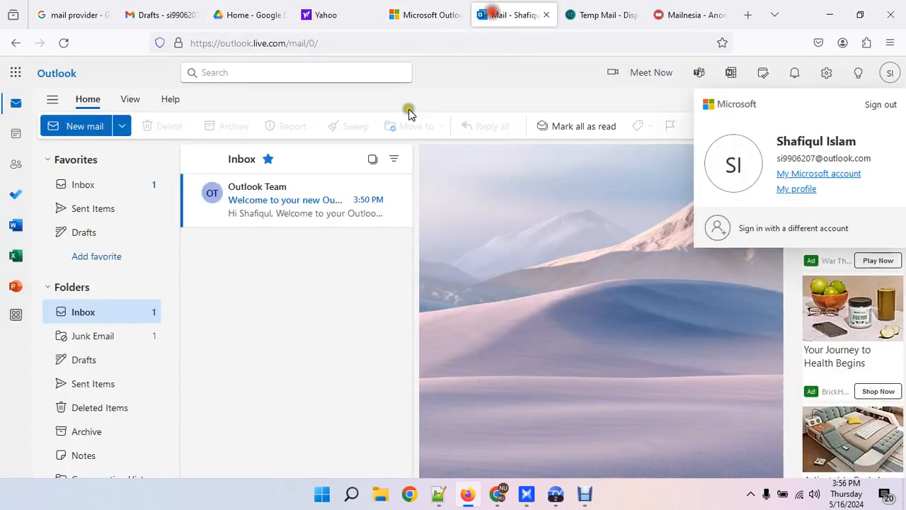
Start a new Outlook message and visit its recipient, subject and body fields
left_click(85, 128)
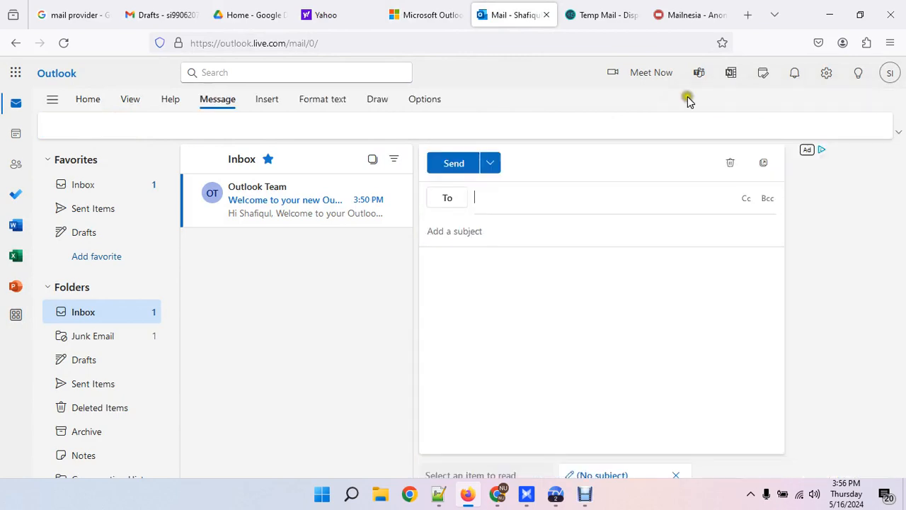
left_click(498, 196)
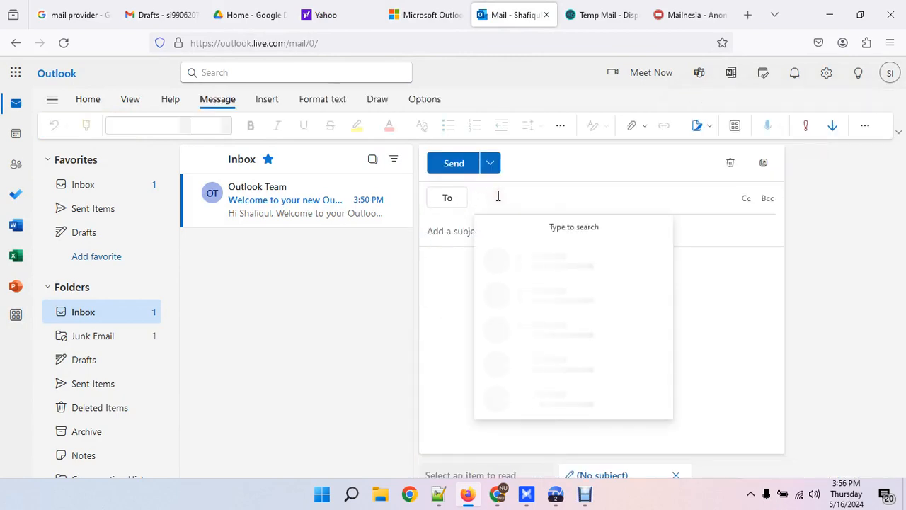
left_click(443, 232)
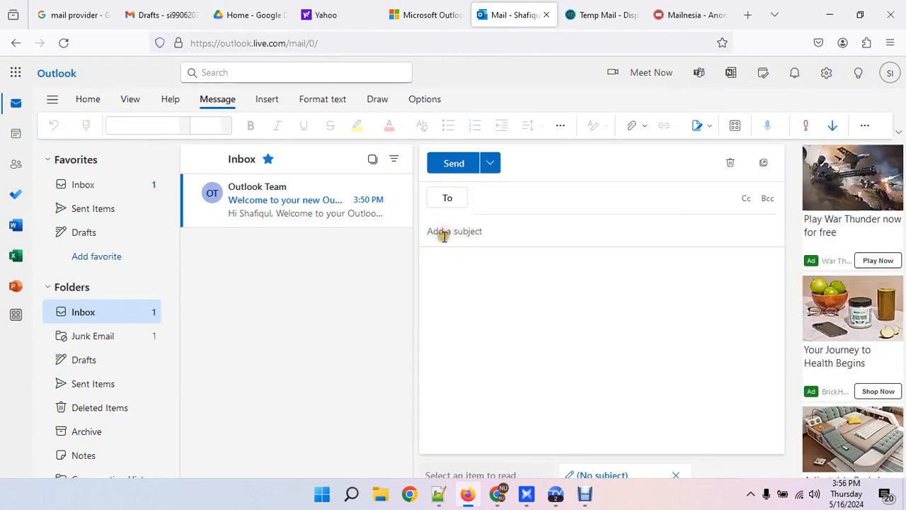
left_click(474, 267)
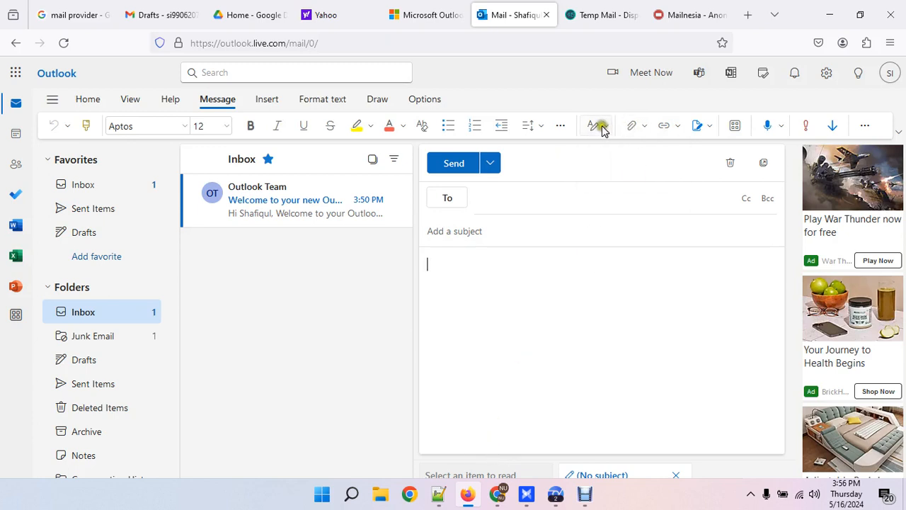
Attach primeopinion.JPG from the Pictures folder to the new Outlook message
left_click(633, 126)
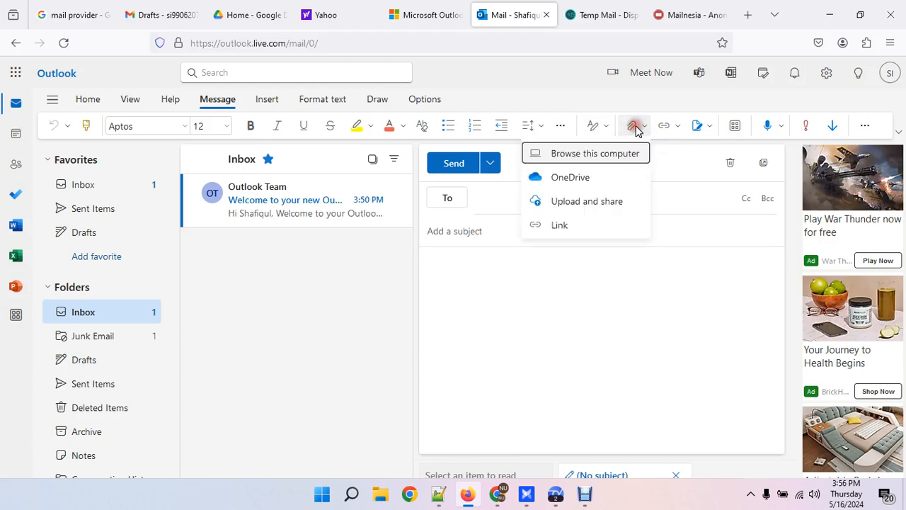
left_click(665, 126)
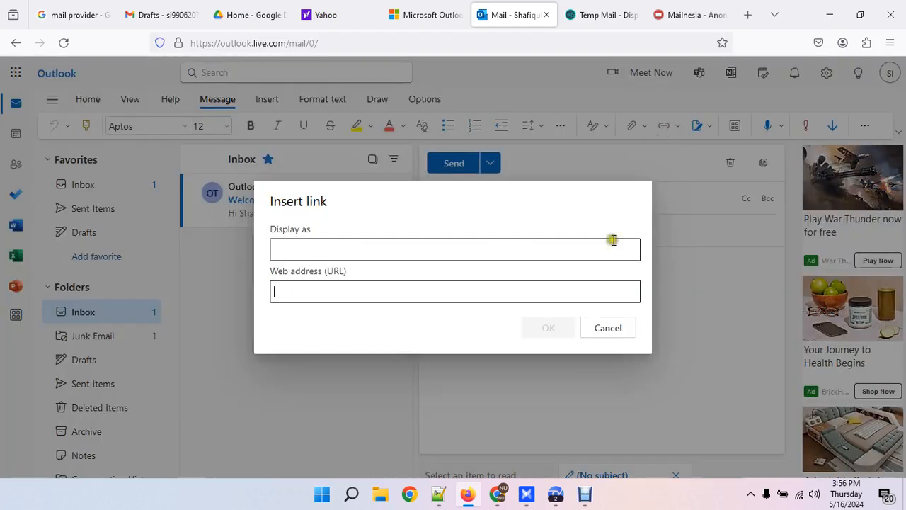
left_click(617, 330)
left_click(632, 126)
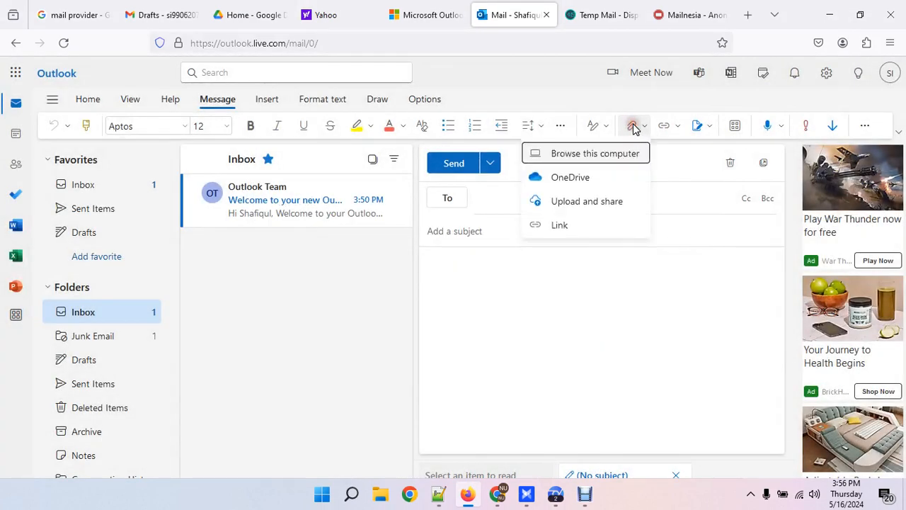
left_click(621, 154)
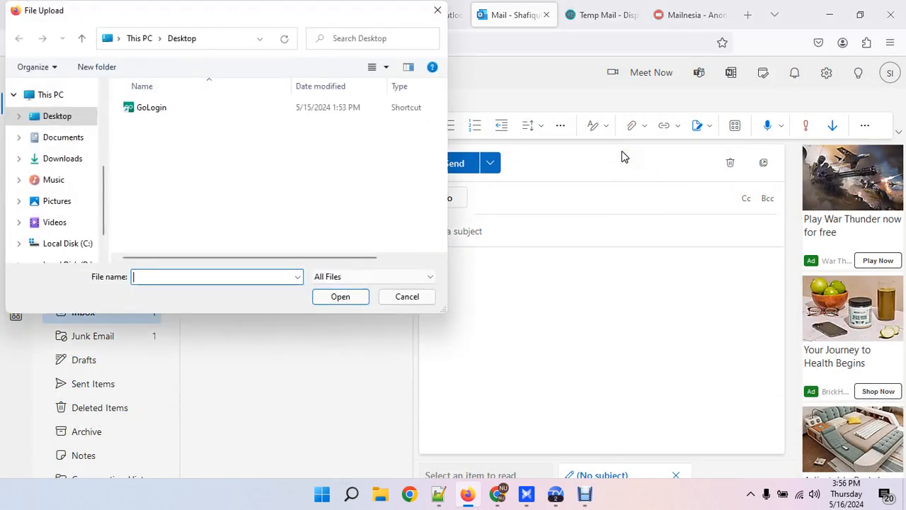
left_click(57, 201)
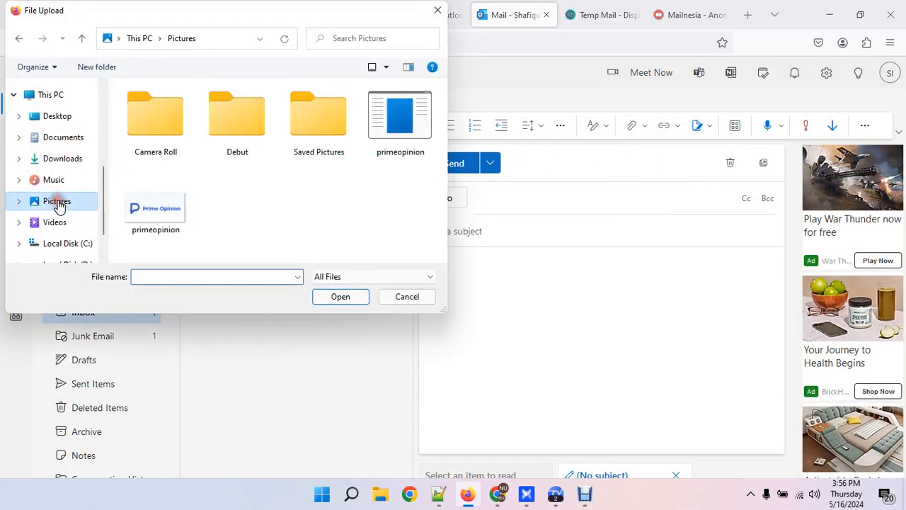
left_click(136, 212)
left_click(334, 293)
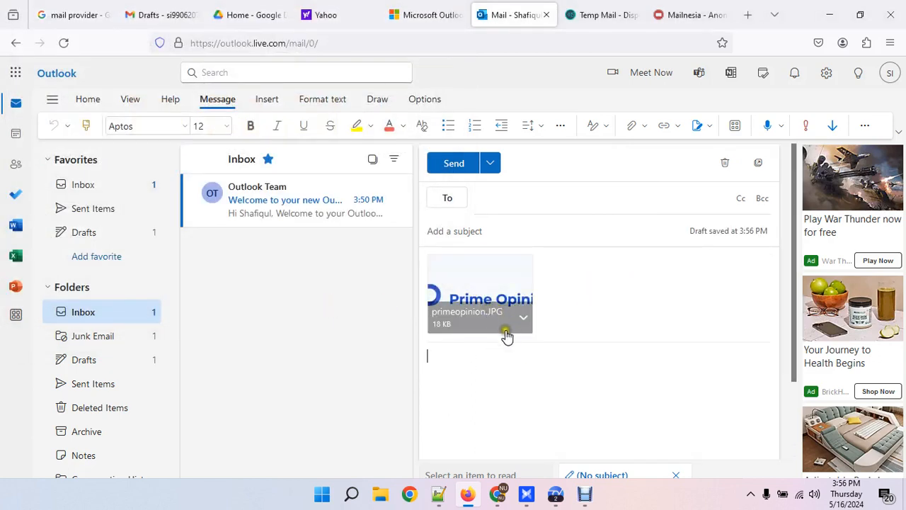
Paste into the To field, then copy the Gmail account's e-mail address from the Google account panel
left_click(518, 193)
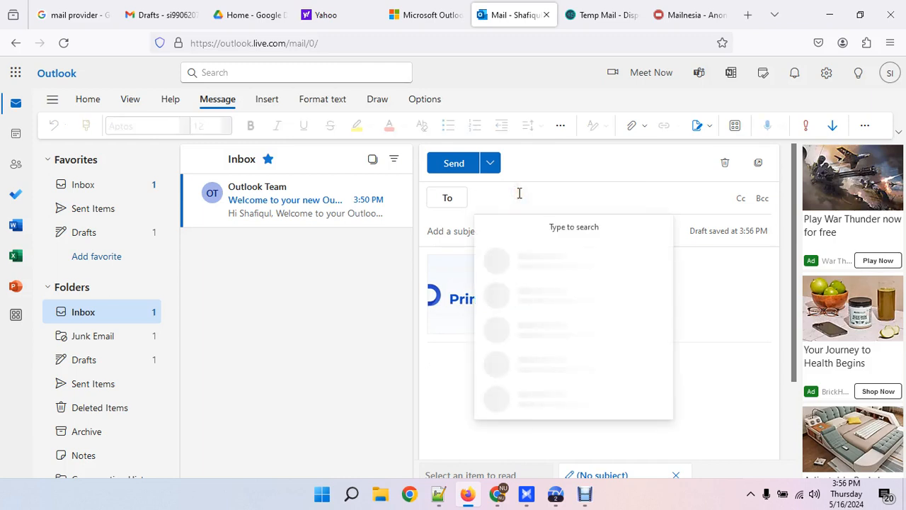
key("ctrl+v")
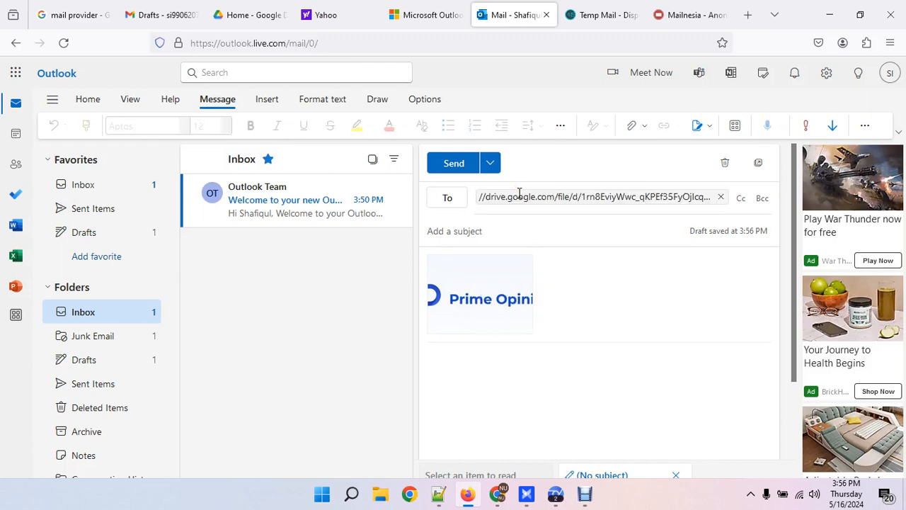
left_click(157, 17)
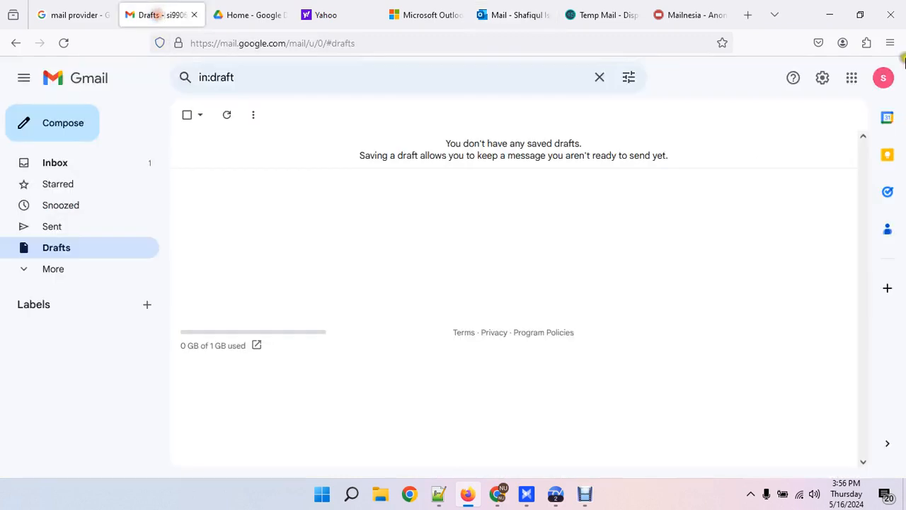
left_click(884, 78)
left_click_drag(814, 118, 654, 118)
key("ctrl+c")
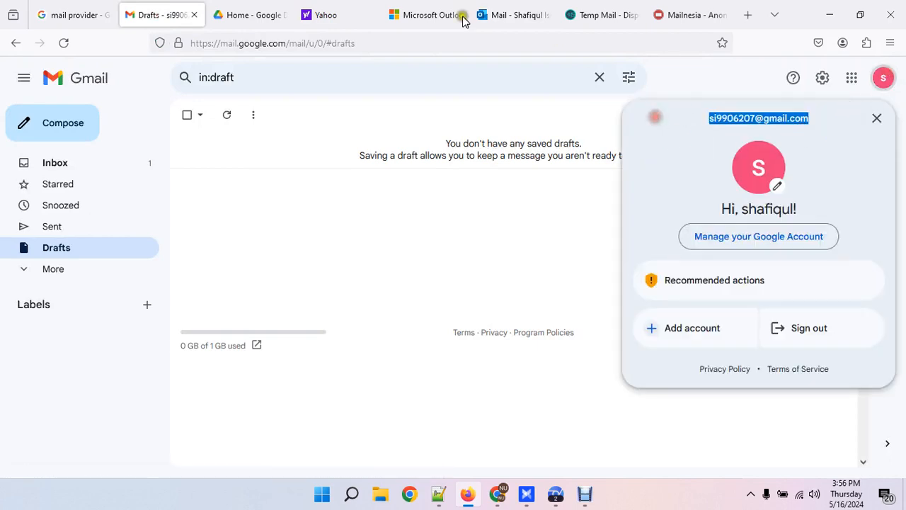
left_click(532, 14)
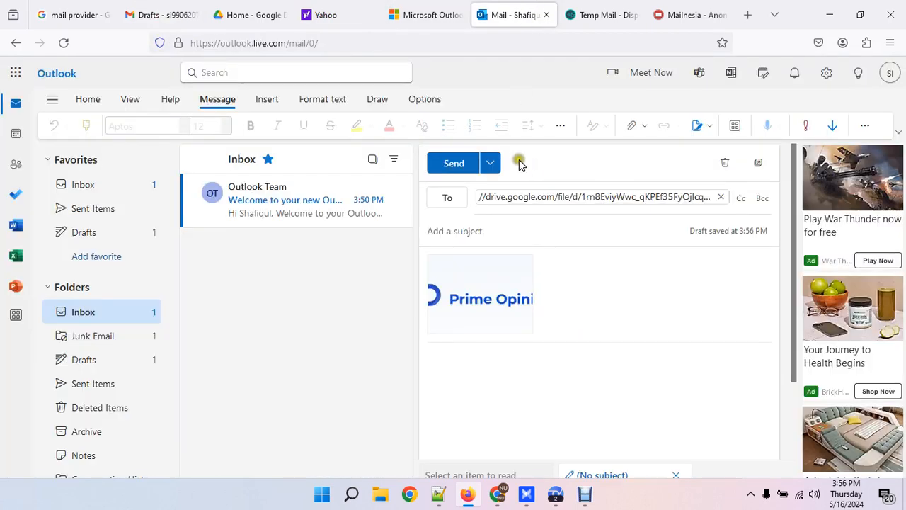
Replace the Drive-link recipient with the Gmail address, add subject 'sdfsdf' and send
left_click(566, 201)
key("BackSpace")
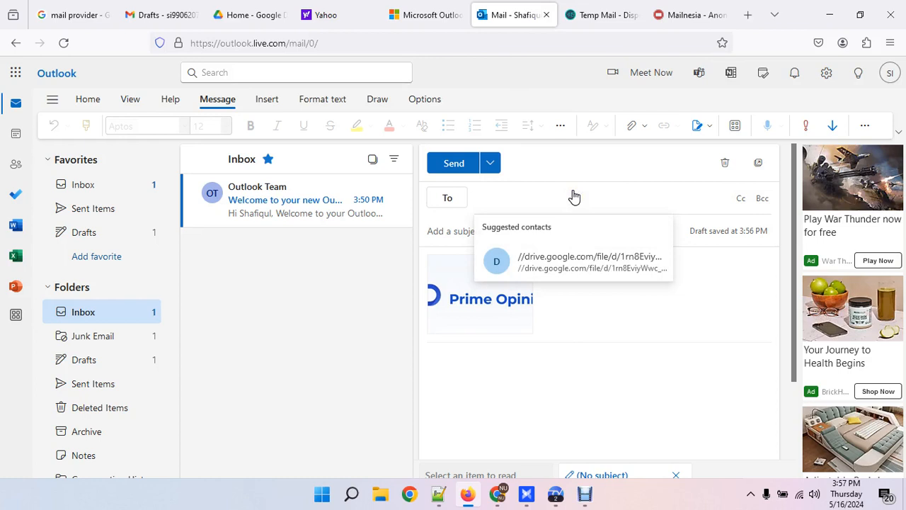
key("ctrl+v")
left_click(558, 233)
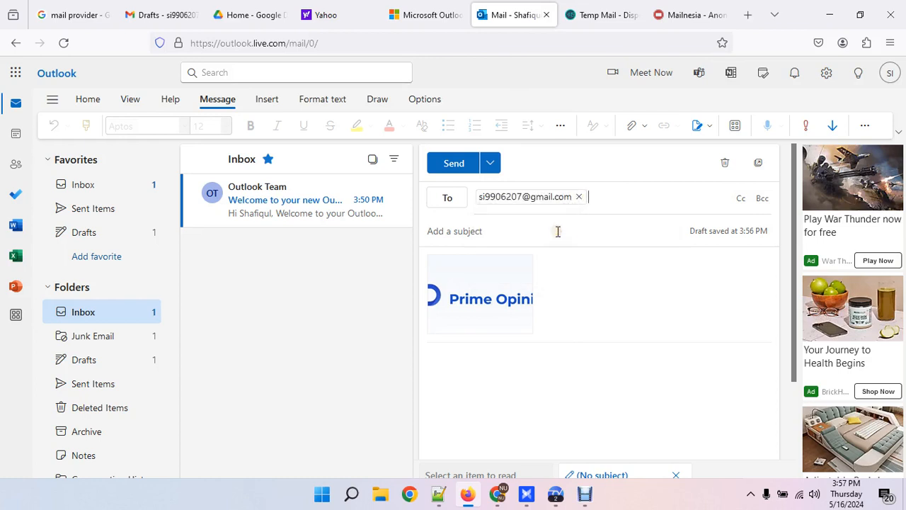
type("sdfsdf")
left_click(459, 162)
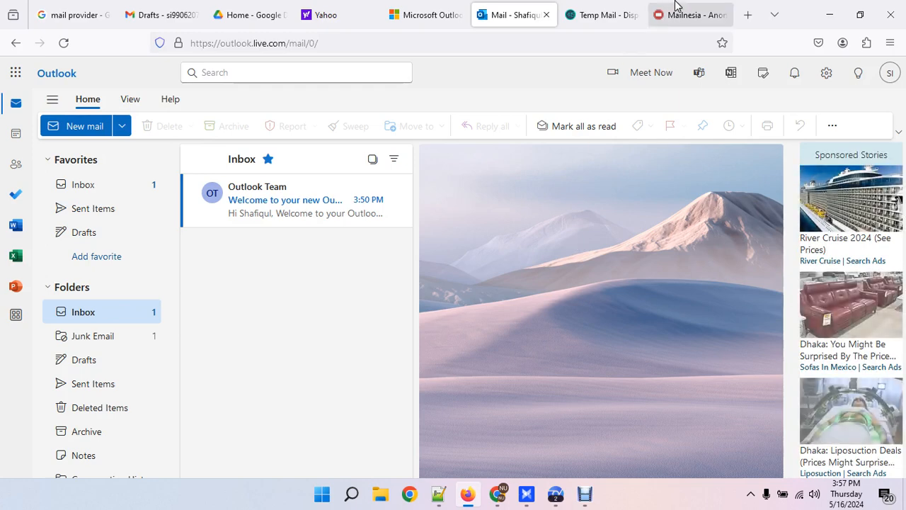
Select the generated temporary e-mail address on the Temp Mail page
left_click(600, 15)
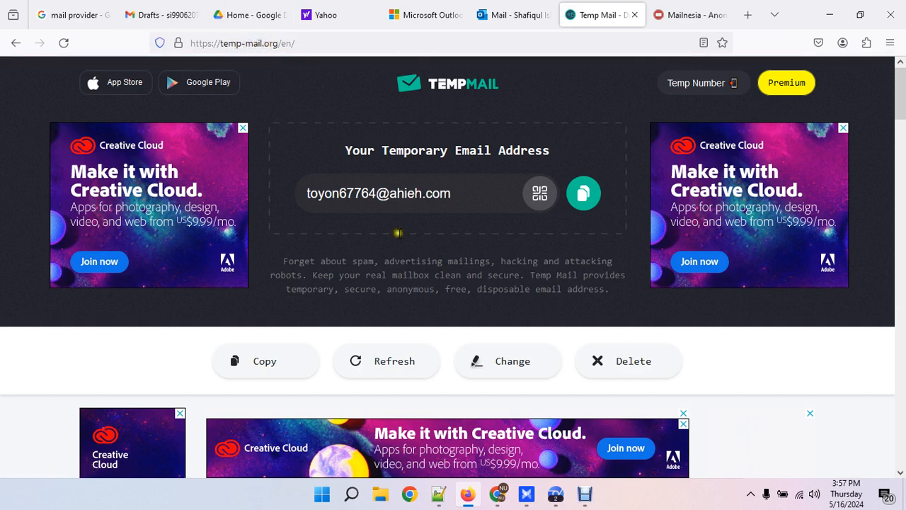
left_click_drag(318, 208, 455, 190)
key("ctrl+c")
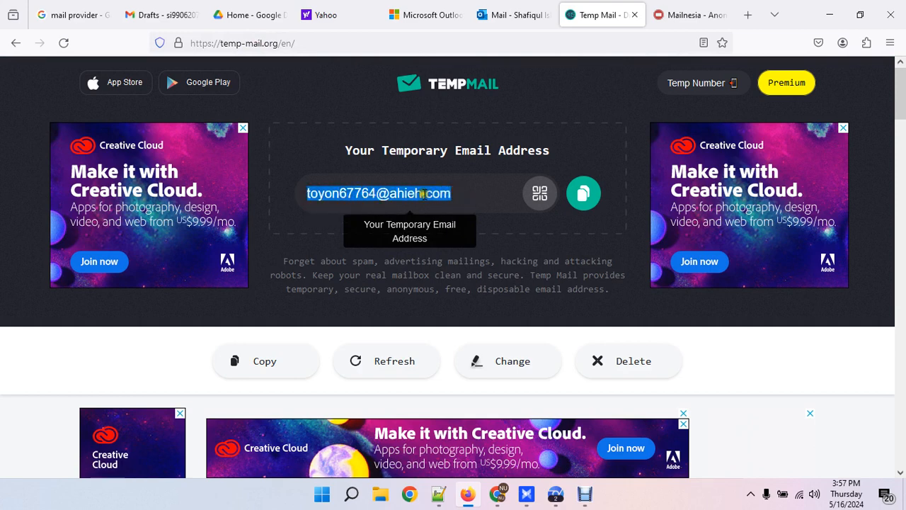
left_click(152, 9)
left_click(884, 78)
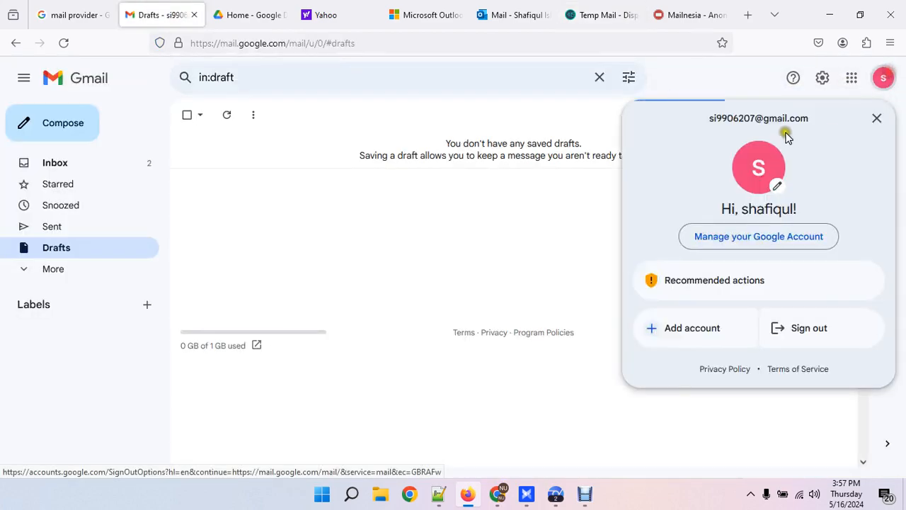
left_click(601, 14)
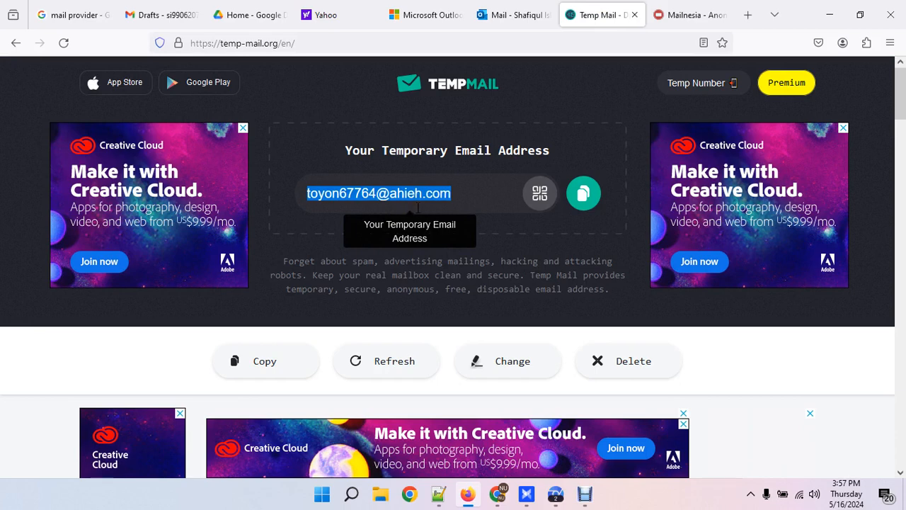
scroll(457, 338, "down", 1)
Compose a Gmail message to the temp address with subject 'dfgsdfgsdf' and placeholder body text
left_click(161, 13)
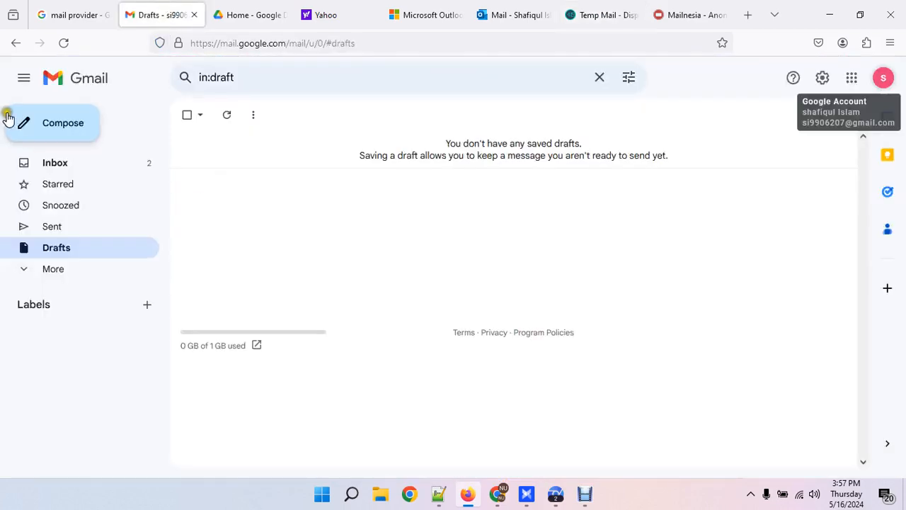
left_click(70, 126)
key("ctrl+v")
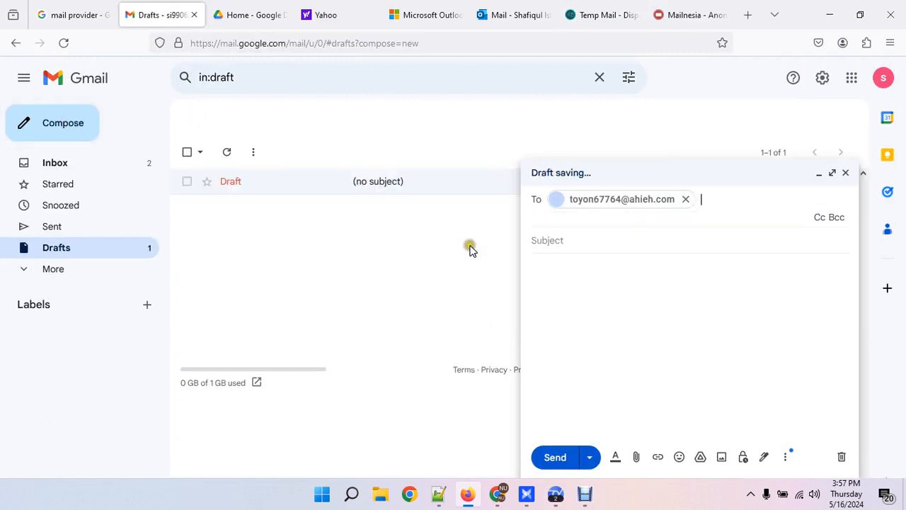
left_click(577, 241)
type("dfgsdfgsdf")
left_click(563, 309)
type("gsd")
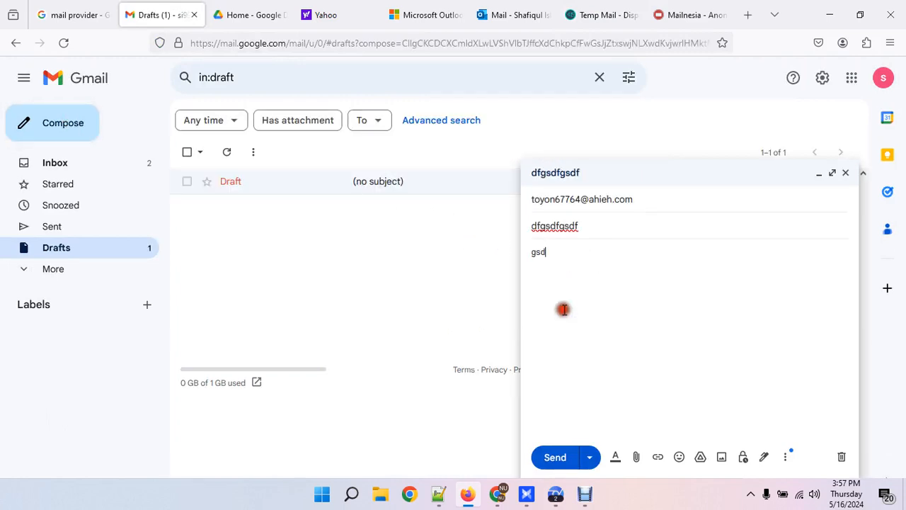
type("f gdfgsdf gsdf gdf")
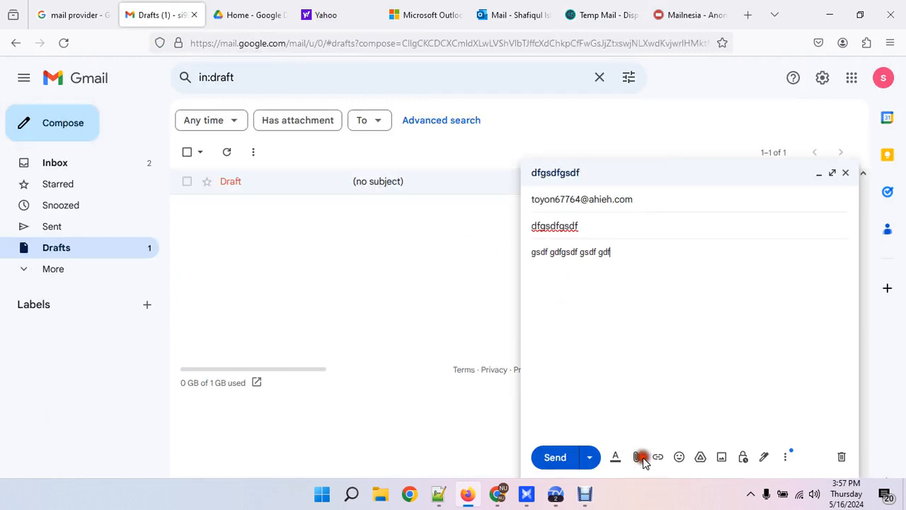
Attach primeopinion.JPG to the message and send it
left_click(641, 458)
double_click(170, 211)
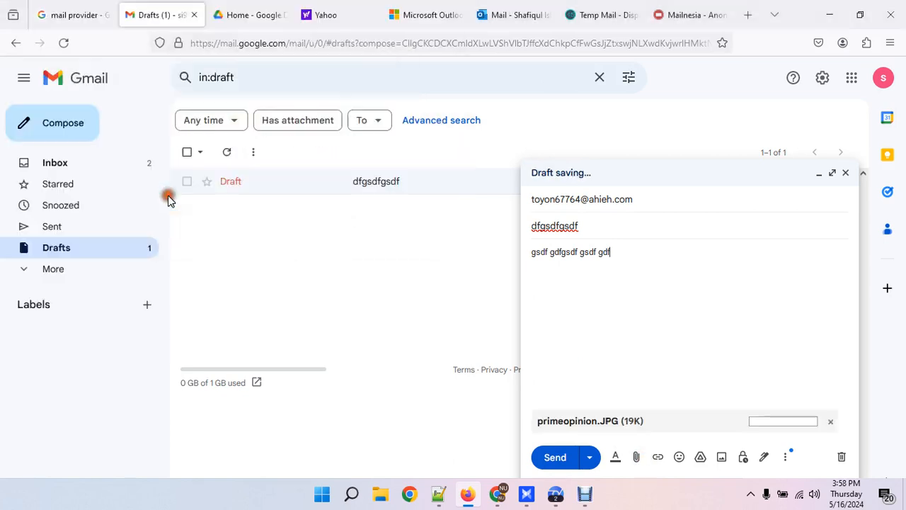
left_click(553, 457)
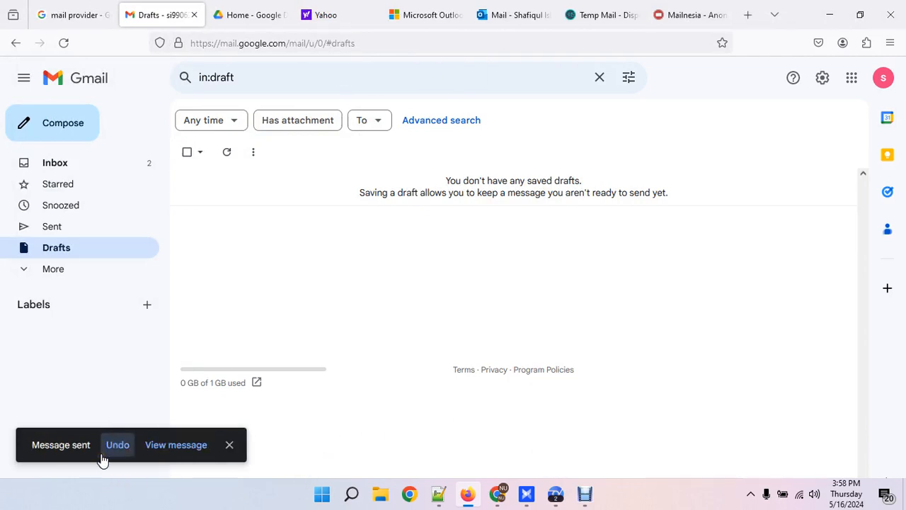
Refresh the Temp Mail inbox to look for the new message from Gmail
left_click(609, 15)
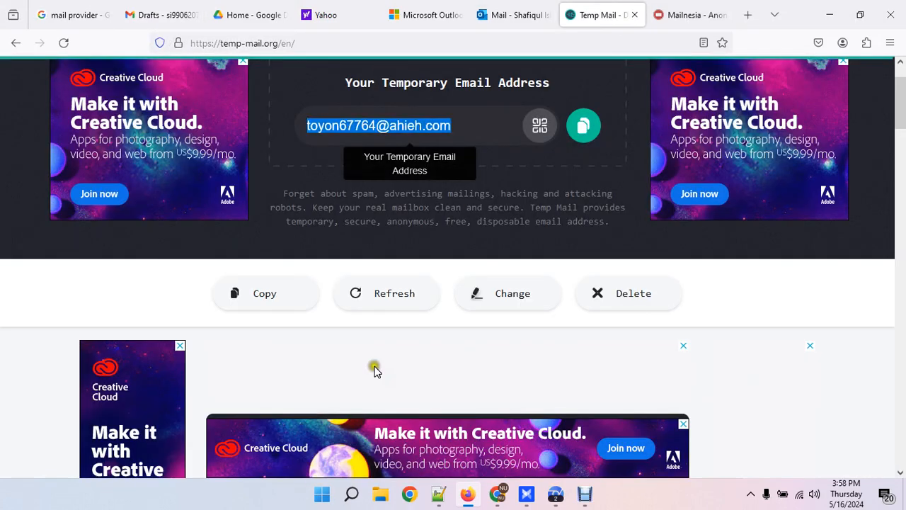
scroll(364, 335, "down", 3)
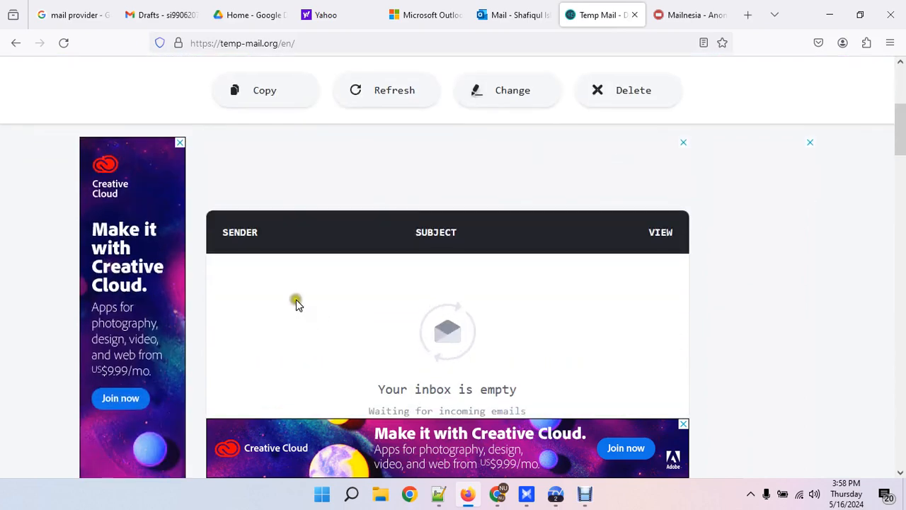
scroll(418, 330, "down", 1)
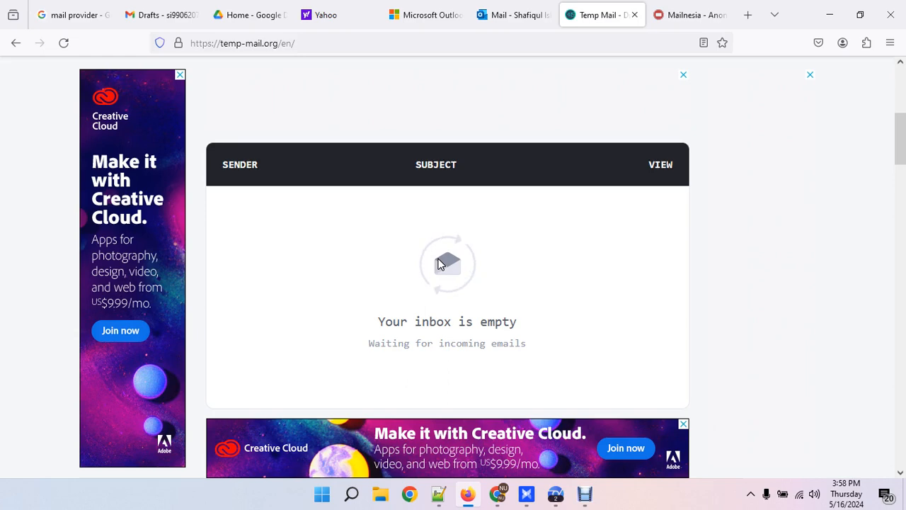
scroll(437, 264, "up", 2)
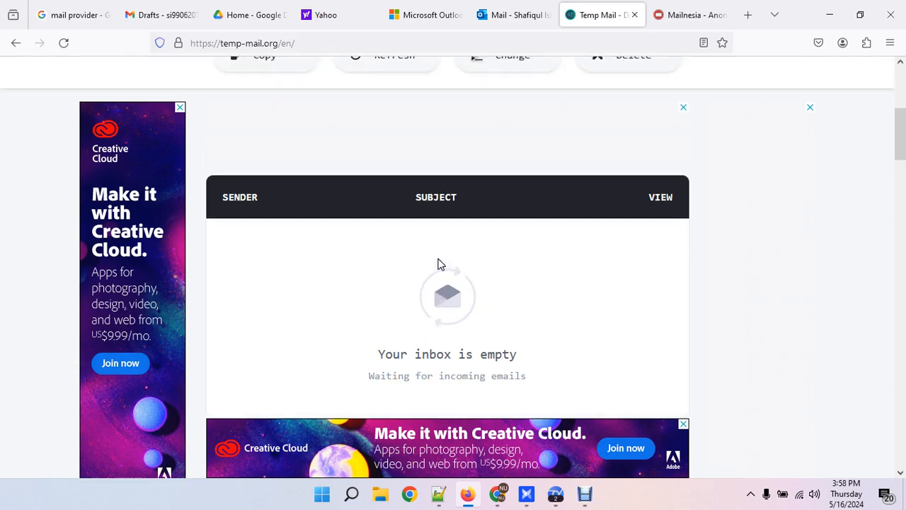
scroll(438, 264, "down", 1)
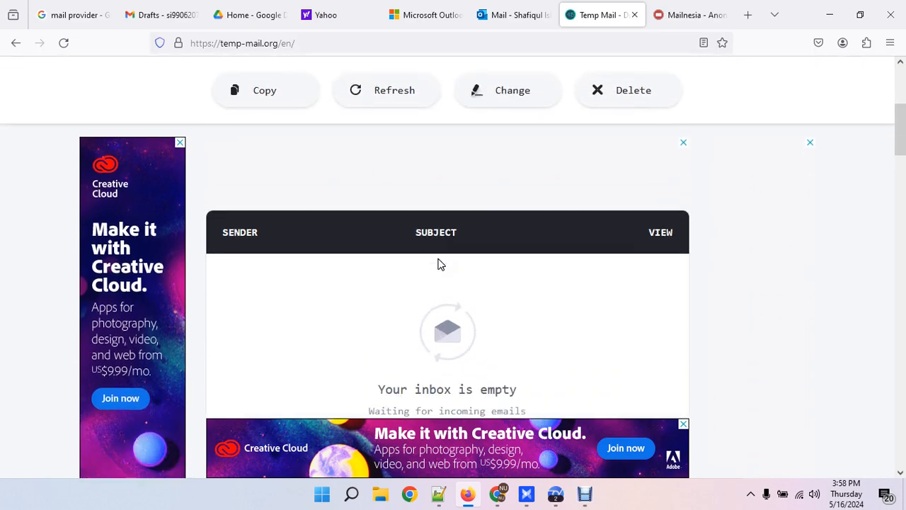
left_click(407, 96)
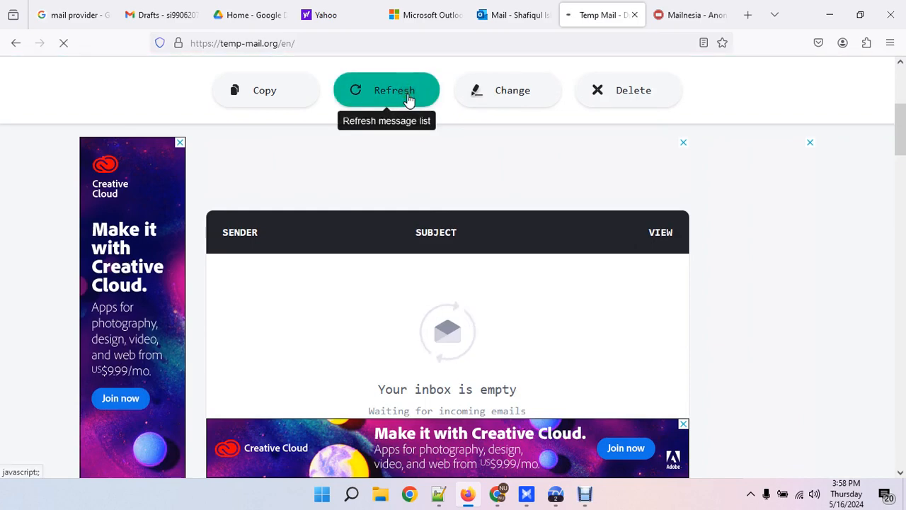
scroll(425, 354, "down", 5)
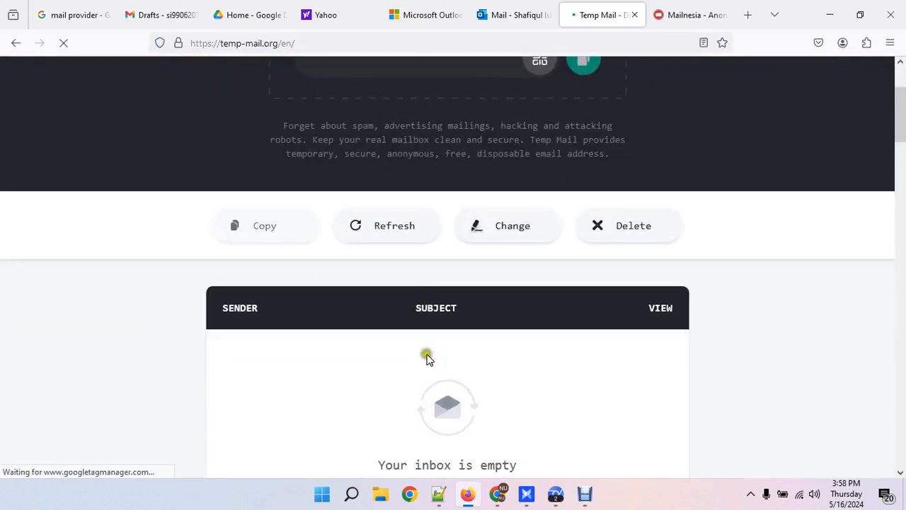
scroll(426, 359, "down", 5)
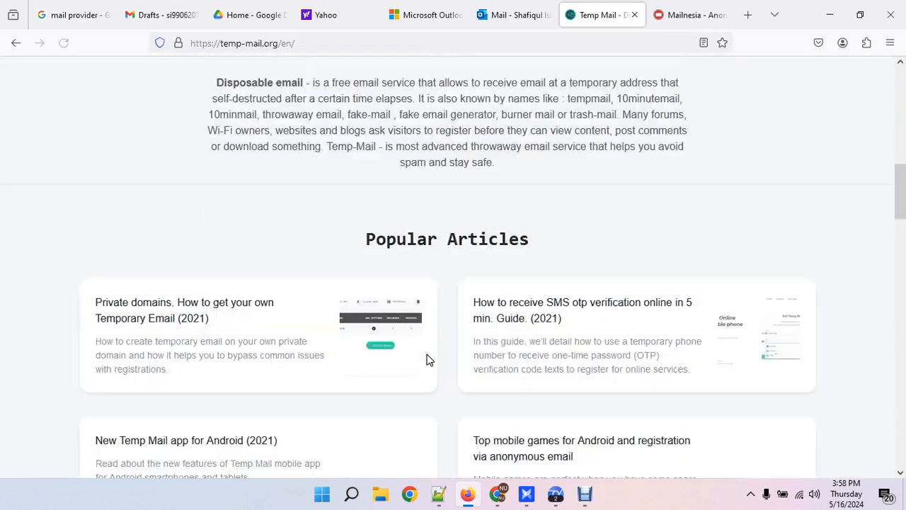
scroll(427, 359, "up", 2)
scroll(426, 359, "up", 4)
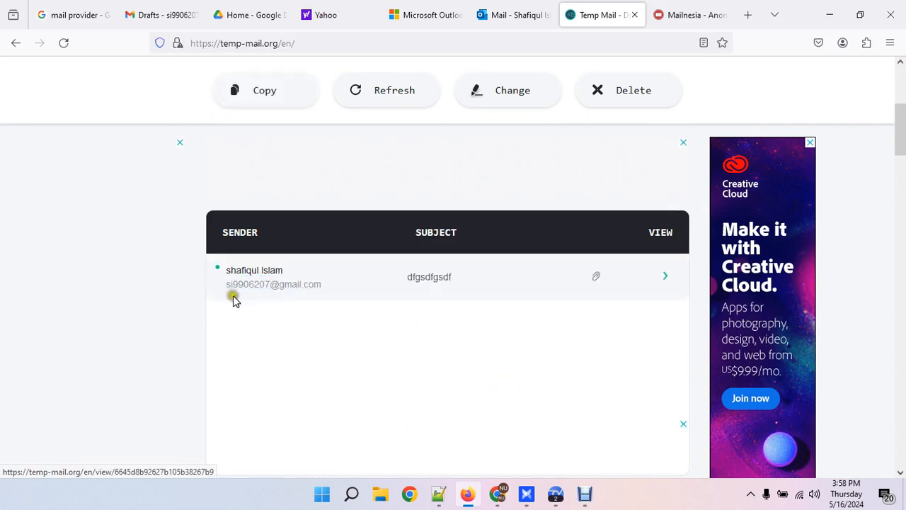
Open the 'dfgsdfgsdf' message from Gmail, read it, and go back to the inbox list
left_click(327, 291)
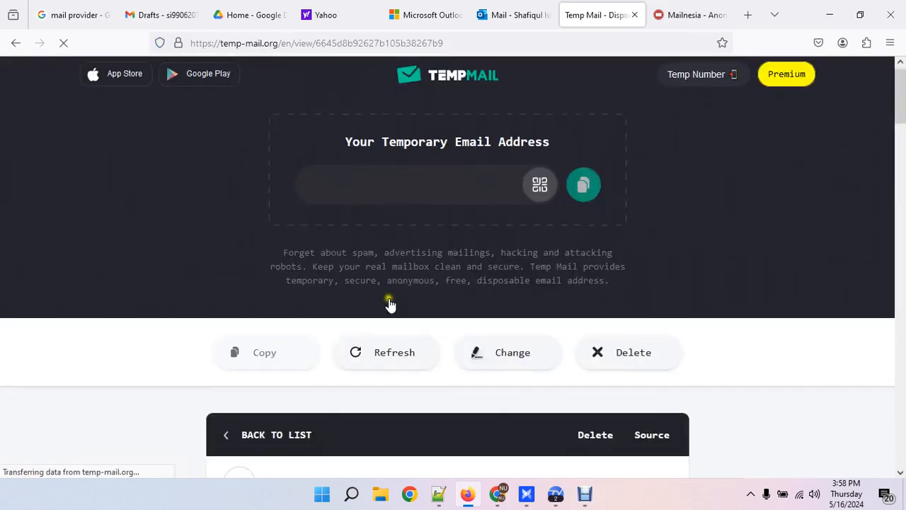
scroll(390, 305, "down", 5)
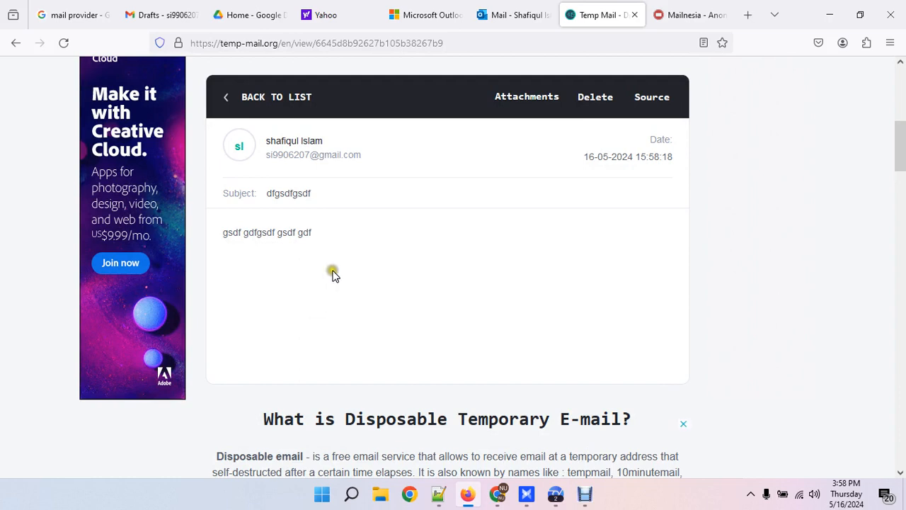
left_click(233, 96)
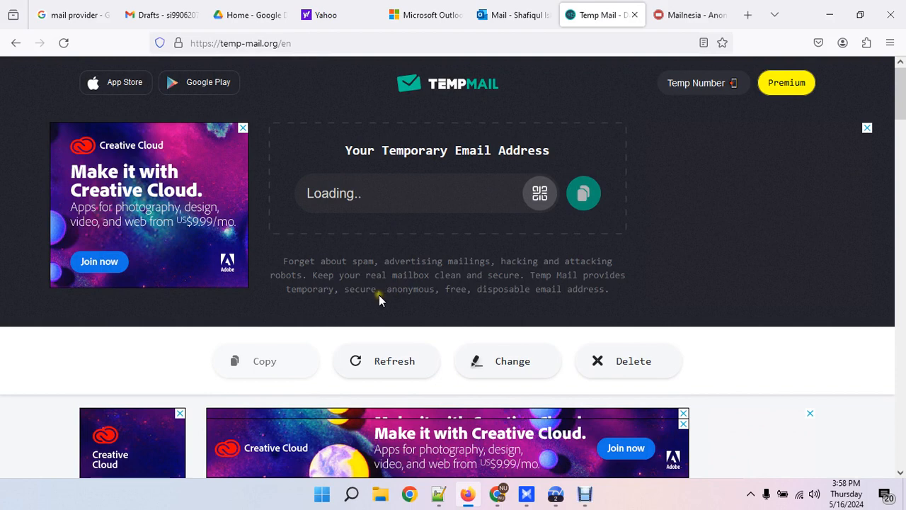
Select the temporary email address on the Temp Mail page, then go to the Mailnesia tab
left_click(172, 15)
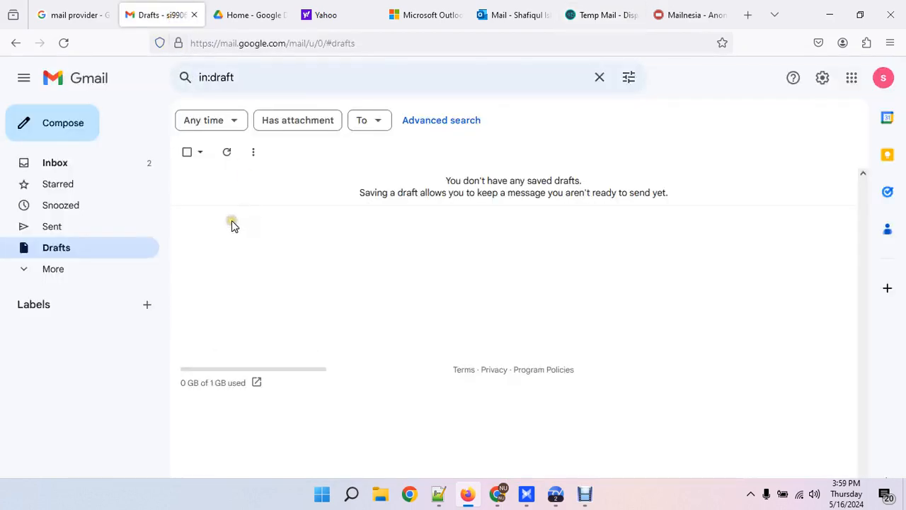
left_click(549, 13)
left_click(597, 10)
left_click_drag(306, 192, 469, 196)
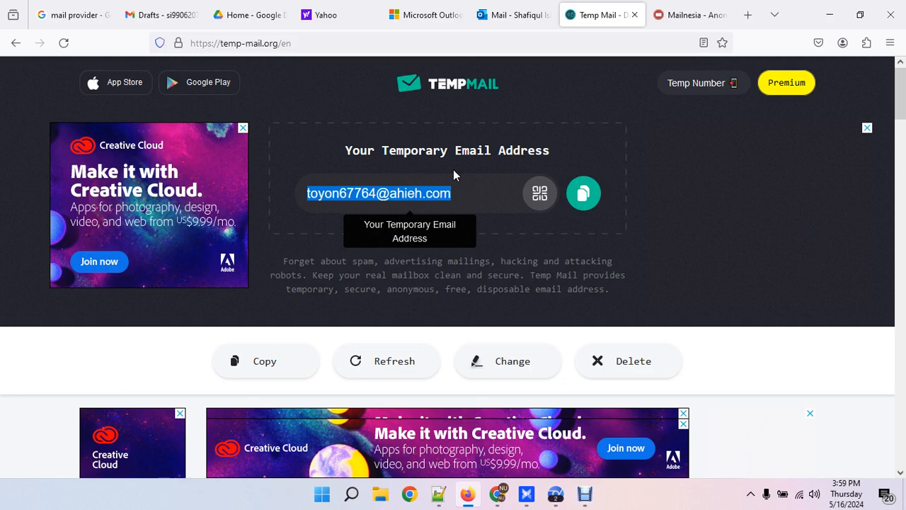
left_click(683, 12)
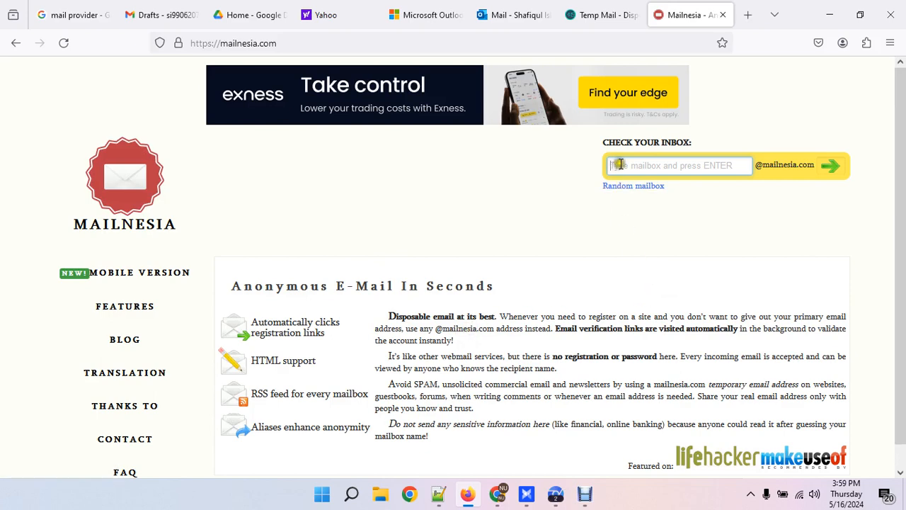
Open the Mailnesia mailbox for the user's chosen username and select the mailbox name in the heading
left_click(602, 10)
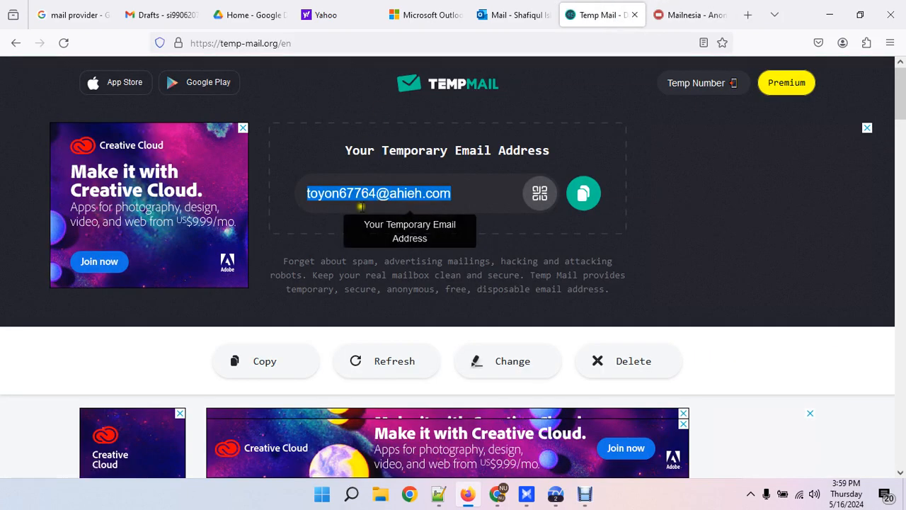
left_click(693, 11)
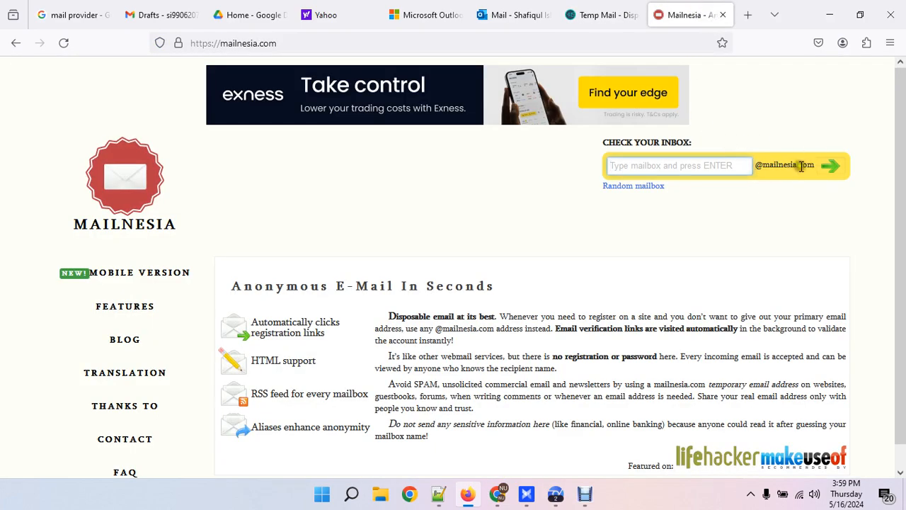
left_click(695, 165)
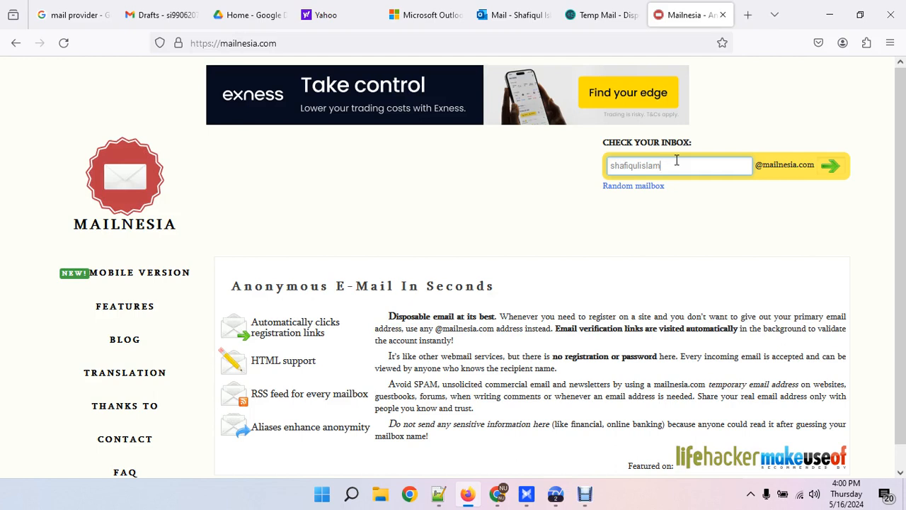
left_click(831, 172)
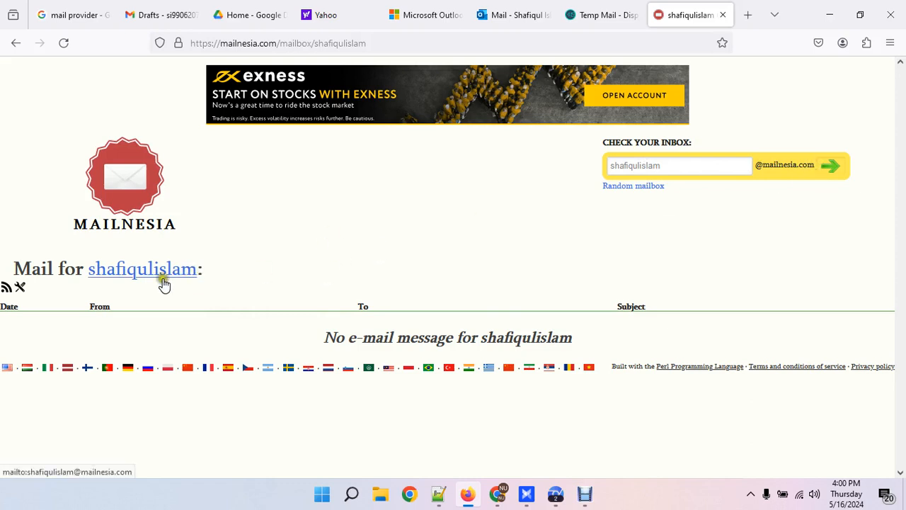
left_click_drag(85, 276, 195, 275)
key("ctrl+c")
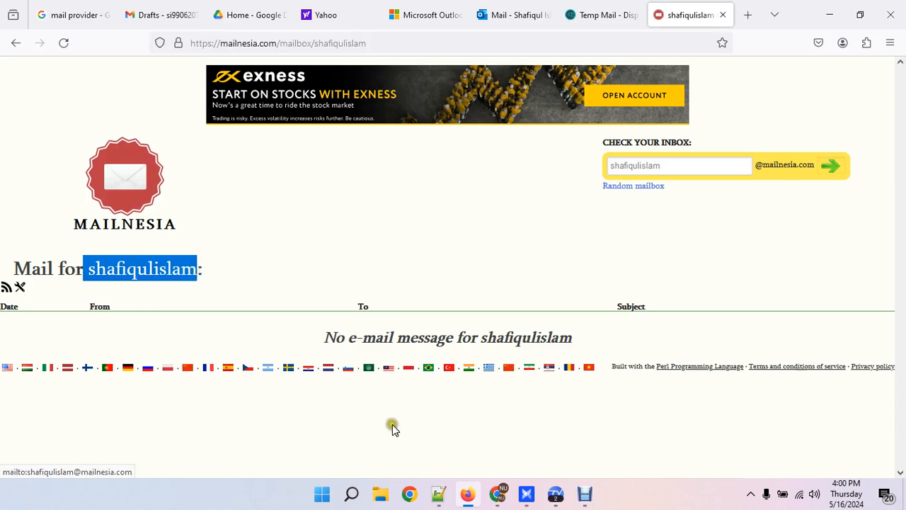
left_click(439, 493)
Paste the mailbox name onto a new line 9 in the notes and remove its leading space
left_click(256, 277)
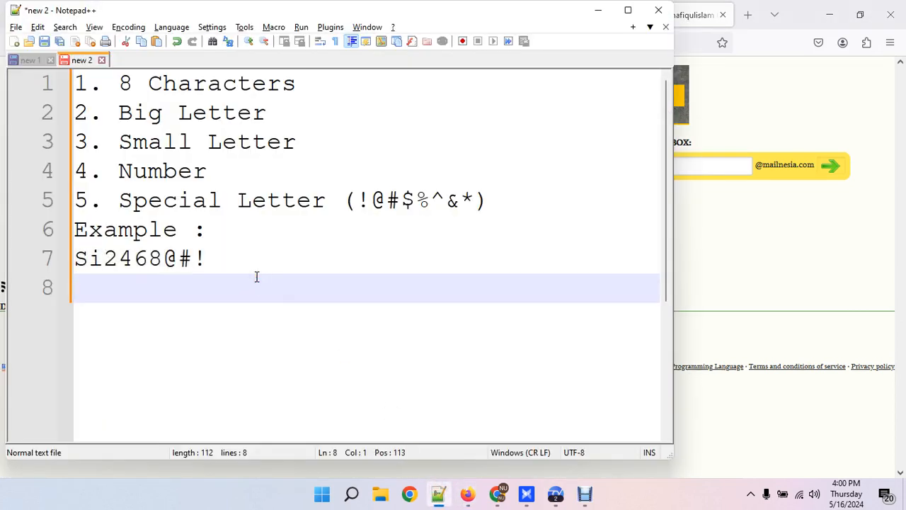
key("Return")
key("ctrl+v")
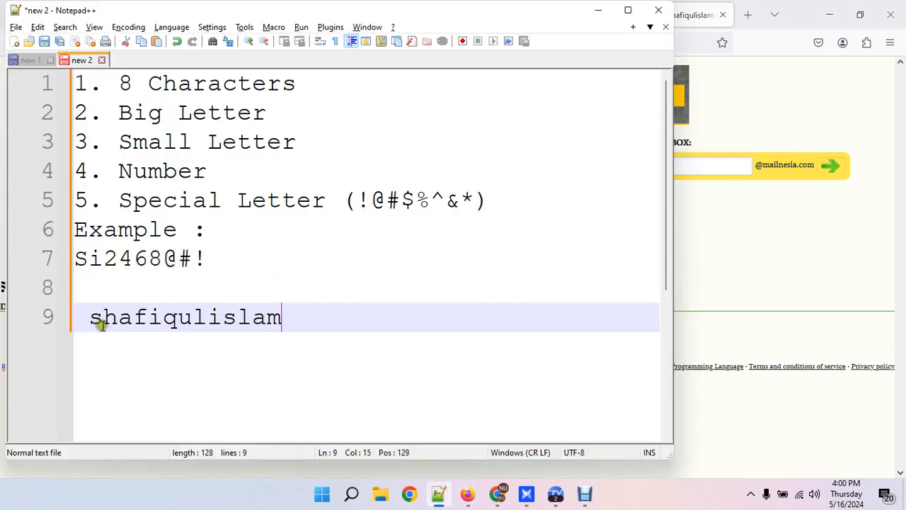
left_click(94, 320)
key("BackSpace")
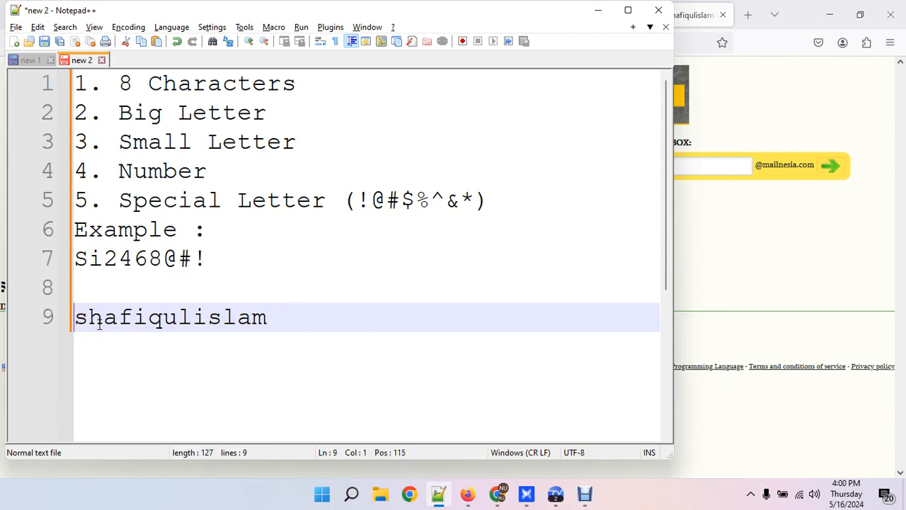
left_click(739, 119)
left_click(825, 166)
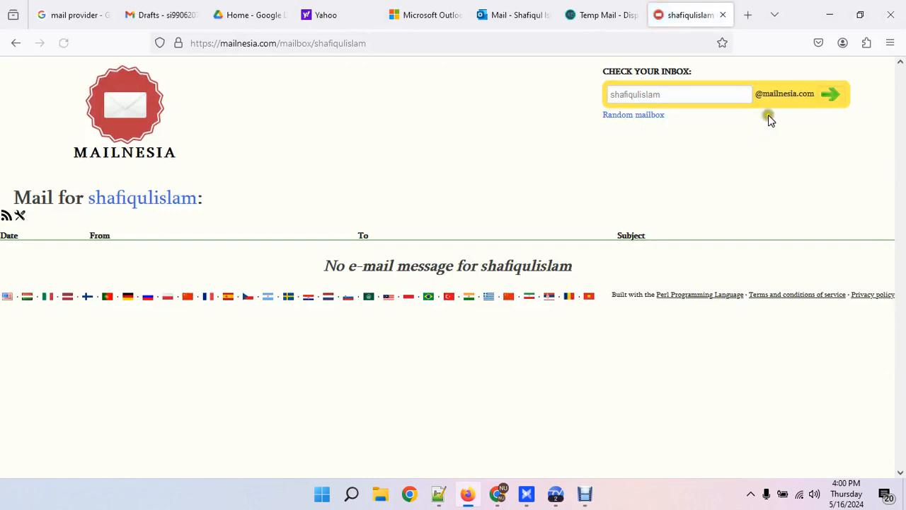
left_click_drag(814, 93, 755, 97)
key("ctrl+c")
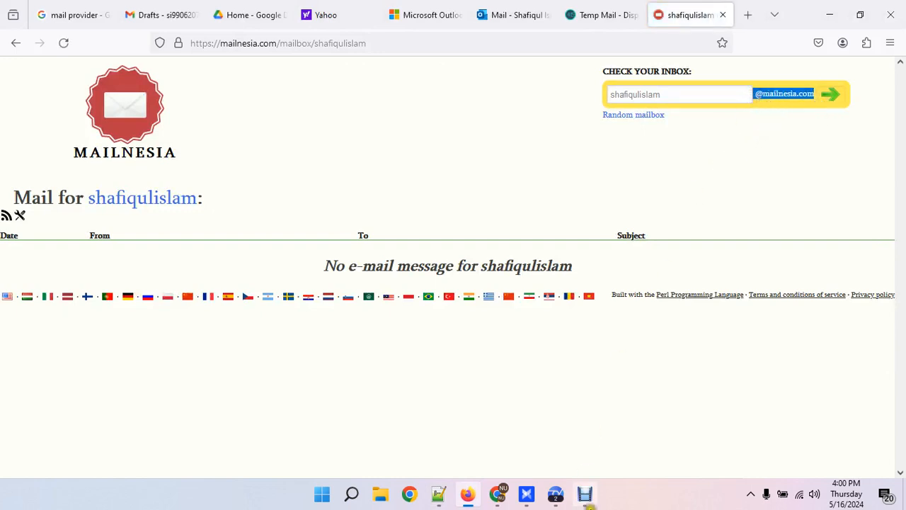
left_click(438, 493)
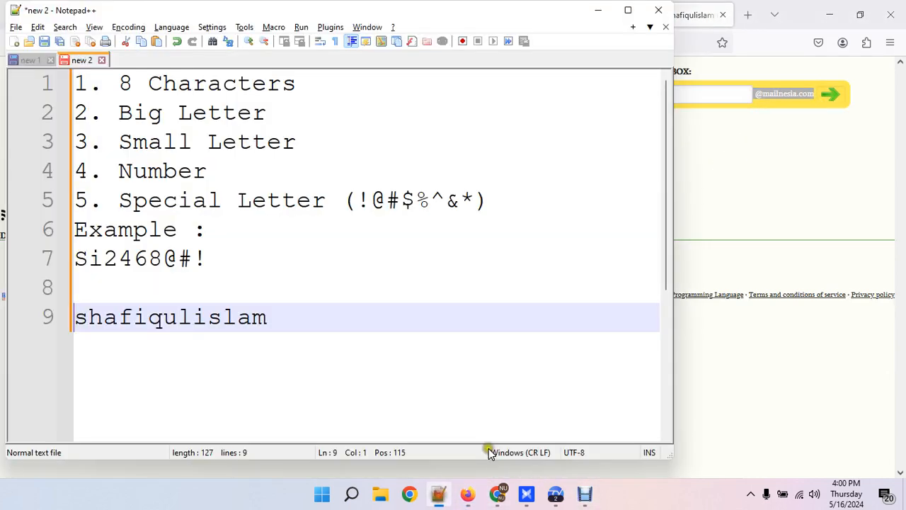
left_click(278, 317)
key("ctrl+v")
left_click(283, 318)
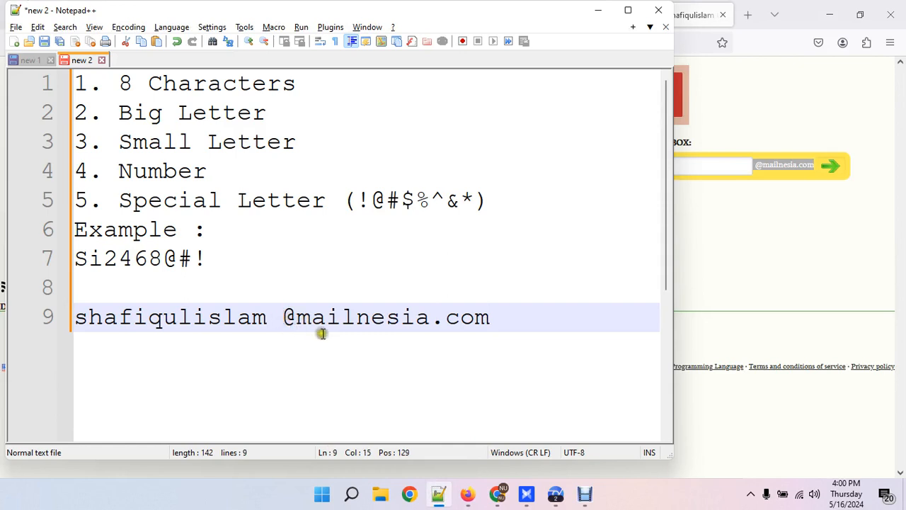
key("BackSpace")
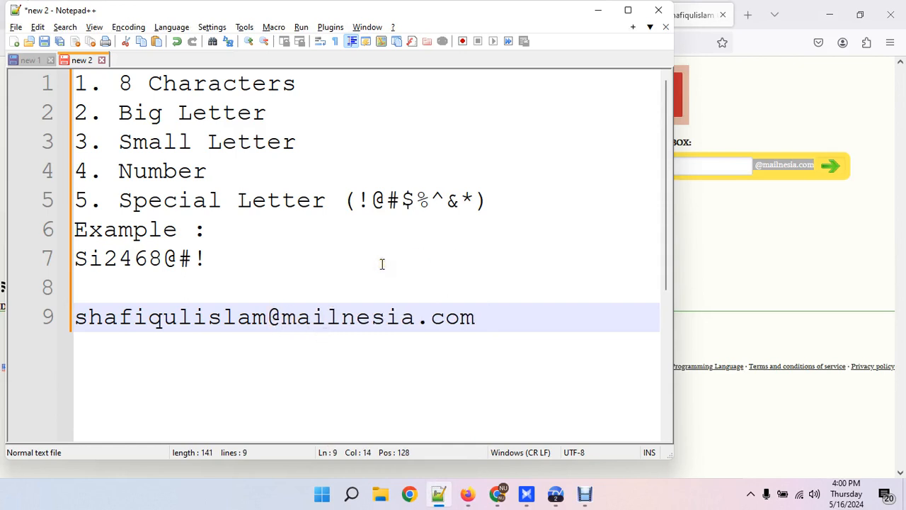
scroll(382, 264, "down", 2)
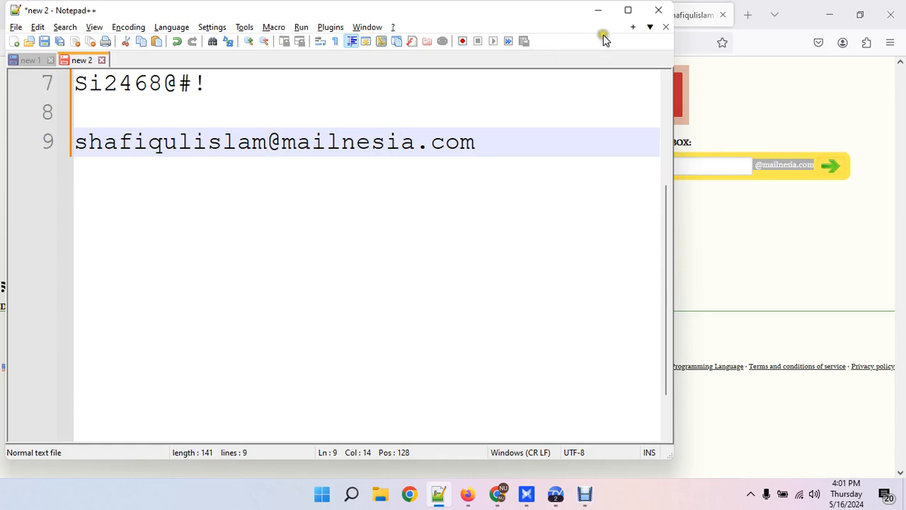
left_click(598, 11)
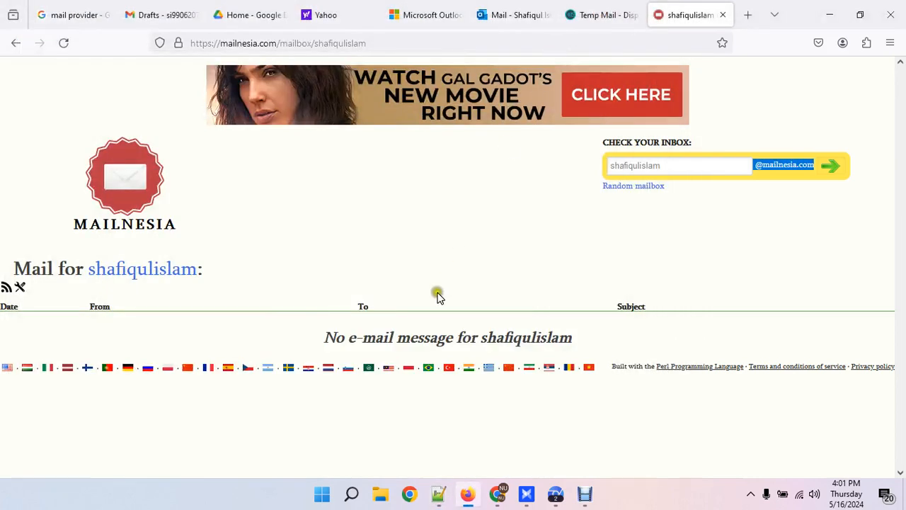
Launch Excel 2016 from the Start menu's app list and create a blank workbook
left_click(322, 495)
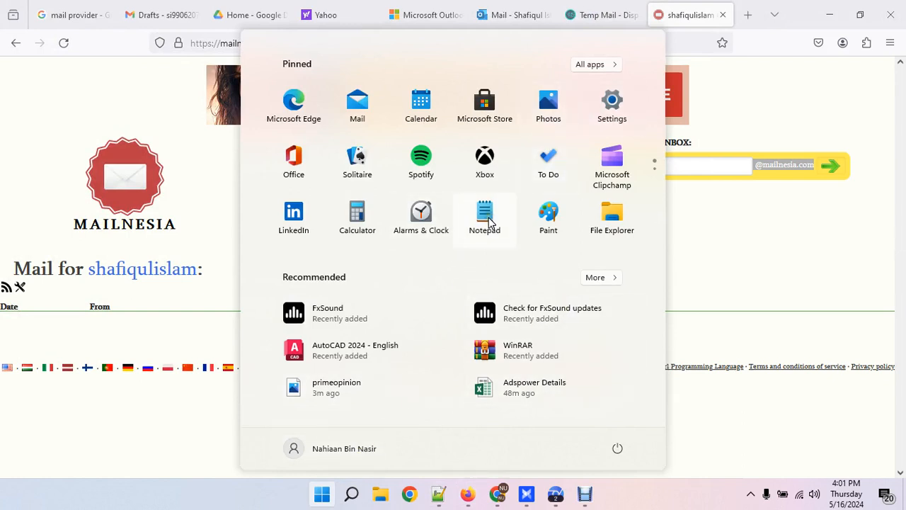
left_click(594, 65)
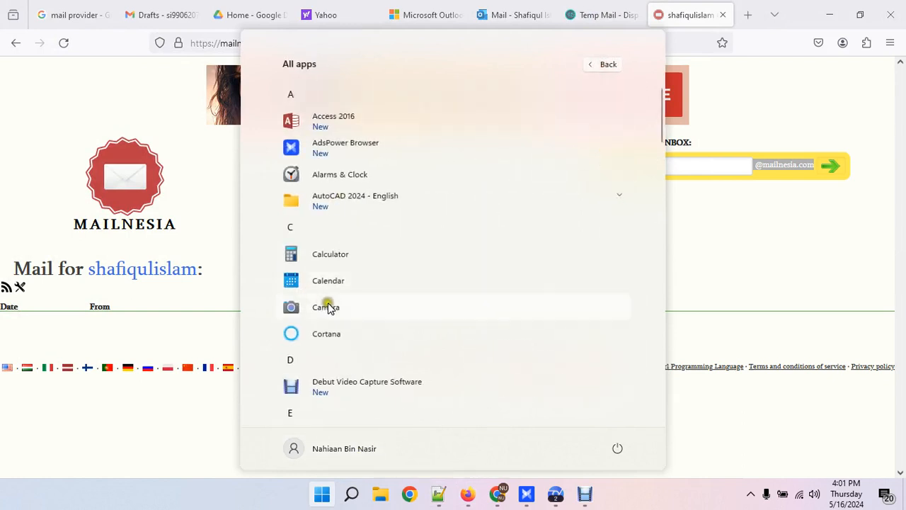
scroll(354, 330, "down", 8)
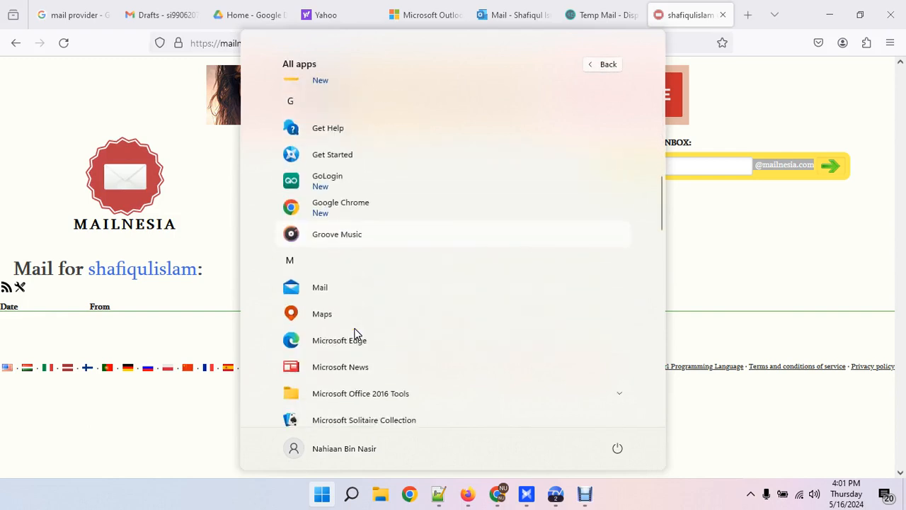
scroll(354, 334, "down", 4)
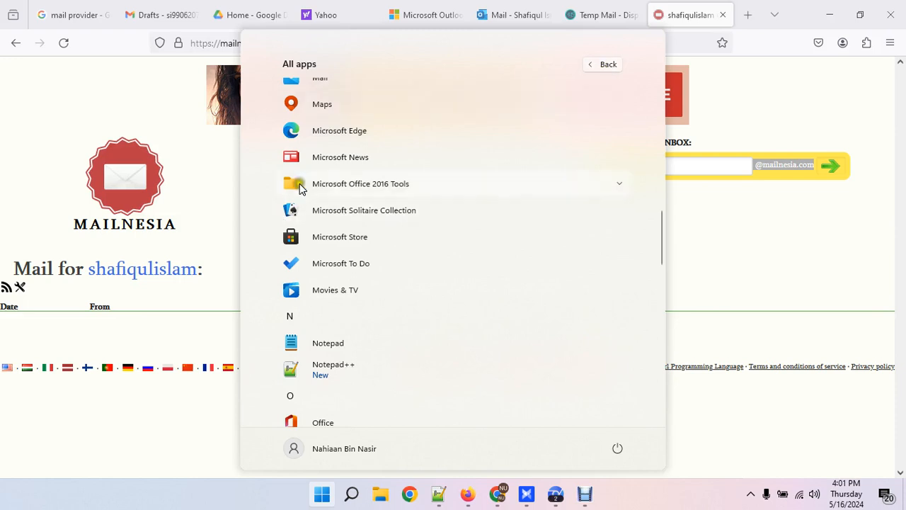
scroll(304, 185, "up", 10)
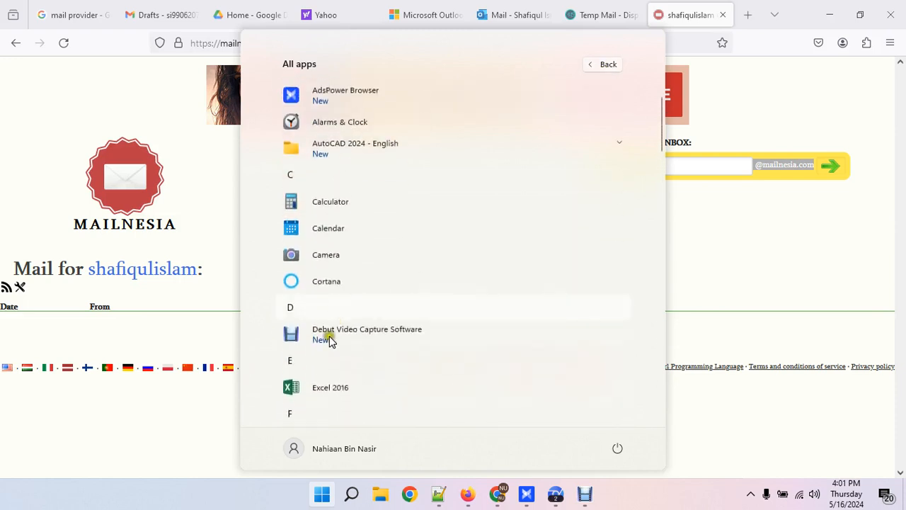
left_click(318, 382)
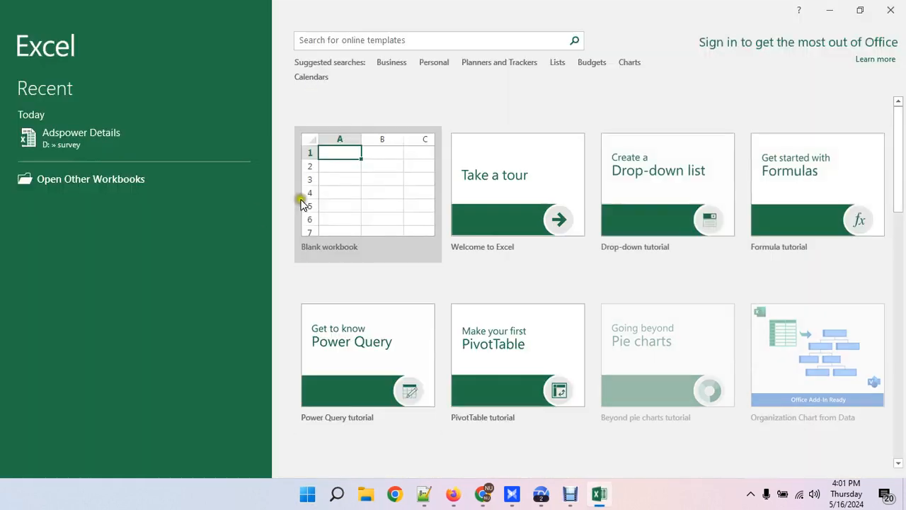
left_click(351, 194)
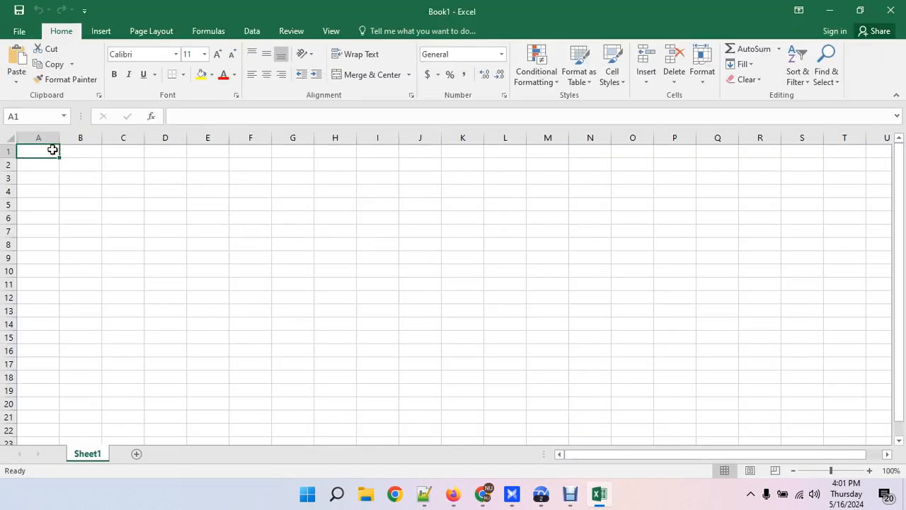
Enter the headers Mail and PW in A1 and B1 and widen columns A and B
type("Mail")
key("Tab")
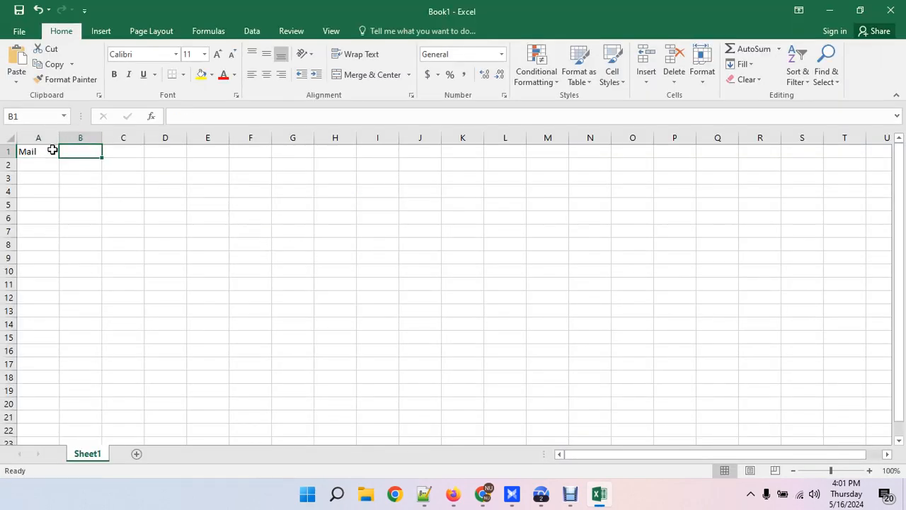
type("PW")
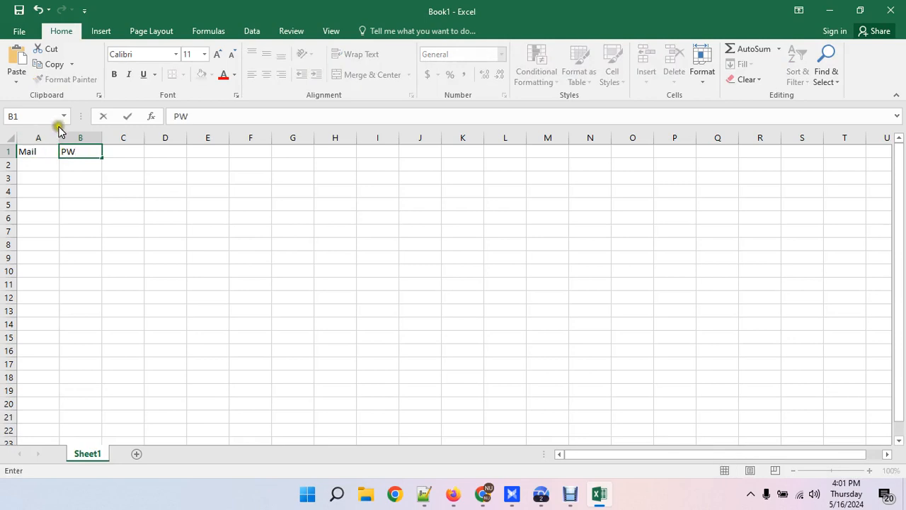
left_click_drag(51, 137, 131, 135)
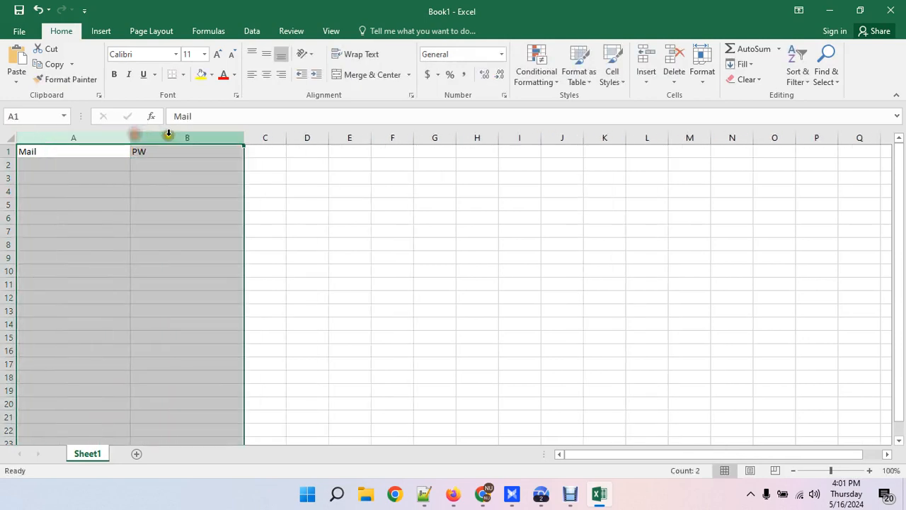
left_click_drag(187, 231, 264, 230)
left_click(121, 137)
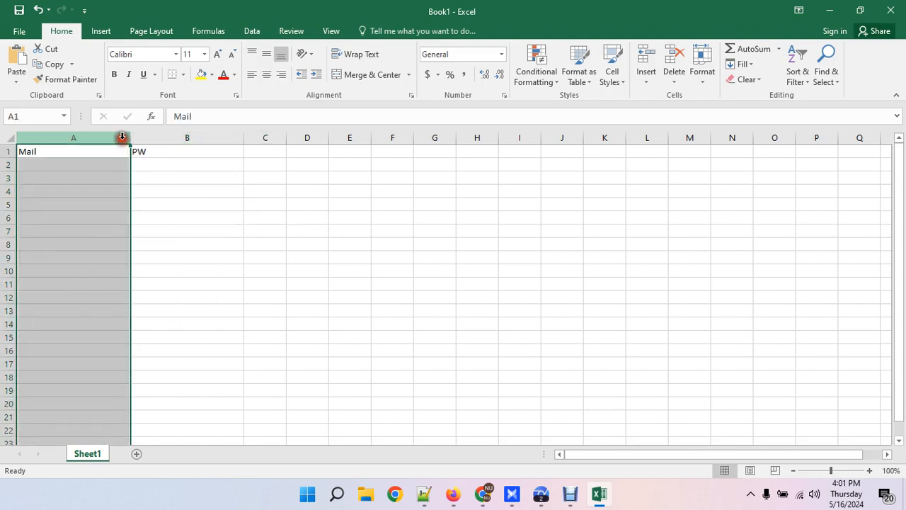
left_click_drag(132, 134, 225, 134)
left_click(107, 161)
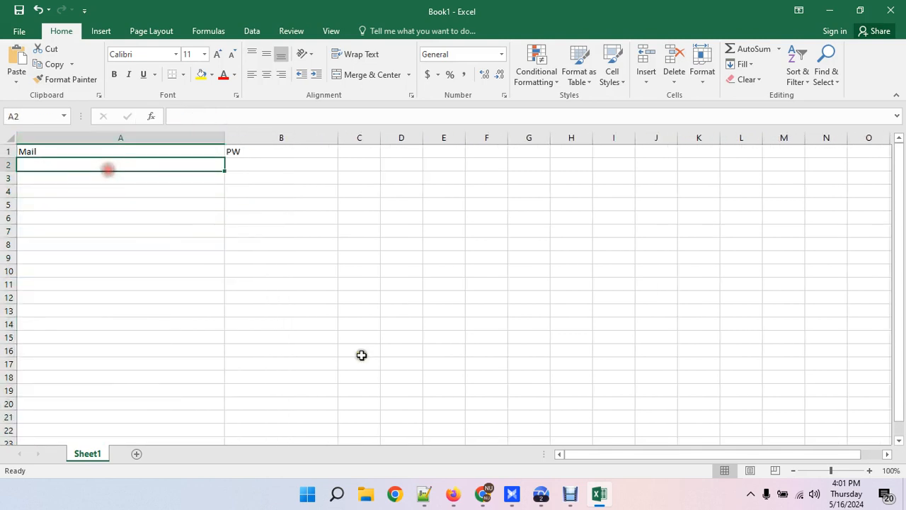
Copy the Gmail account's address from the Google account panel into cell A2
mouse_move(453, 499)
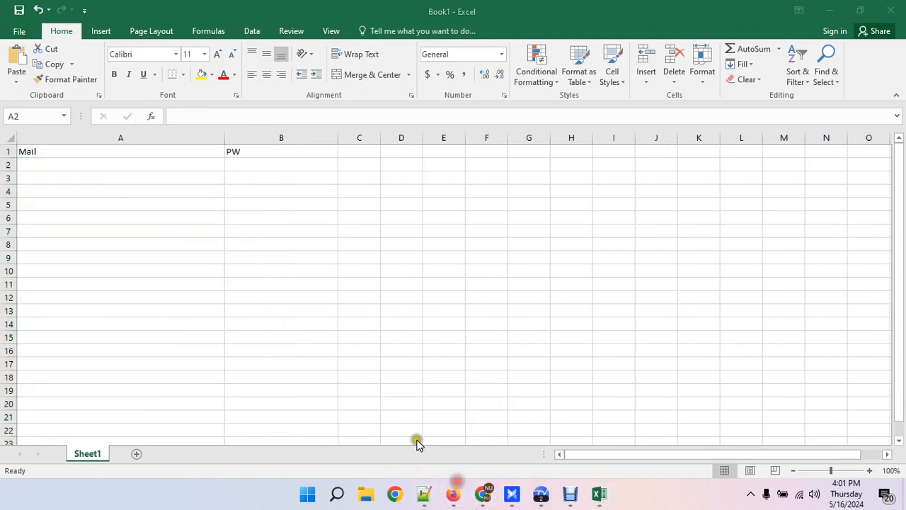
left_click(453, 495)
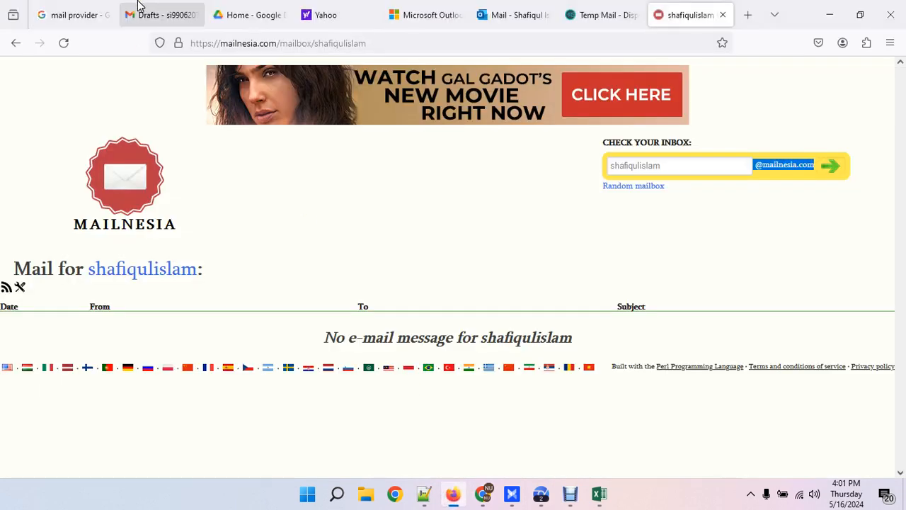
left_click(157, 14)
left_click(883, 80)
left_click_drag(811, 119, 705, 121)
key("ctrl+c")
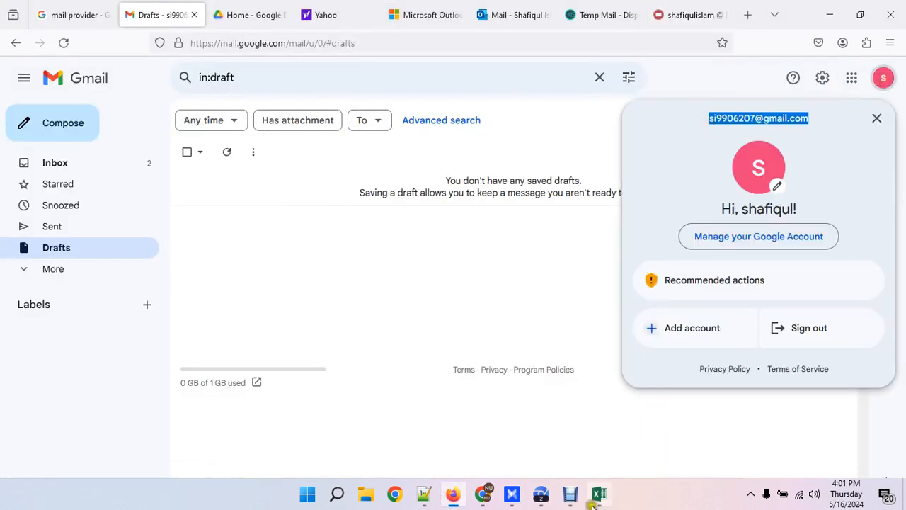
left_click(599, 493)
key("ctrl+v")
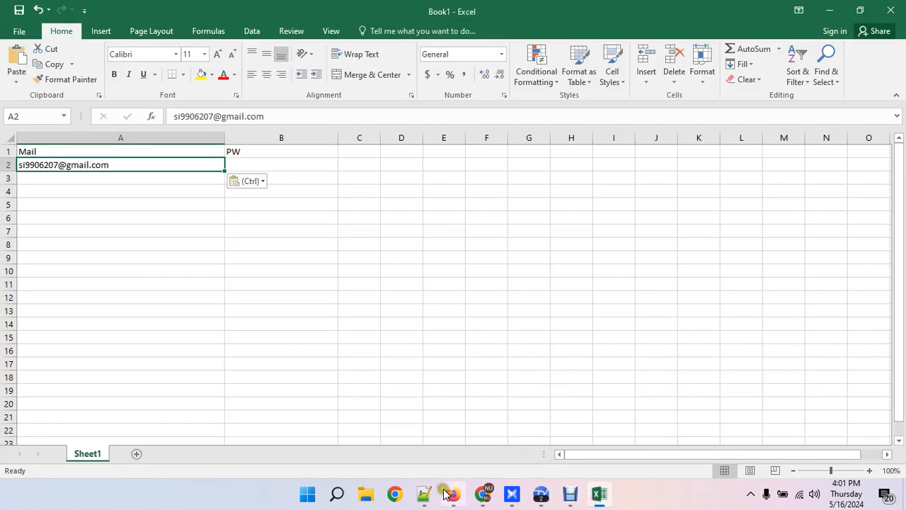
Copy the password from the Notepad++ notes into cell B2
left_click(423, 494)
scroll(250, 82, "up", 2)
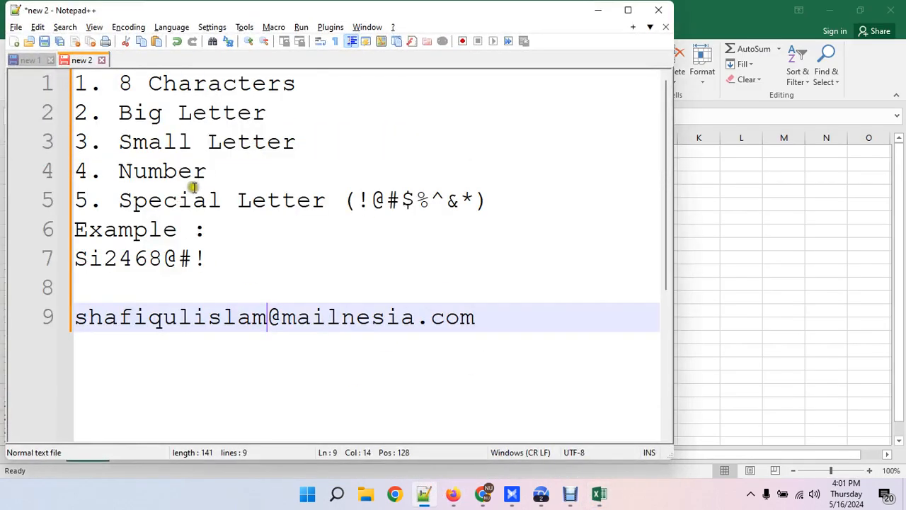
left_click_drag(212, 259, 69, 257)
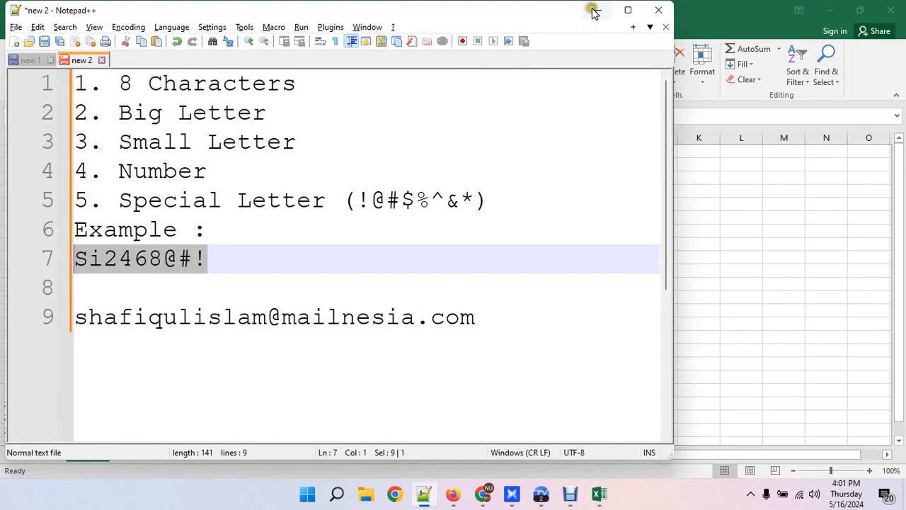
left_click(598, 10)
left_click(242, 164)
key("ctrl+v")
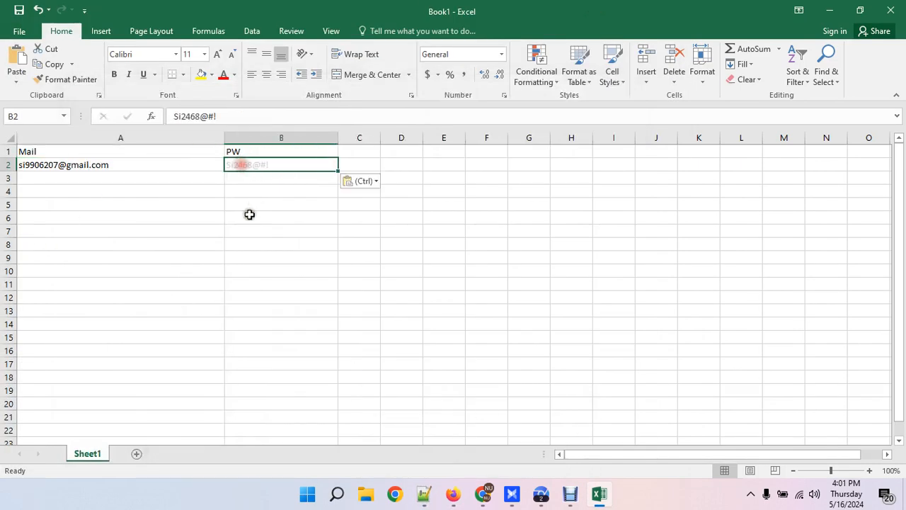
Rename the Sheet1 tab to Mail
double_click(94, 455)
left_click(95, 454)
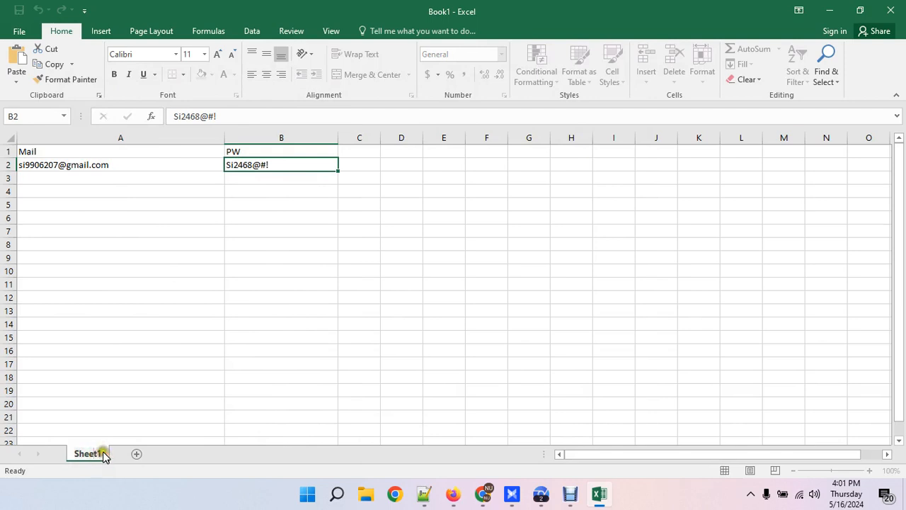
left_click(50, 450)
double_click(101, 454)
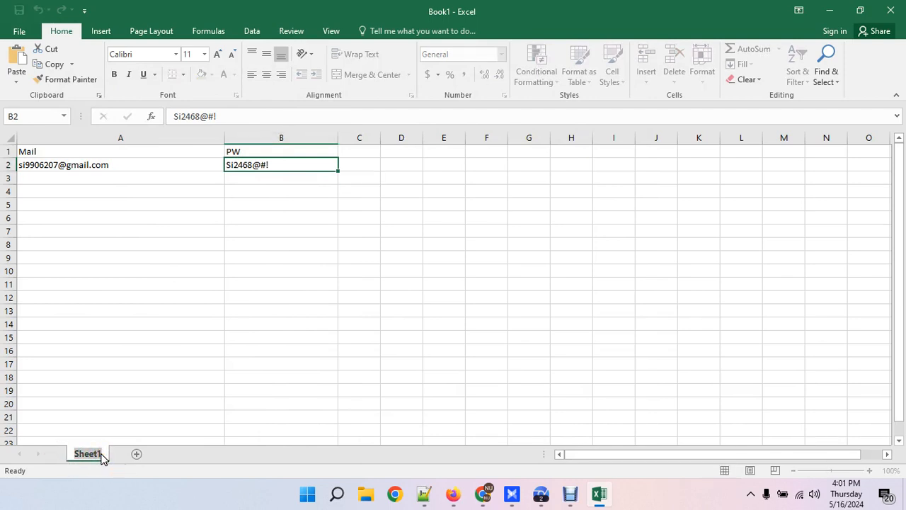
type("Mail")
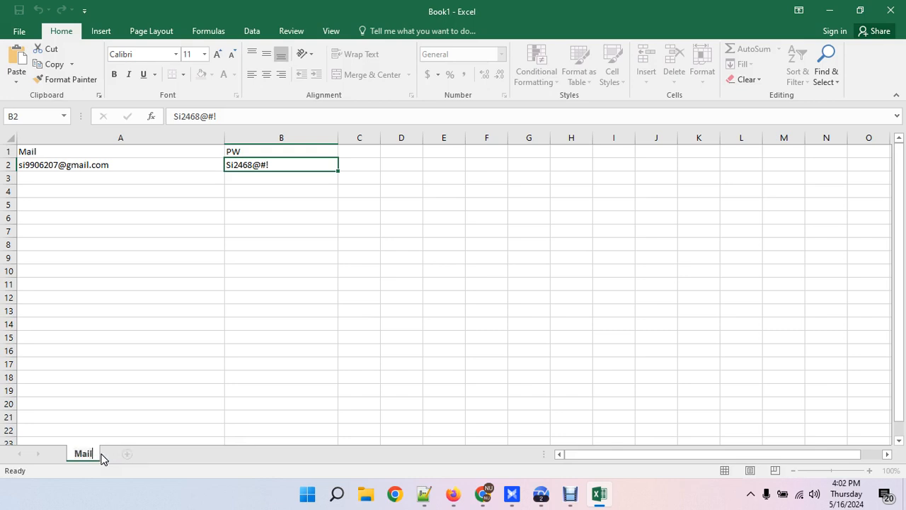
right_click(96, 282)
key("Escape")
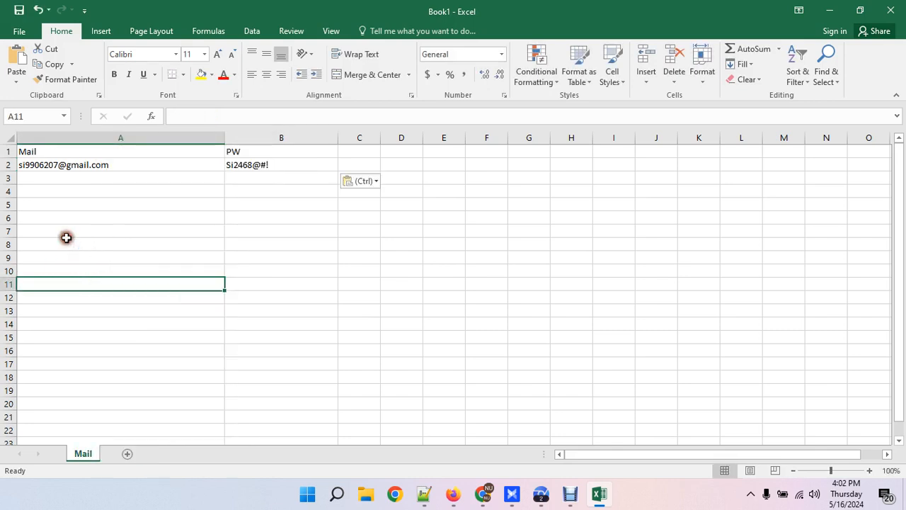
left_click(450, 493)
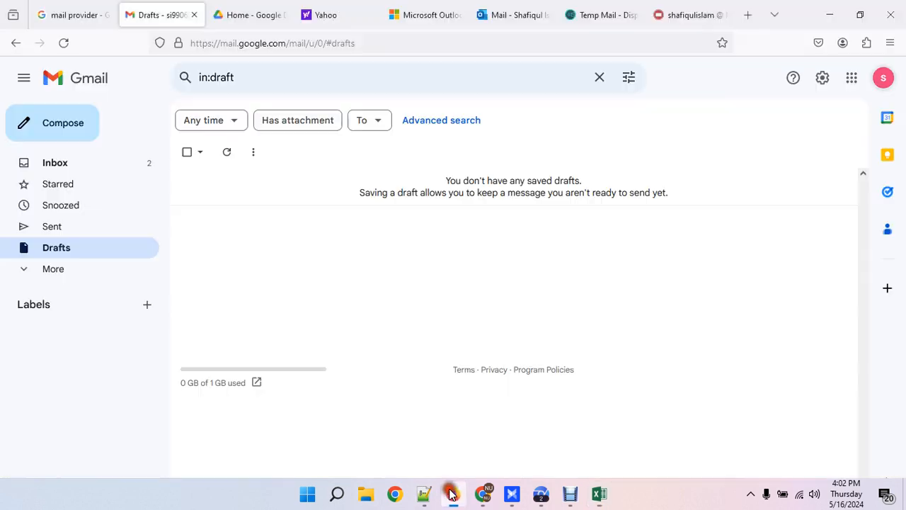
Go to the Outlook inbox, open the account panel, and view the Outlook Team welcome email
left_click(334, 16)
left_click(393, 8)
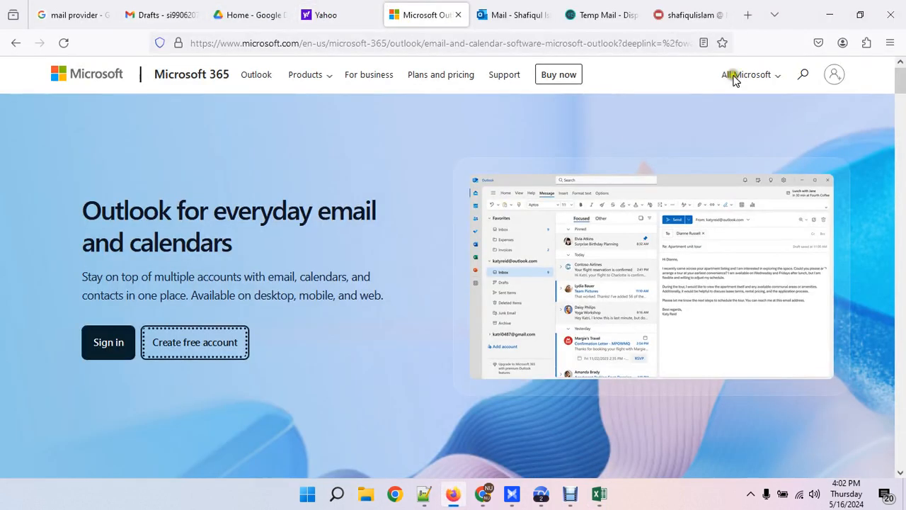
left_click(521, 12)
left_click(891, 73)
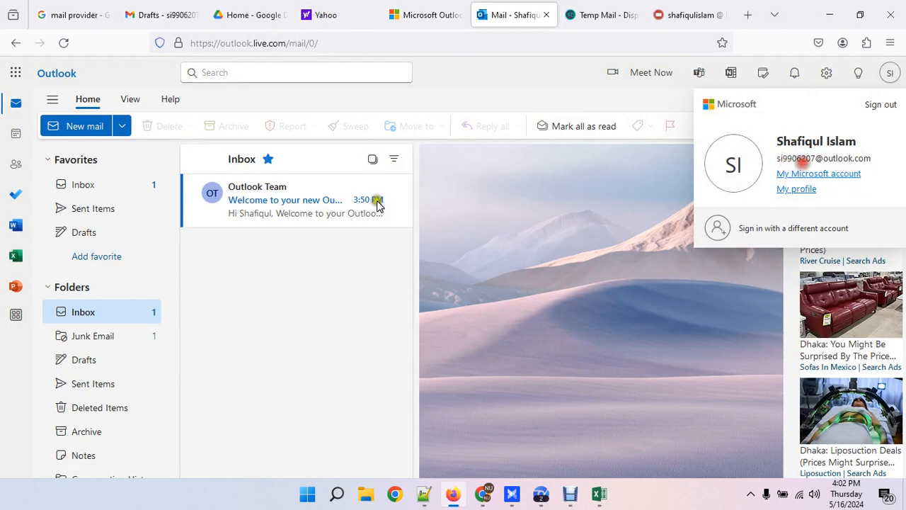
left_click(259, 203)
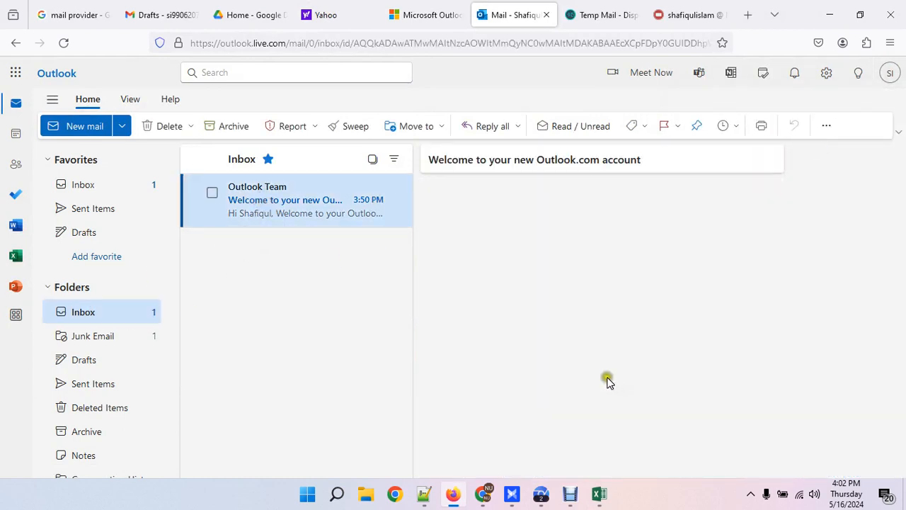
scroll(584, 360, "down", 15)
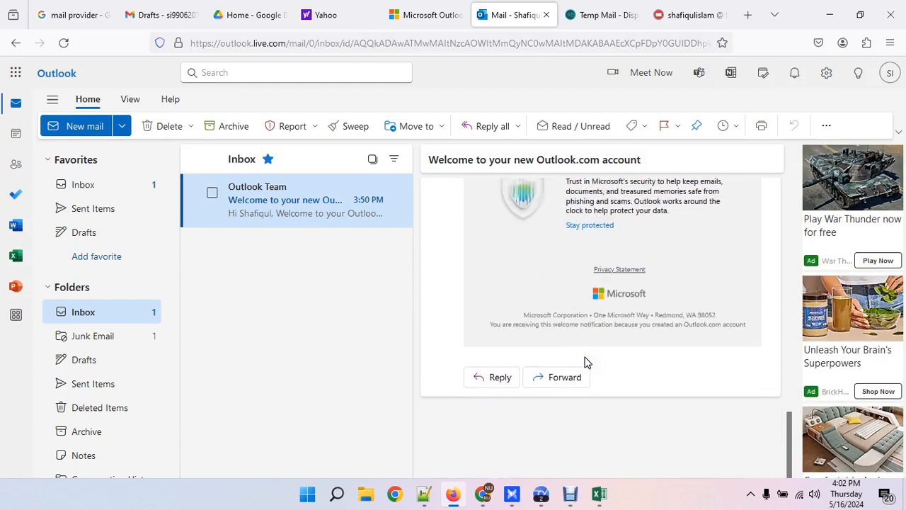
scroll(583, 359, "up", 15)
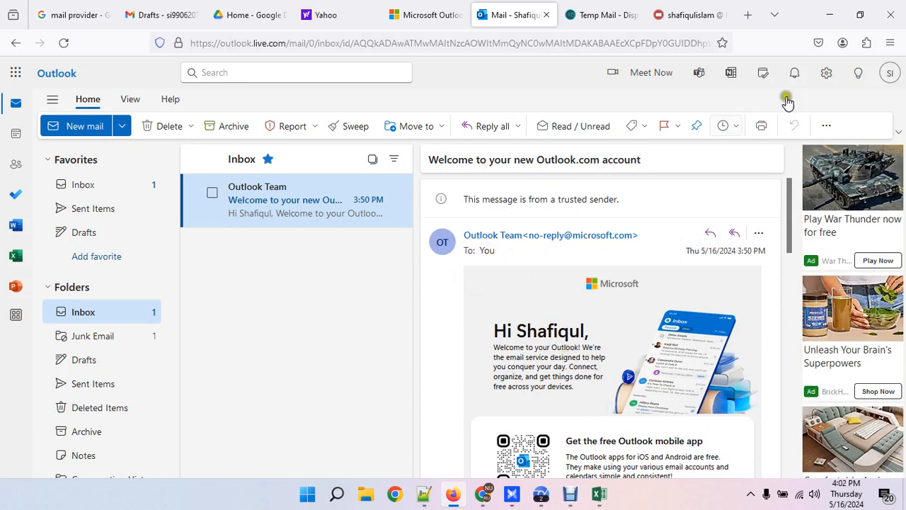
Open the Microsoft account page, select the account's email address, and acknowledge the account notice
left_click(892, 74)
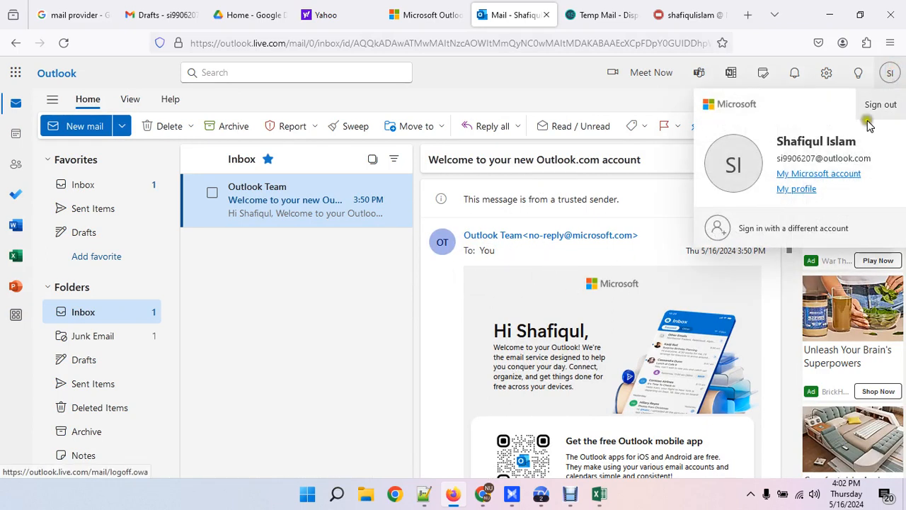
left_click(827, 176)
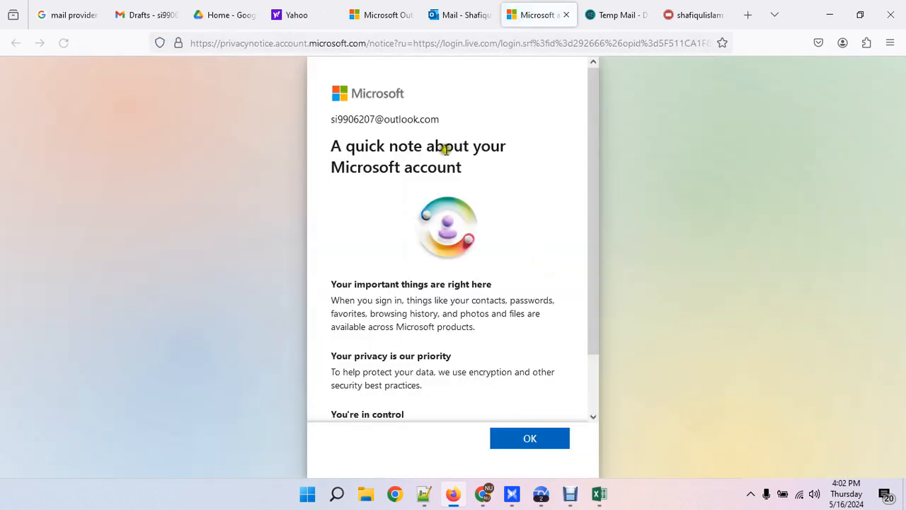
left_click_drag(435, 147, 297, 120)
key("ctrl+c")
left_click(473, 111)
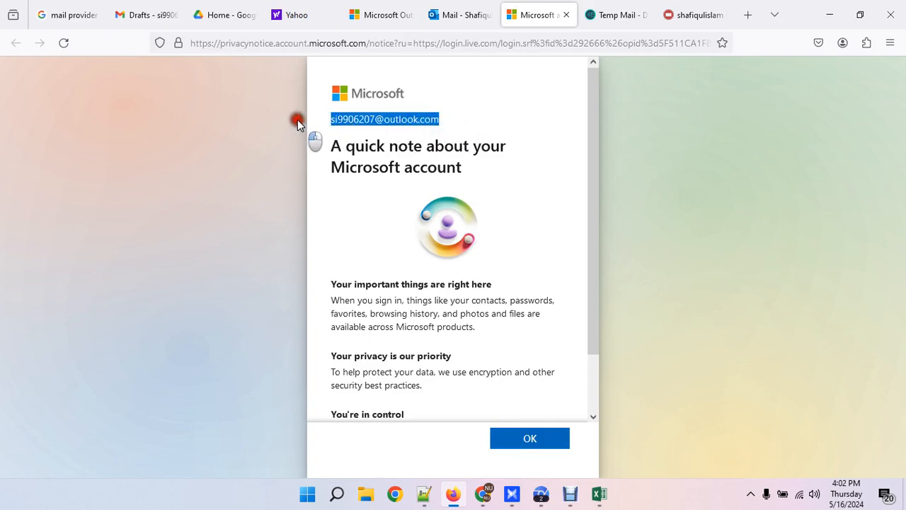
left_click(530, 437)
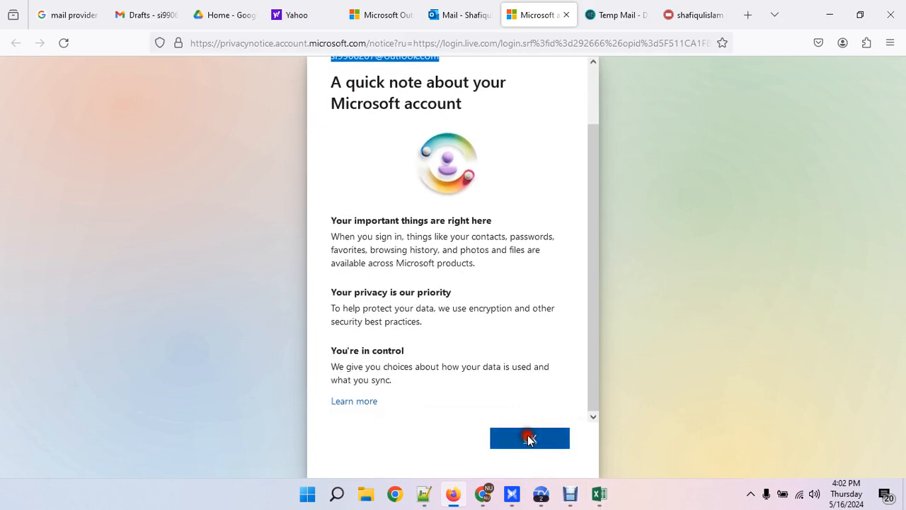
left_click(608, 495)
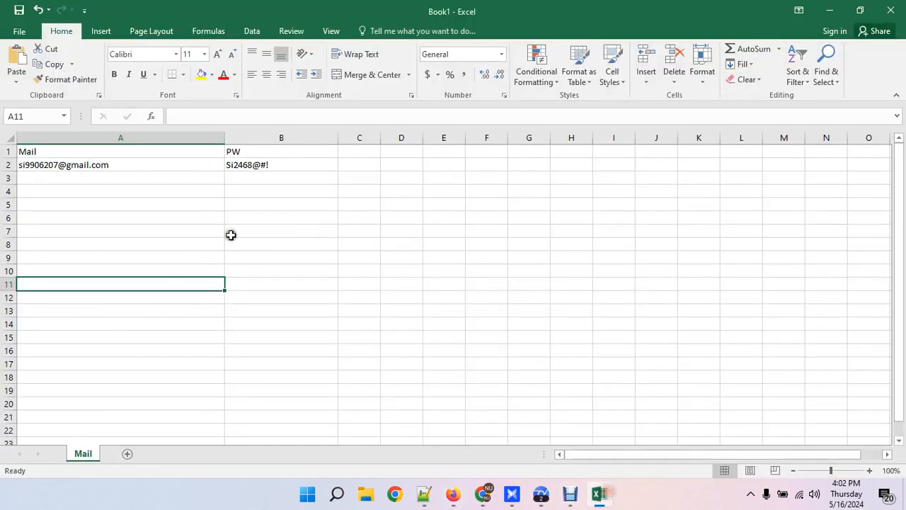
Paste the Outlook address into A3 and copy the B2 password into B3
left_click(115, 184)
key("ctrl+v")
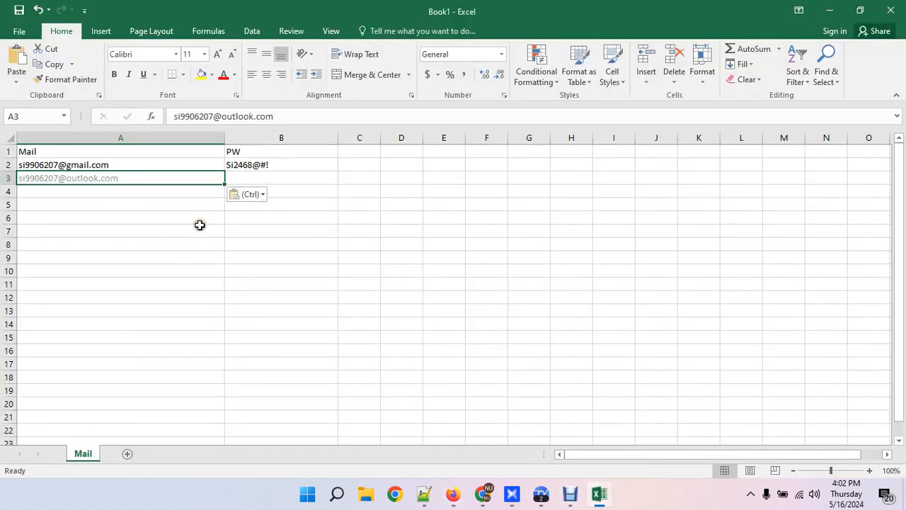
left_click(261, 165)
key("ctrl+c")
left_click(263, 177)
key("ctrl+v")
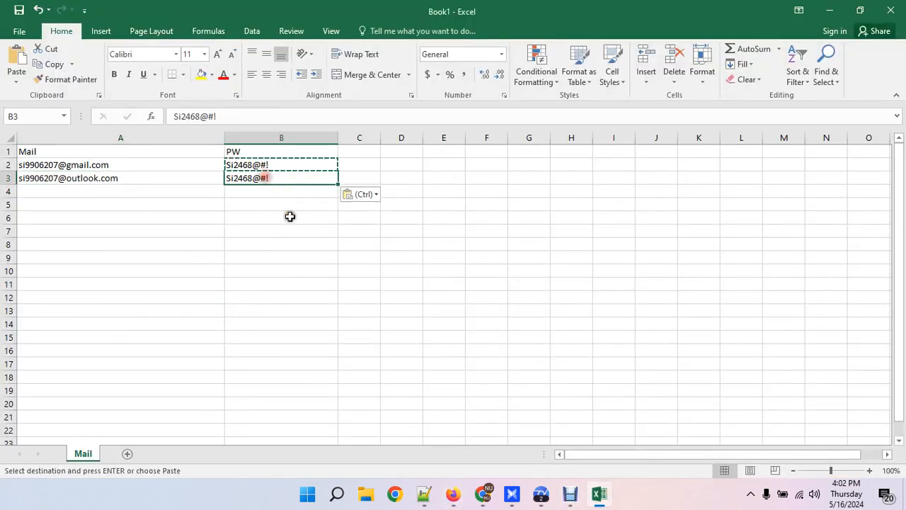
Start a File > Save As for the workbook and browse to Local Disk (D:)
key("ctrl+s")
left_click(19, 28)
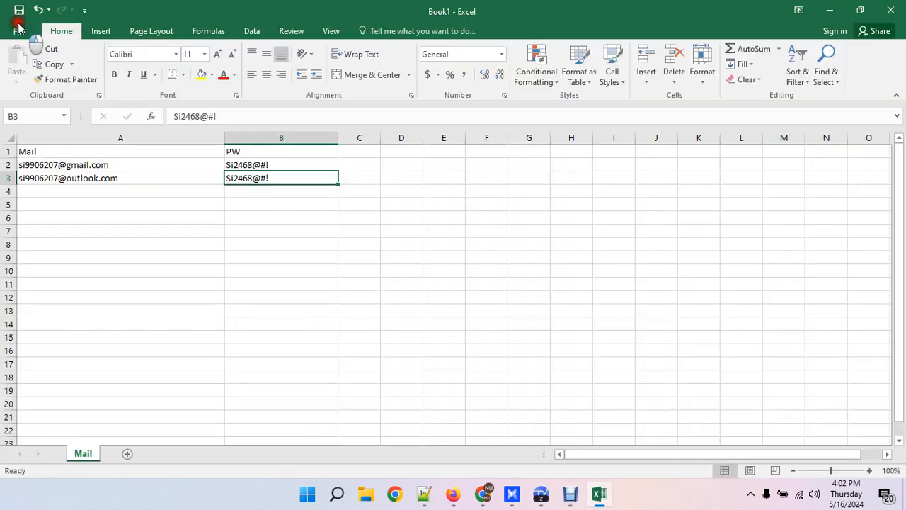
left_click(17, 29)
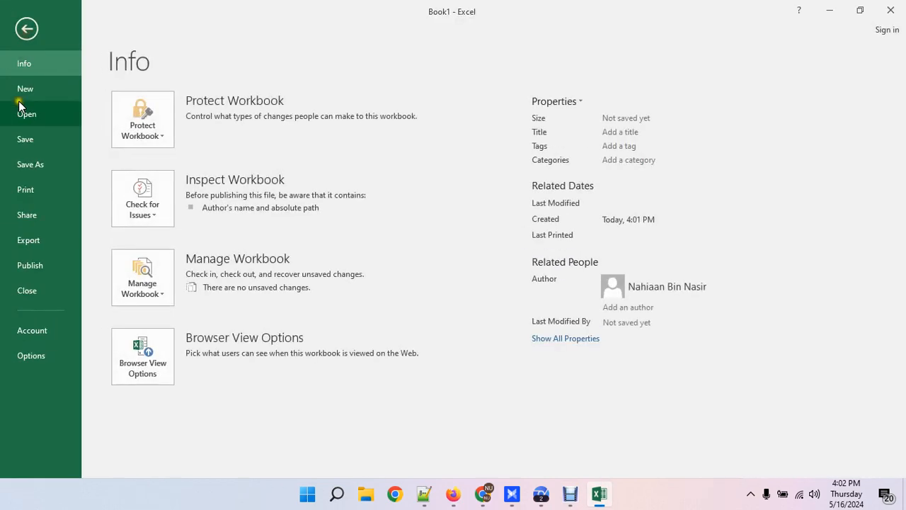
left_click(23, 136)
left_click(186, 209)
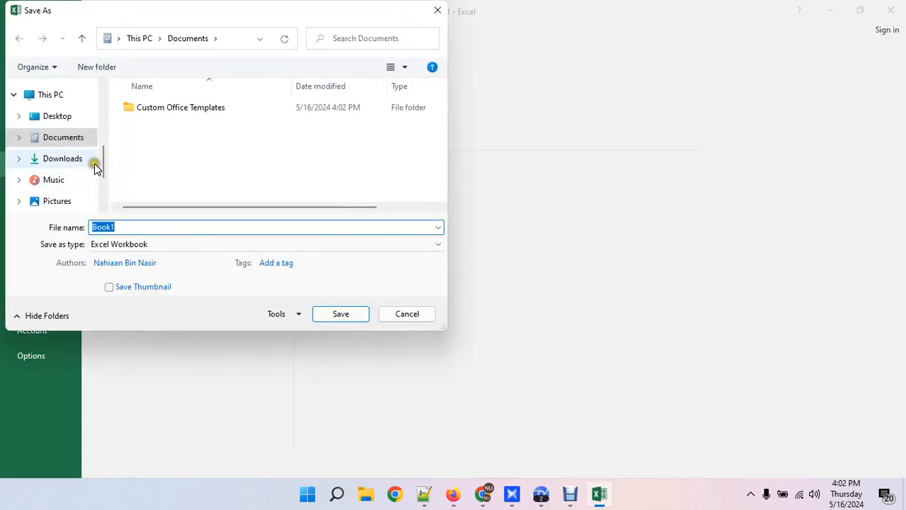
left_click_drag(108, 152, 108, 196)
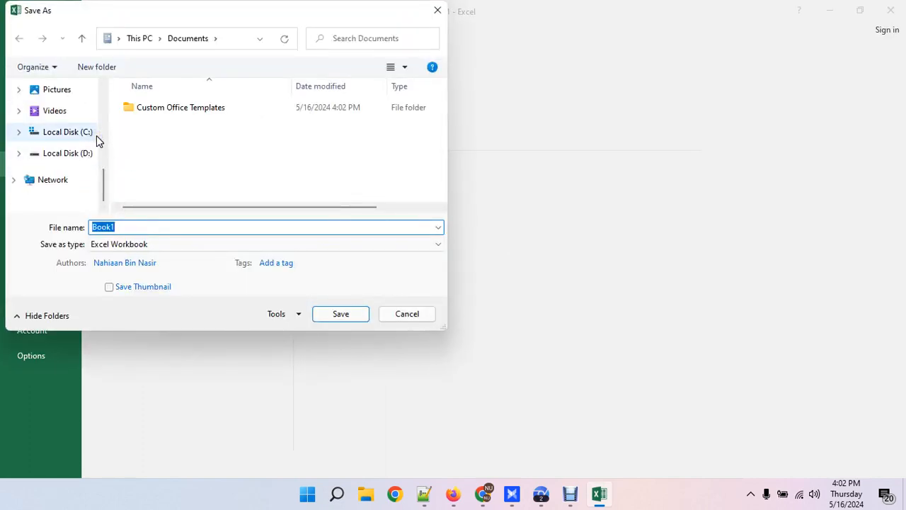
left_click(83, 154)
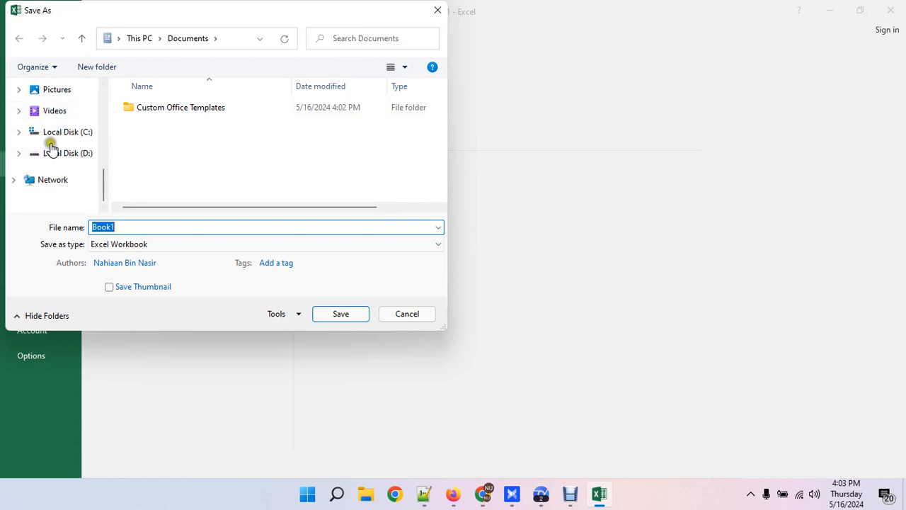
Try the Desktop, Documents and D: locations, then cancel so Book1 stays unsaved
left_click_drag(99, 170, 62, 119)
left_click(62, 118)
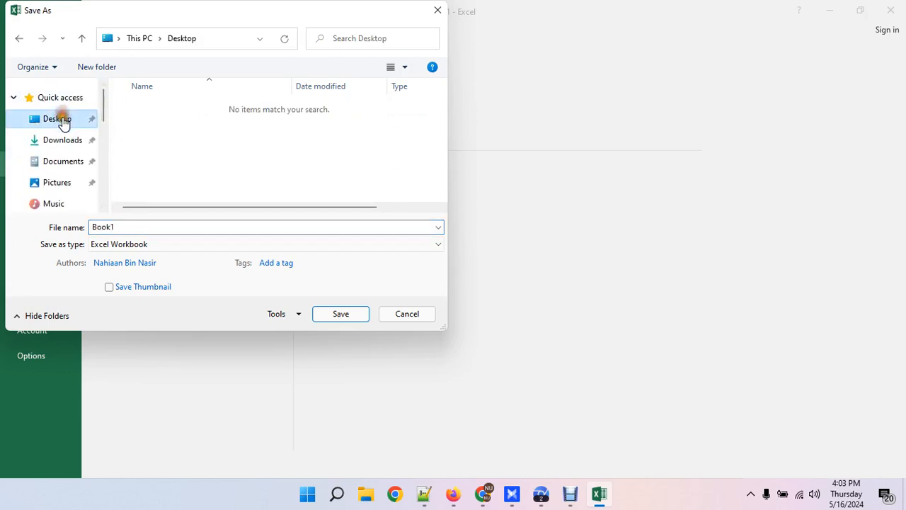
left_click(76, 164)
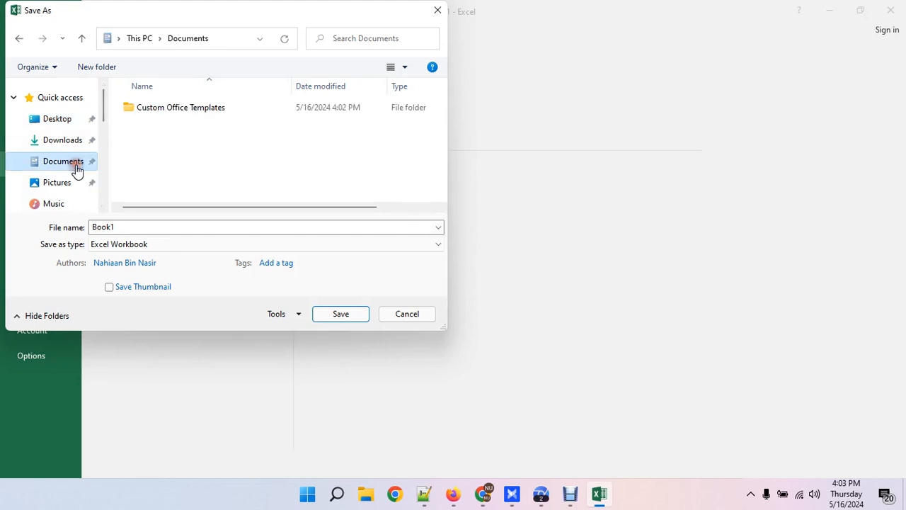
scroll(76, 170, "down", 10)
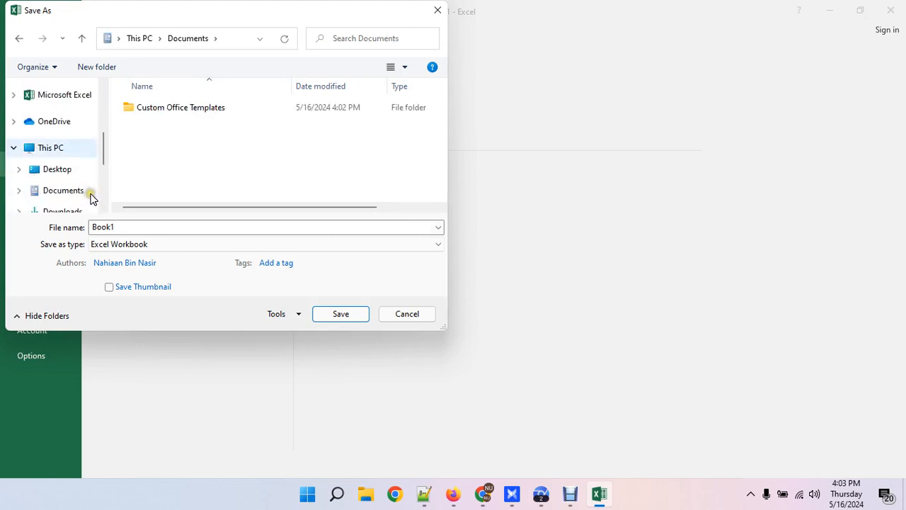
left_click(69, 154)
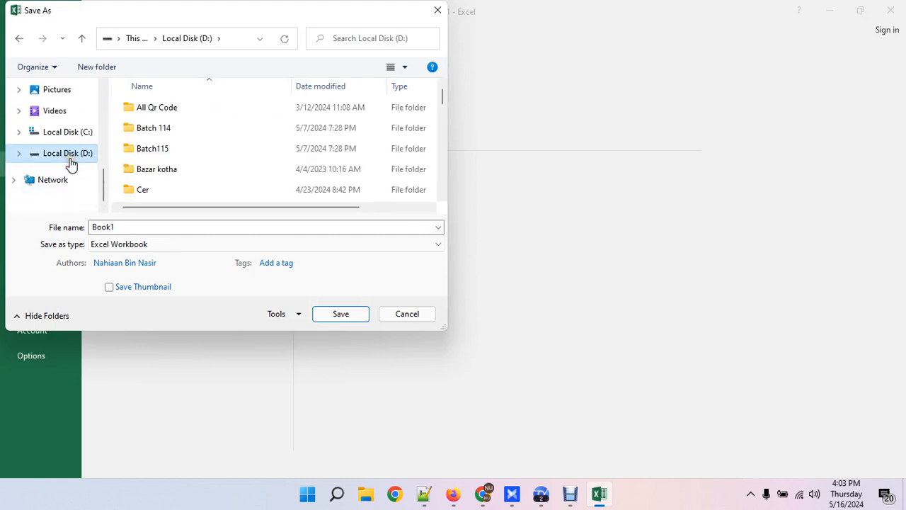
double_click(122, 227)
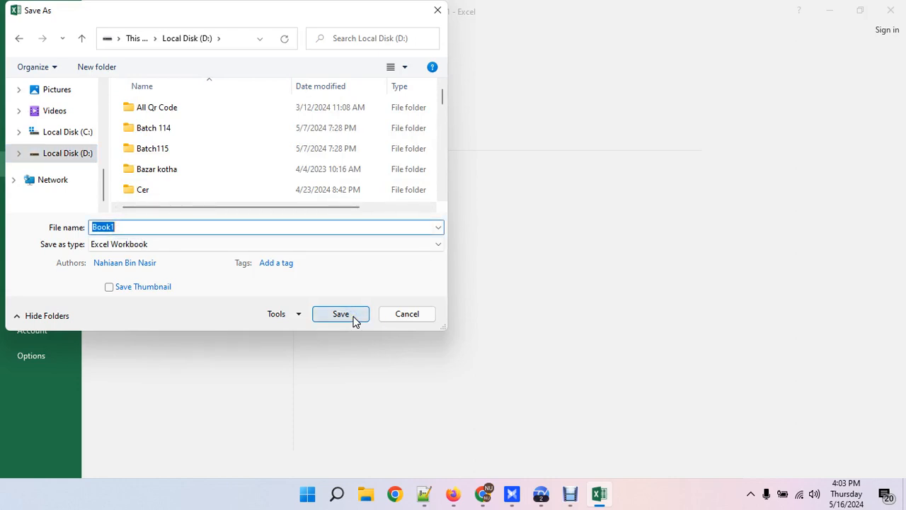
left_click(398, 314)
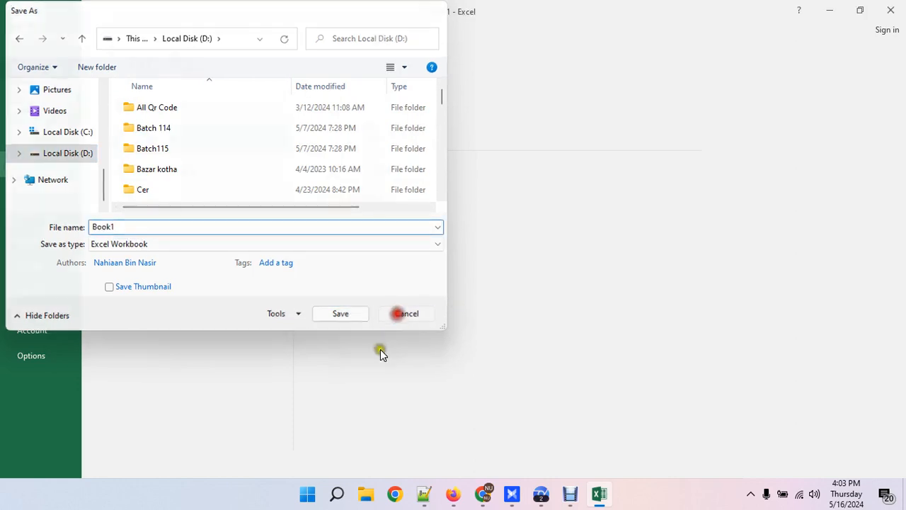
left_click(25, 29)
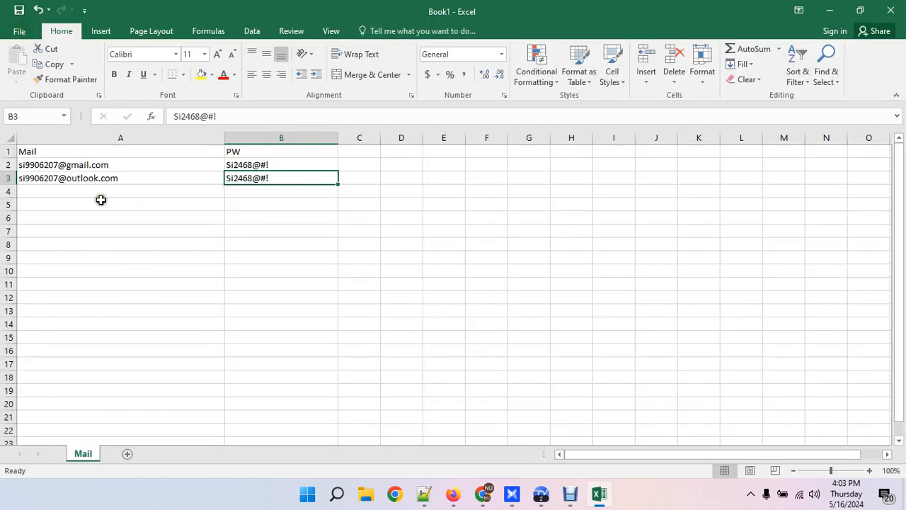
Minimise the Excel workbook to bring Firefox's Microsoft account page back into view
scroll(101, 200, "down", 13)
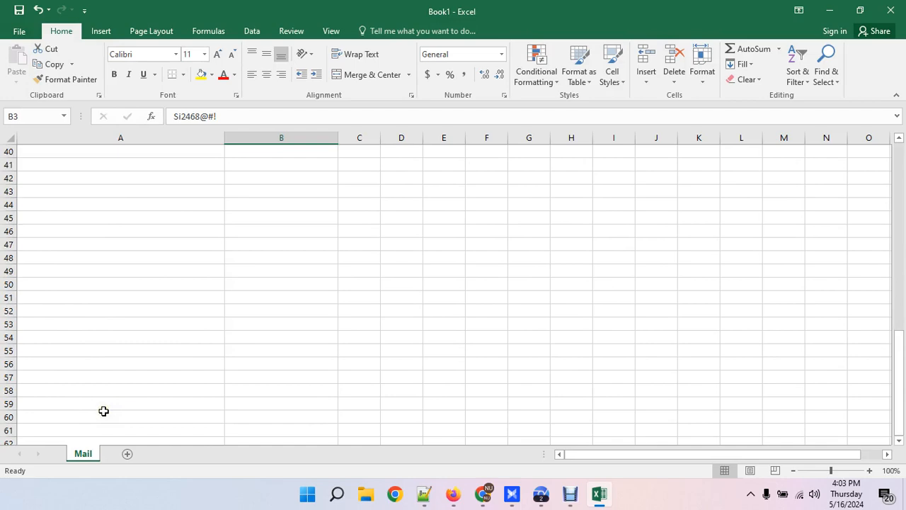
scroll(103, 403, "up", 4)
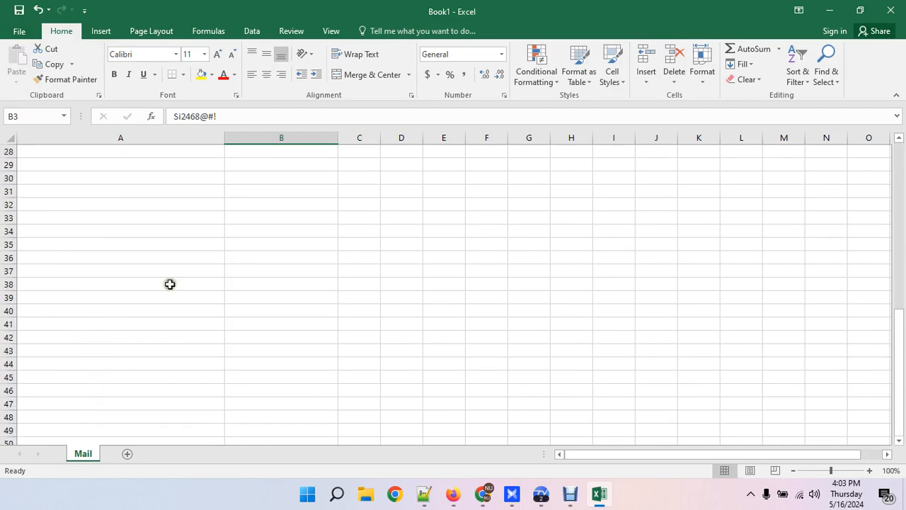
left_click(826, 10)
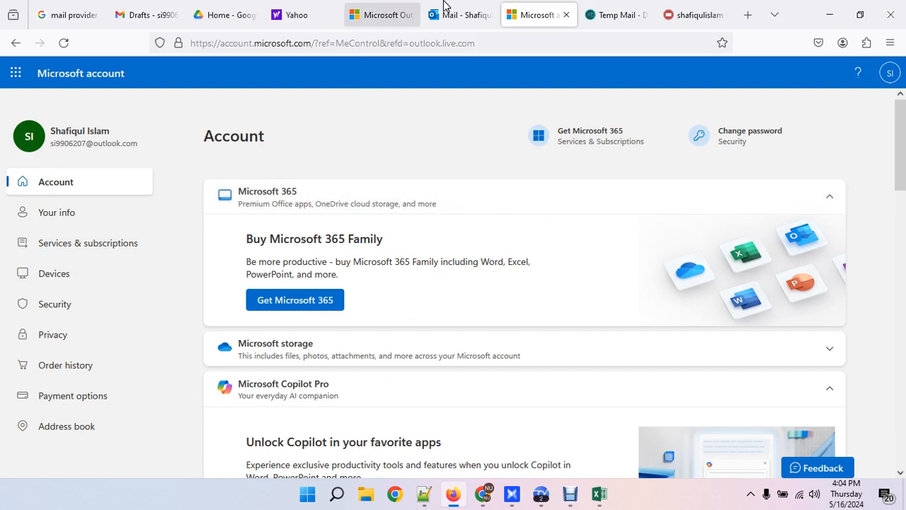
Select the Mailnesia address on line 9 of the notes, then return to the top of the Excel sheet
left_click(690, 15)
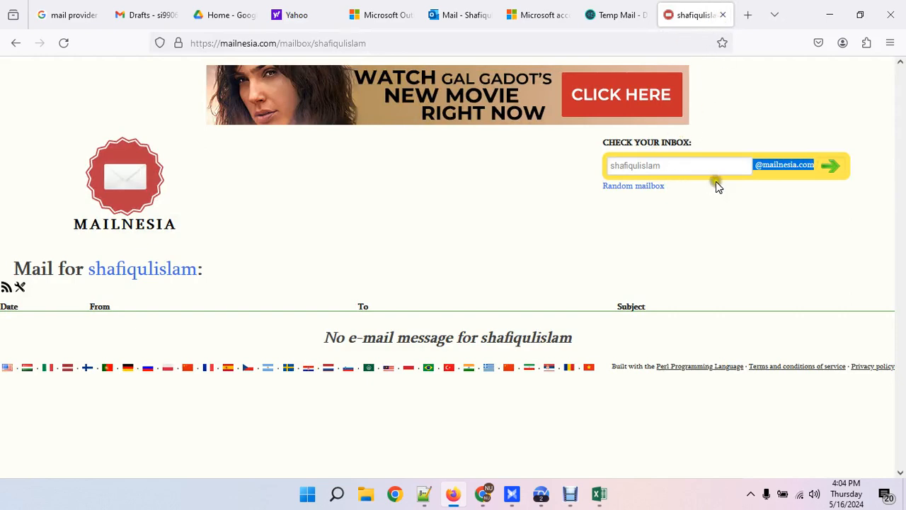
left_click(424, 493)
left_click_drag(489, 310, 78, 319)
key("ctrl+c")
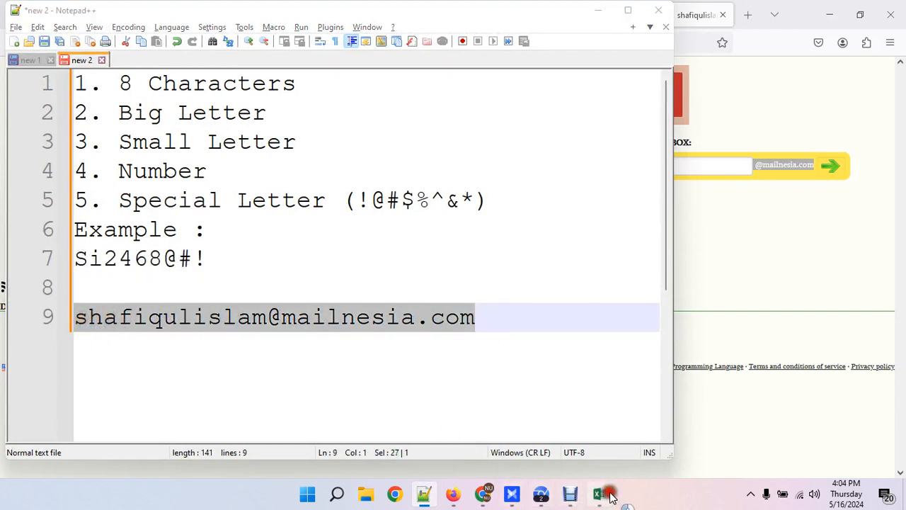
left_click(599, 494)
scroll(135, 289, "up", 5)
scroll(136, 289, "up", 4)
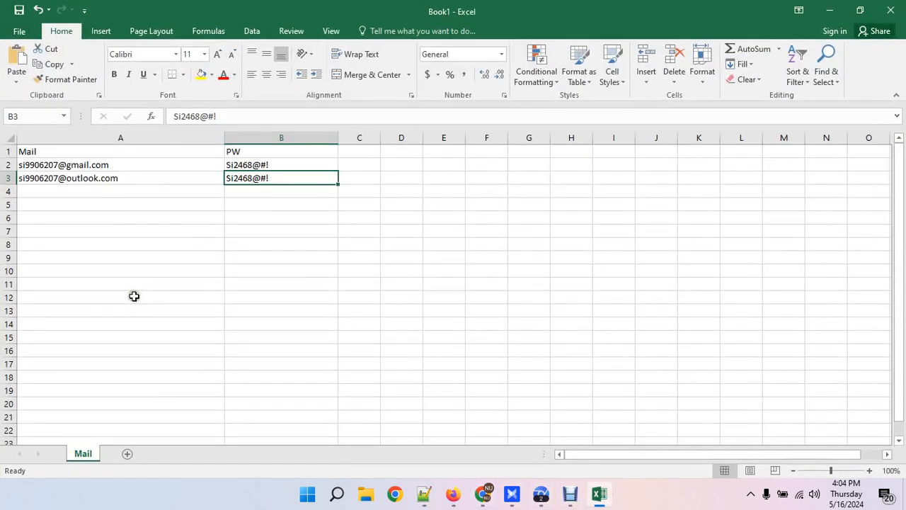
Paste the Mailnesia address into cell A4, cancel the save prompt, and return to Firefox
left_click(75, 193)
key("ctrl+v")
key("ctrl+s")
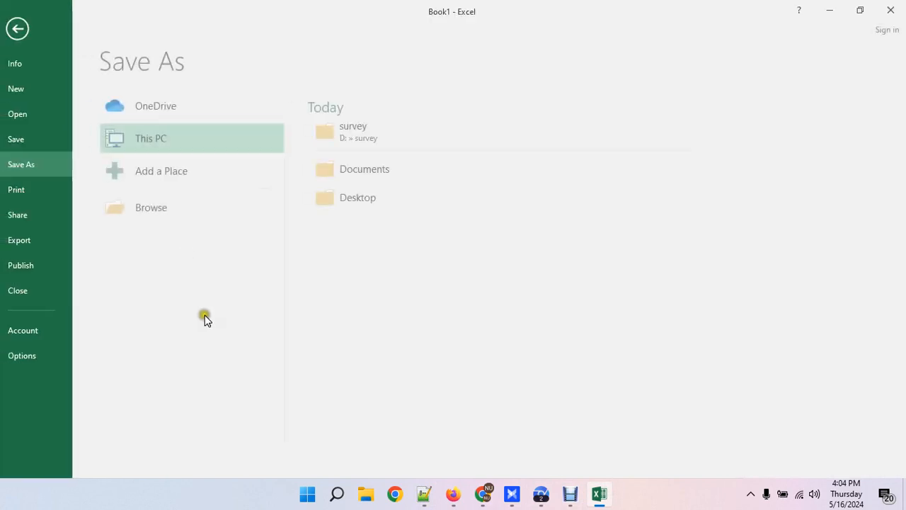
left_click(892, 11)
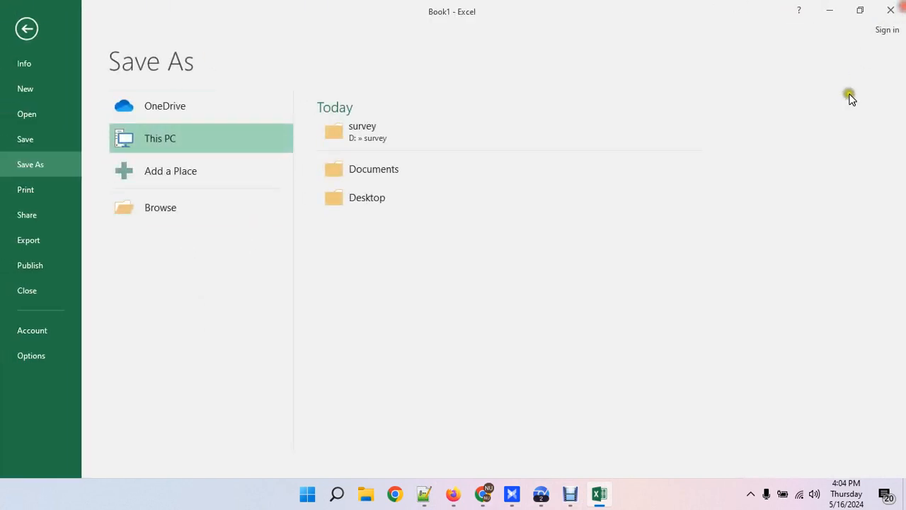
left_click(528, 262)
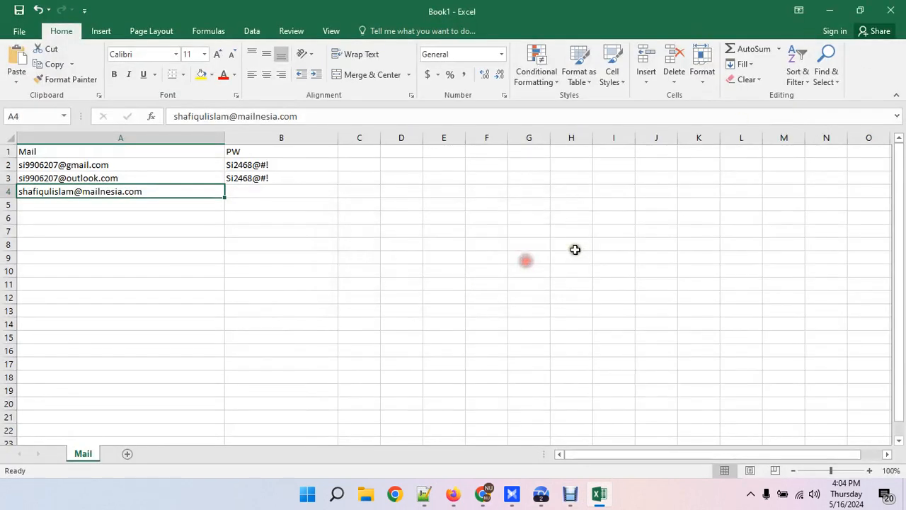
left_click(453, 493)
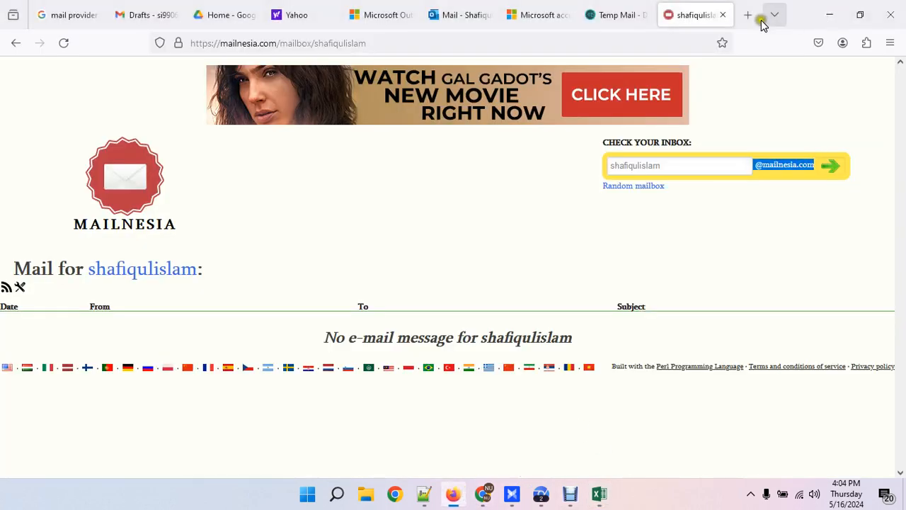
Replace the Mailnesia tab with a new tab and open the Mailnesia site via a Google search
left_click(723, 14)
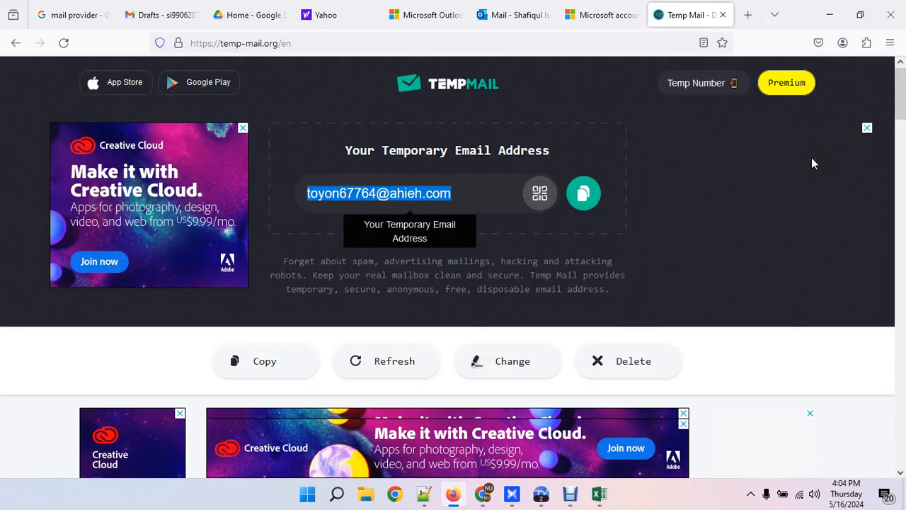
left_click(749, 15)
type("me")
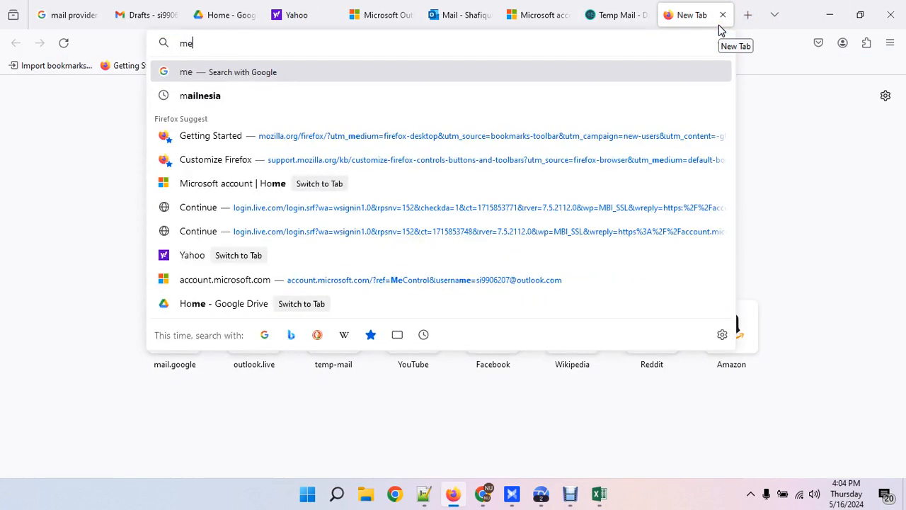
type("a")
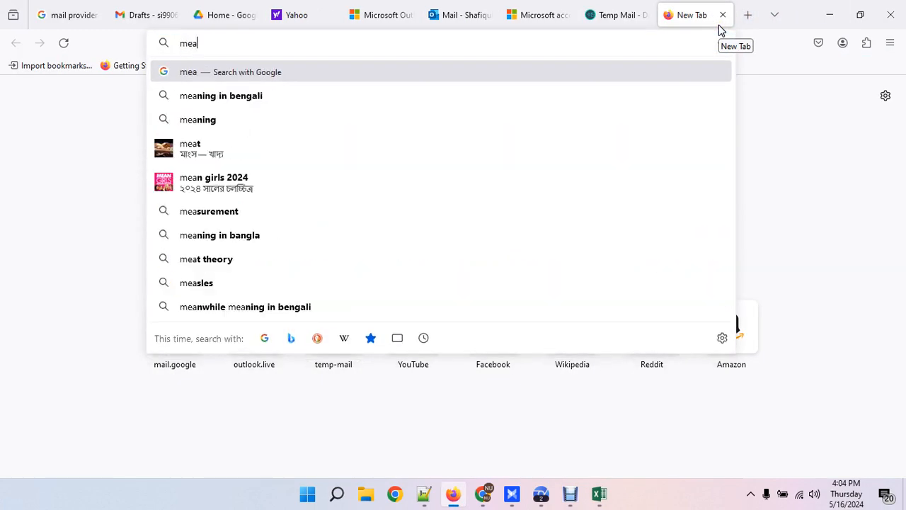
type("il")
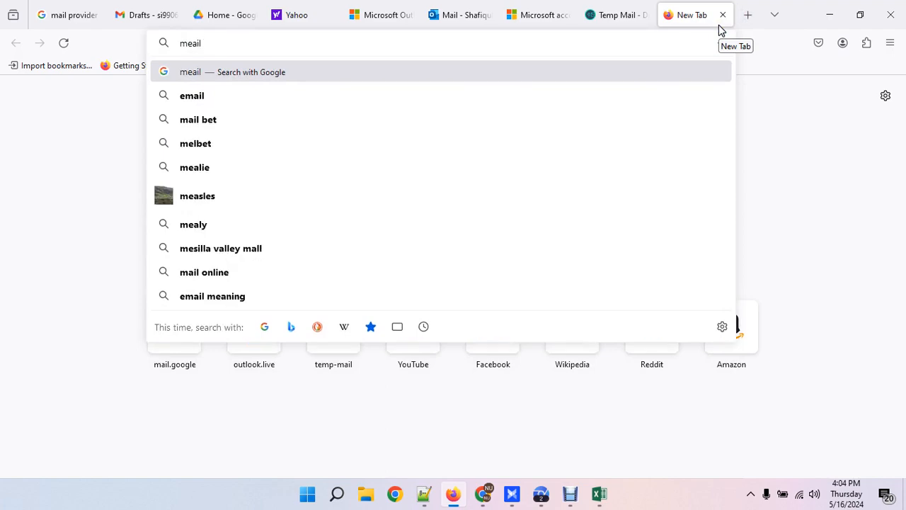
key("BackSpace")
key("BackSpace")
type("lne")
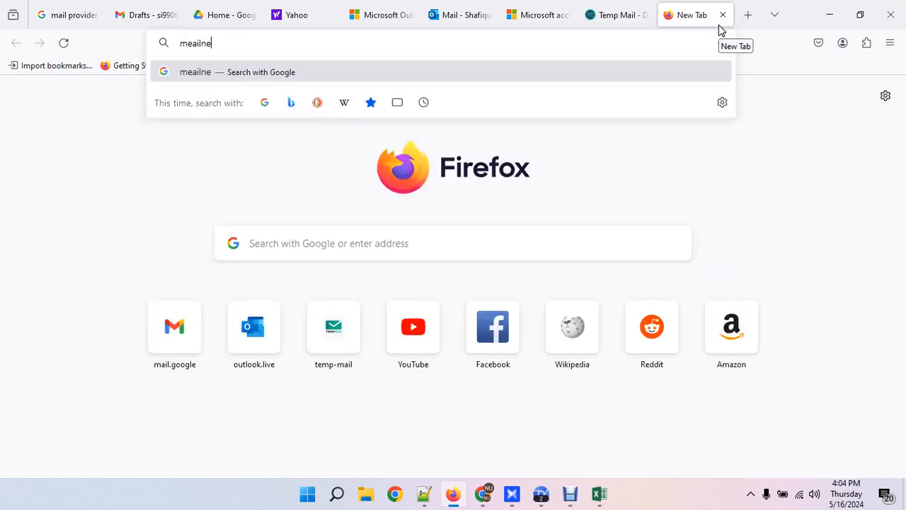
key("BackSpace")
key("BackSpace")
key("BackSpace")
key("BackSpace")
key("BackSpace")
key("BackSpace")
type("a")
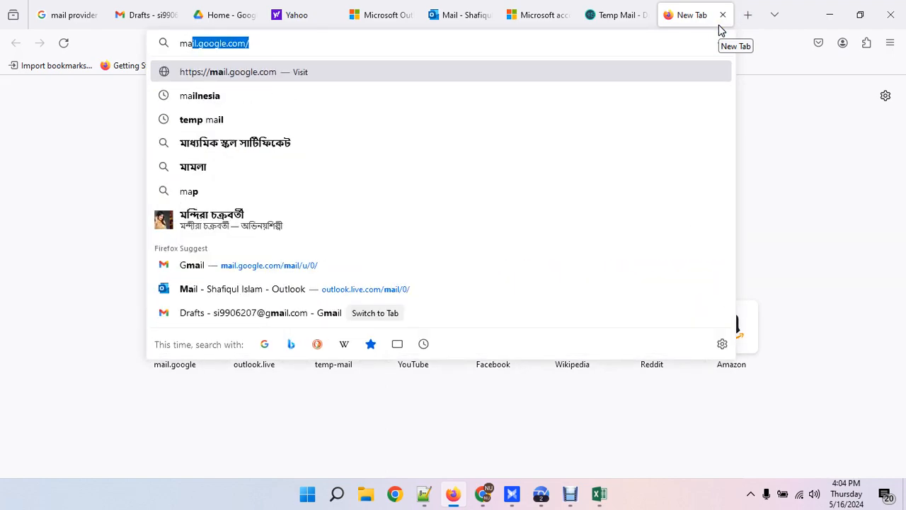
key("Down")
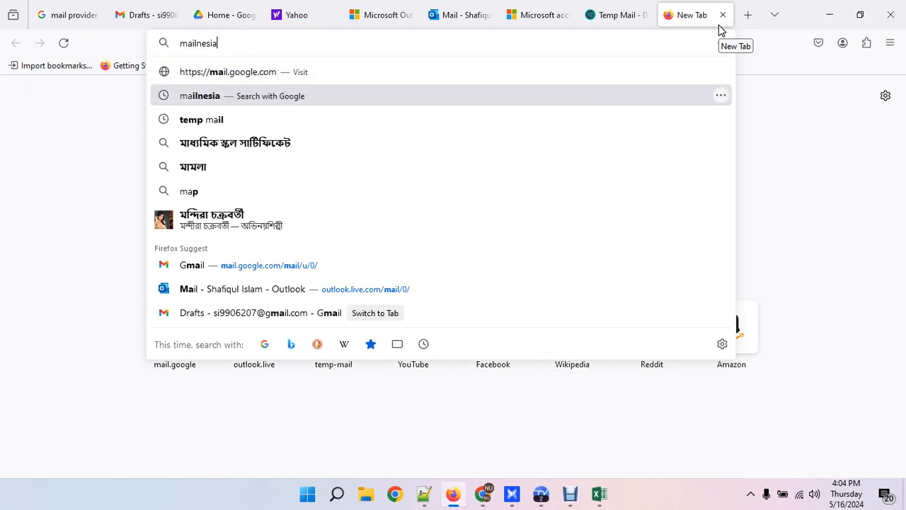
key("Return")
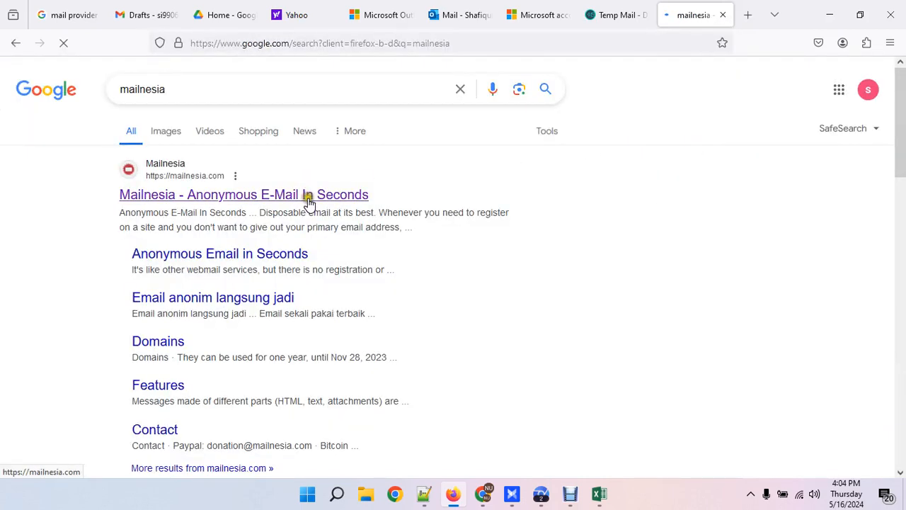
left_click(309, 197)
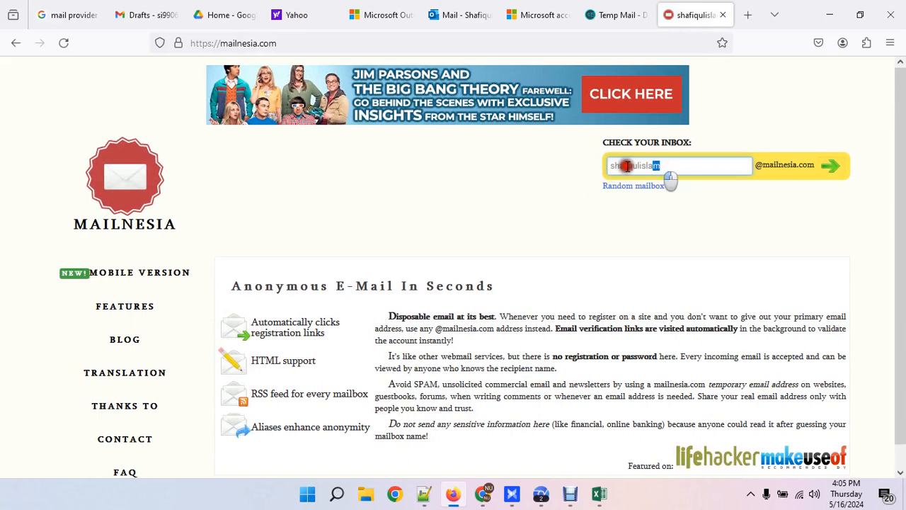
Enter the mailbox name from the Excel sheet and open that Mailnesia inbox
double_click(662, 170)
key("BackSpace")
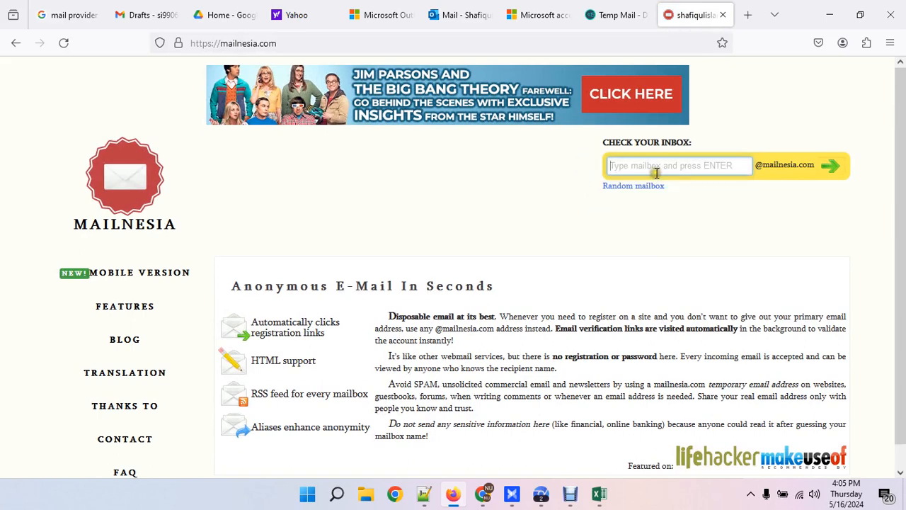
left_click(511, 419)
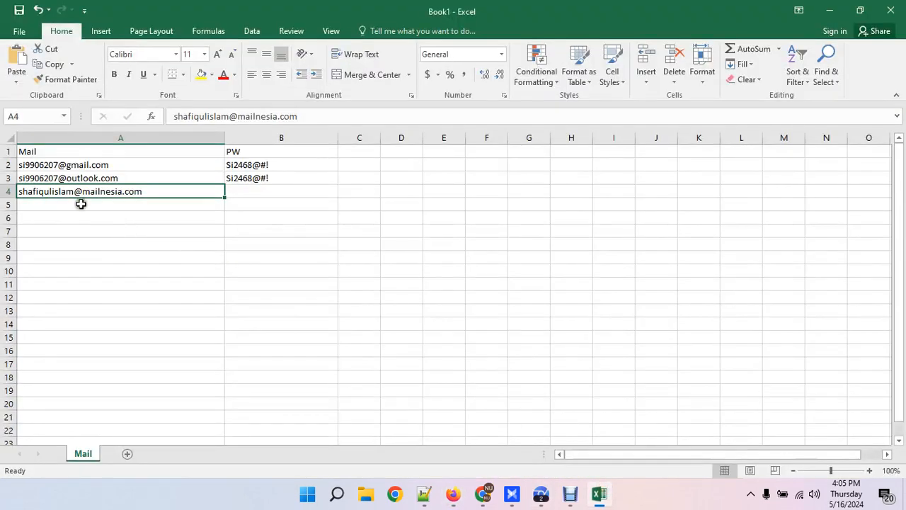
left_click_drag(228, 116, 166, 117)
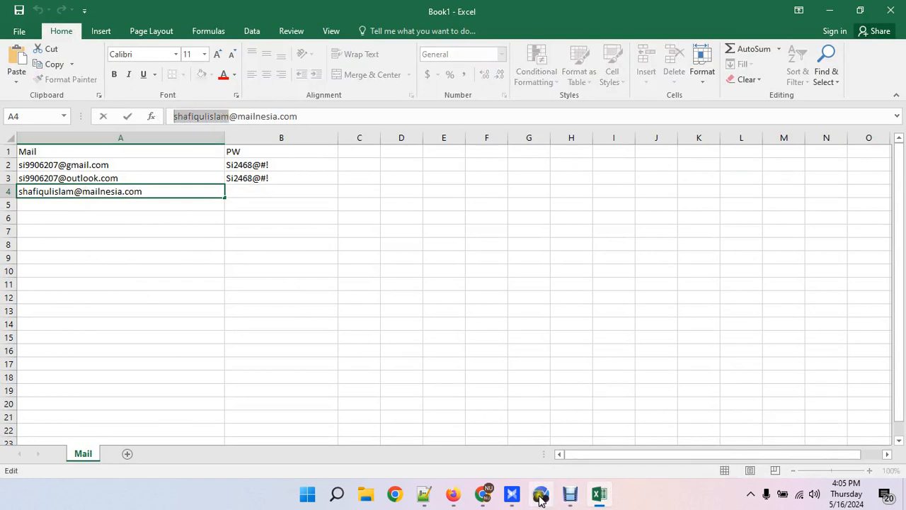
left_click(482, 493)
left_click(453, 494)
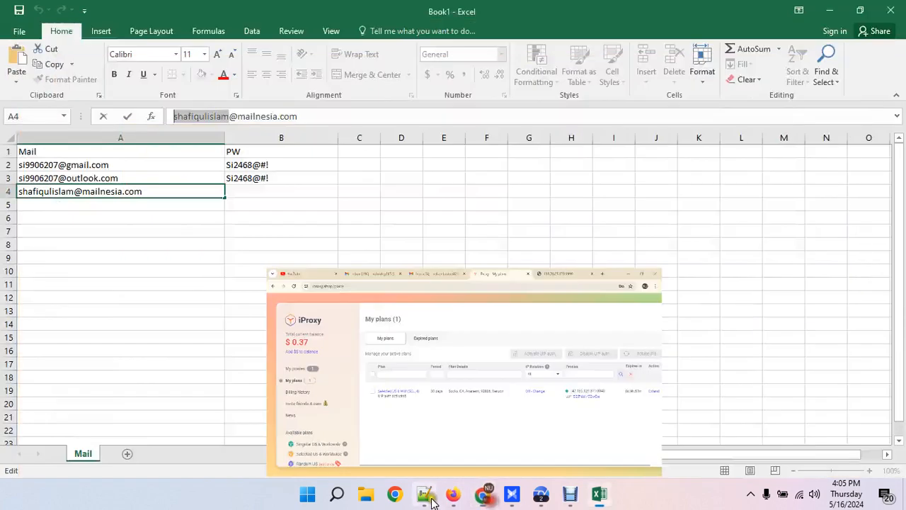
left_click(651, 164)
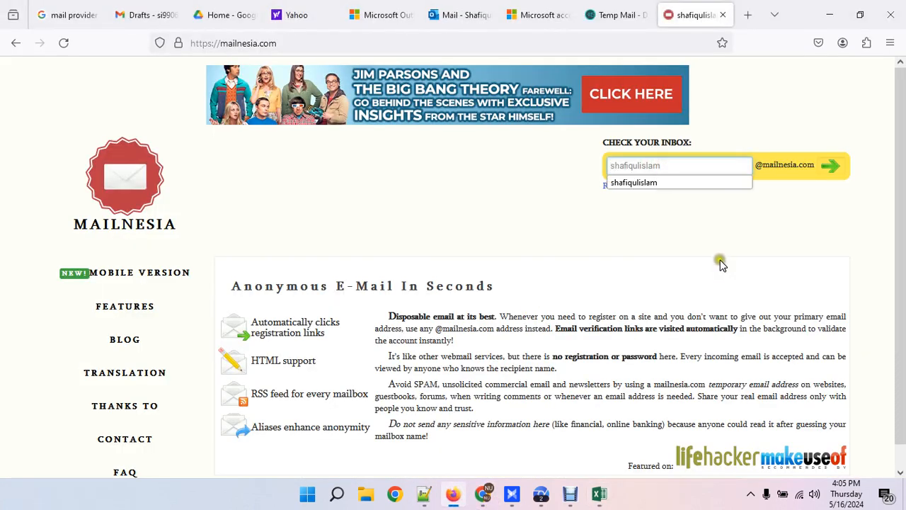
left_click(832, 164)
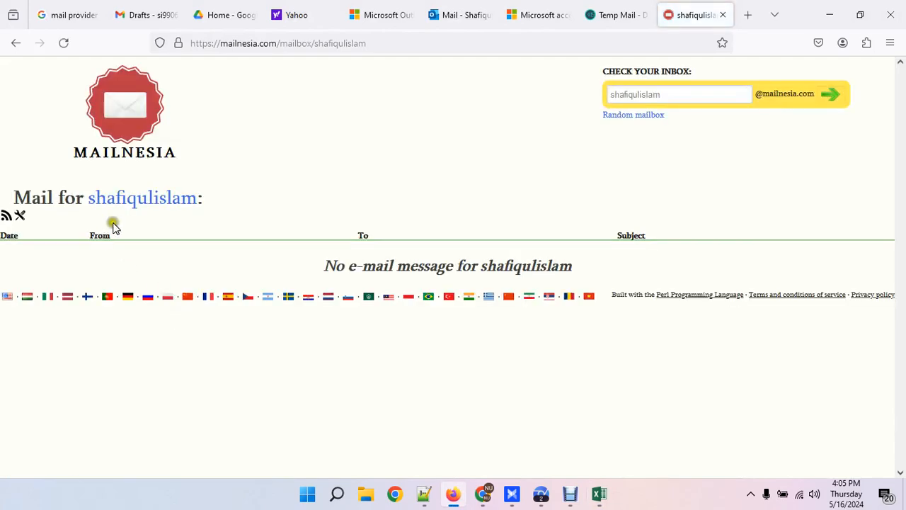
Check the Temp Mail tab, then go to the Gmail Drafts page
left_click(615, 13)
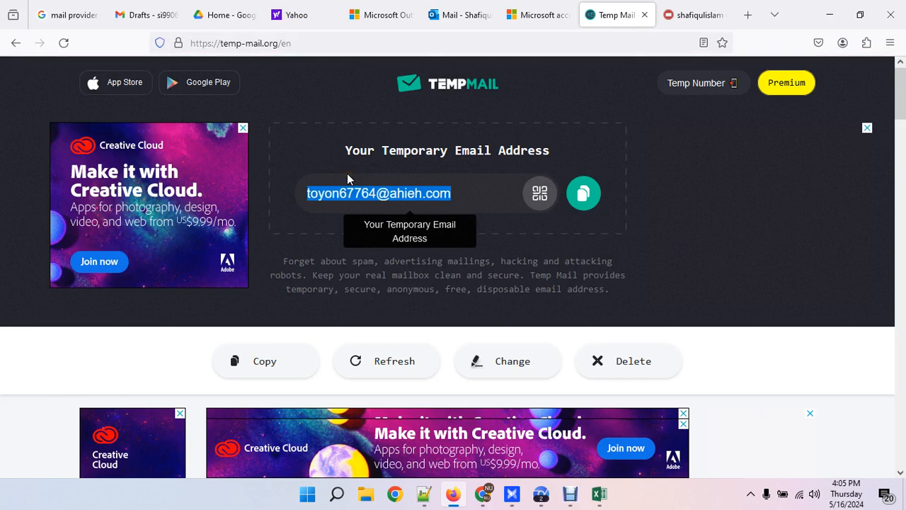
left_click(370, 83)
left_click(157, 17)
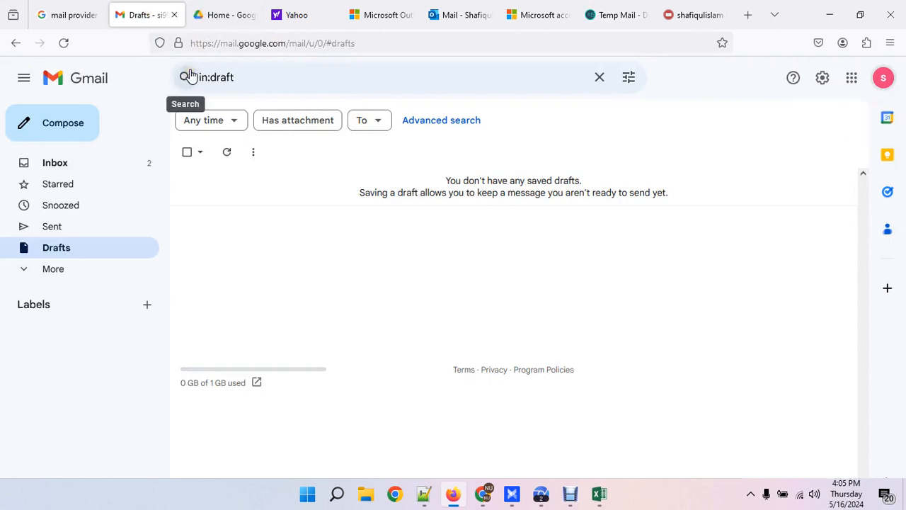
Minimize the Debut Video Capture window, then restore it over the Gmail Drafts page
left_click(569, 494)
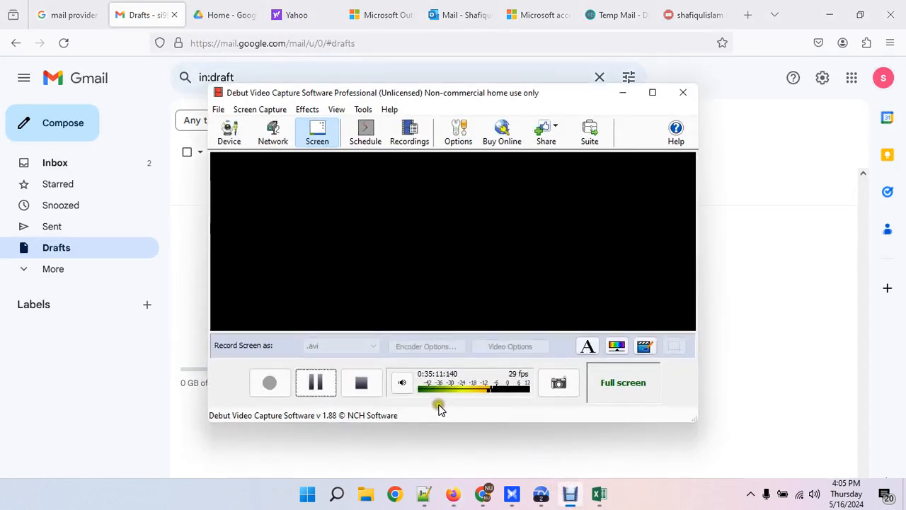
left_click(624, 93)
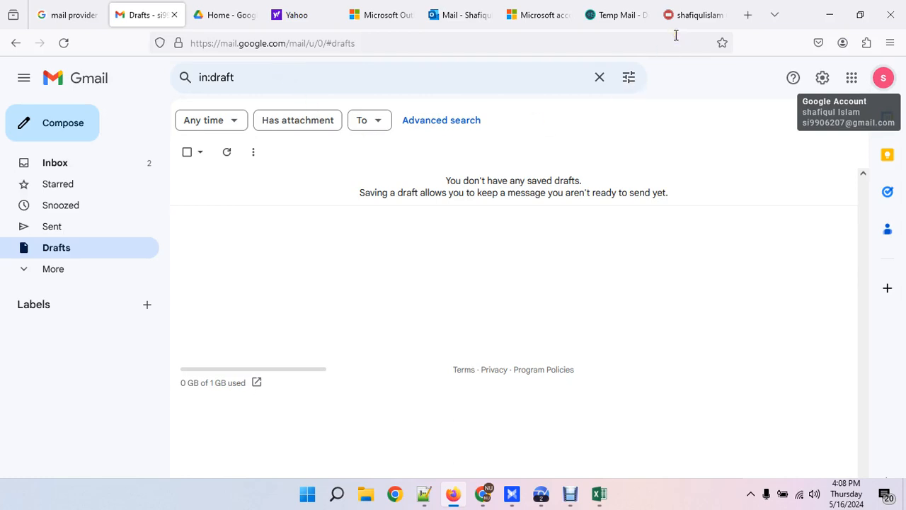
left_click(573, 495)
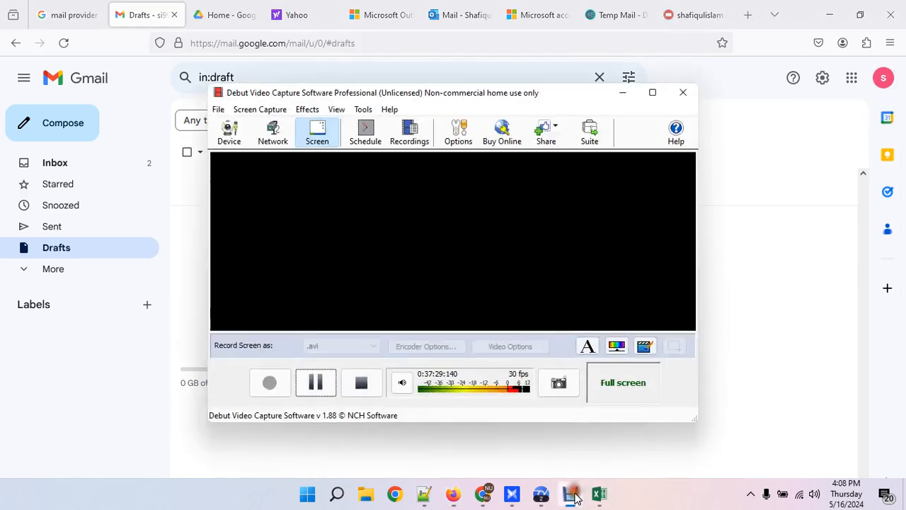